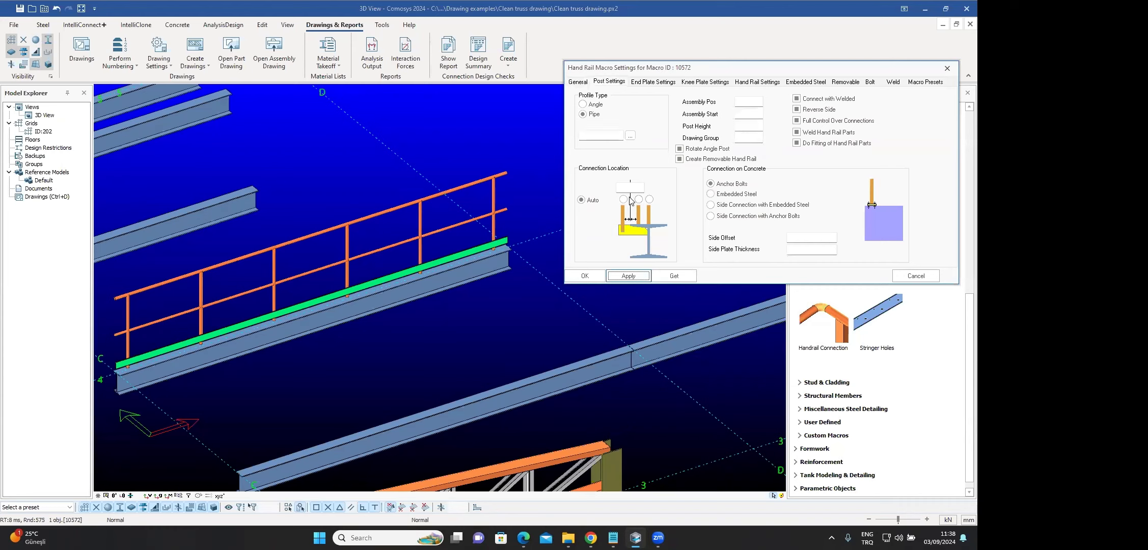
- Set the handrail's post connection location to the first option, with posts on side plates beside the beam, and apply it
click(624, 200)
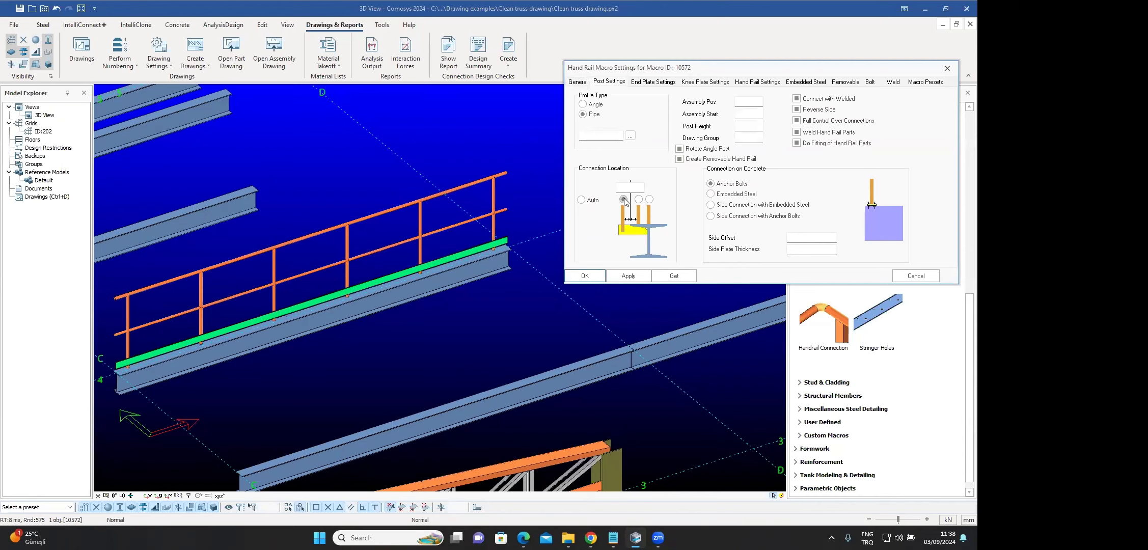
click(630, 278)
click(913, 279)
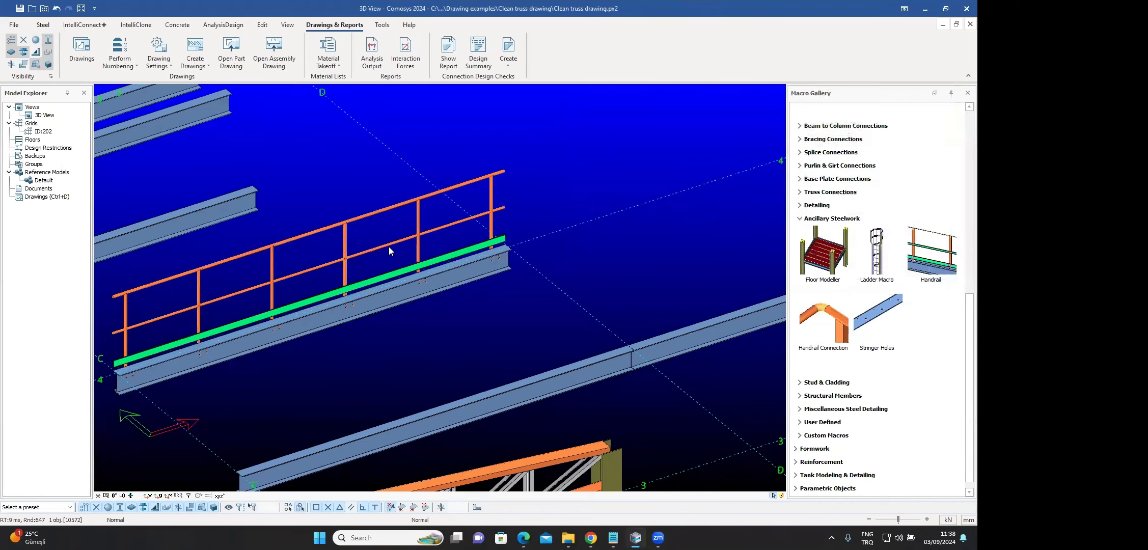
click(418, 247)
ctrl+middle_drag(407, 261, 489, 329)
scroll(489, 299, up, 5)
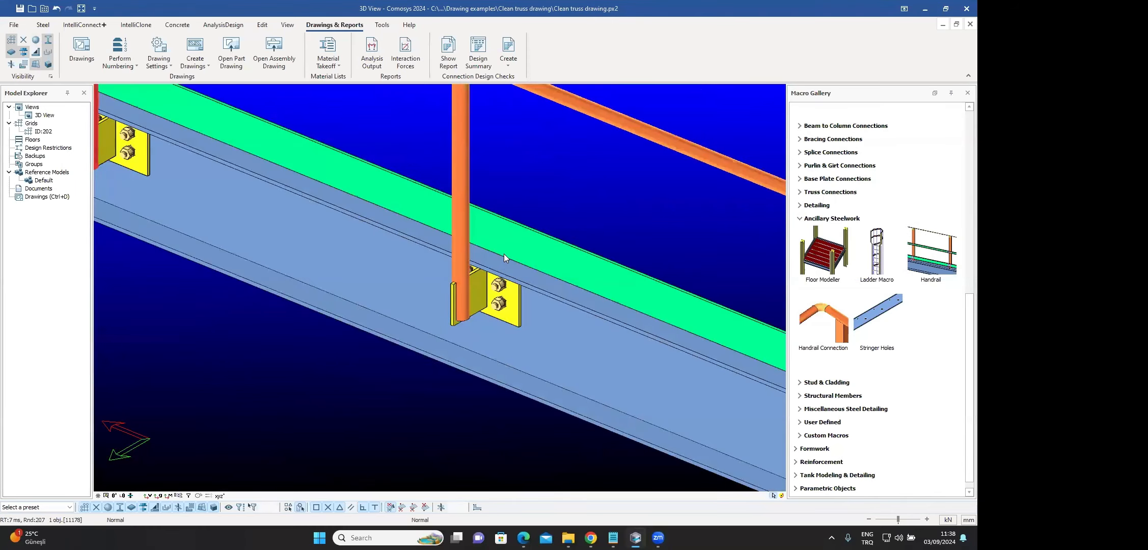
- Try the third and the middle post connection location for the handrail, applying each one
double_click(465, 187)
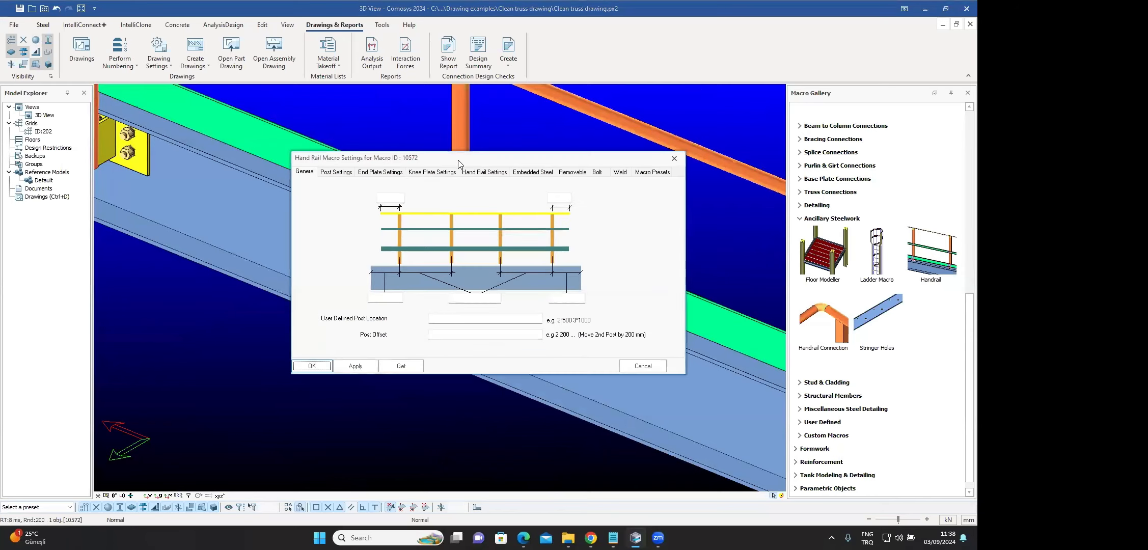
drag(463, 162, 775, 87)
click(650, 97)
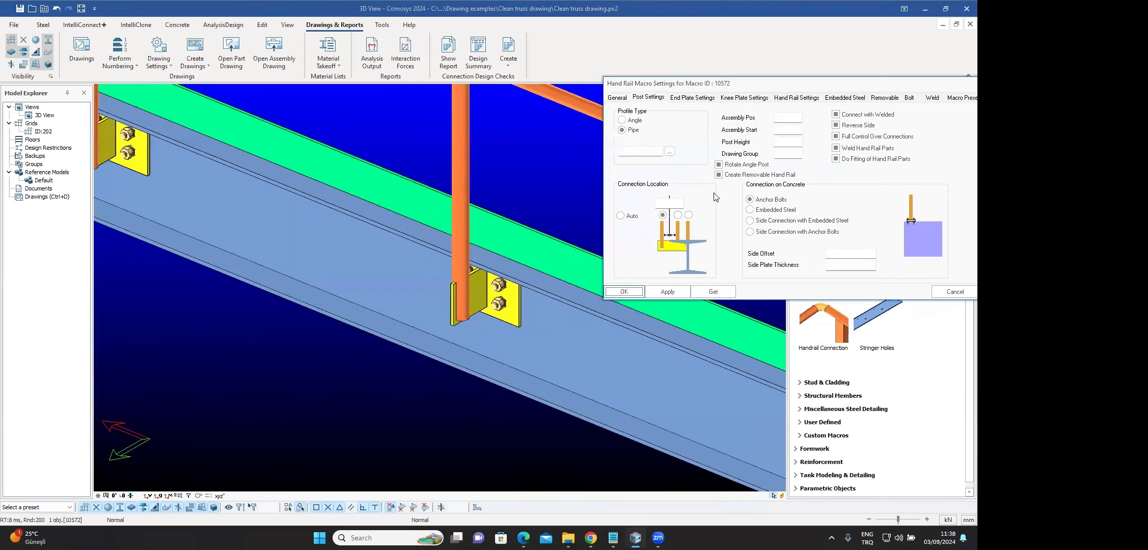
click(689, 215)
click(663, 294)
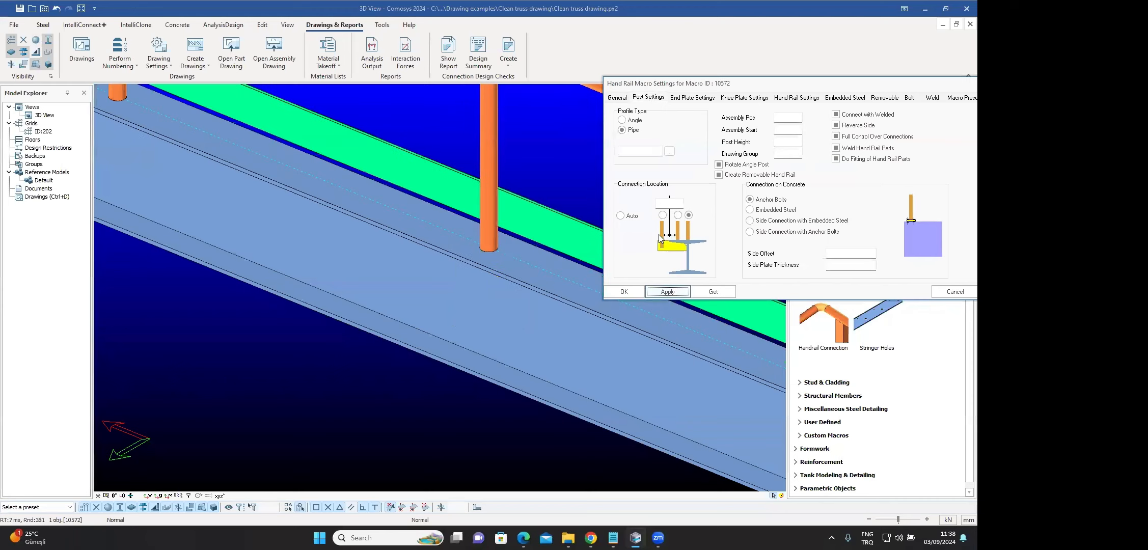
click(677, 215)
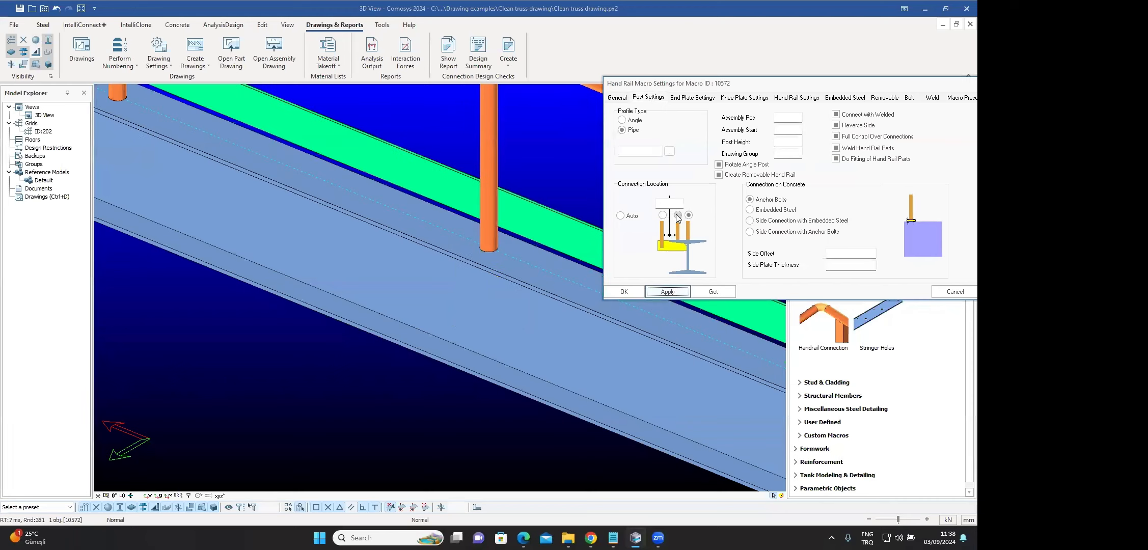
click(668, 292)
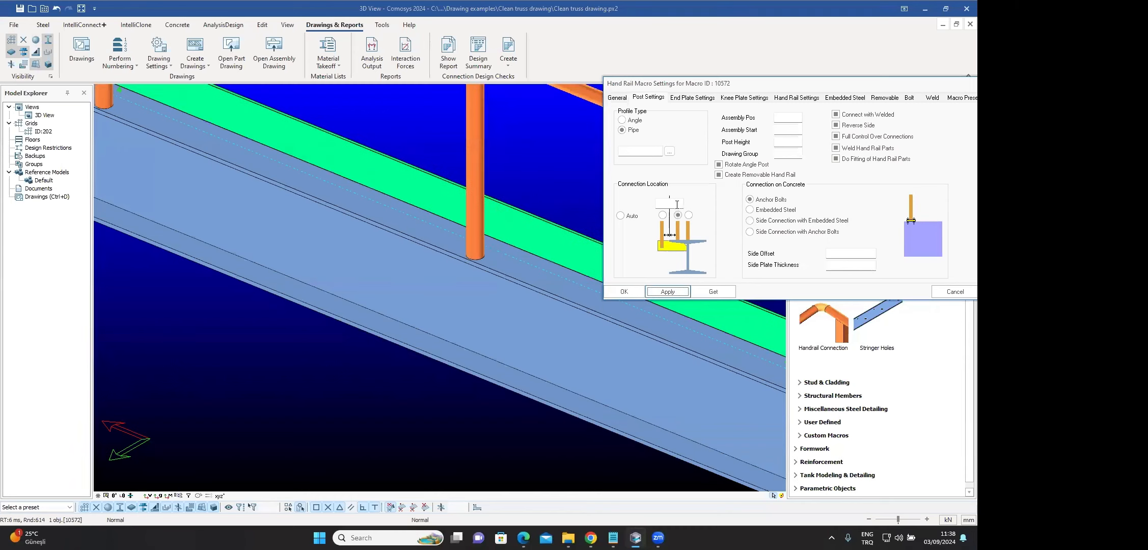
- Return the post connection location to the first option, apply it and close the handrail settings
click(663, 215)
click(668, 292)
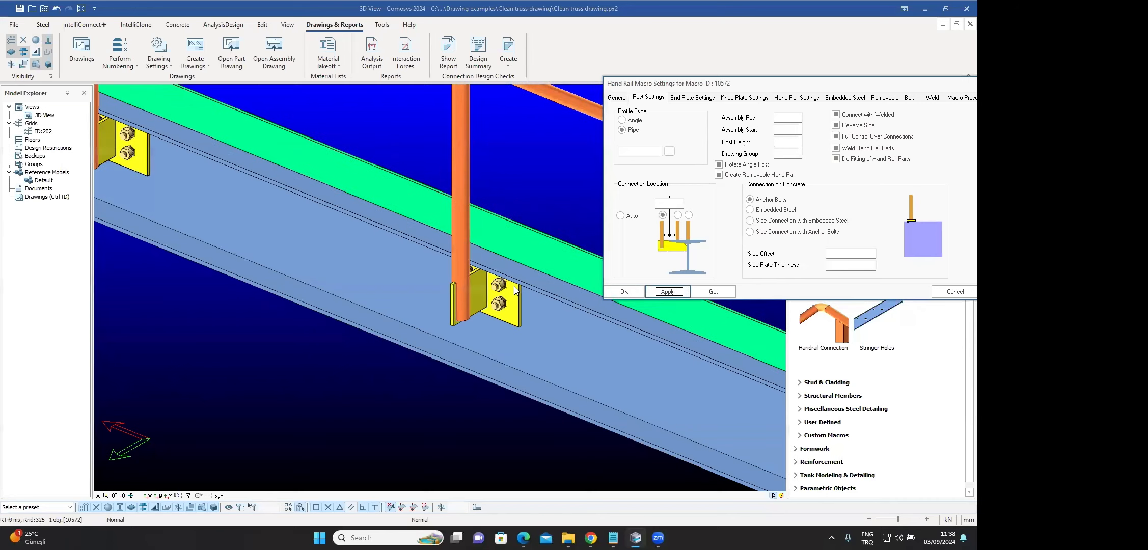
click(956, 293)
- Select the complete handrail, isolate it in the 3D view to inspect it, and show all model parts again
scroll(556, 326, down, 4)
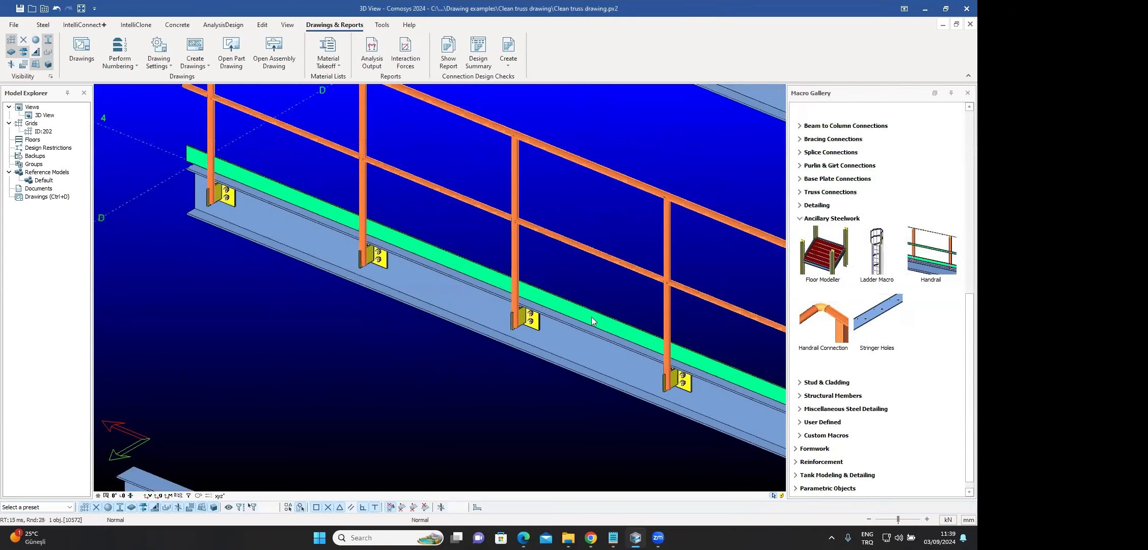
middle_drag(588, 321, 516, 247)
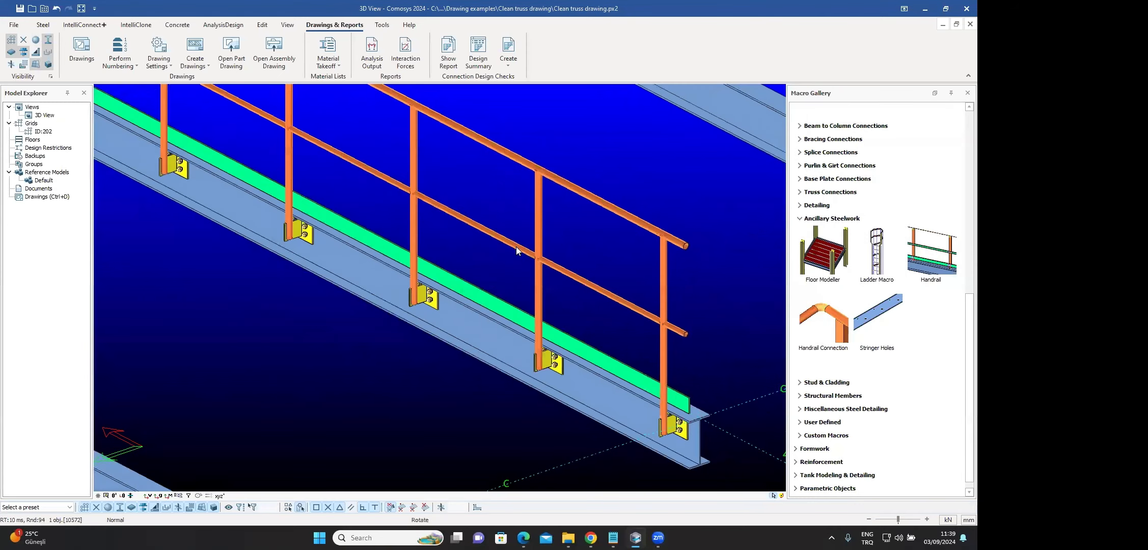
right_click(538, 277)
click(572, 324)
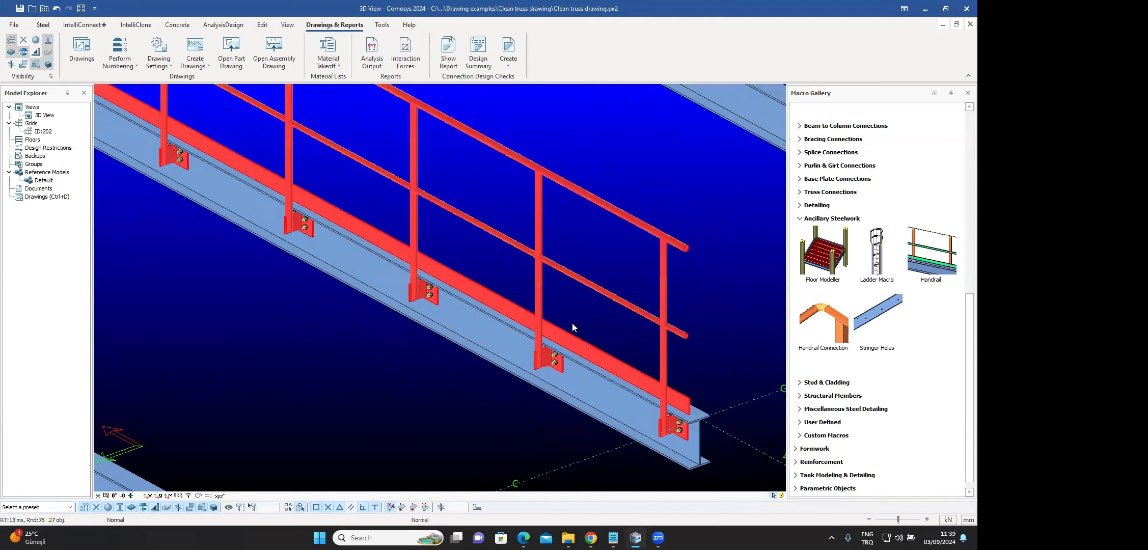
scroll(572, 322, down, 1)
right_click(549, 274)
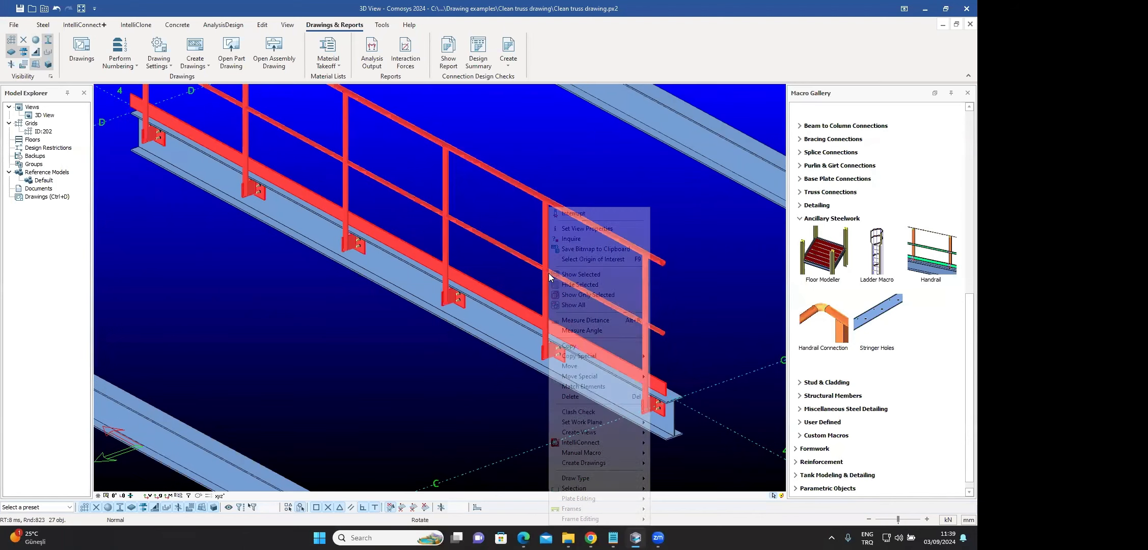
click(575, 297)
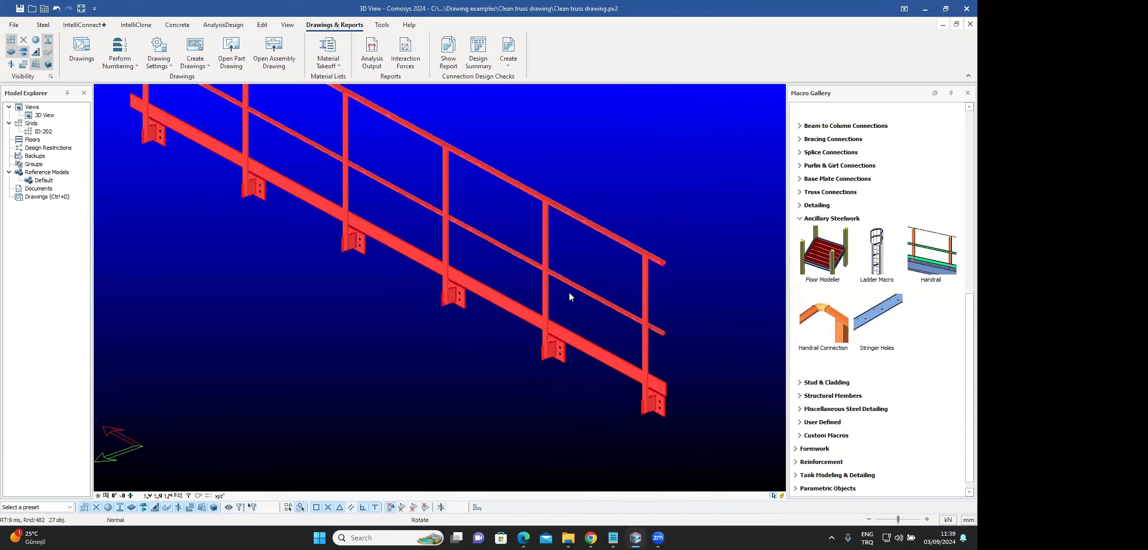
click(576, 265)
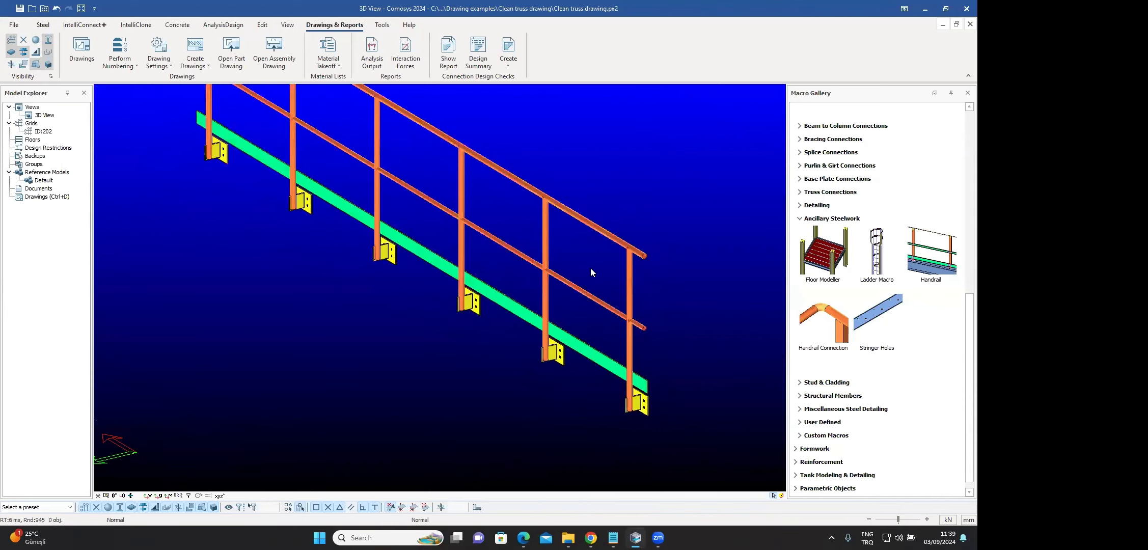
middle_drag(592, 270, 627, 219)
right_click(619, 204)
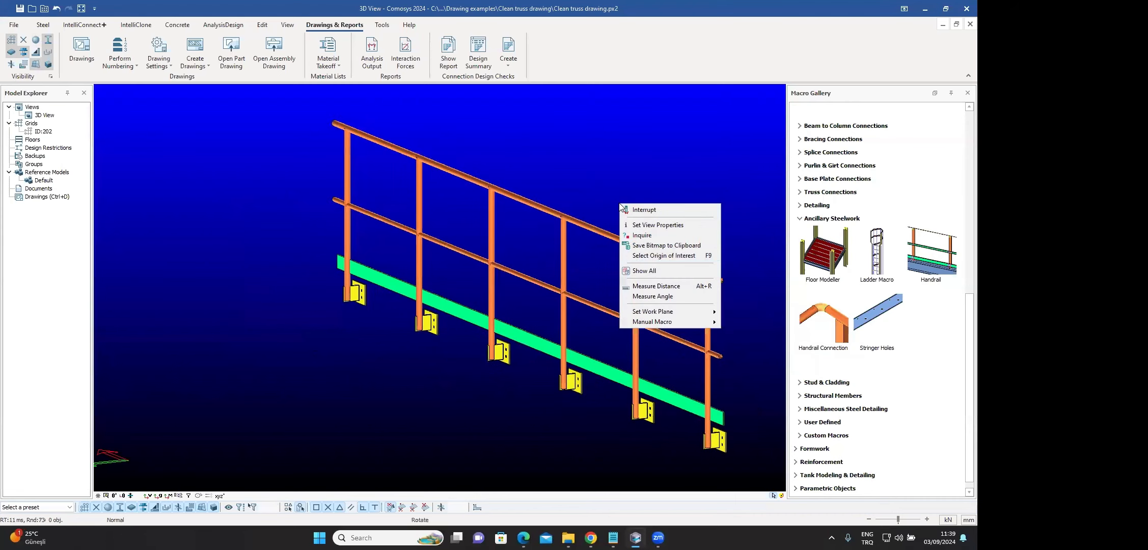
click(625, 257)
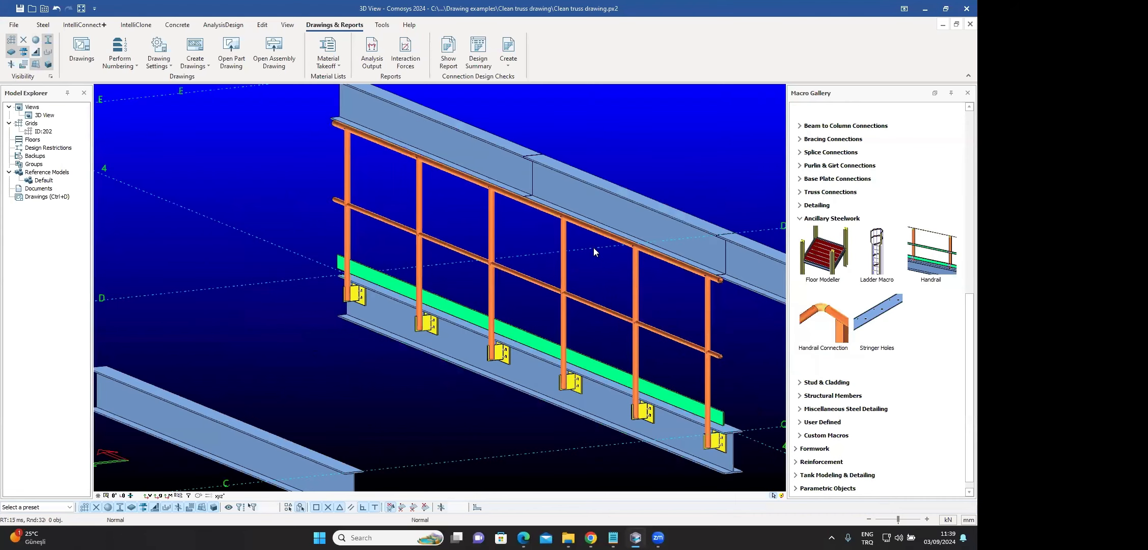
- Round both the start and the end of the hand rail edge in the handrail macro settings and apply the changes
double_click(565, 278)
click(340, 174)
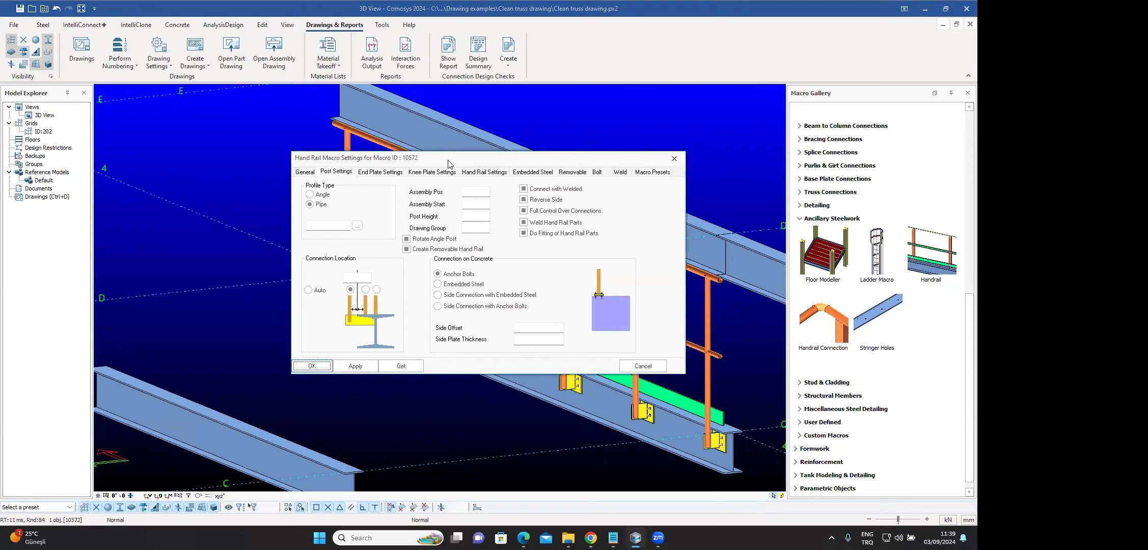
drag(448, 164, 750, 96)
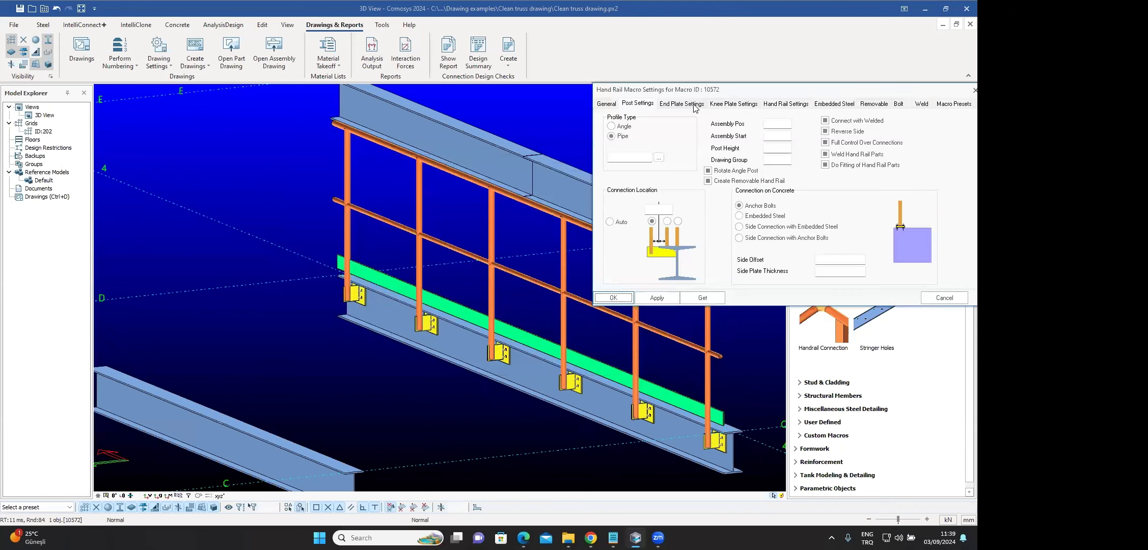
click(786, 105)
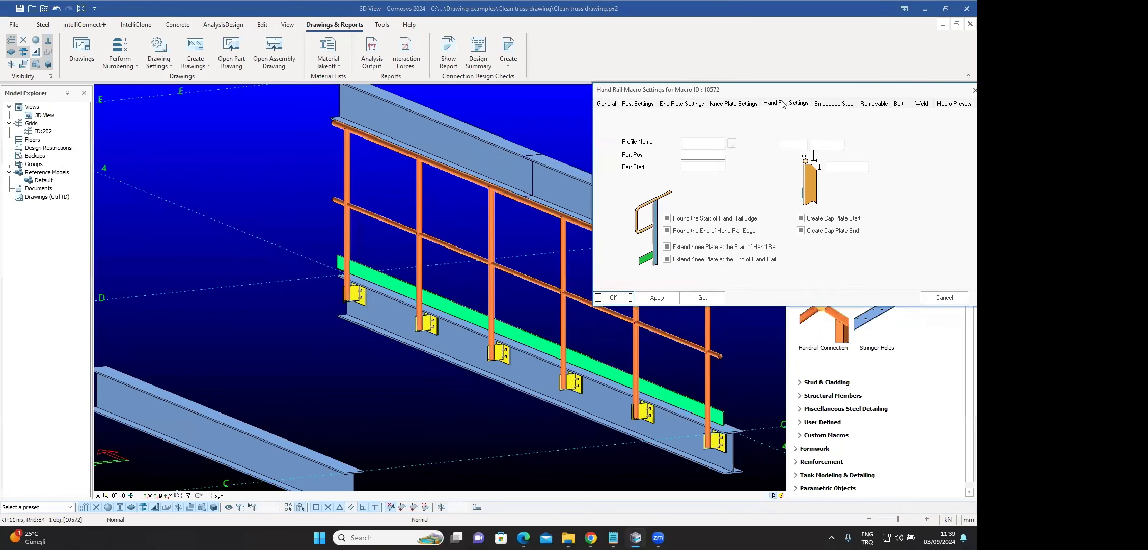
click(667, 218)
drag(694, 89, 685, 30)
click(648, 238)
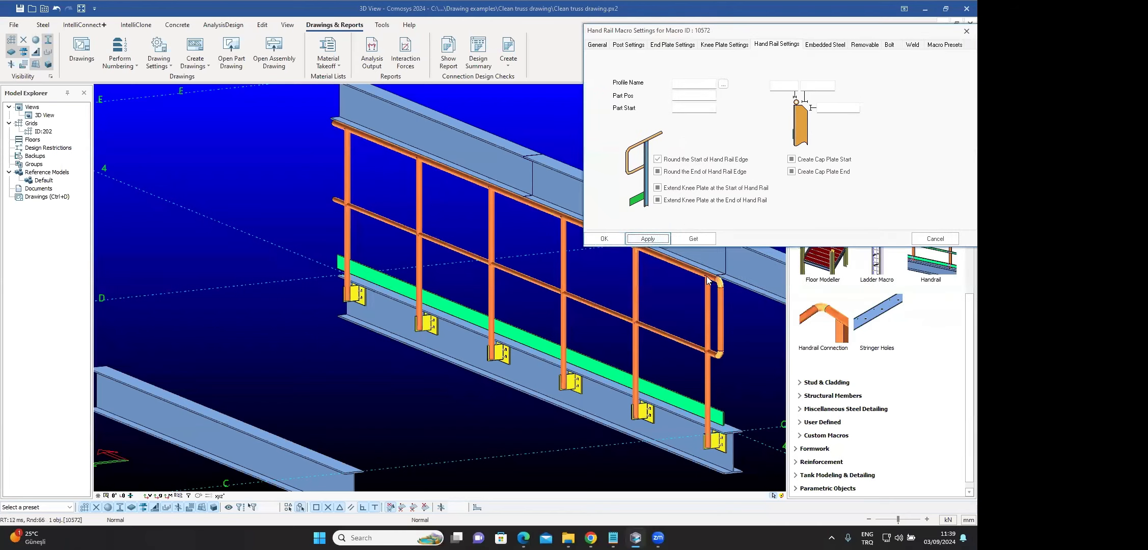
click(657, 171)
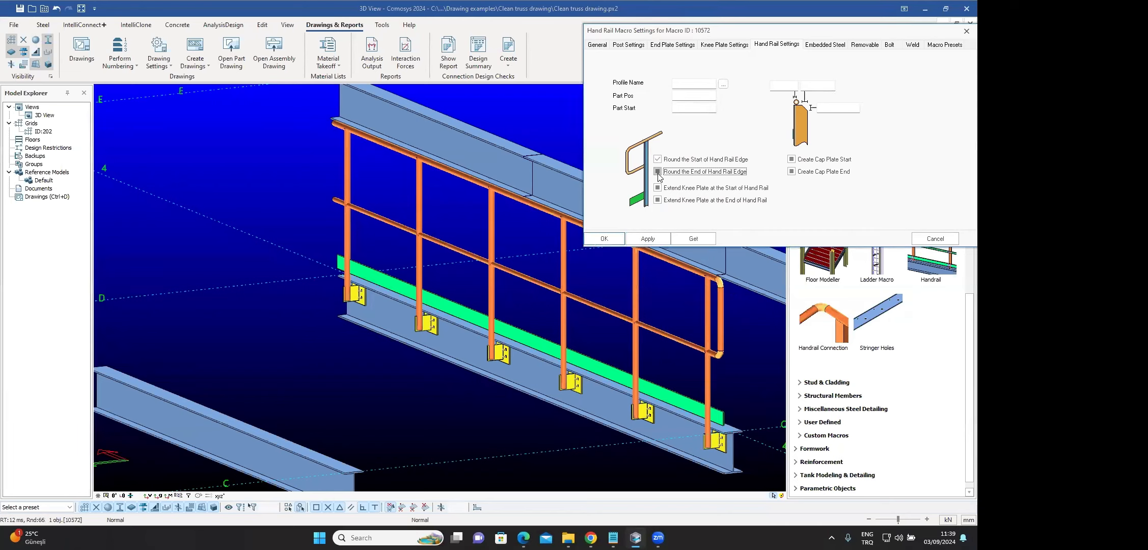
click(647, 240)
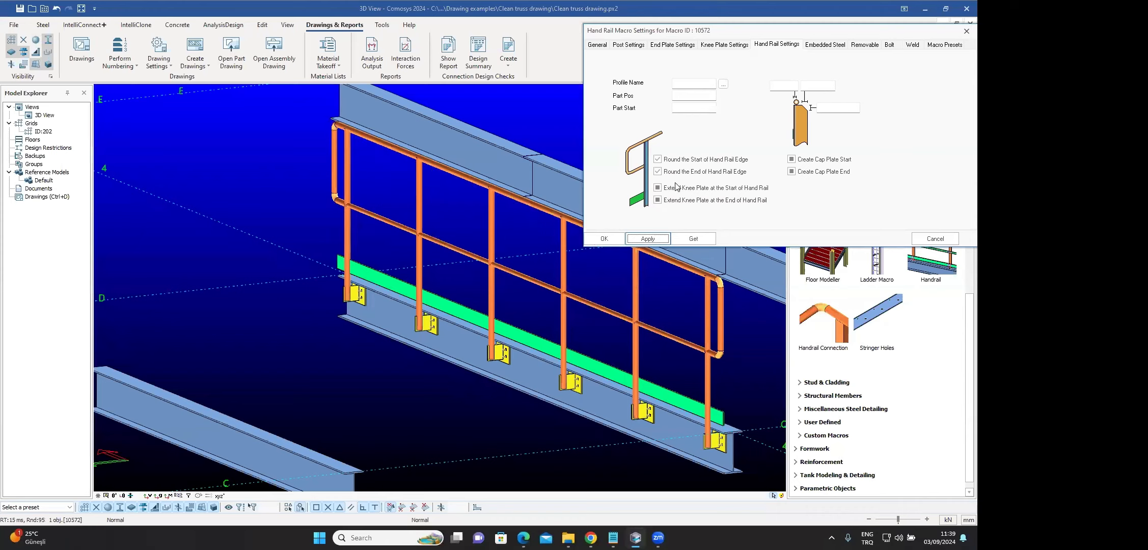
- Review the handrail macro's knee plate, post, end plate, hand rail, embedded steel and removable settings
click(660, 189)
drag(695, 34, 632, 64)
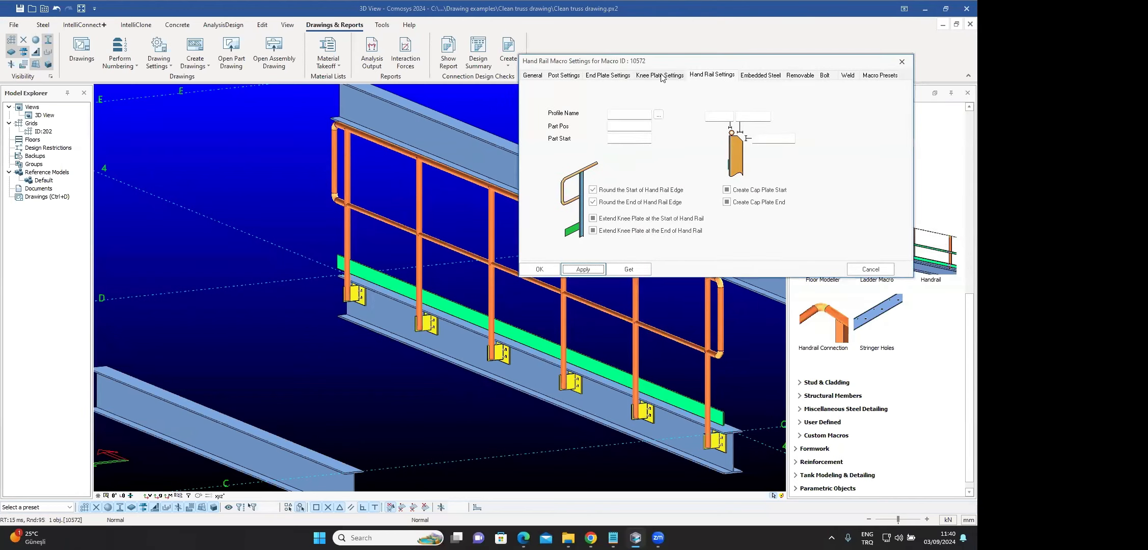
click(661, 76)
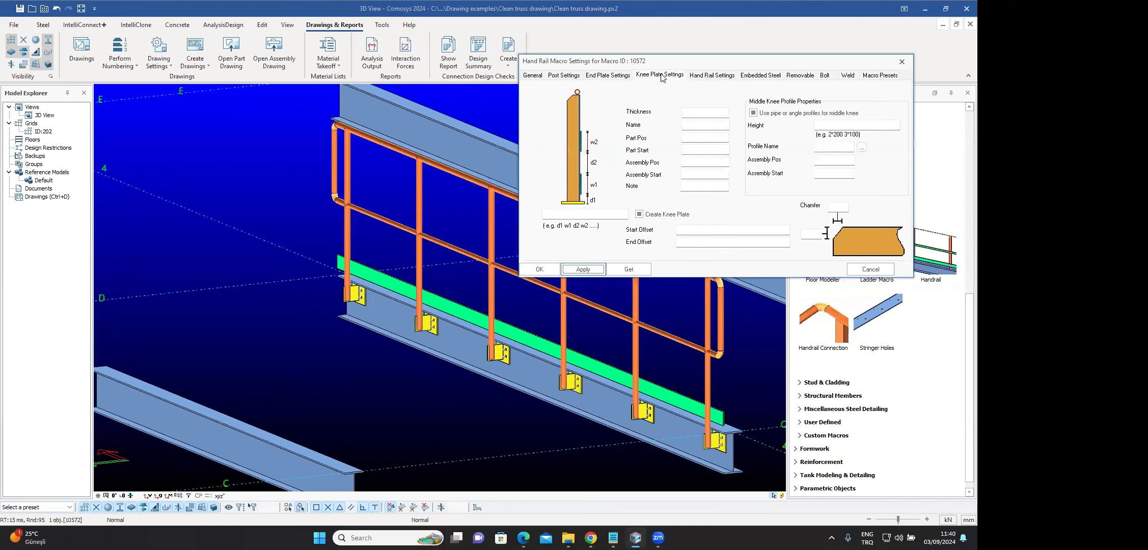
click(563, 76)
click(611, 76)
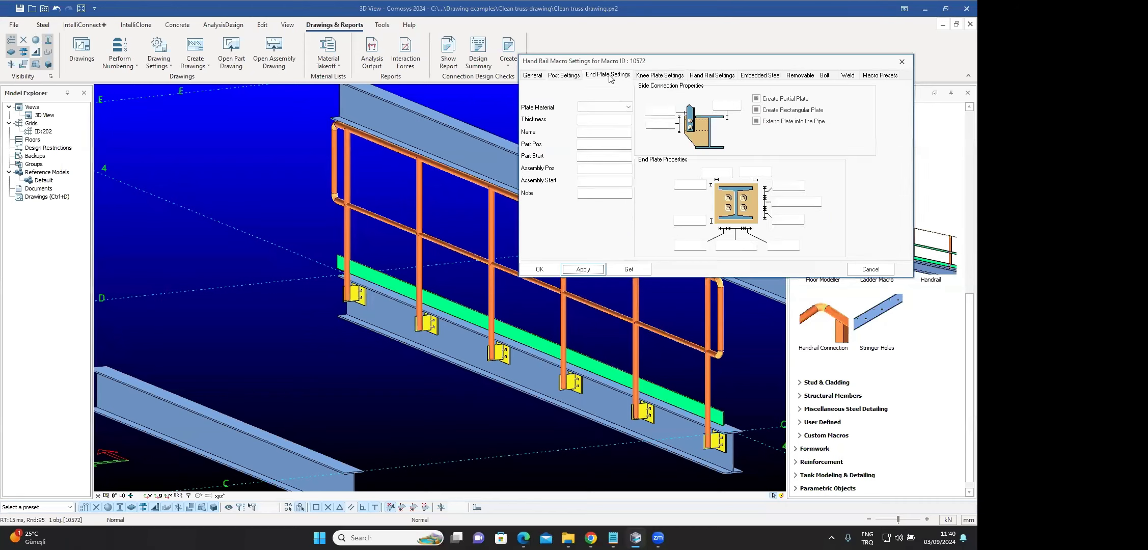
click(713, 76)
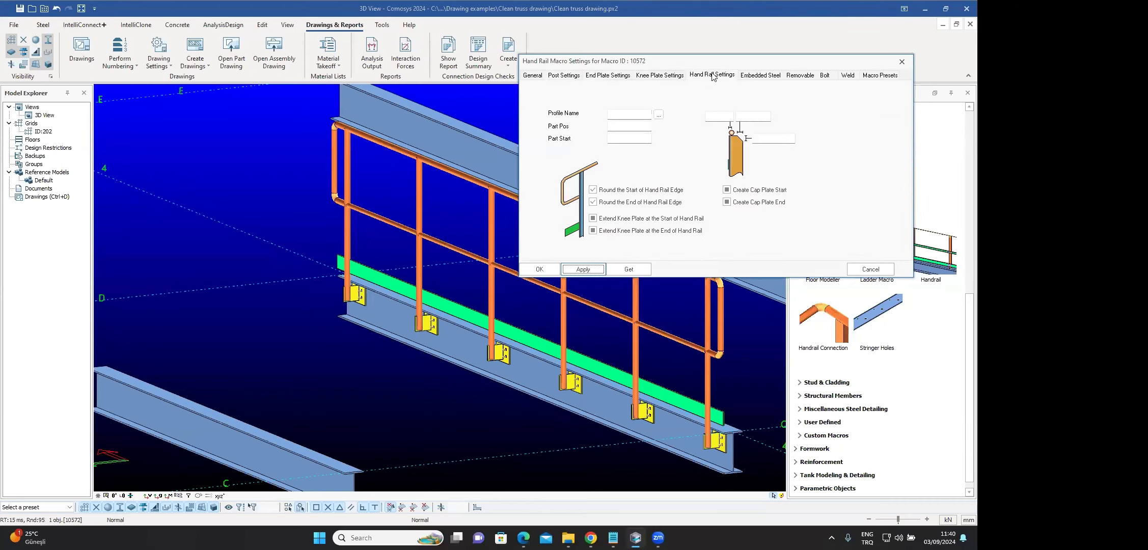
click(761, 76)
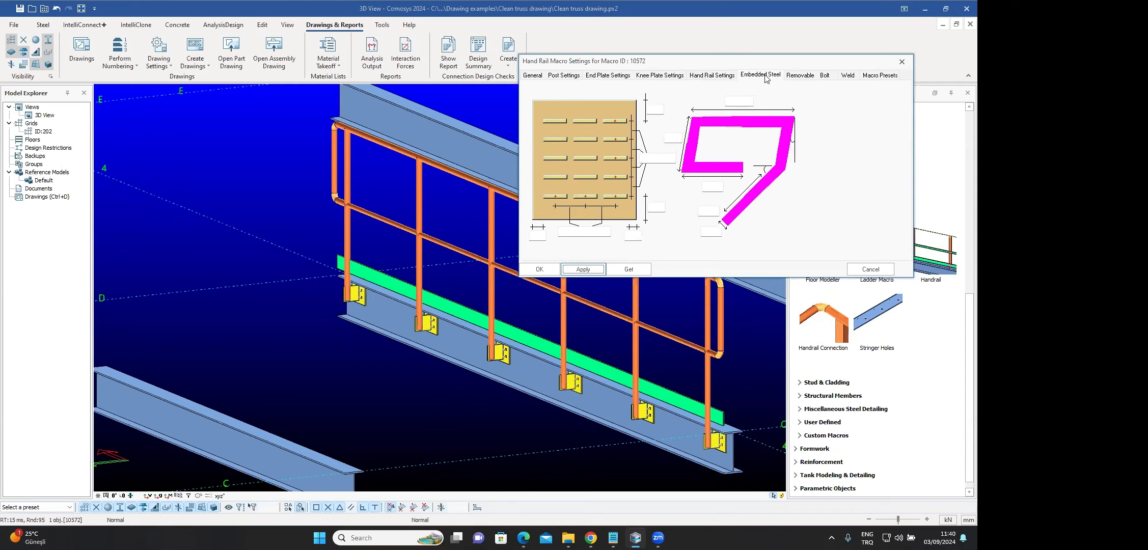
click(799, 76)
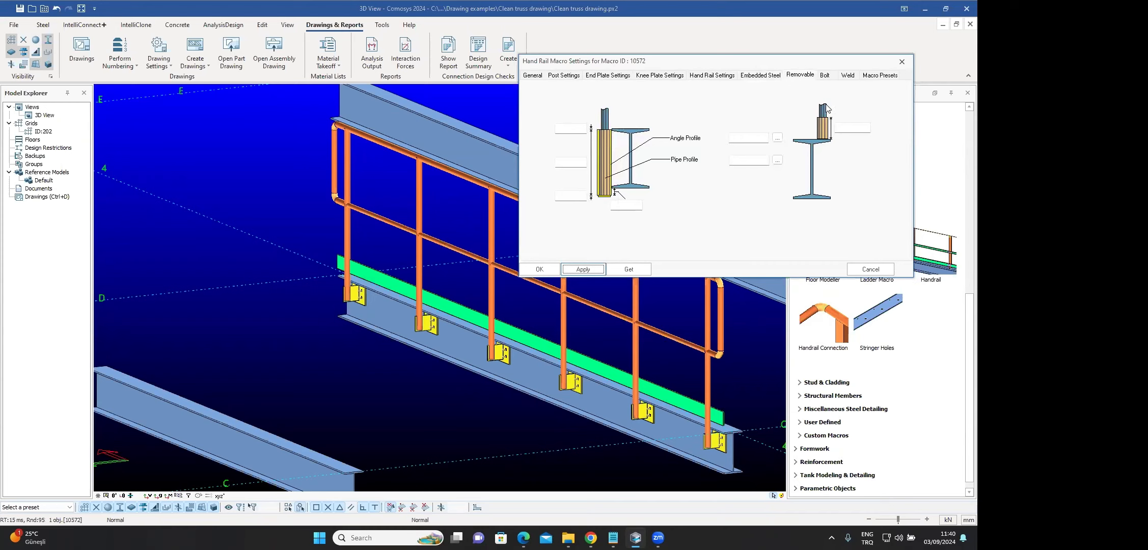
- Set the post connection location to the third option, on the beam's top flange, and enable Create Removable Hand Rail
click(564, 76)
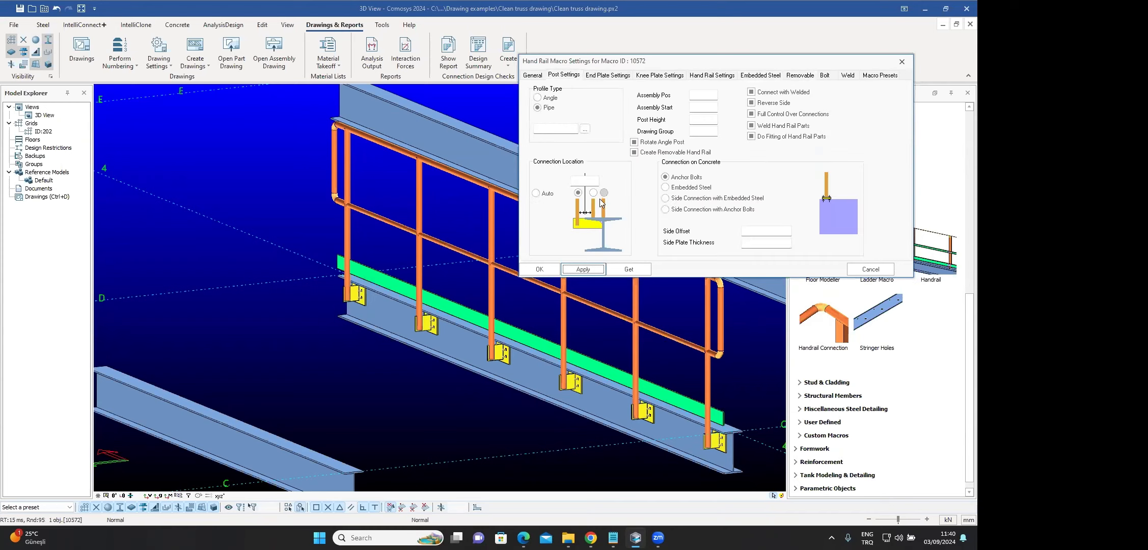
click(590, 269)
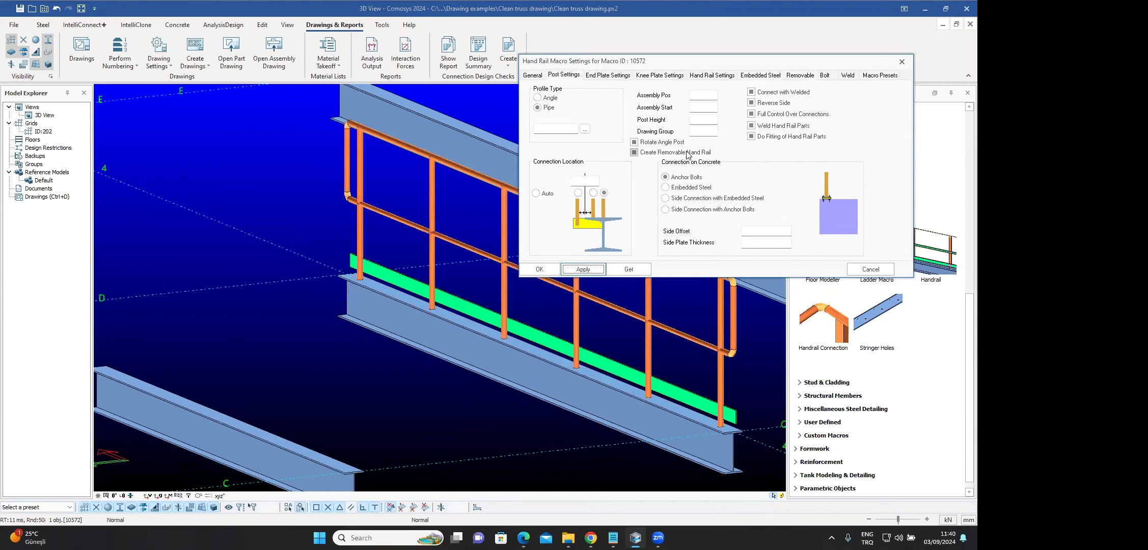
click(644, 159)
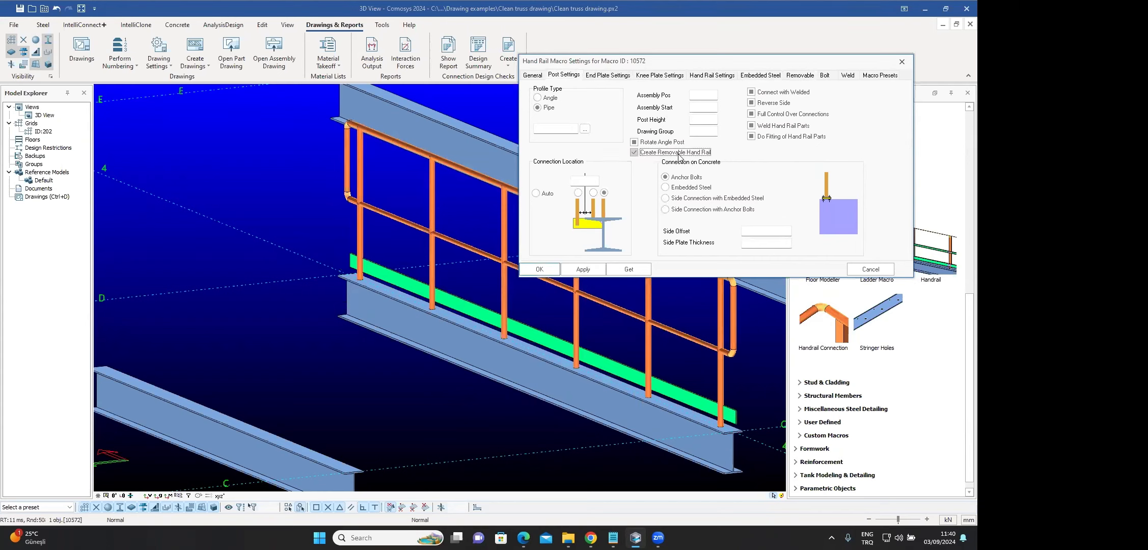
click(586, 273)
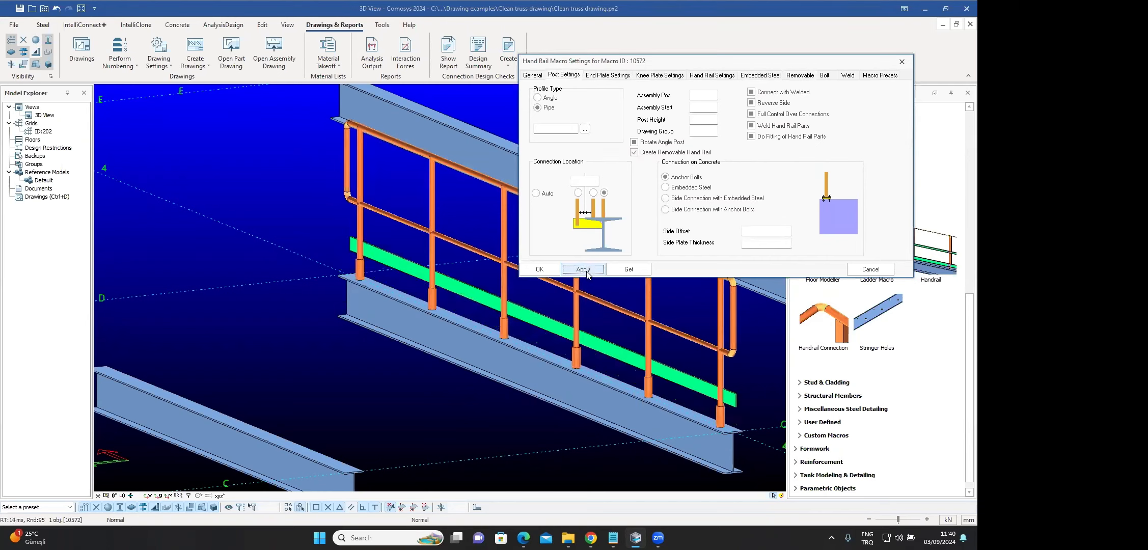
click(540, 270)
scroll(438, 286, up, 5)
click(456, 272)
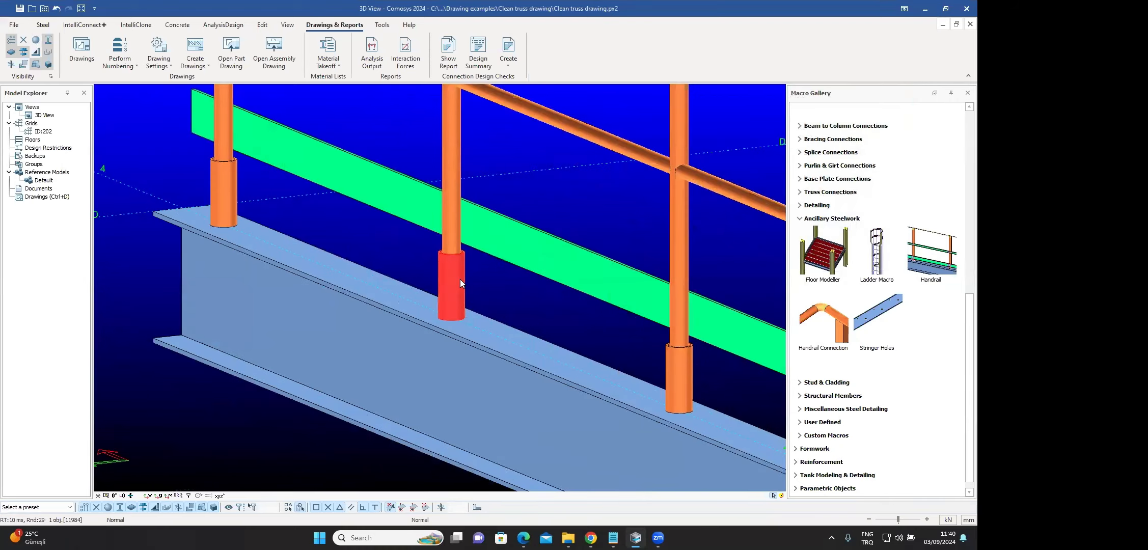
middle_drag(460, 279, 481, 288)
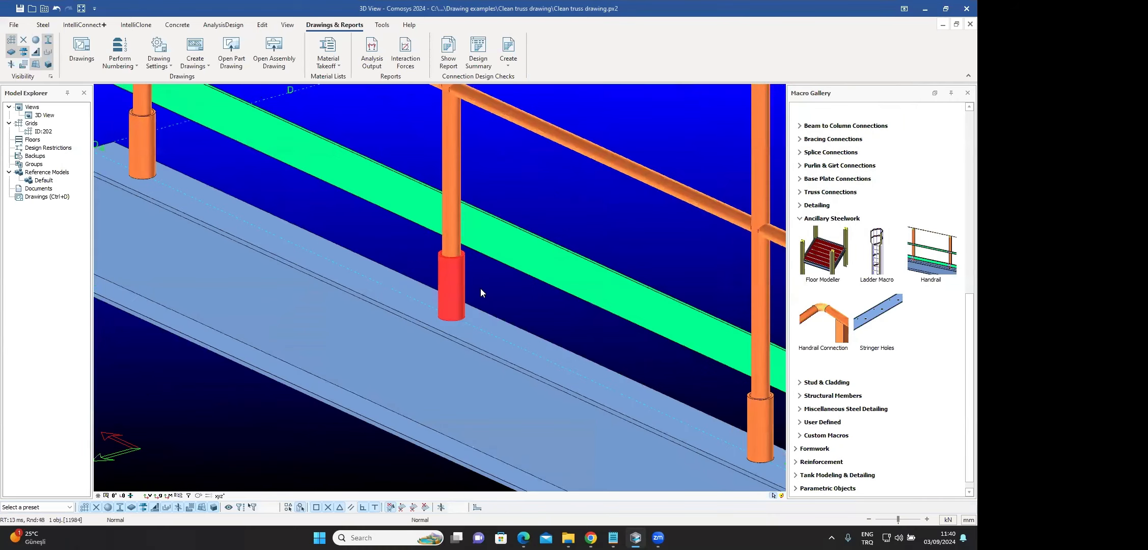
- Clear the selection and inspect the removable sleeve connections at the handrail post bases along the beam
key(Escape)
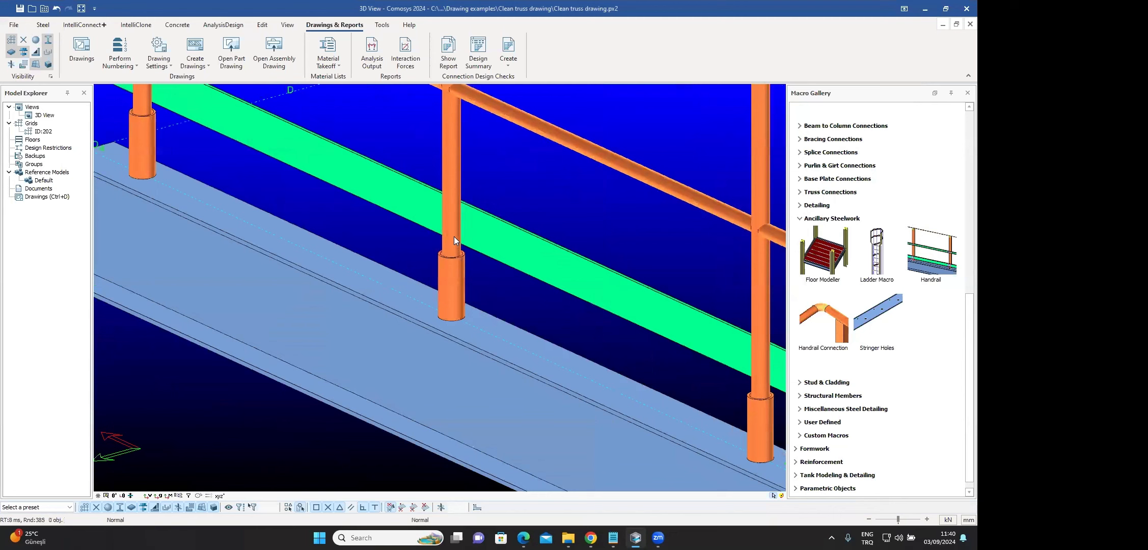
scroll(452, 239, down, 5)
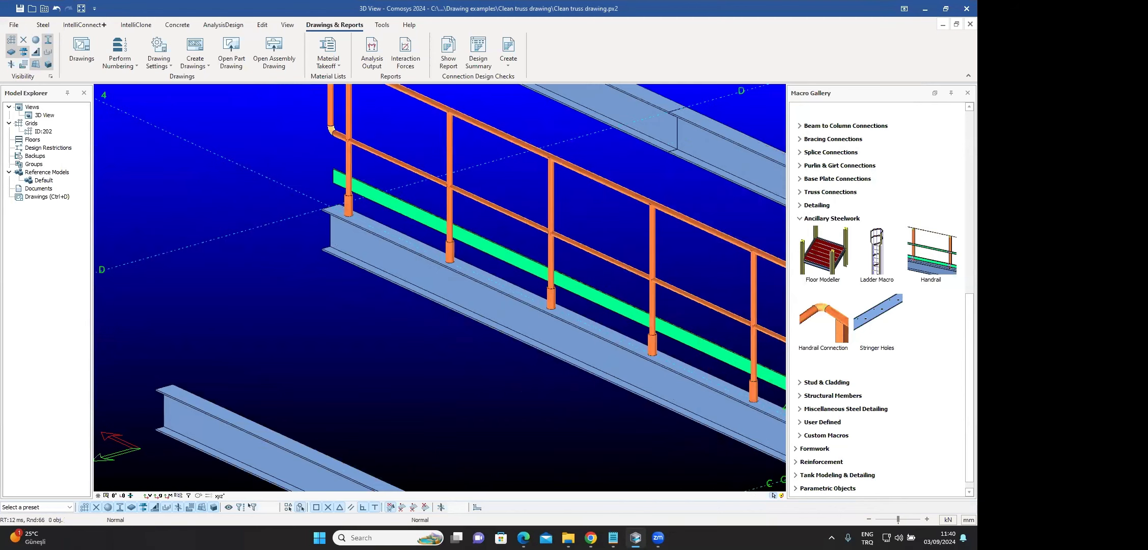
scroll(591, 366, up, 6)
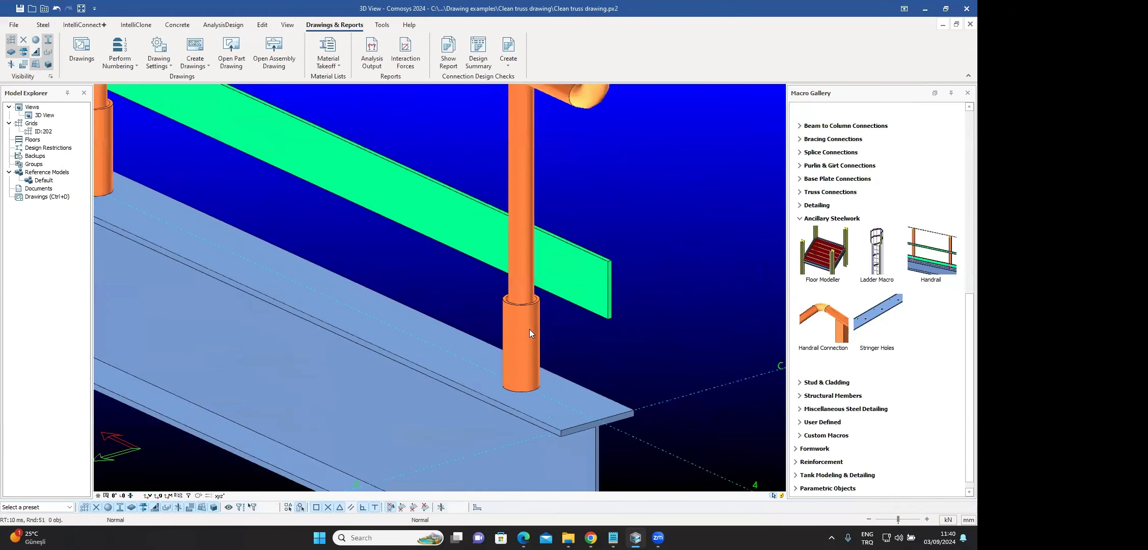
scroll(529, 331, down, 8)
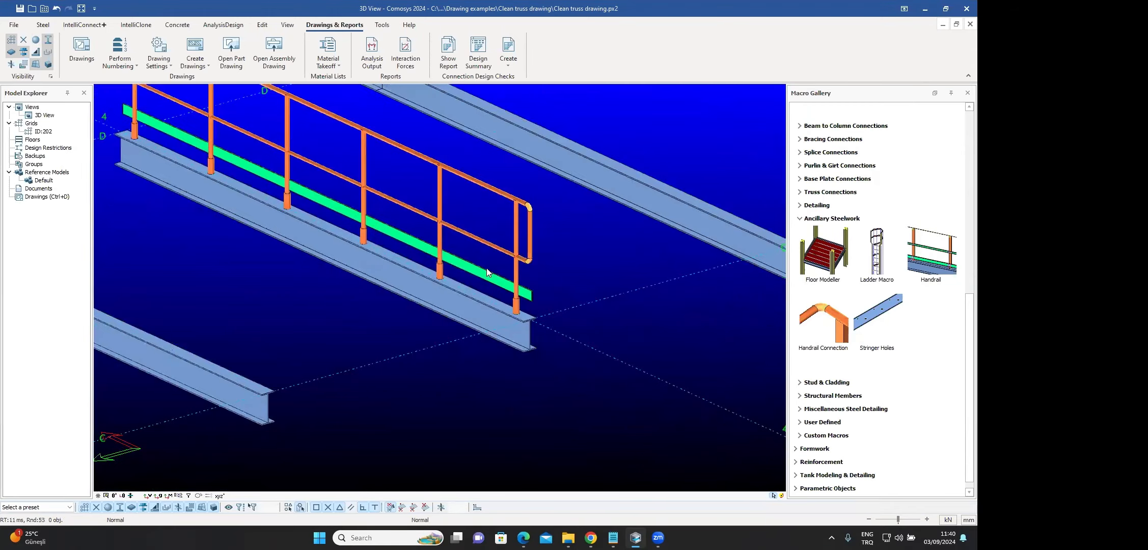
middle_drag(488, 272, 530, 285)
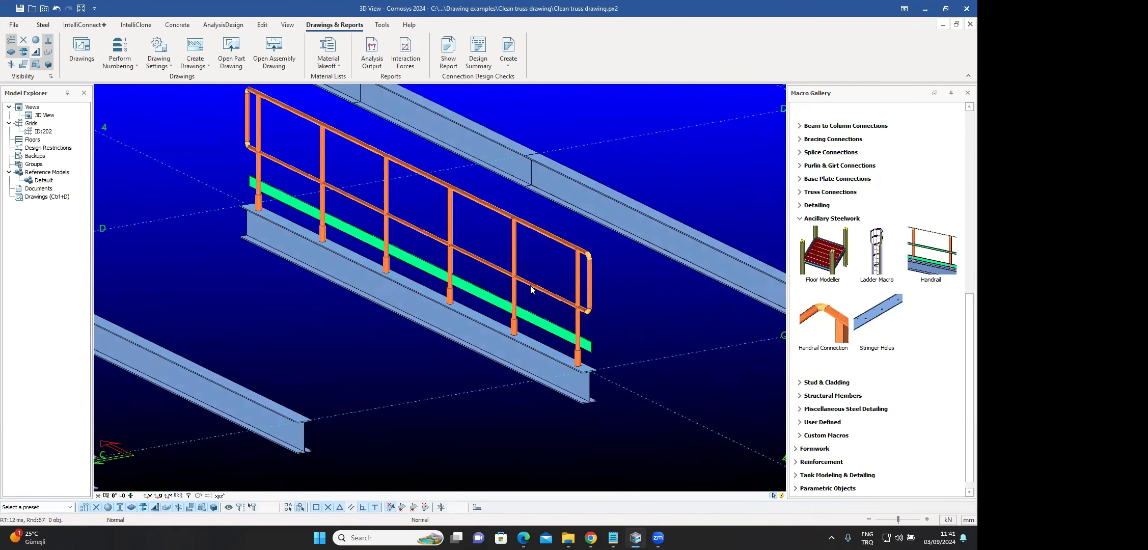
- Review the handrail macro's embedded steel, removable, bolt and knee plate settings, and close them without changes
click(516, 262)
double_click(516, 262)
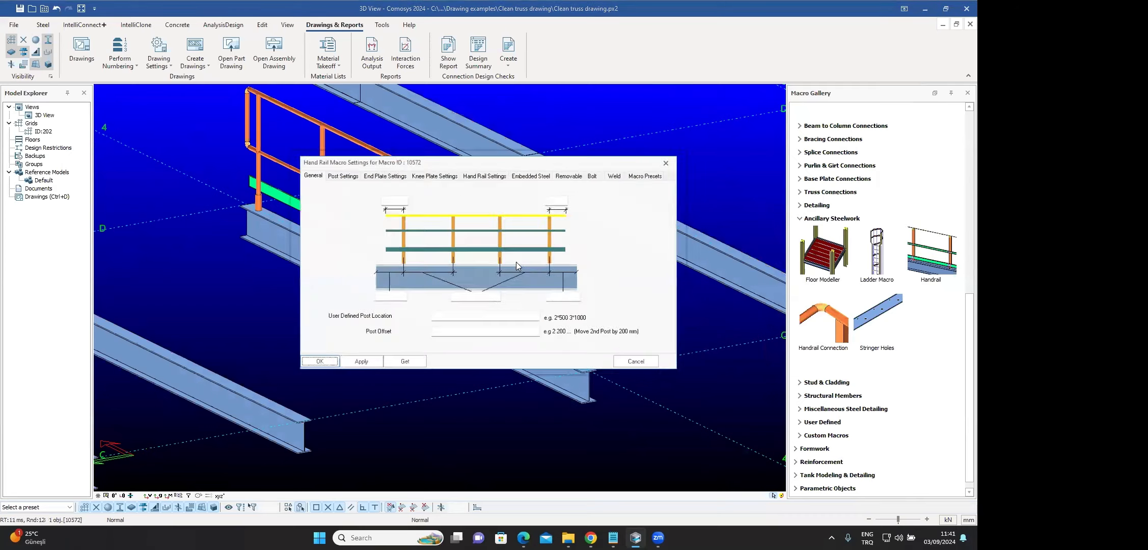
click(533, 172)
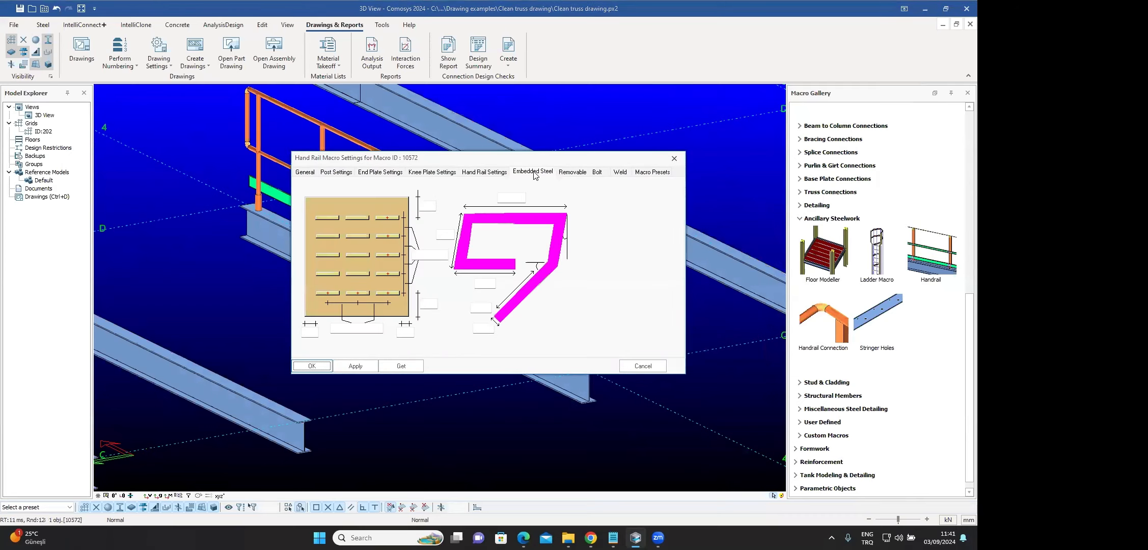
click(572, 173)
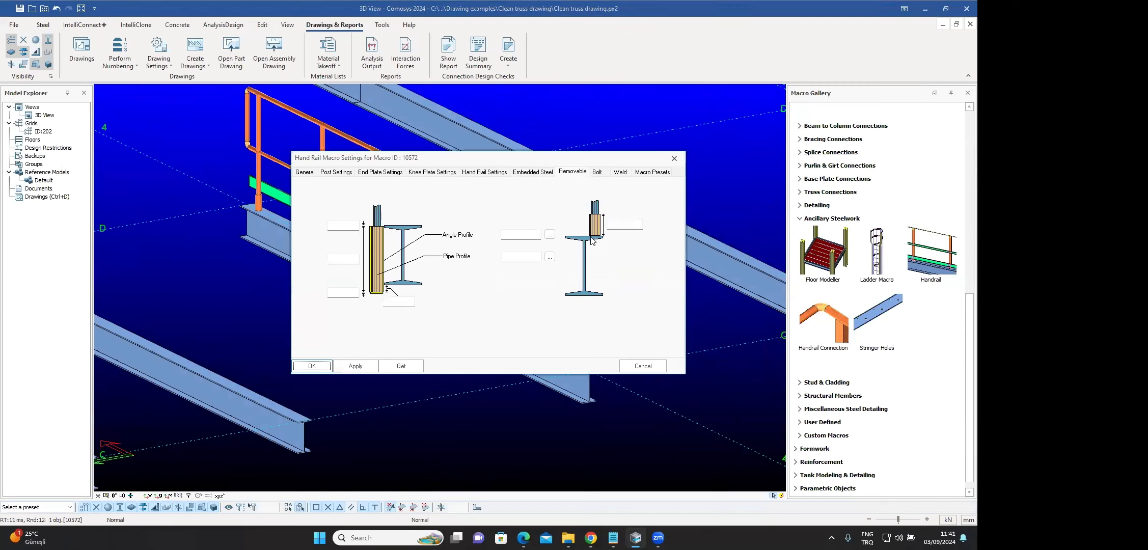
click(598, 173)
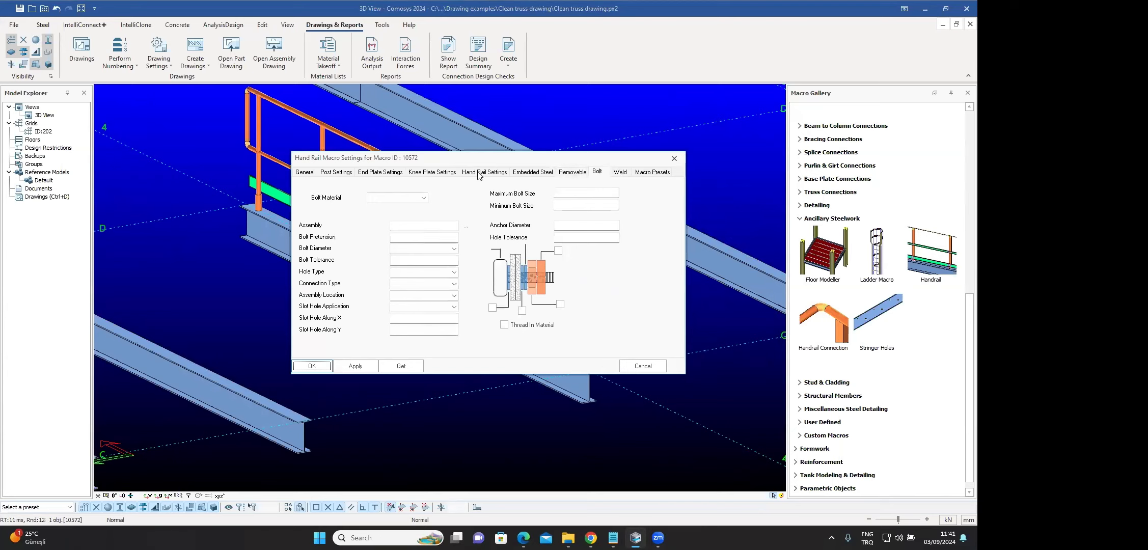
click(434, 173)
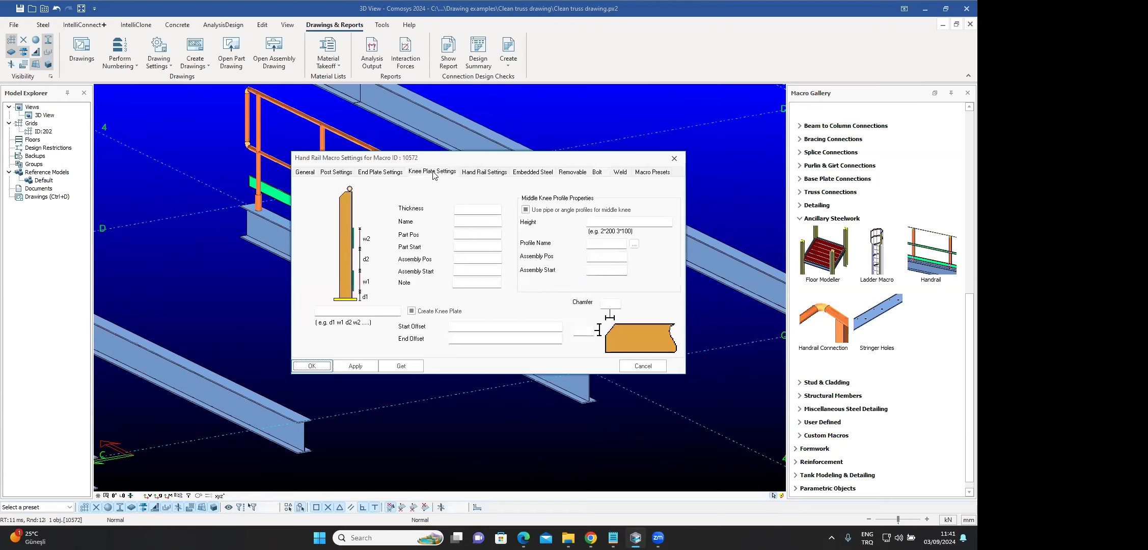
click(672, 159)
- Create one continuous handrail across the three collinear beams, starting partway along the first beam and ending partway along the last
scroll(525, 251, down, 3)
scroll(538, 273, down, 3)
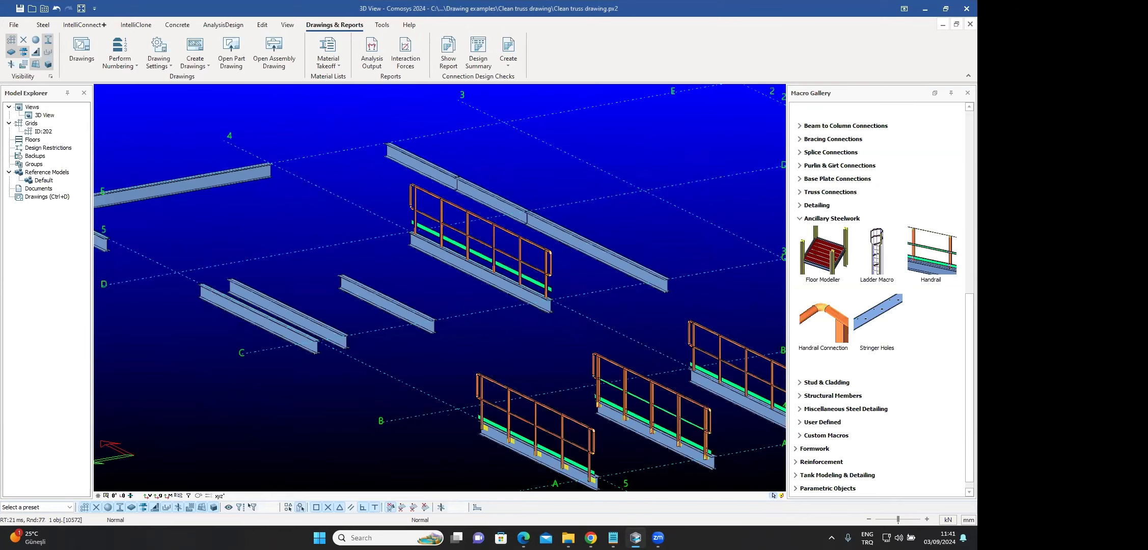
middle_drag(552, 281, 422, 293)
middle_drag(768, 220, 636, 236)
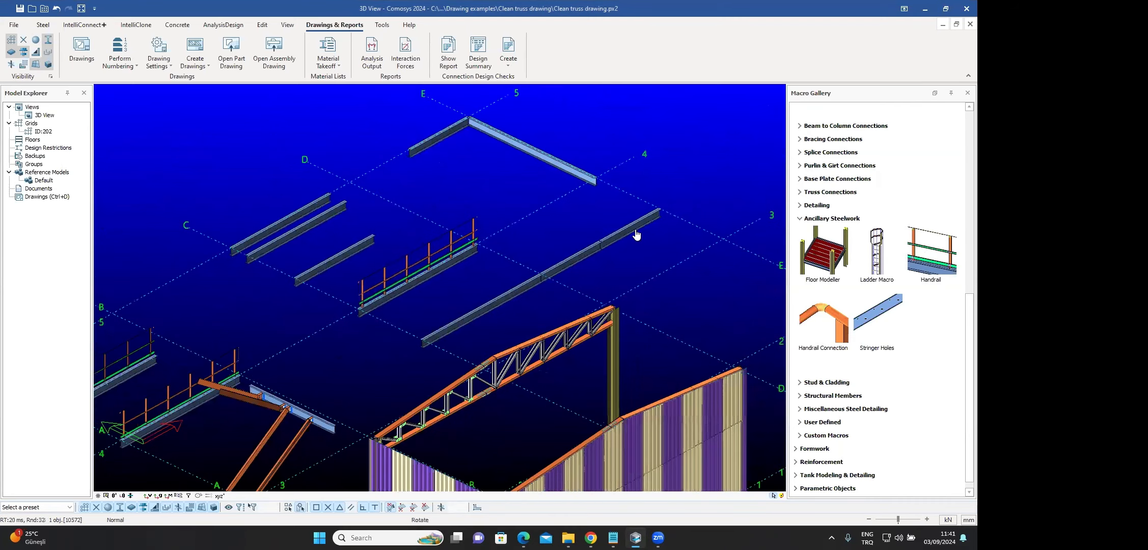
click(497, 304)
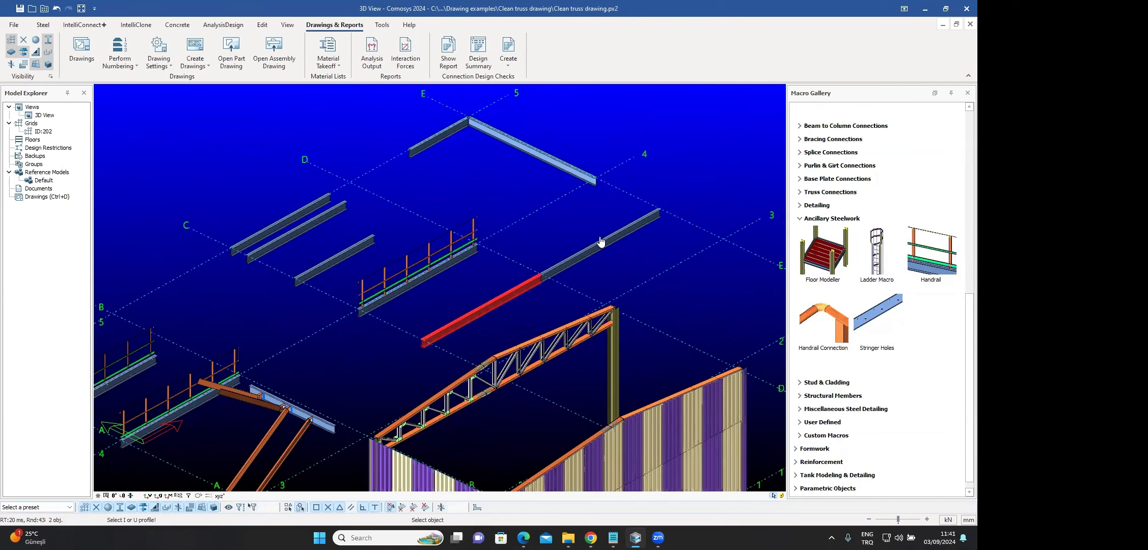
click(576, 263)
click(633, 232)
key(Return)
click(473, 308)
click(628, 225)
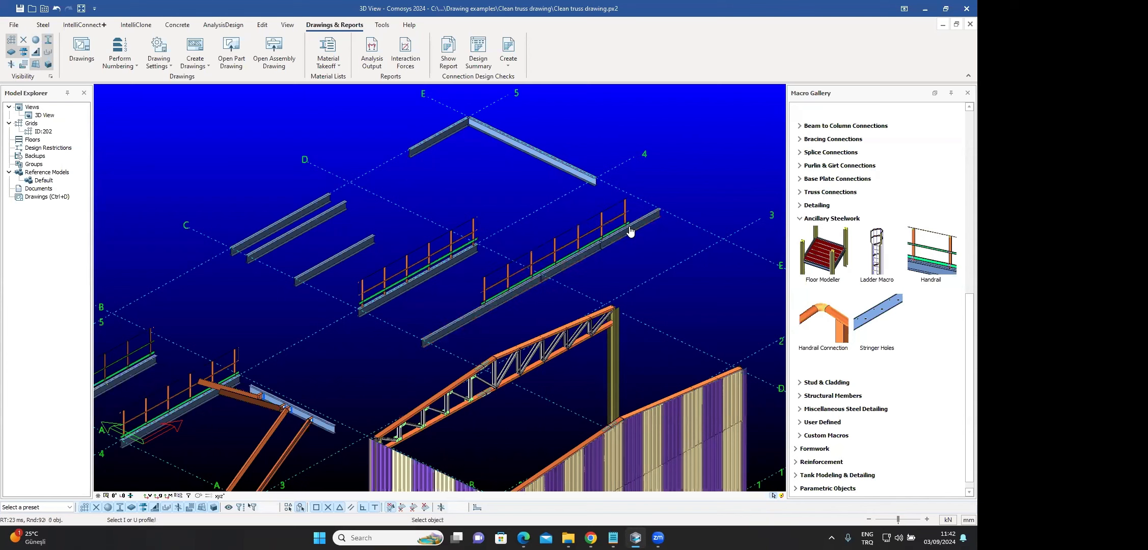
key(Escape)
scroll(616, 239, up, 2)
scroll(377, 358, up, 4)
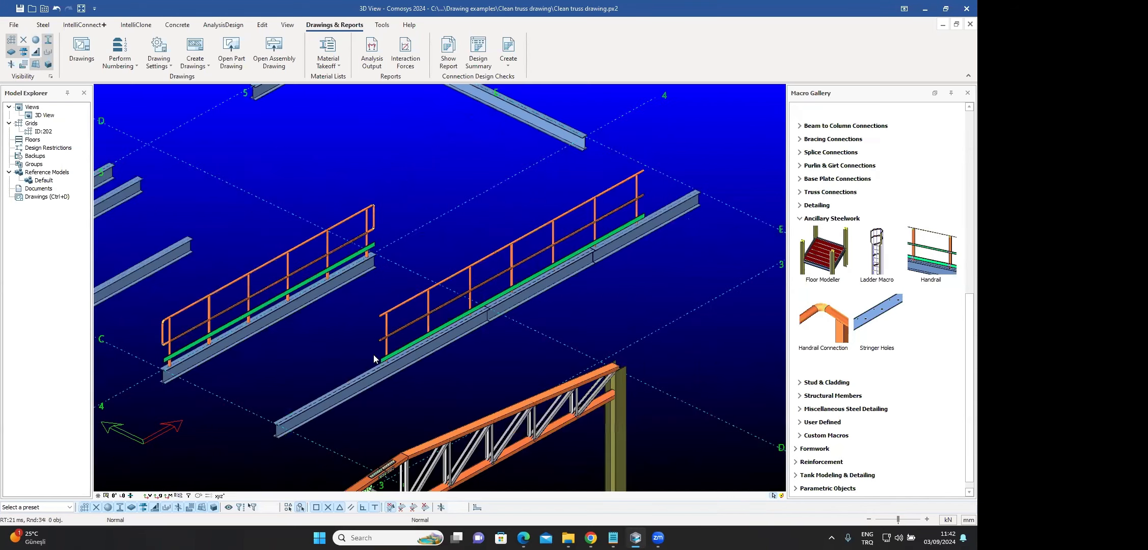
scroll(484, 318, up, 1)
mouse_move(484, 317)
middle_down()
mouse_move(528, 301)
mouse_move(467, 325)
middle_up()
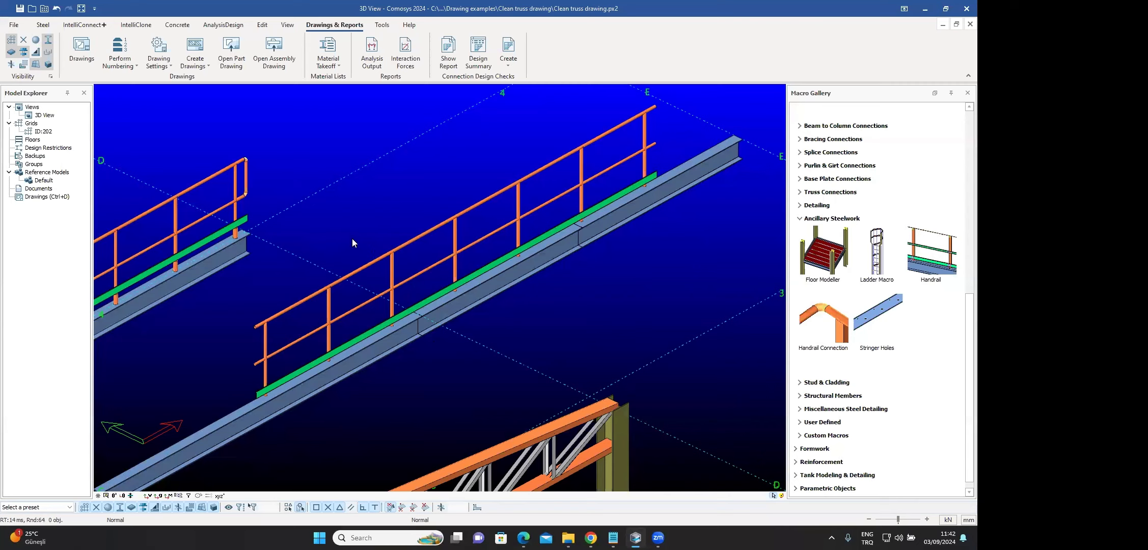
- Add a Handrail macro to each of the two closely spaced parallel beams between grids C and D
scroll(386, 261, down, 4)
middle_drag(410, 283, 483, 315)
scroll(529, 277, up, 5)
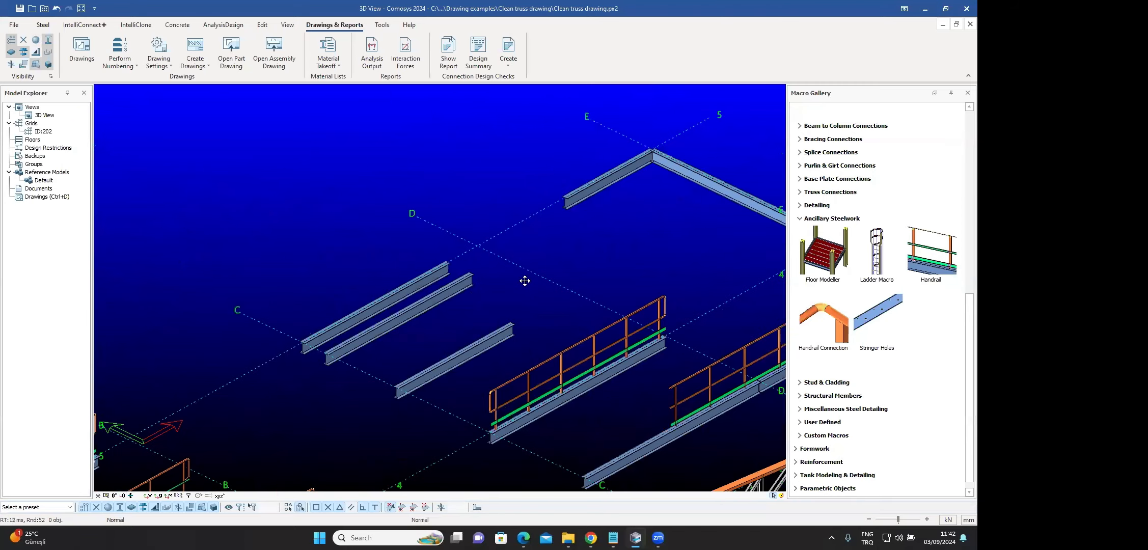
middle_drag(538, 268, 603, 236)
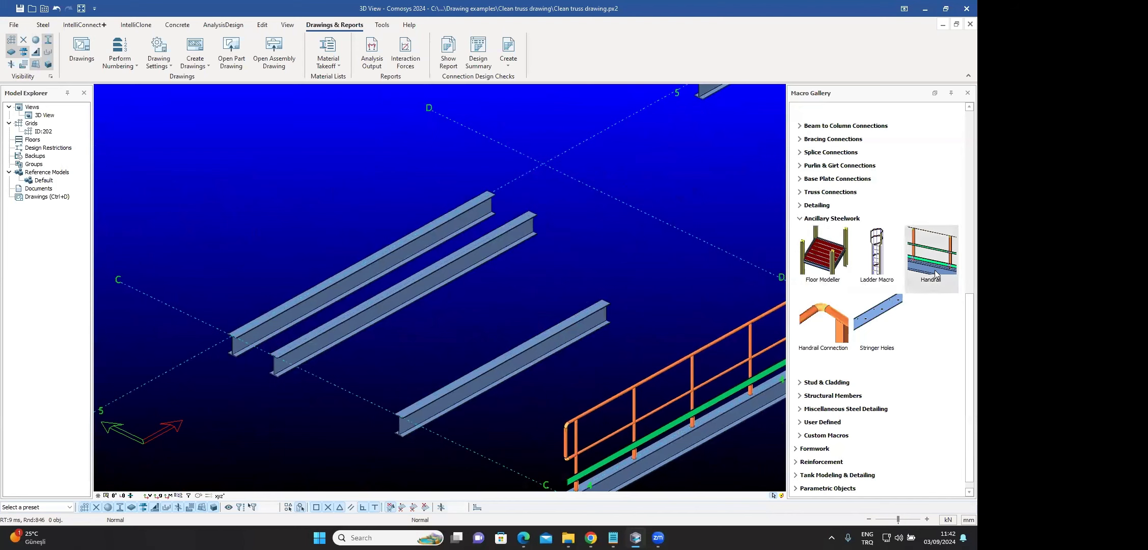
click(929, 255)
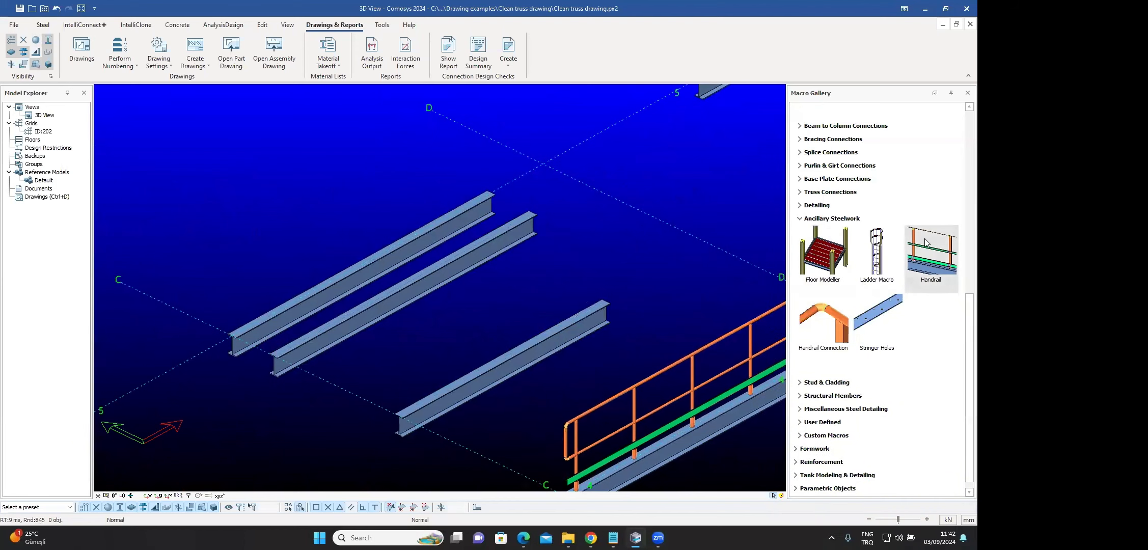
click(374, 278)
click(373, 270)
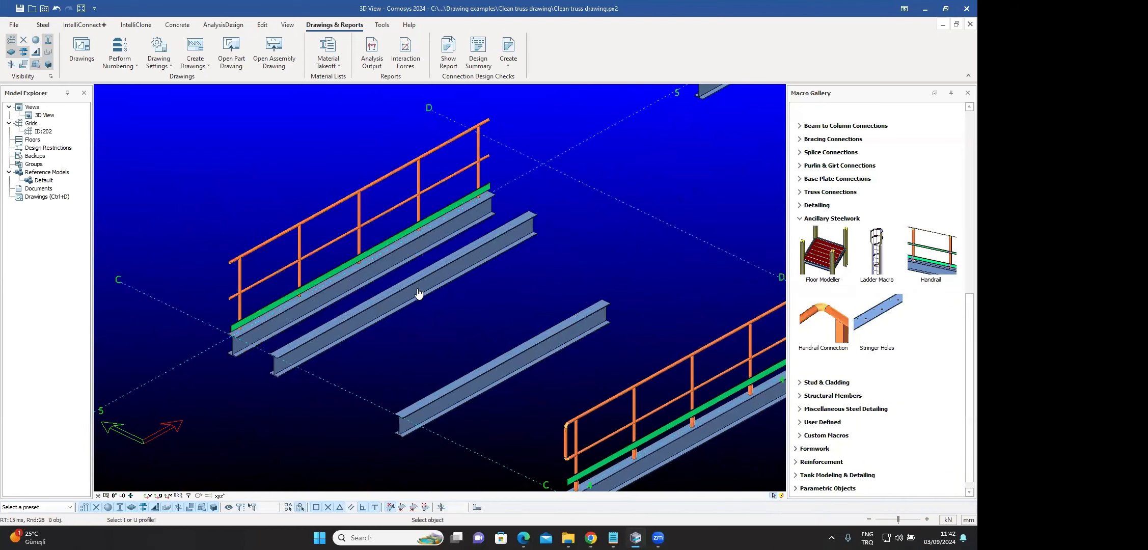
click(417, 294)
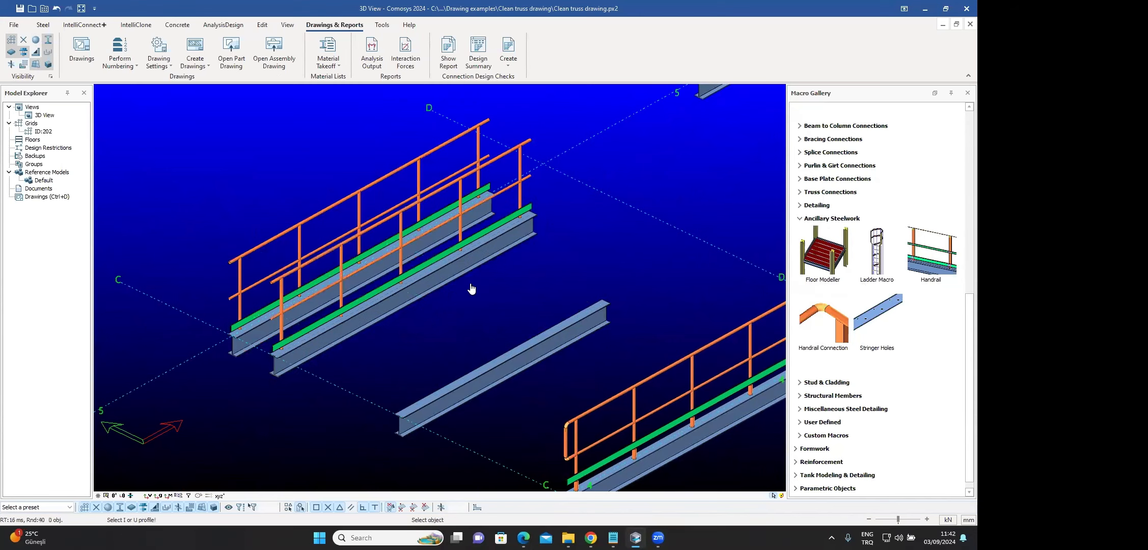
key(Escape)
- Join the two parallel handrails with the Handrail Connection macro, picking the rail ends near grid D as the connection side
click(498, 250)
ctrl+middle_drag(524, 243, 602, 261)
key(Escape)
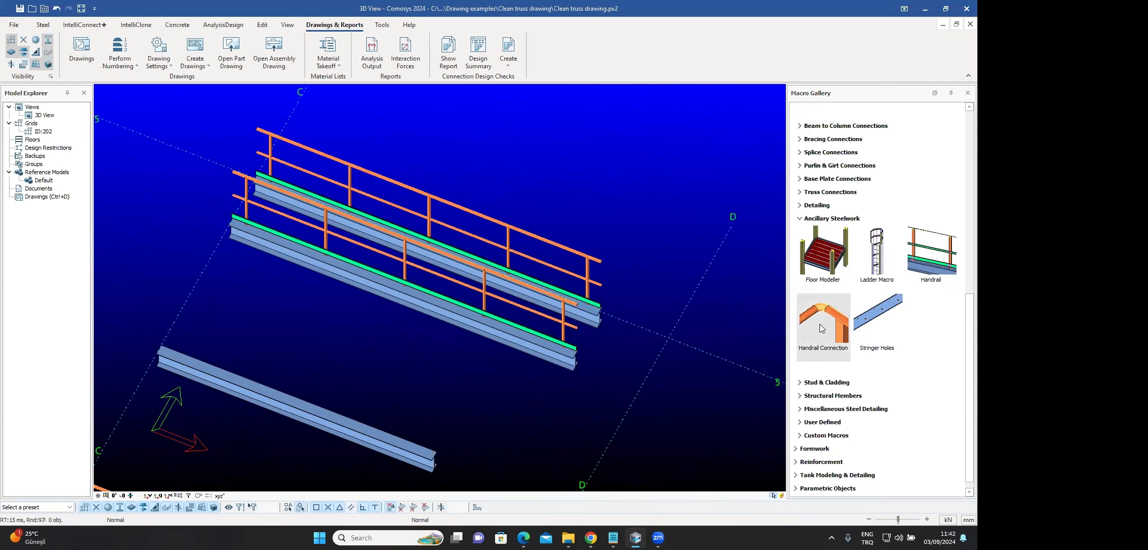
mouse_move(829, 316)
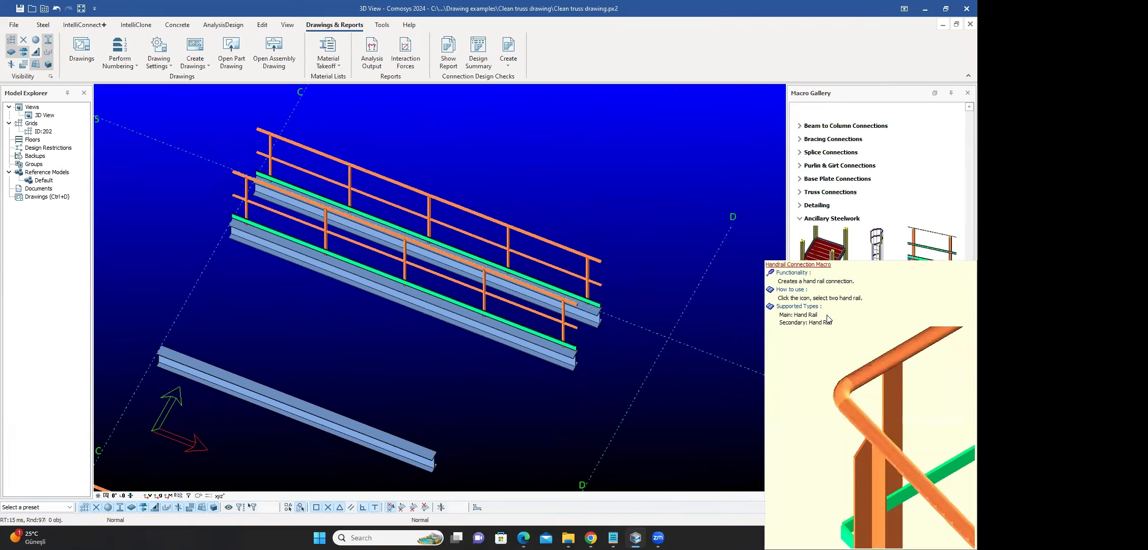
scroll(619, 327, up, 3)
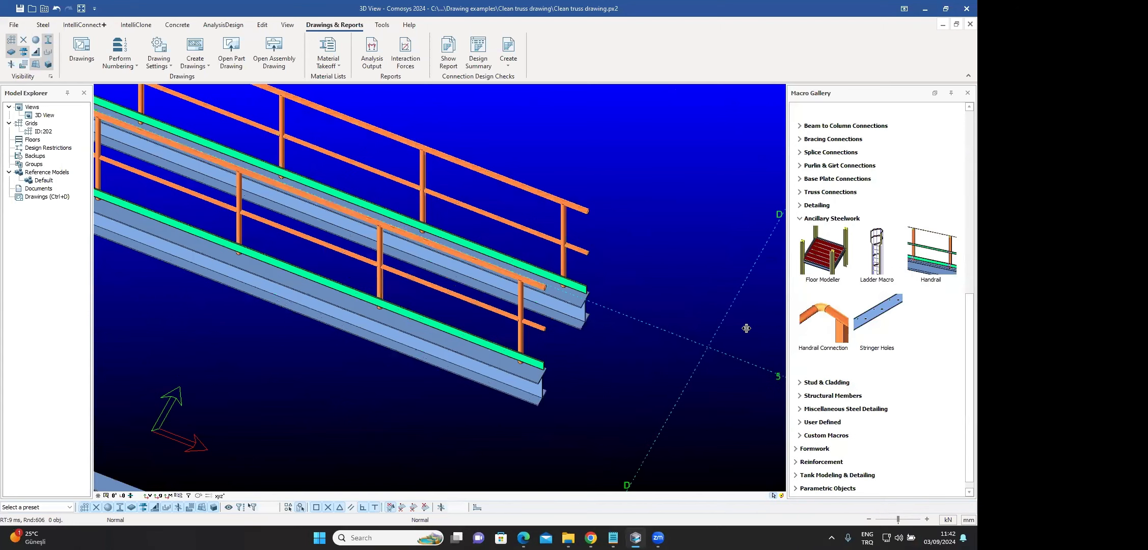
click(801, 316)
click(543, 200)
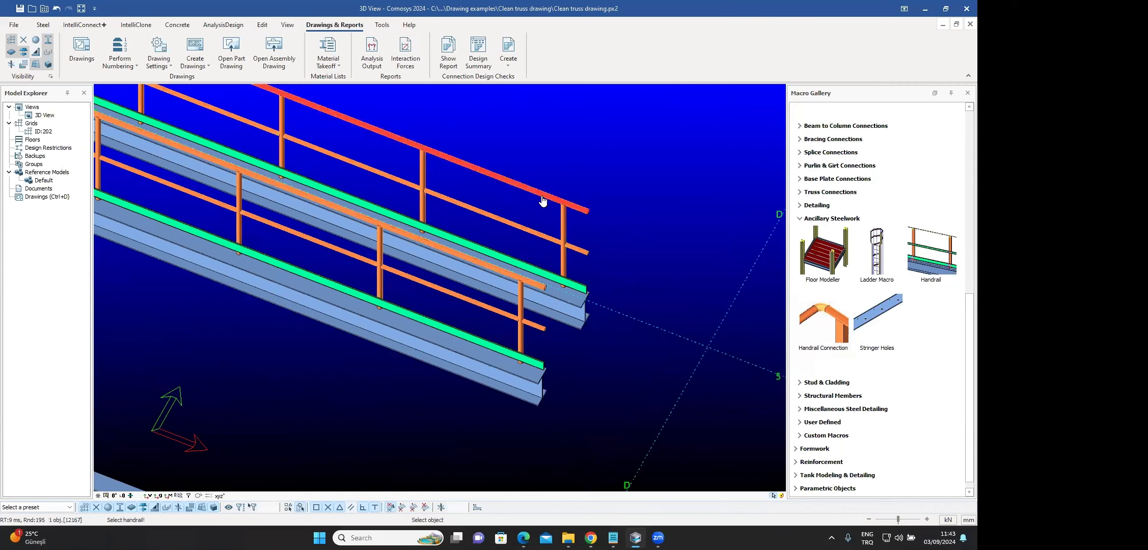
click(498, 314)
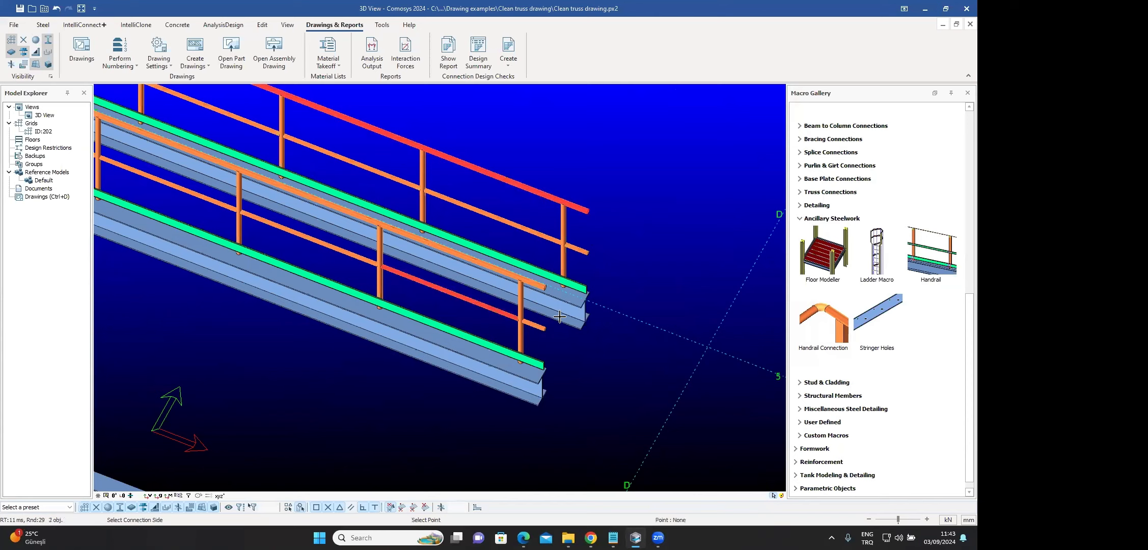
click(587, 211)
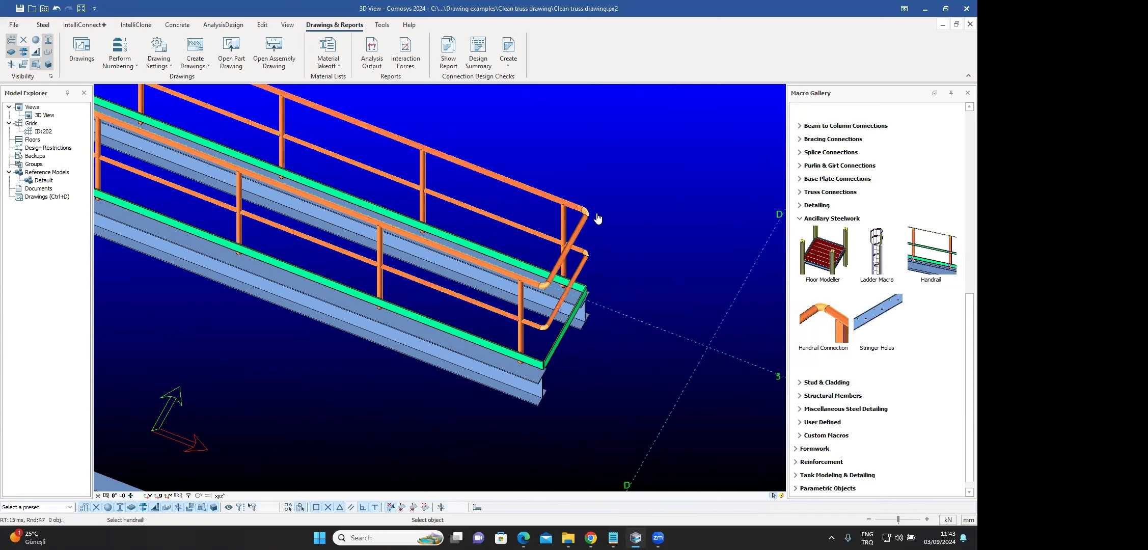
key(Escape)
- Select the new top connecting rail and examine the elbows joining it to both handrails
click(564, 250)
middle_drag(564, 250, 605, 148)
scroll(564, 182, up, 8)
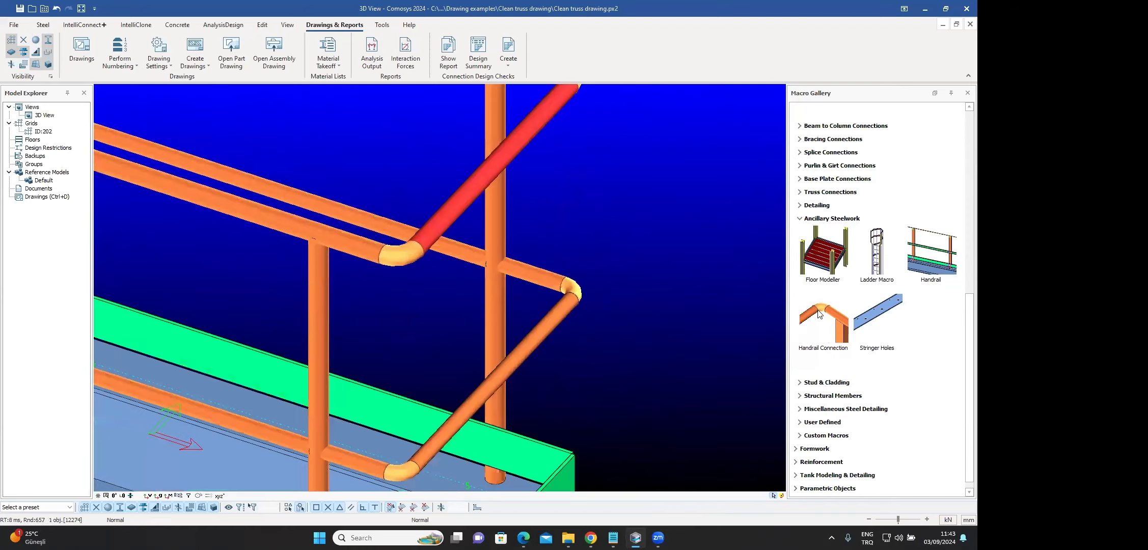
middle_drag(823, 320, 730, 280)
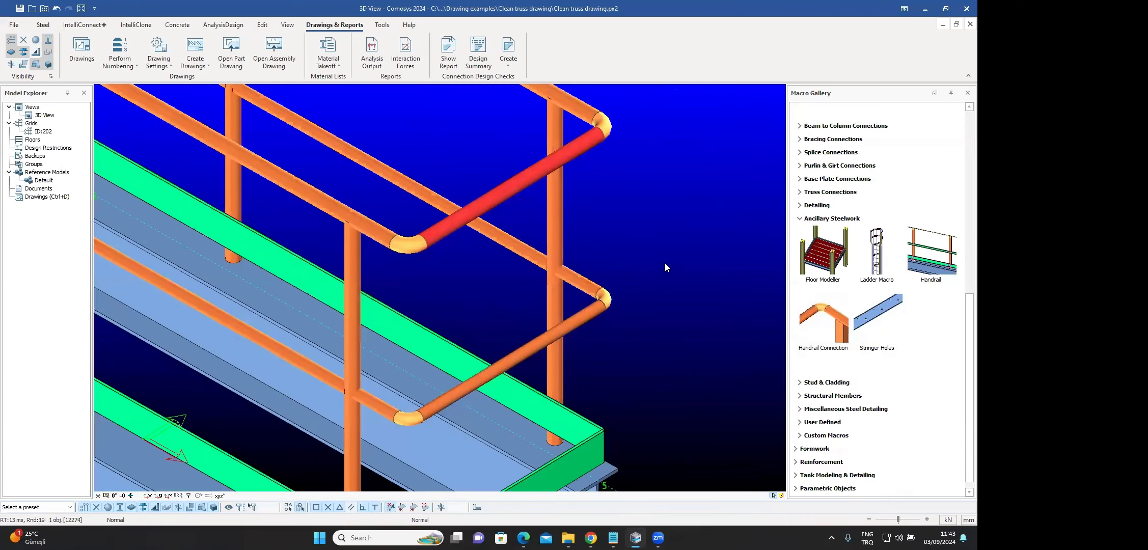
scroll(651, 226, down, 2)
scroll(651, 227, down, 2)
middle_drag(659, 254, 618, 137)
scroll(613, 133, up, 6)
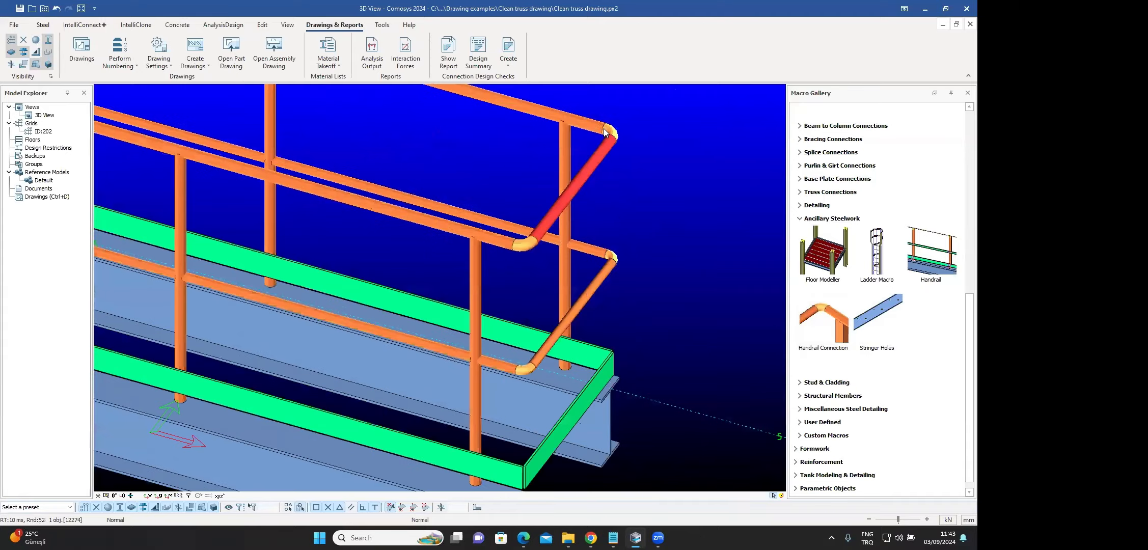
- Examine how the connecting knee plate meets the knee plates of both handrails at the corners
scroll(606, 164, down, 3)
scroll(504, 422, up, 4)
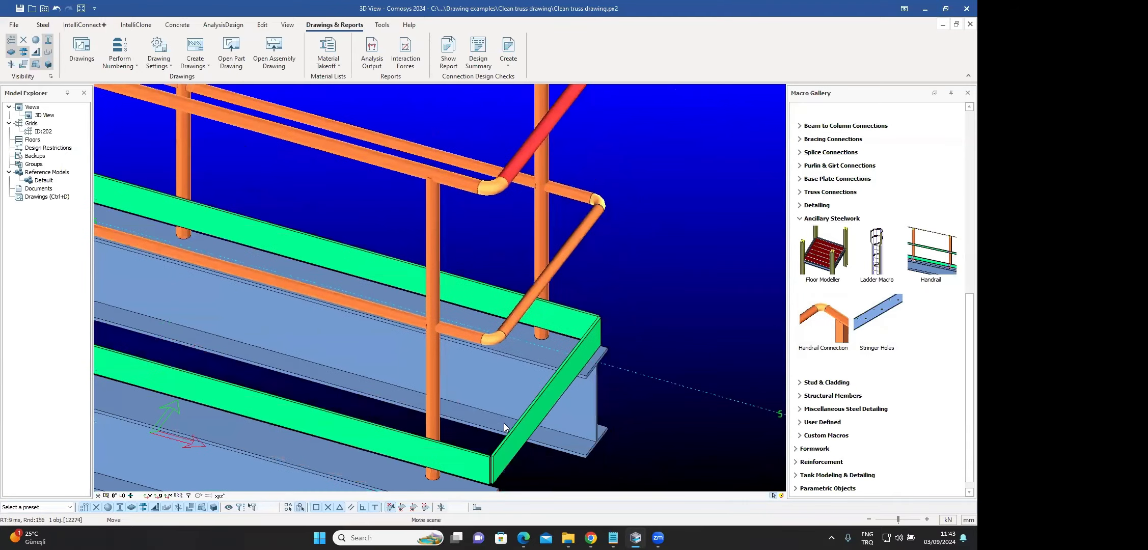
scroll(487, 448, up, 3)
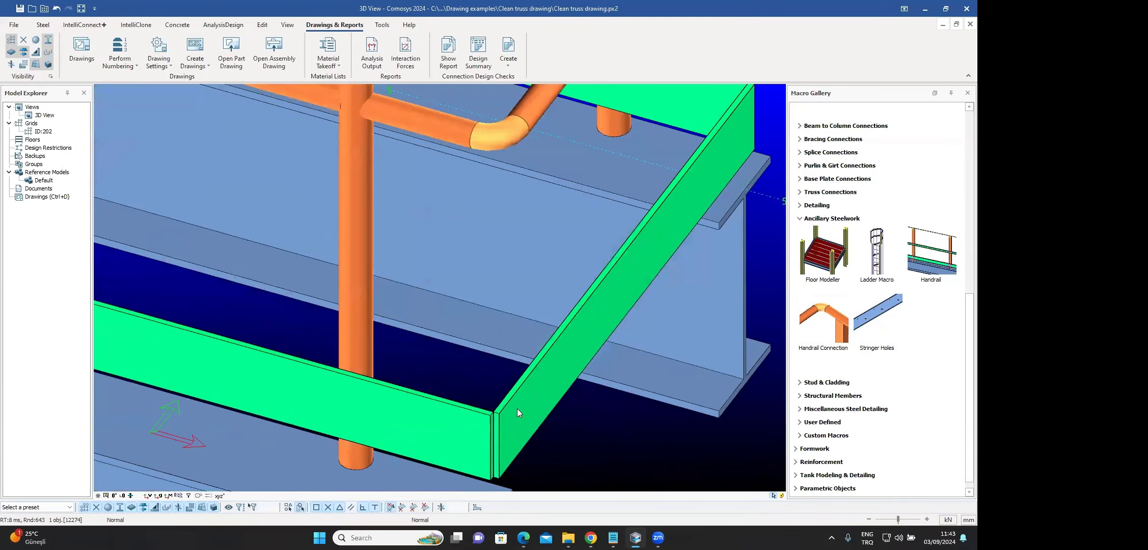
middle_drag(518, 412, 485, 374)
scroll(483, 355, up, 3)
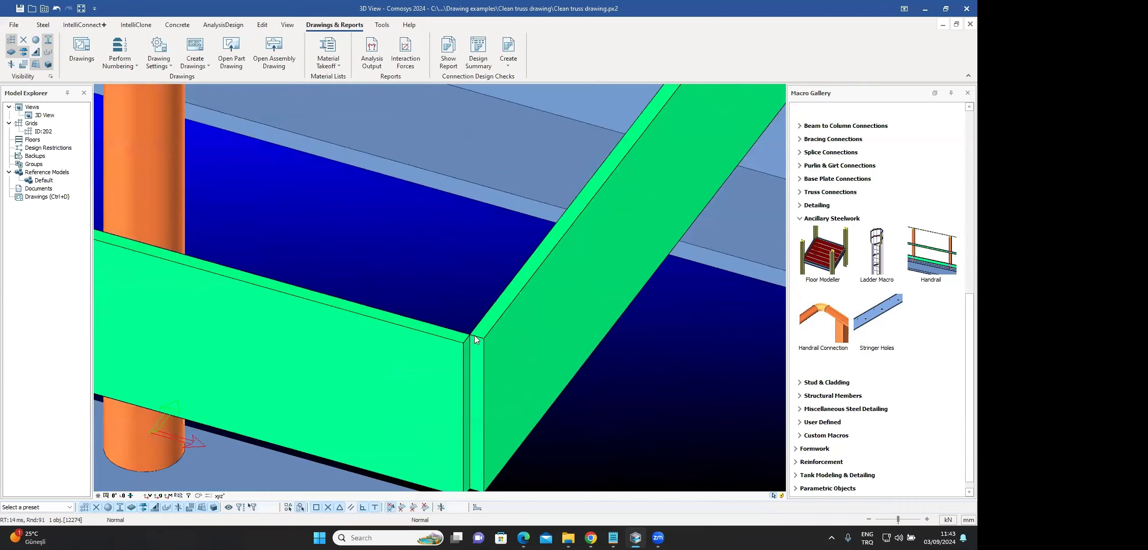
scroll(476, 353, down, 5)
scroll(580, 225, down, 6)
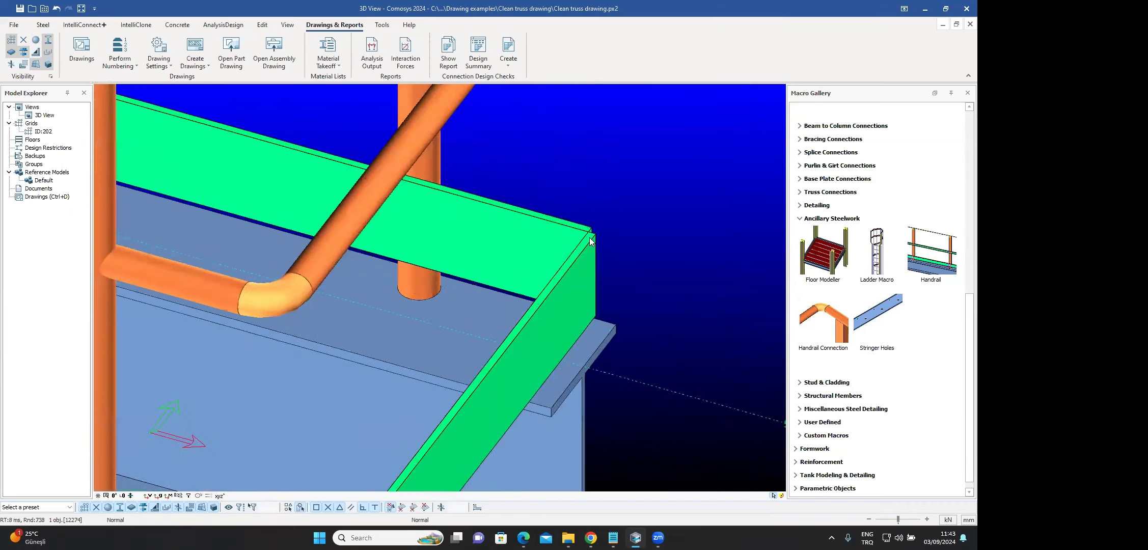
ctrl+middle_drag(589, 269, 585, 275)
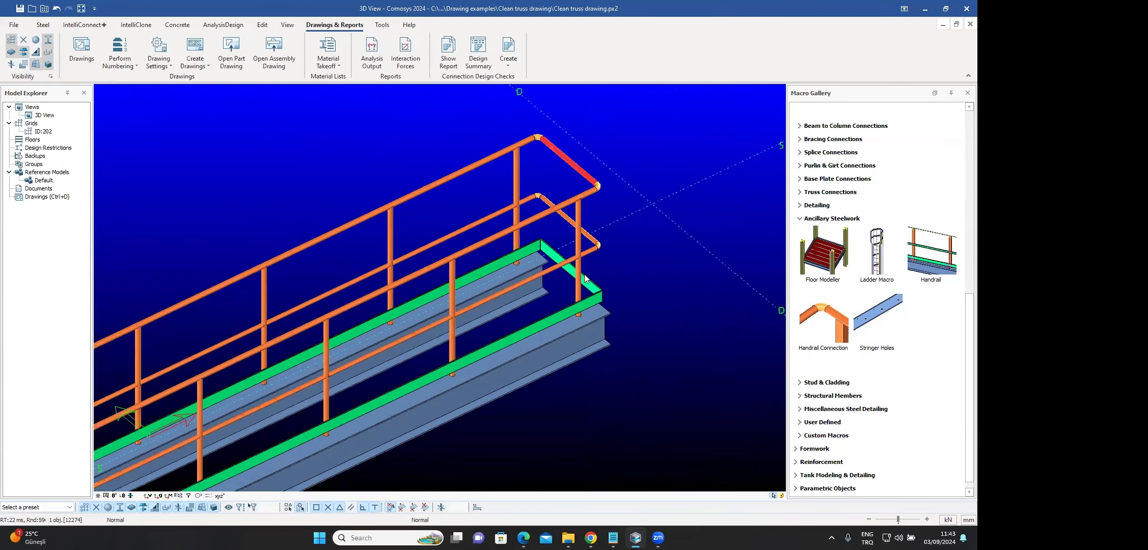
- Add a Handrail macro to each of the two perpendicular beams meeting at the corner of grids E and 5
scroll(442, 235, down, 6)
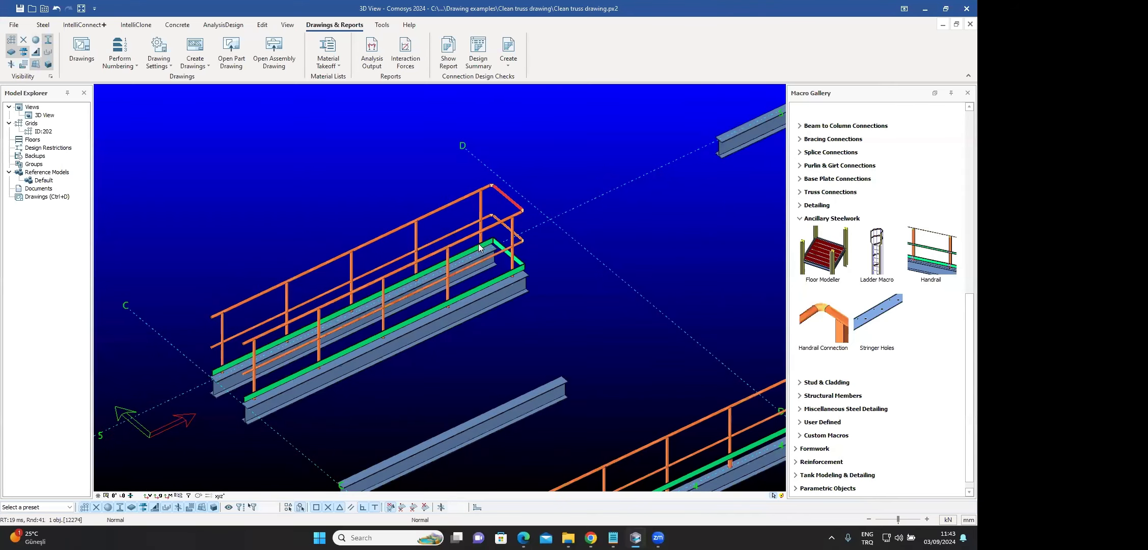
middle_drag(593, 214, 444, 259)
middle_drag(516, 216, 483, 221)
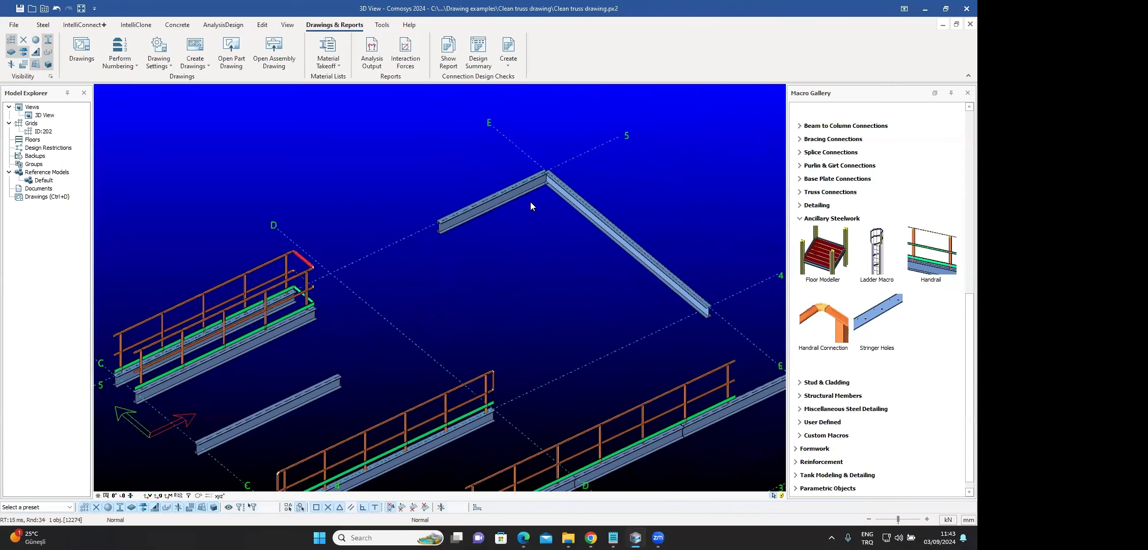
middle_drag(507, 162, 475, 178)
scroll(531, 202, up, 4)
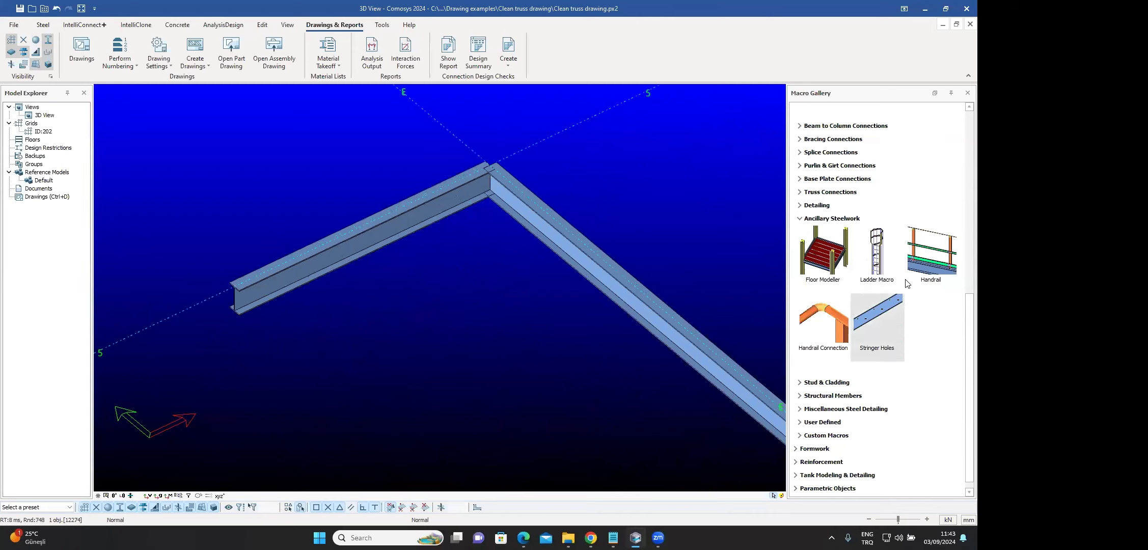
click(923, 257)
click(416, 215)
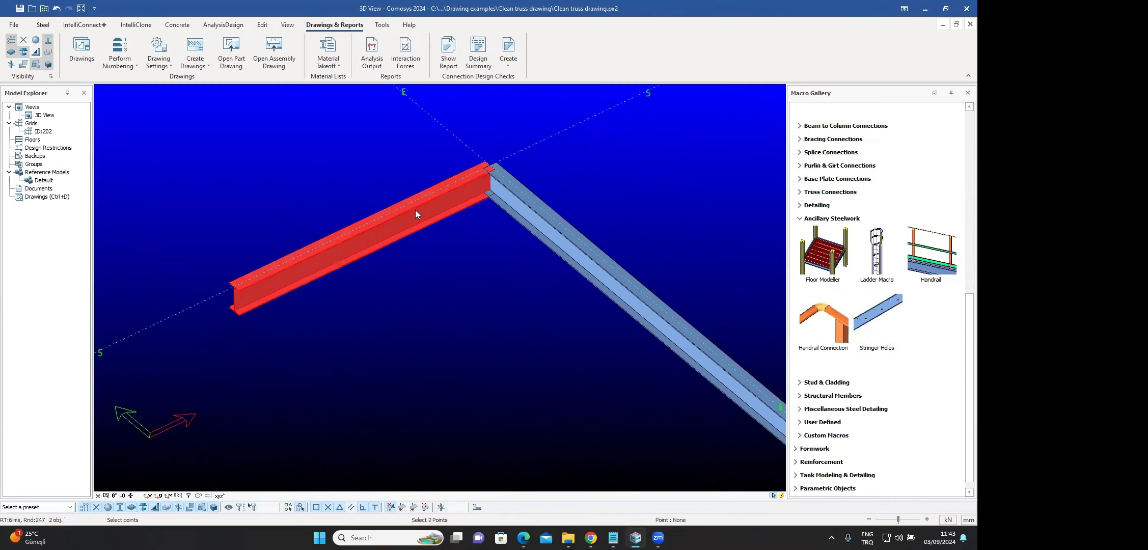
click(556, 239)
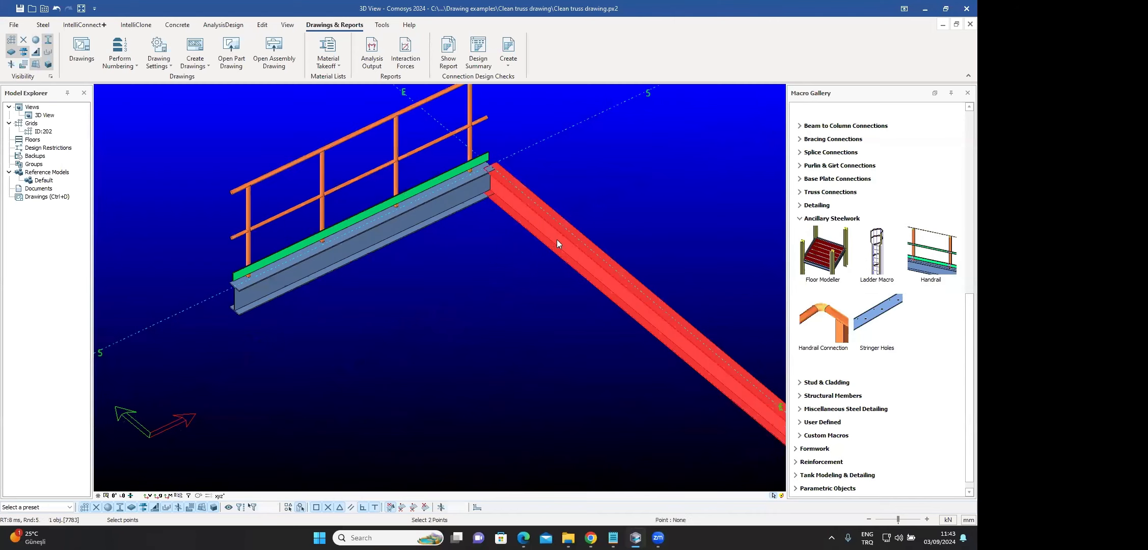
key(Escape)
- Join the two perpendicular handrails at the E-5 corner with the Handrail Connection macro
middle_drag(487, 240, 464, 346)
scroll(472, 201, up, 5)
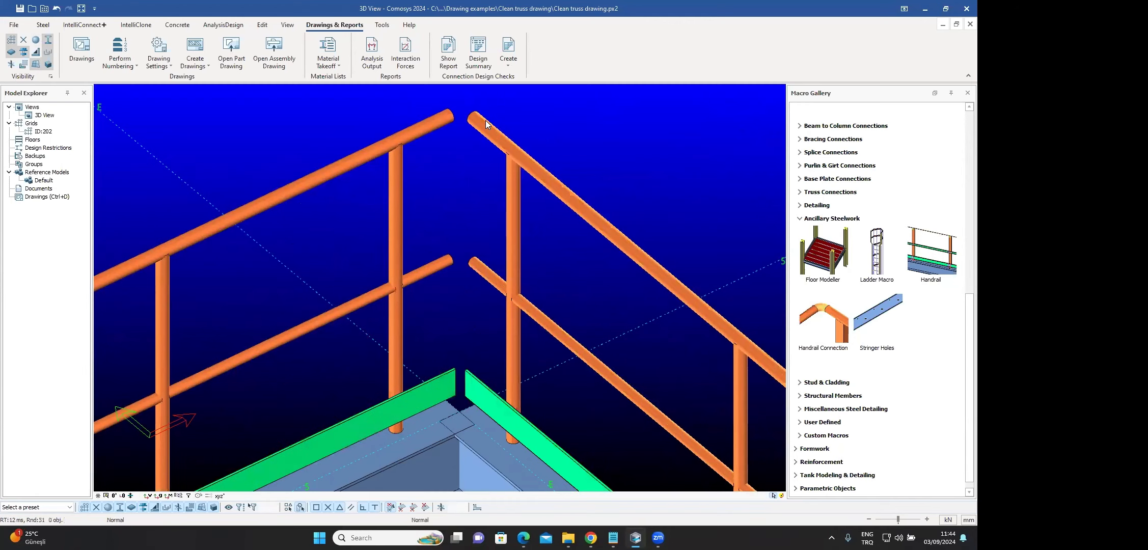
scroll(644, 148, down, 1)
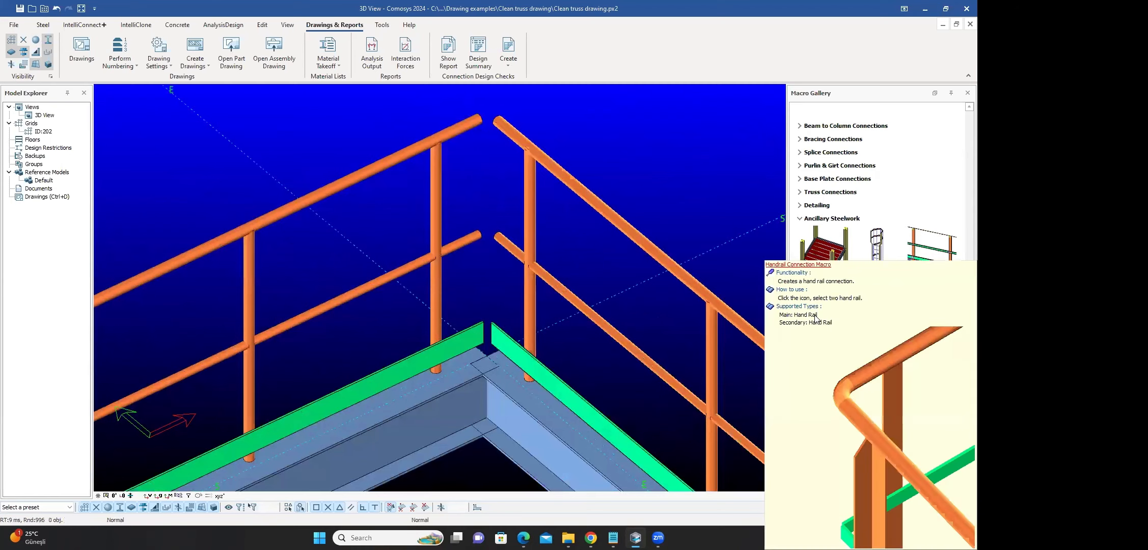
double_click(831, 317)
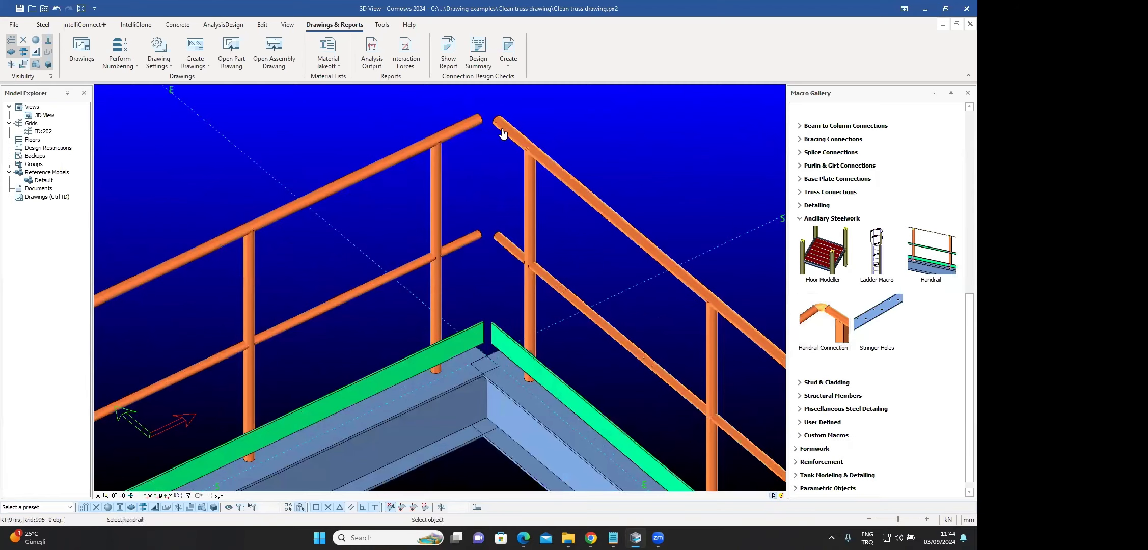
click(468, 126)
key(Escape)
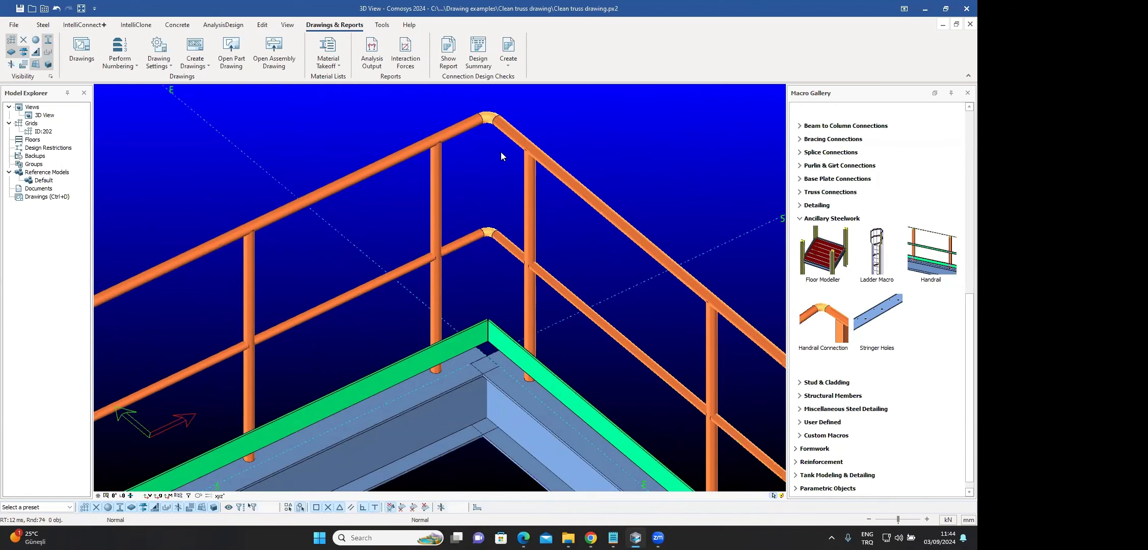
- Examine the elbows joining the corner rails and how the two knee plates meet at the corner
scroll(491, 120, up, 3)
scroll(492, 125, up, 1)
scroll(498, 271, down, 3)
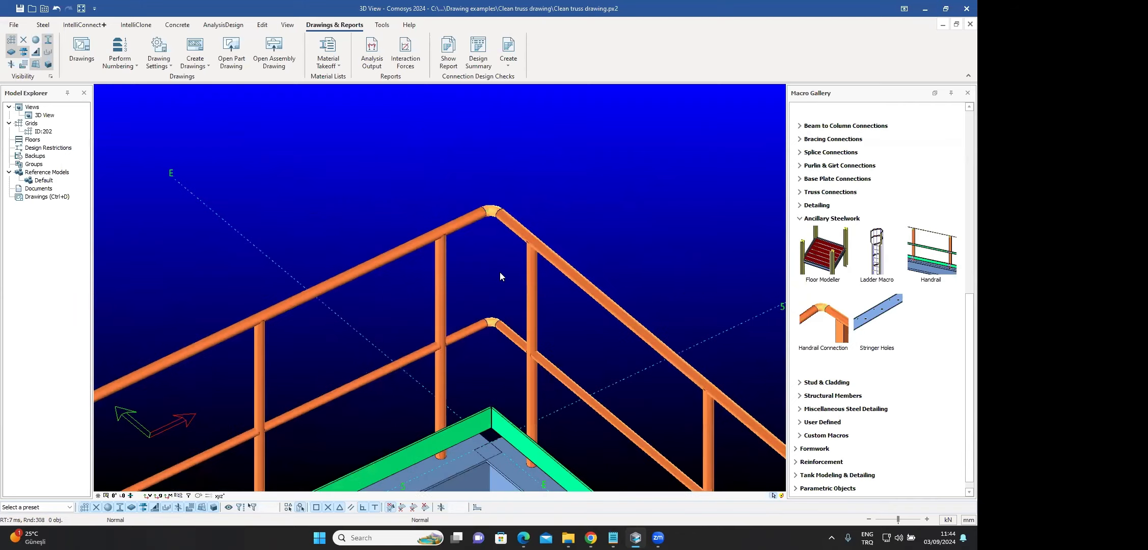
middle_drag(514, 247, 513, 223)
scroll(503, 321, up, 3)
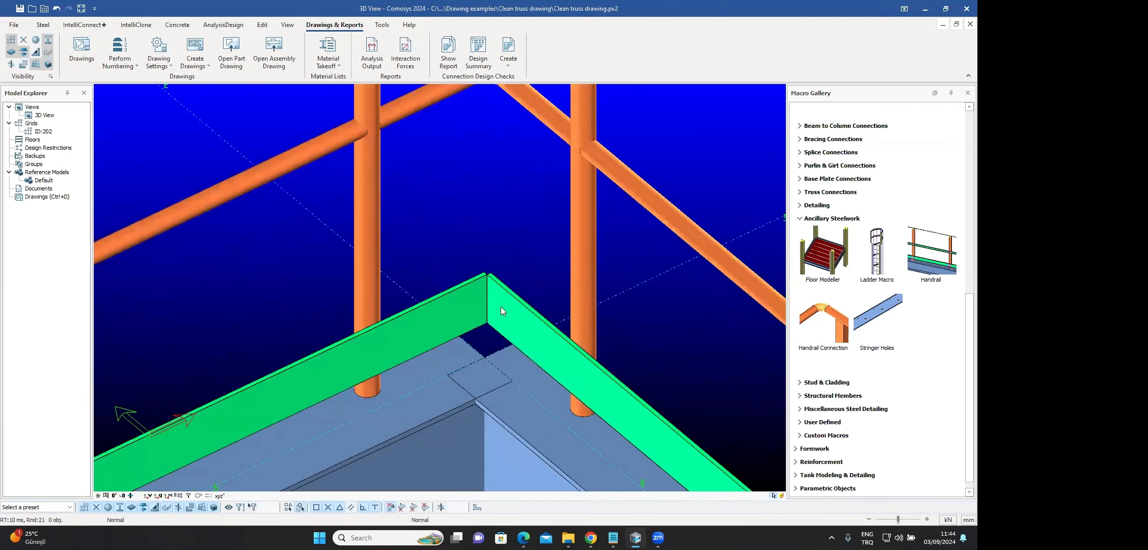
scroll(497, 295, up, 2)
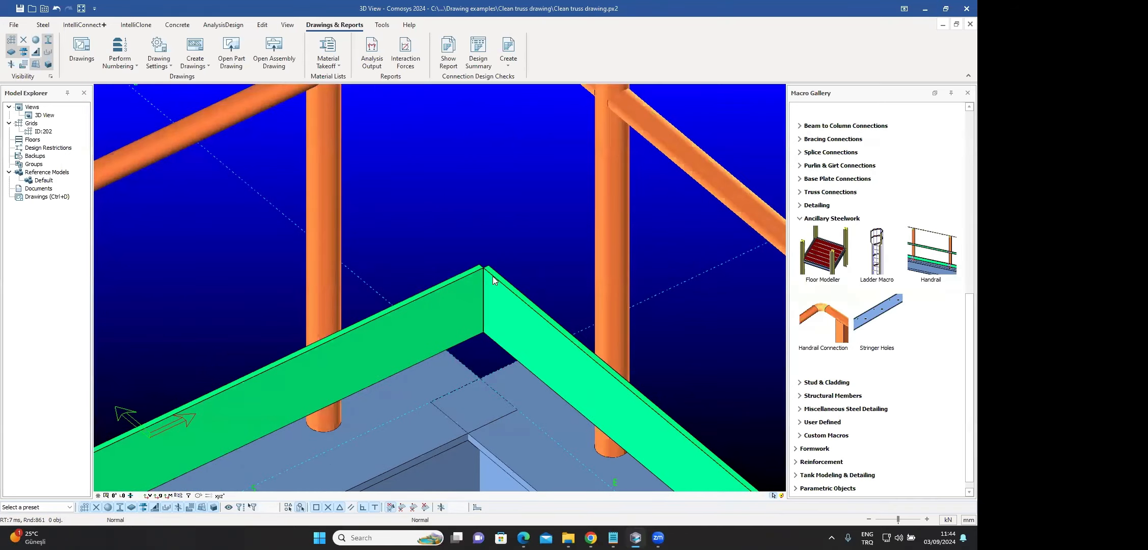
scroll(493, 277, up, 2)
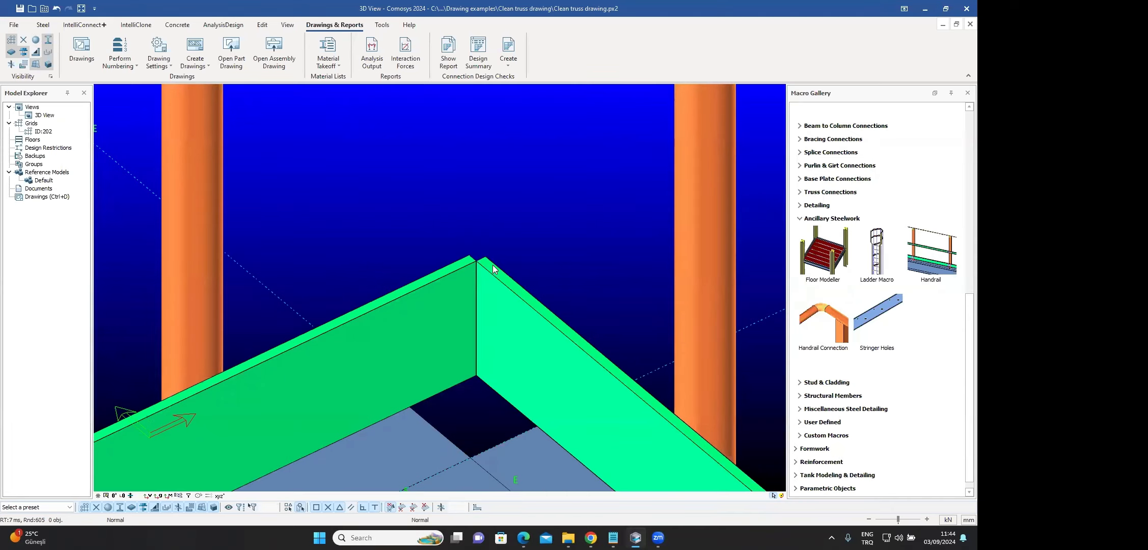
scroll(493, 264, down, 5)
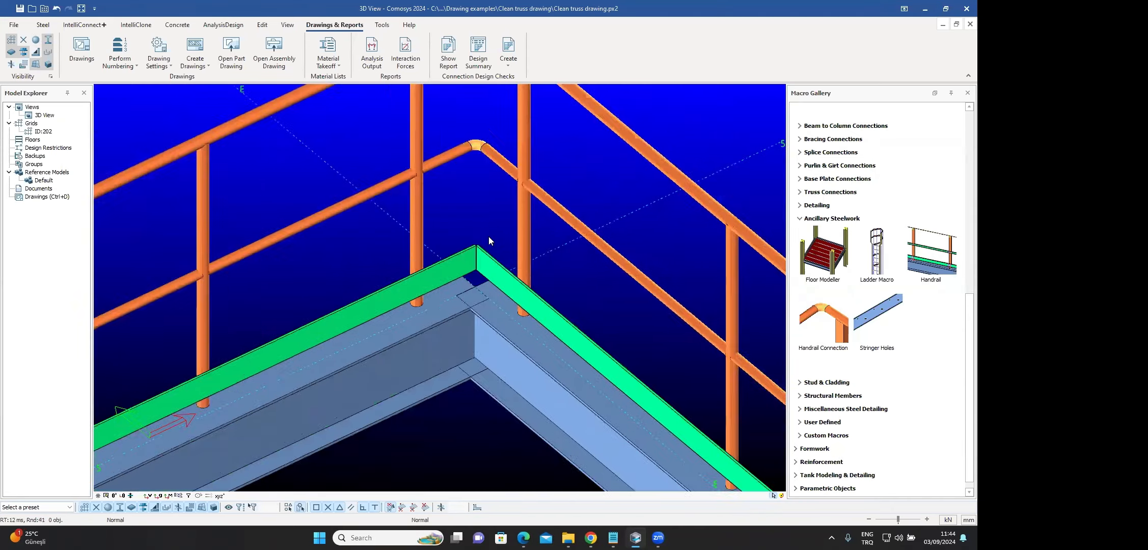
- Apply the Stringer Holes macro to the stringer pairs of both stair flights near grid A to create their steps
scroll(493, 251, down, 6)
middle_drag(610, 221, 698, 161)
middle_drag(593, 241, 594, 285)
shift+middle_drag(456, 302, 519, 285)
middle_drag(426, 293, 415, 267)
scroll(431, 291, up, 6)
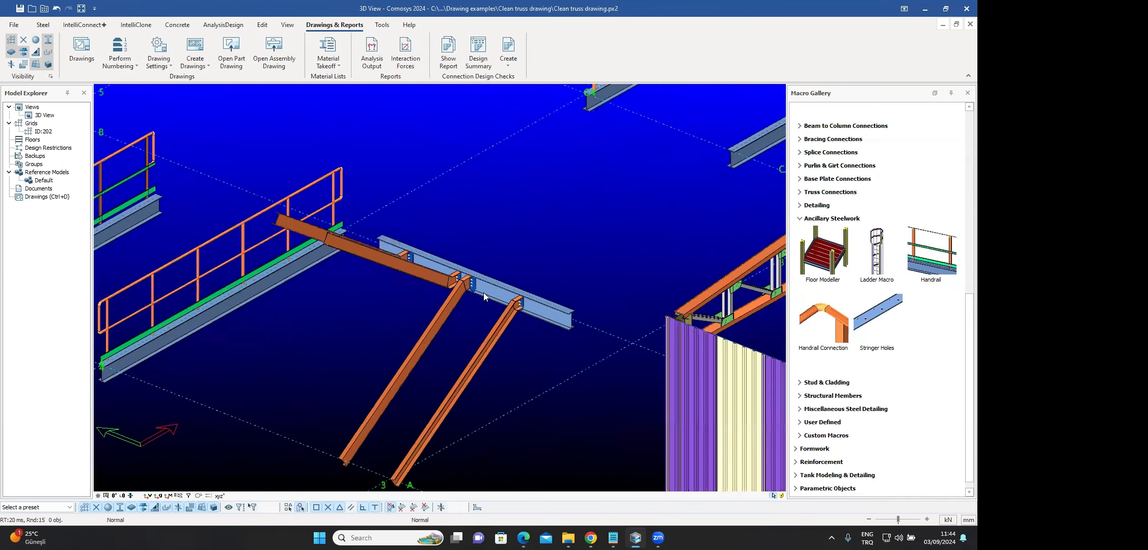
shift+middle_drag(511, 365, 340, 192)
middle_drag(519, 270, 513, 333)
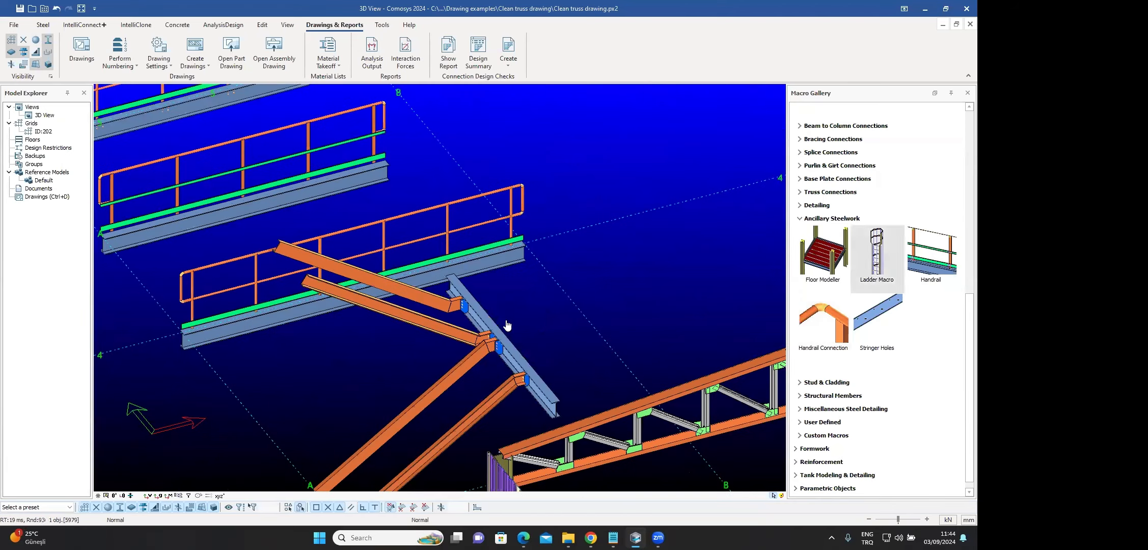
scroll(508, 325, up, 1)
middle_drag(413, 415, 470, 291)
click(471, 291)
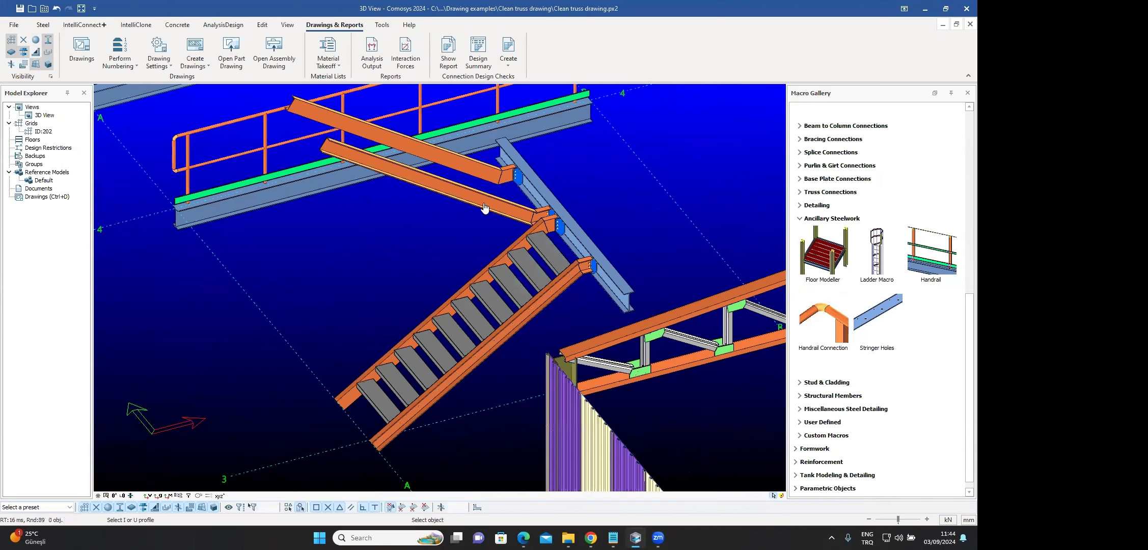
click(461, 162)
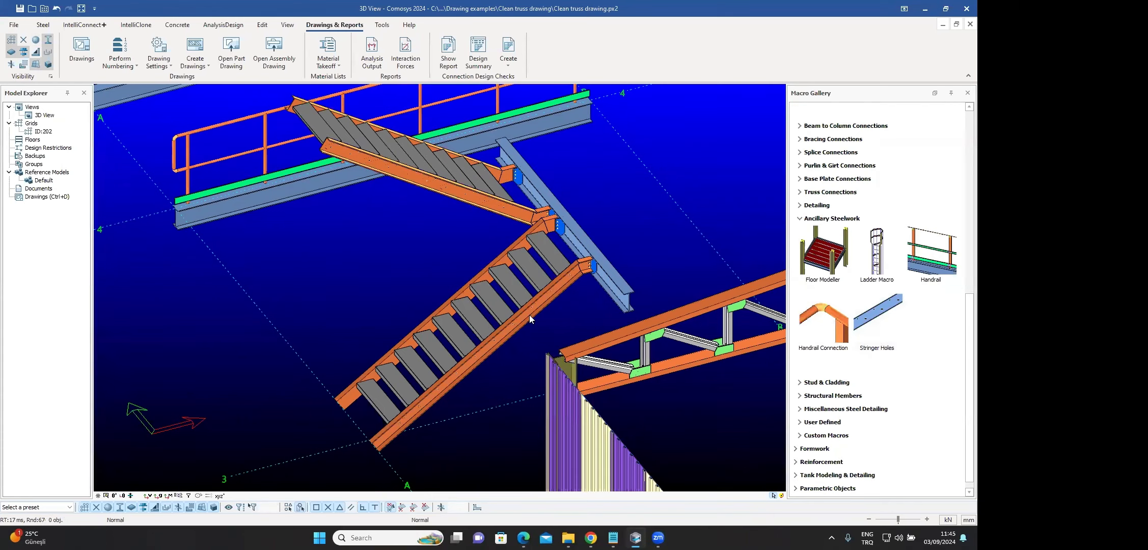
- Examine the bolt holes along the lower flight's stringer and select one of its steps
scroll(513, 342, up, 10)
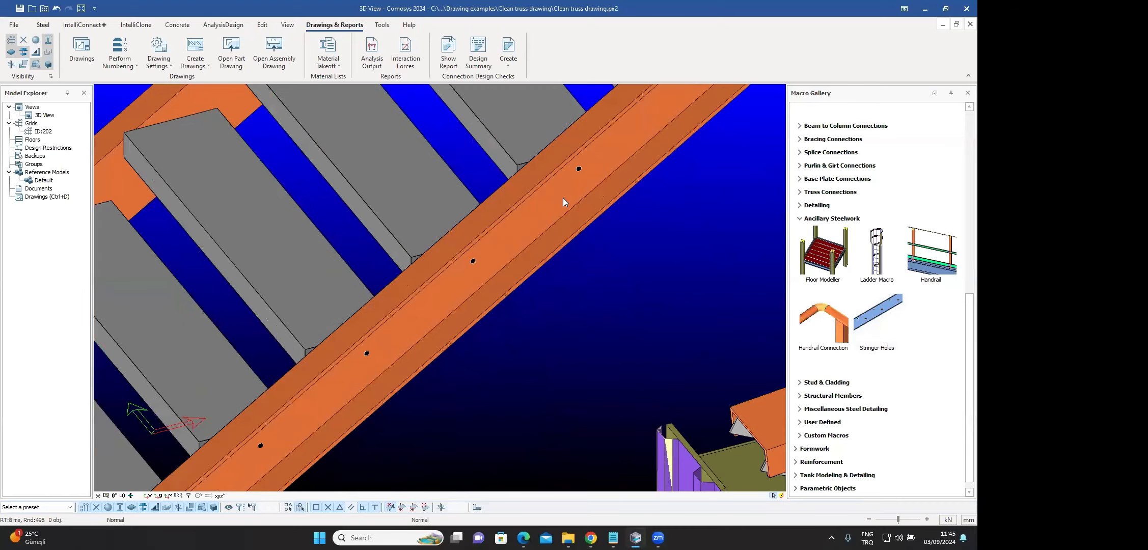
click(504, 156)
middle_drag(505, 155, 535, 213)
scroll(543, 303, down, 5)
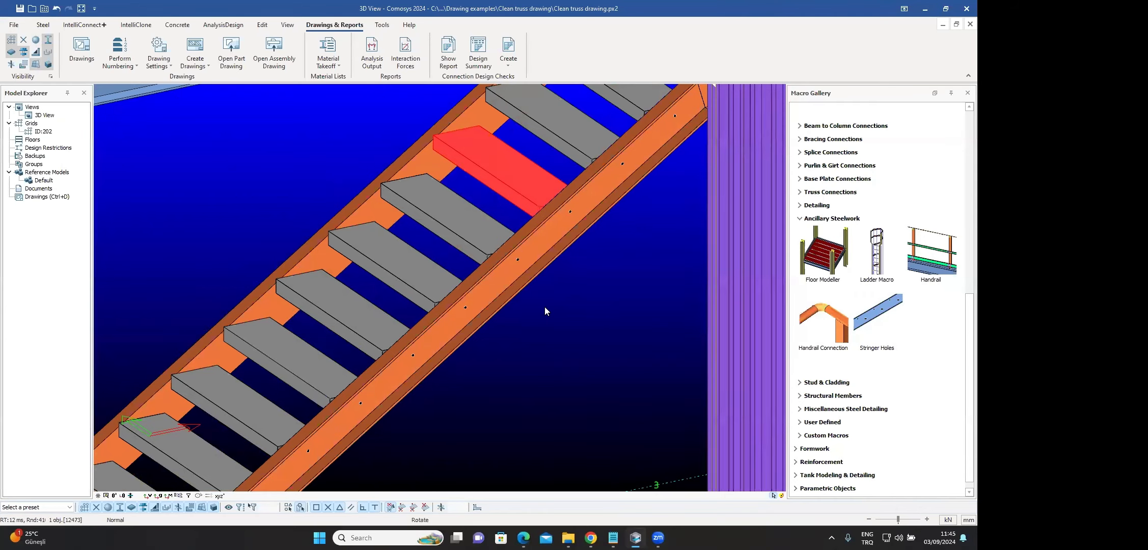
scroll(545, 307, down, 3)
- Open the lower flight's Stringer Holes macro settings and choose the Standard file defaults for the detailed hole settings
double_click(556, 319)
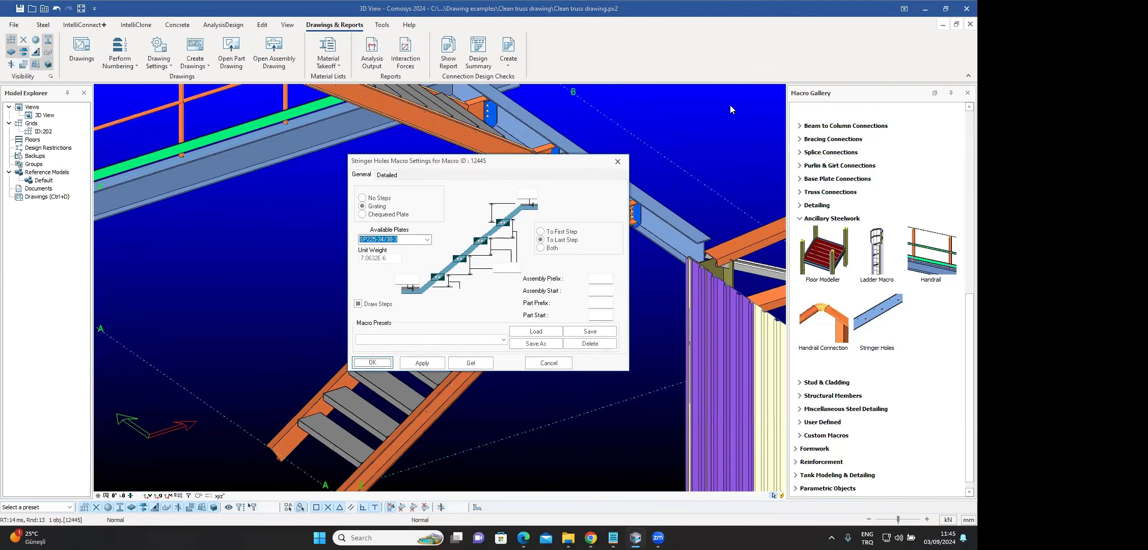
drag(475, 162, 738, 103)
click(652, 115)
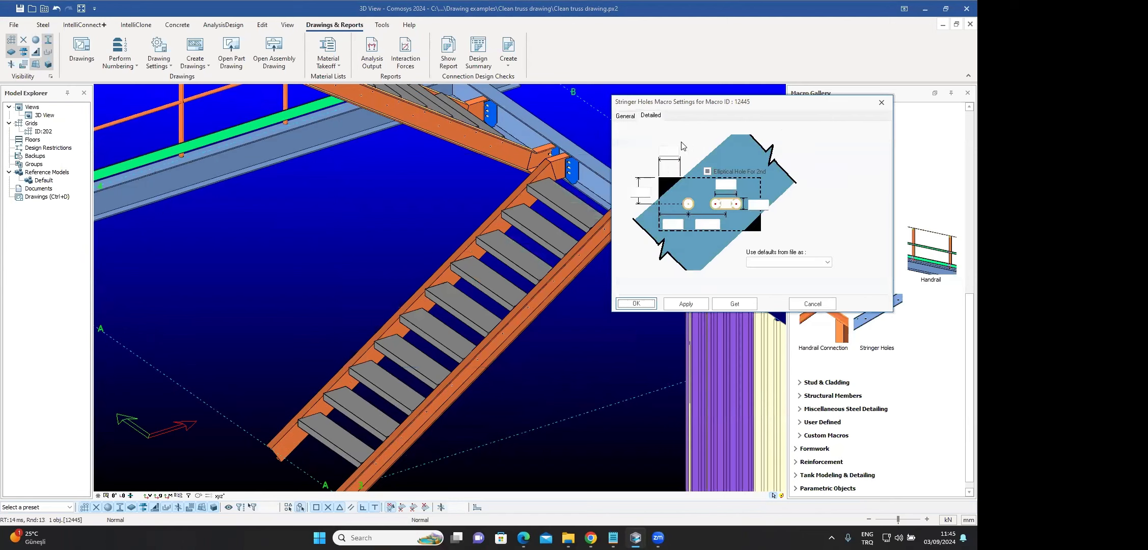
click(793, 263)
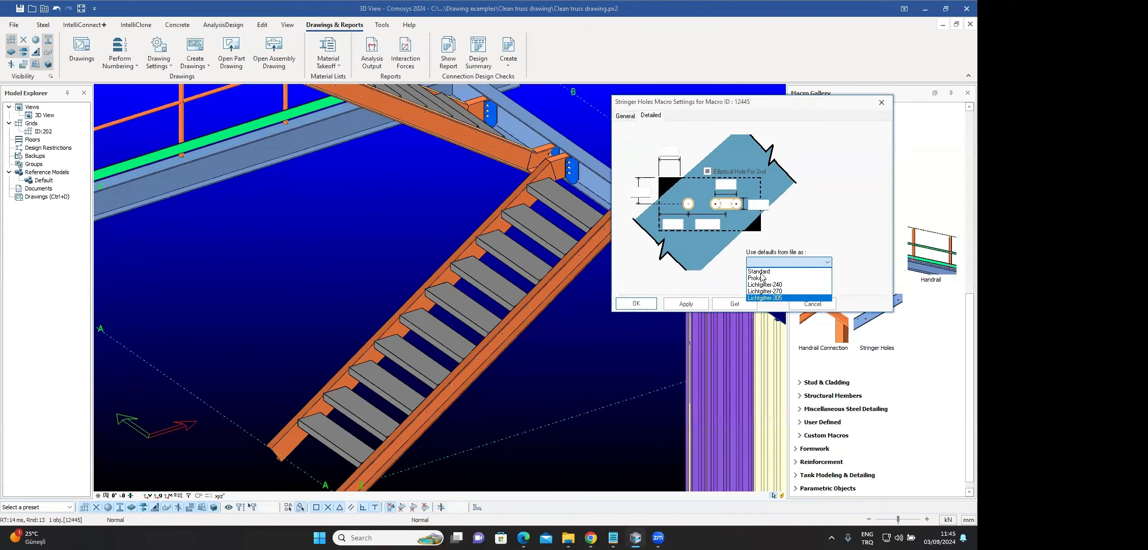
click(772, 272)
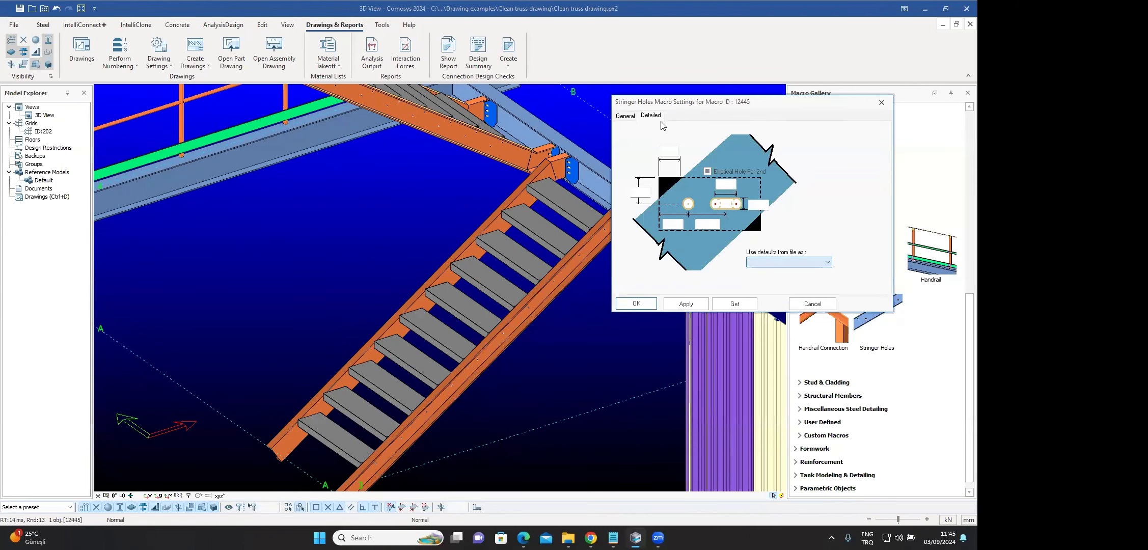
- Try Chequered Plate as the lower flight's step type, applying it, and restore the Grating type
click(627, 116)
click(641, 156)
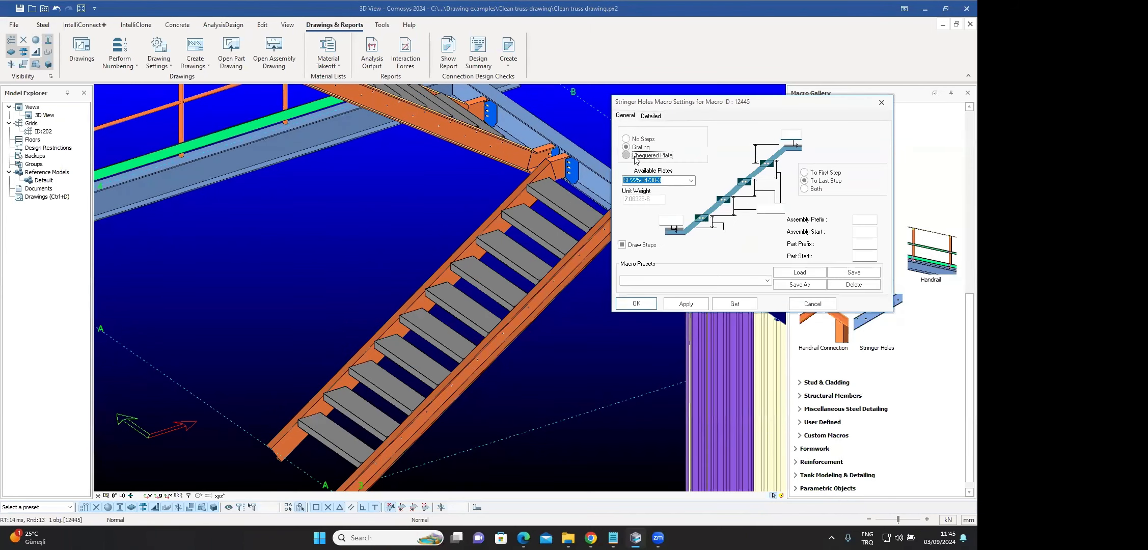
click(686, 304)
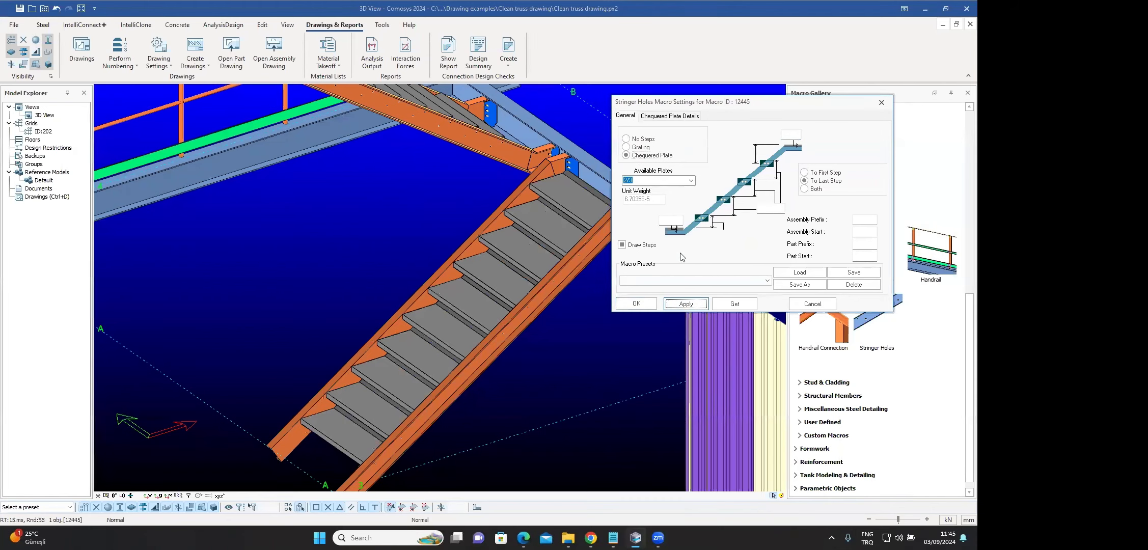
click(626, 147)
click(685, 304)
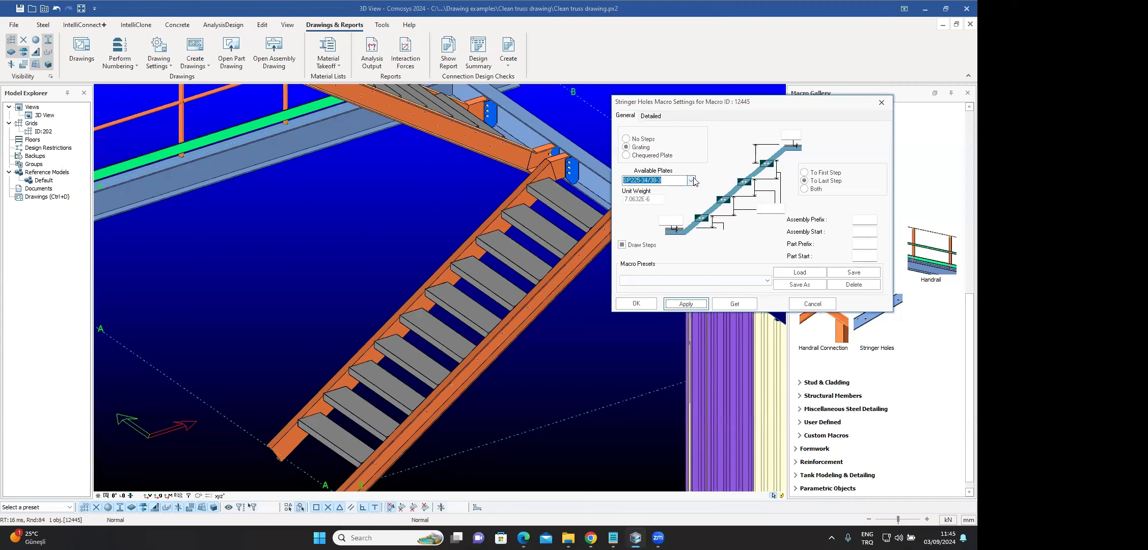
- Review the available grating plates and their name, thickness and weight definitions in AvailableStepGratings.txt in the Preferences folder
click(692, 181)
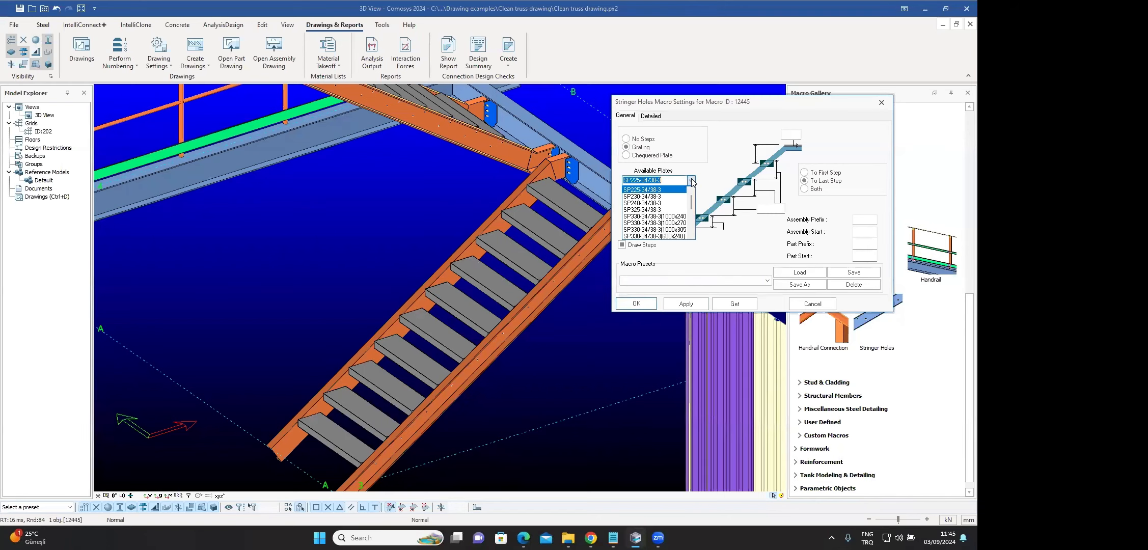
click(691, 181)
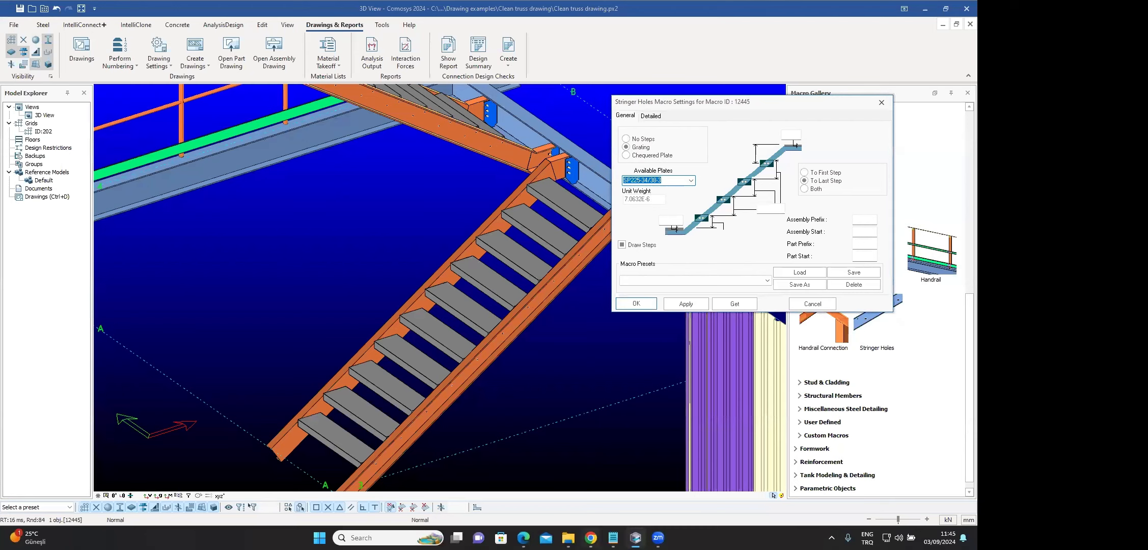
click(568, 537)
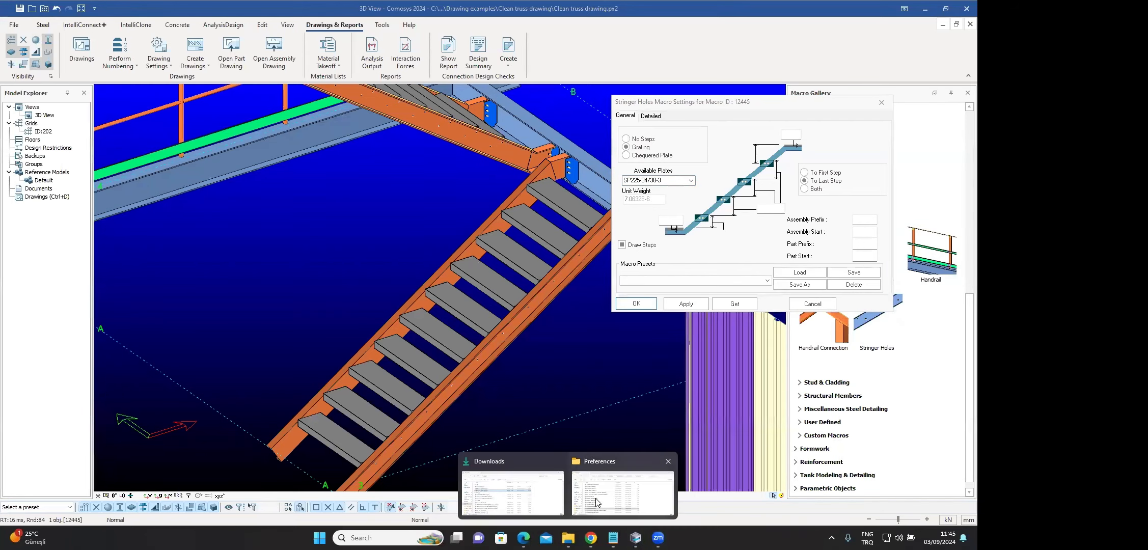
click(598, 503)
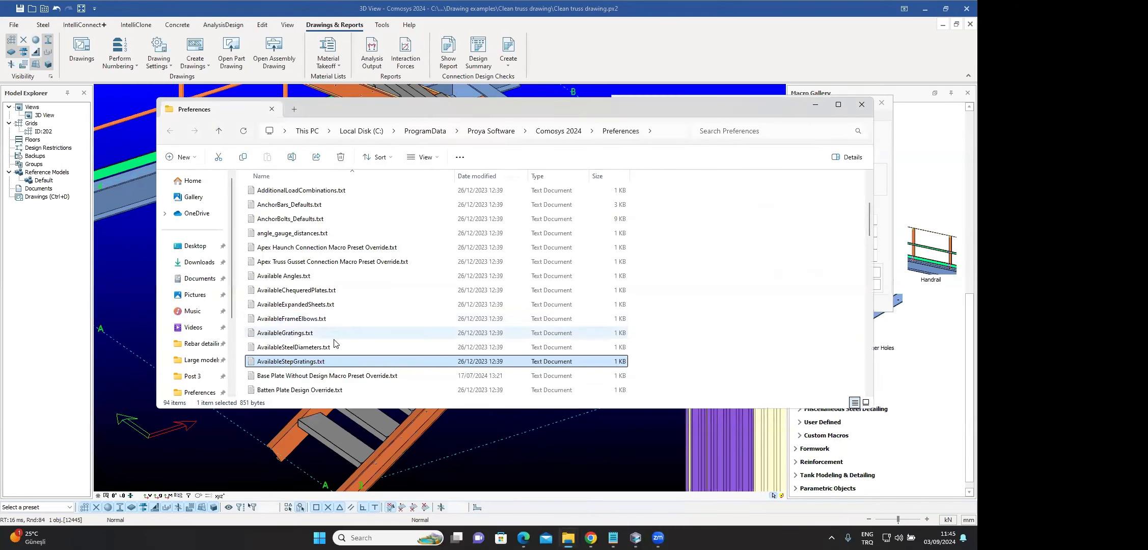
double_click(294, 362)
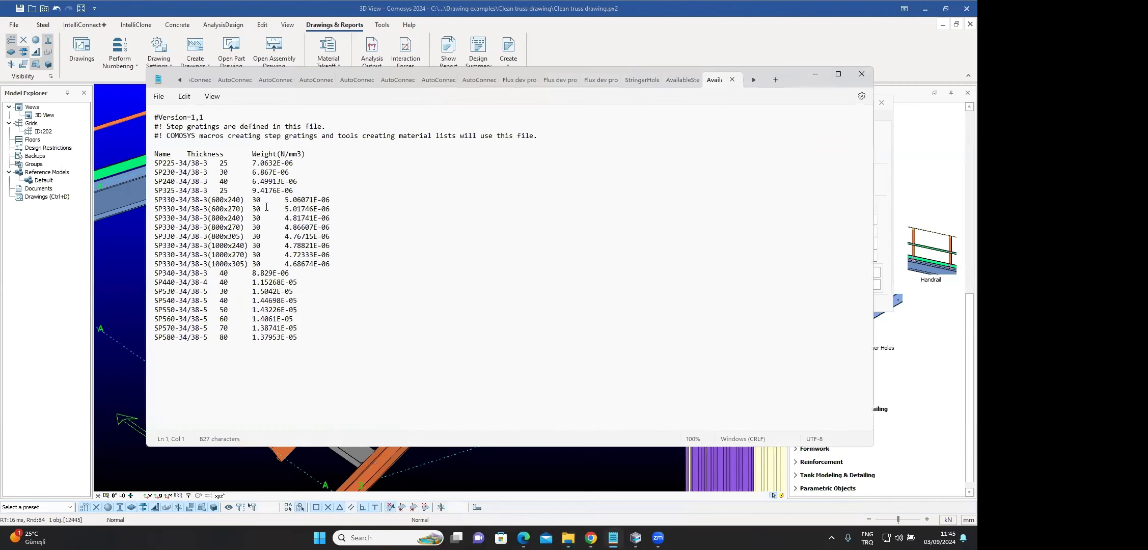
drag(159, 164, 301, 343)
click(310, 338)
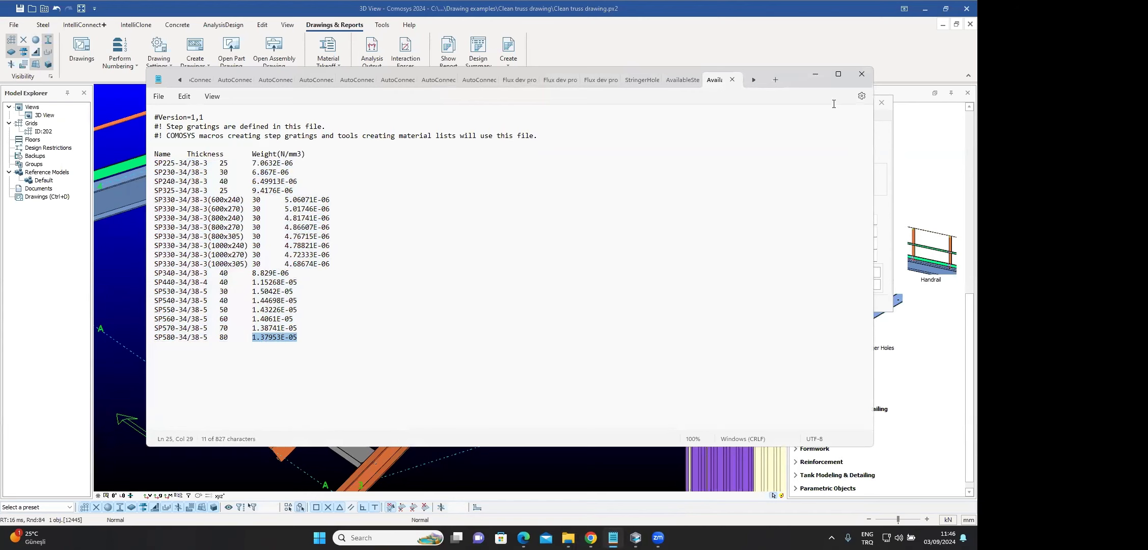
click(814, 78)
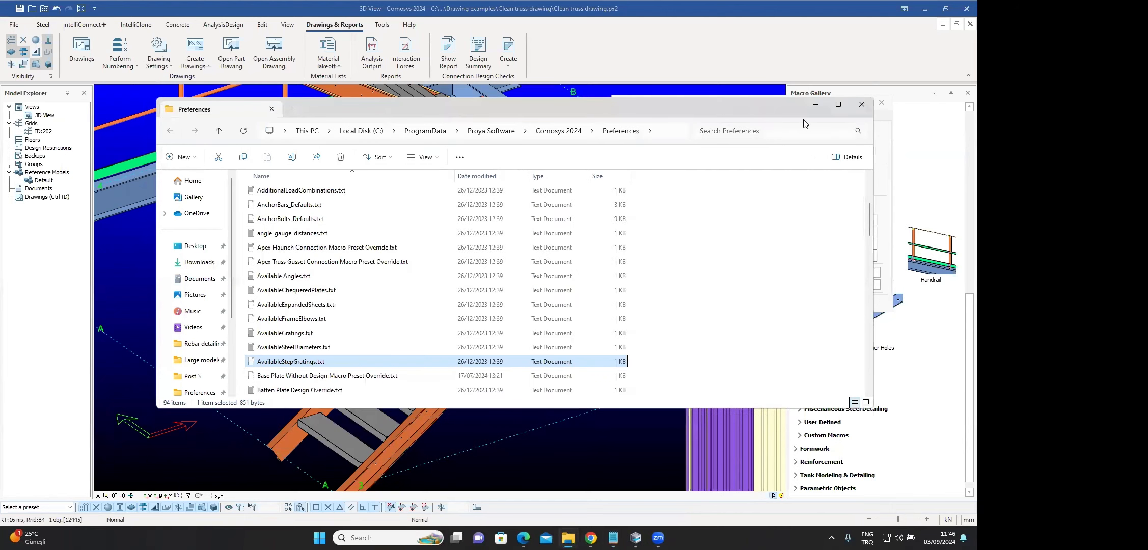
click(814, 108)
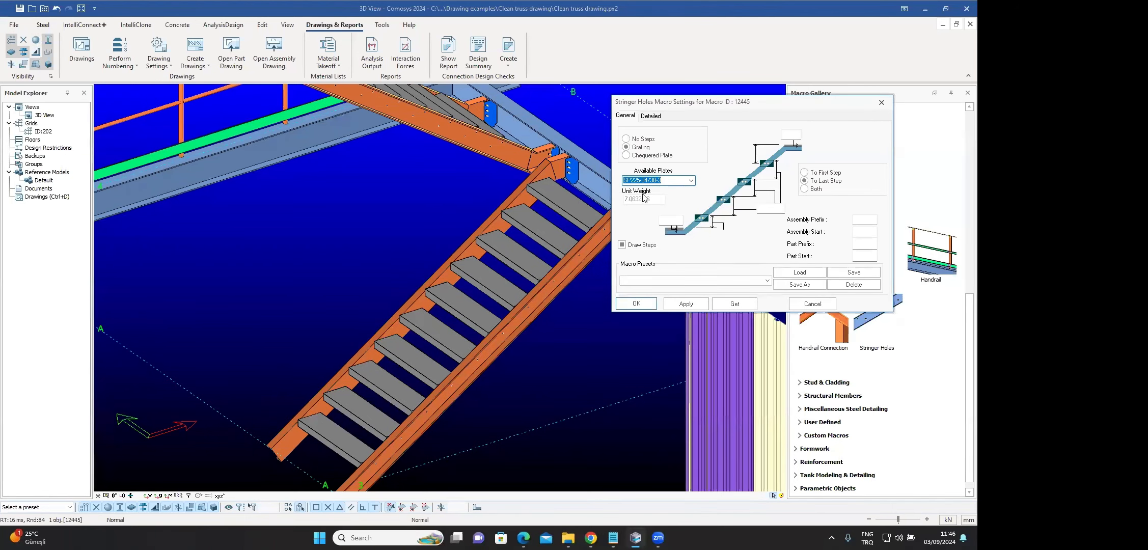
- Set the lower flight's step type to Chequered Plate, apply it and close the Stringer Holes settings
click(627, 156)
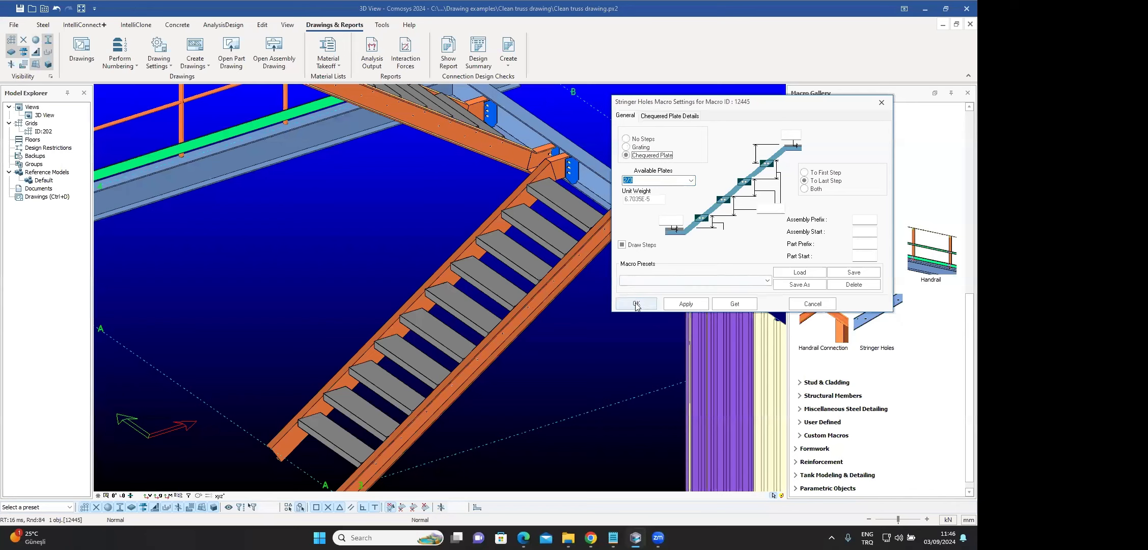
click(686, 304)
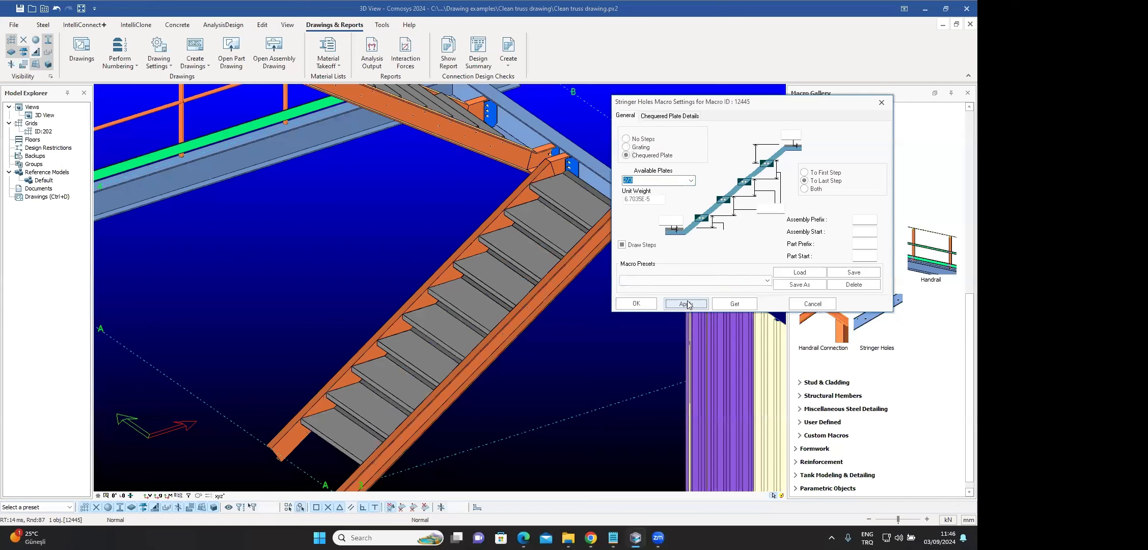
click(820, 307)
- Add a handrail to the lower flight's outer stringer with the Handrail macro
scroll(611, 308, down, 2)
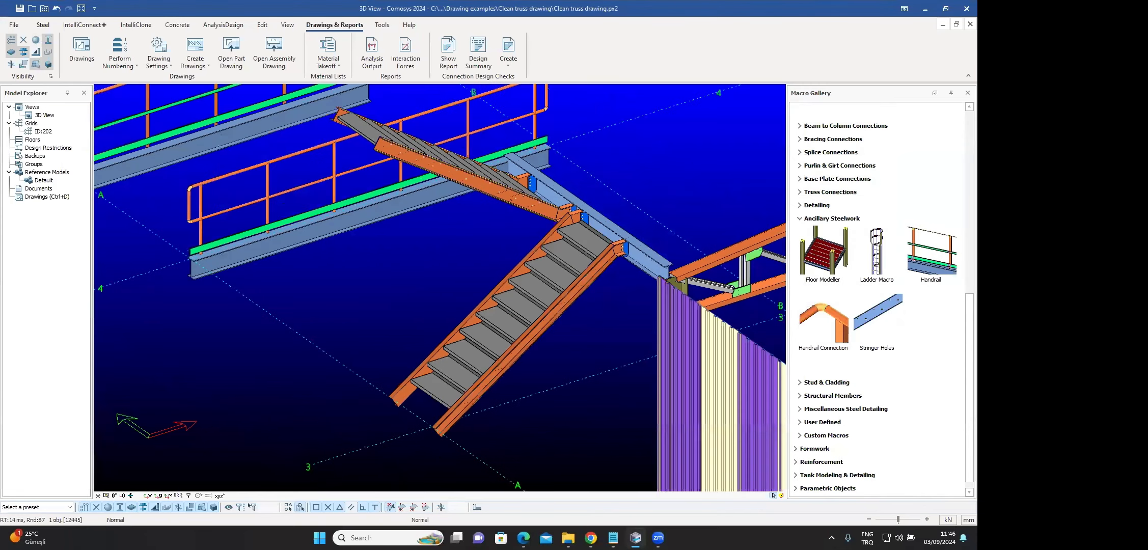
scroll(606, 305, down, 2)
middle_drag(585, 290, 910, 248)
click(933, 252)
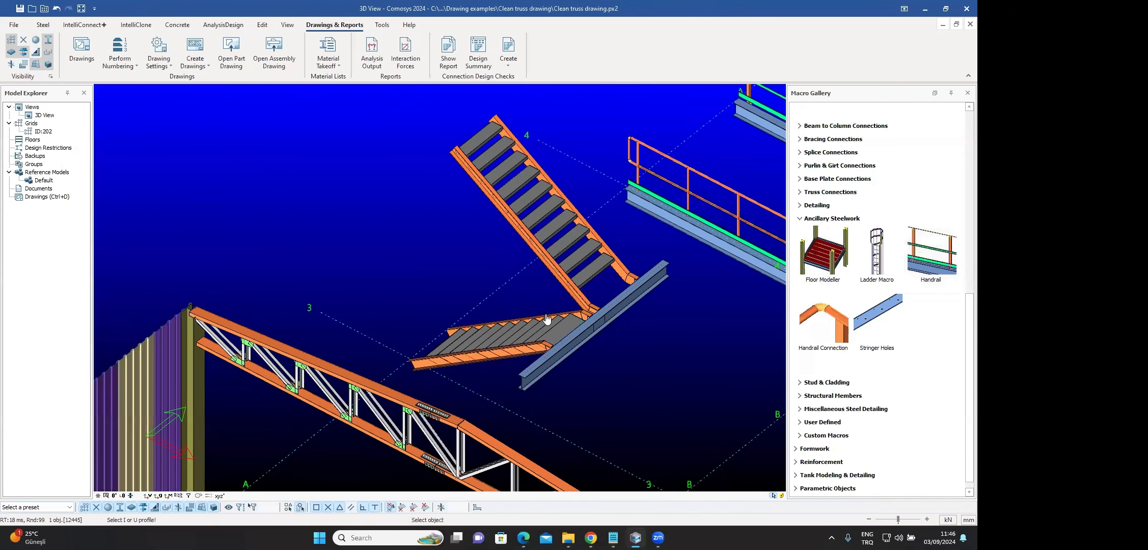
scroll(471, 356, up, 4)
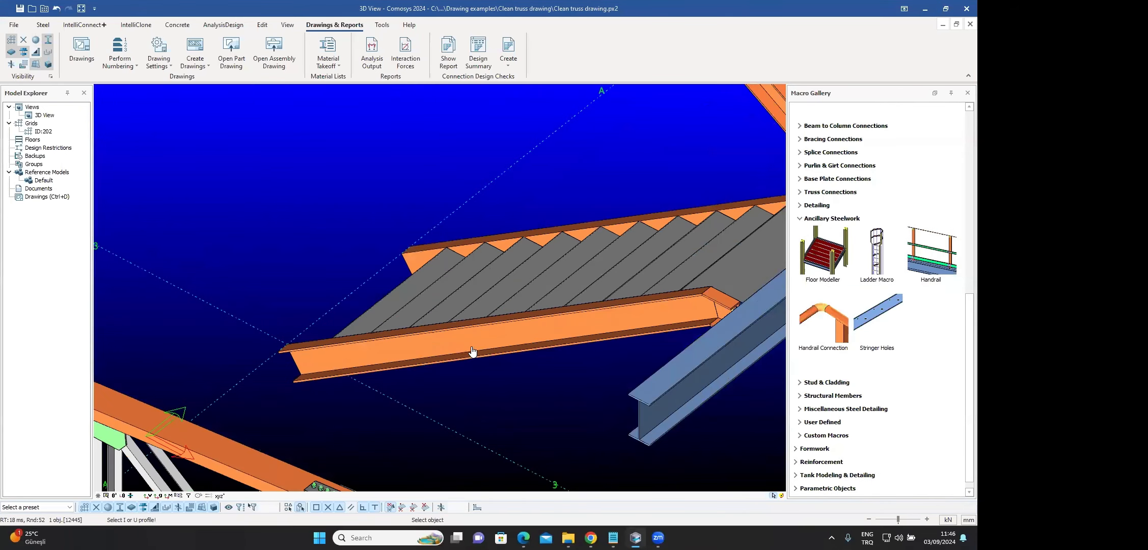
click(473, 351)
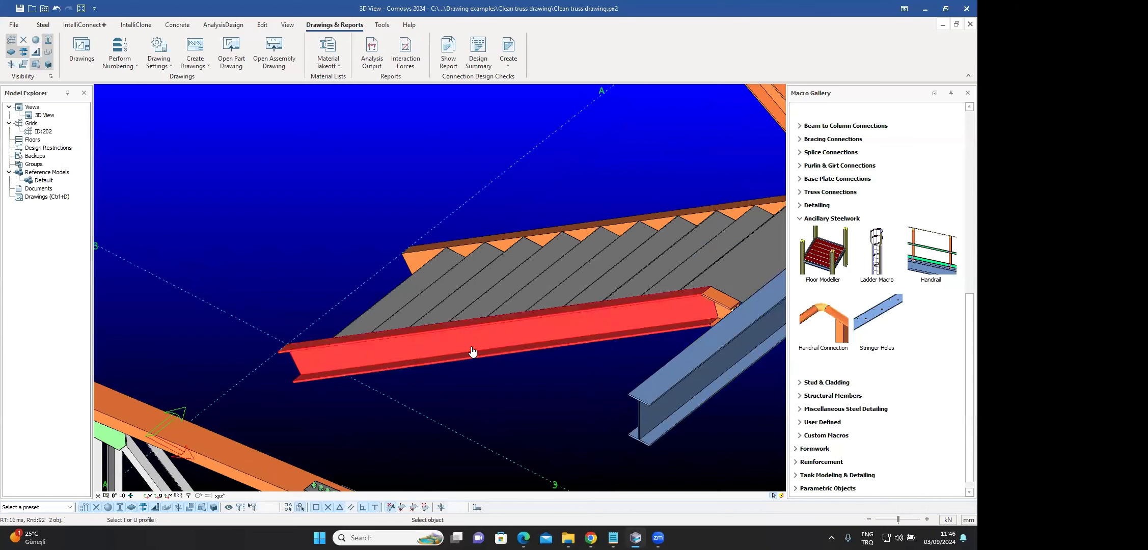
click(472, 347)
right_click(472, 349)
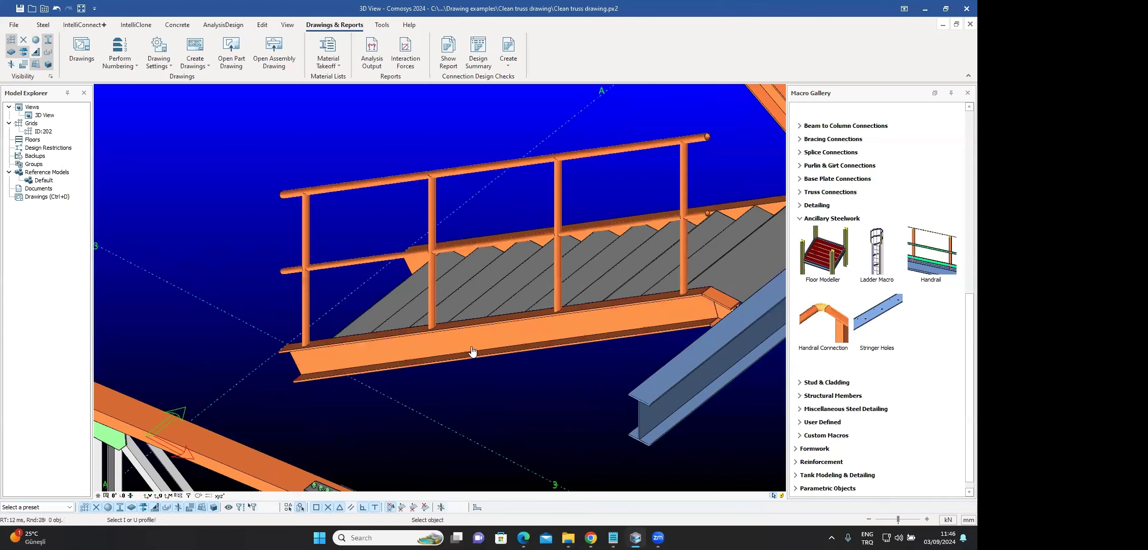
- Add a second handrail along the lower flight's inner stringer, on the side next to the upper flight
right_click(395, 270)
key(Escape)
click(432, 281)
middle_drag(431, 280, 408, 292)
key(Return)
scroll(390, 287, up, 2)
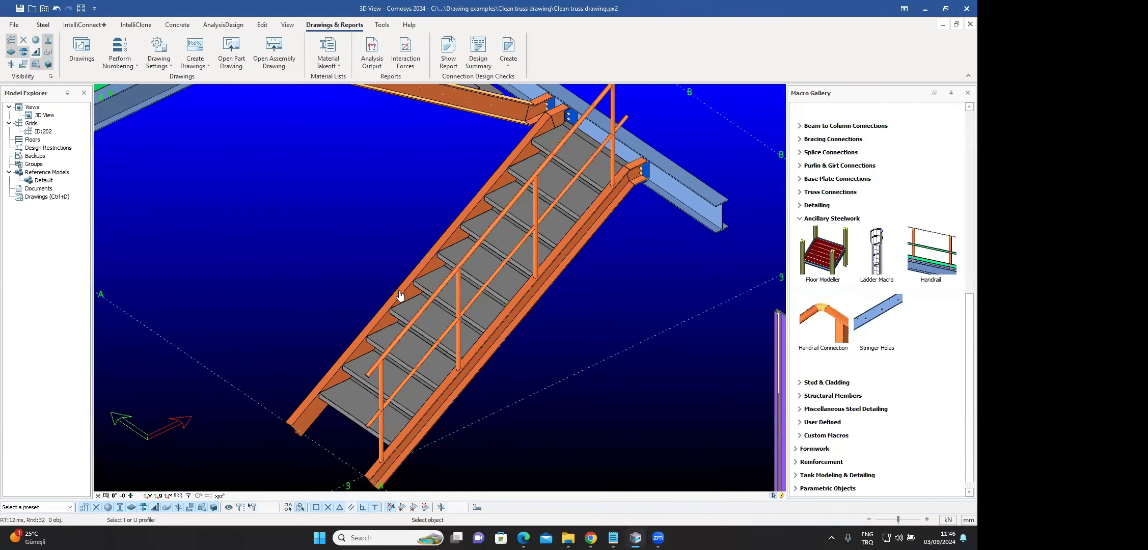
click(398, 290)
key(Return)
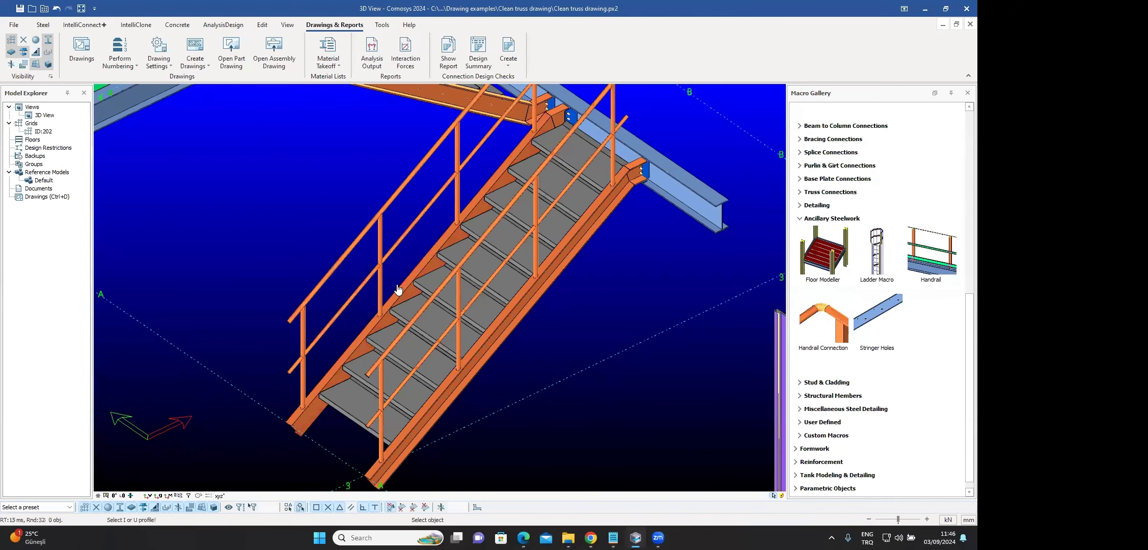
- Add a handrail to the upper flight's stringer on the side facing the lower flight
scroll(398, 289, down, 2)
scroll(334, 392, down, 1)
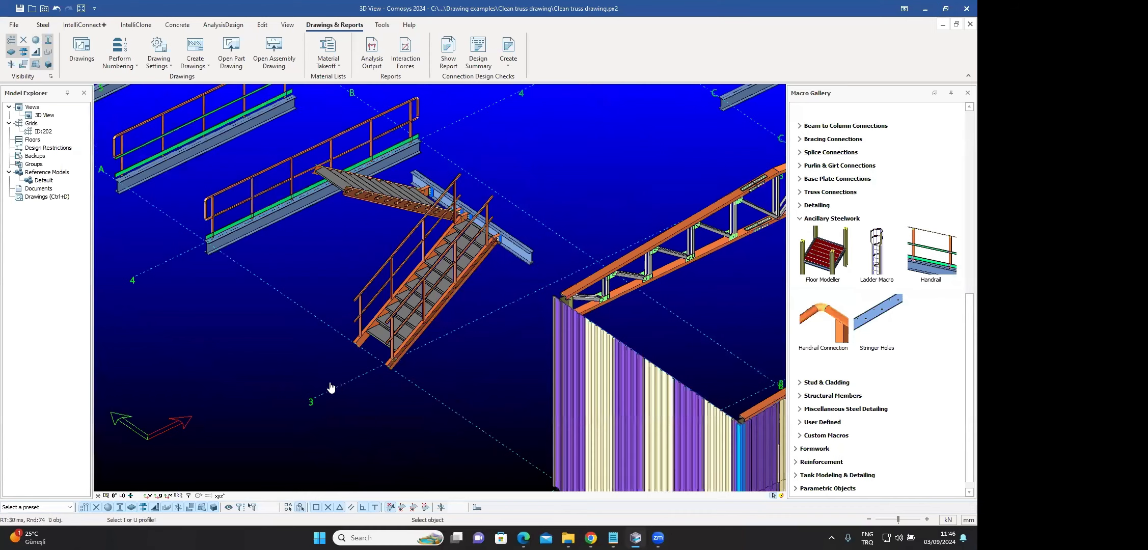
scroll(326, 387, down, 2)
scroll(317, 396, up, 2)
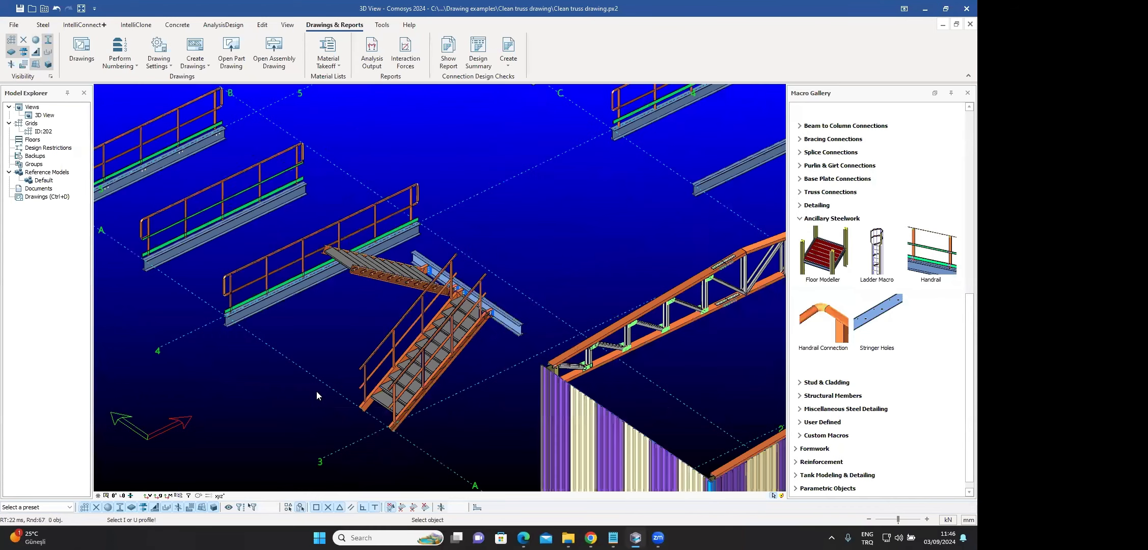
scroll(317, 387, up, 3)
scroll(539, 216, down, 2)
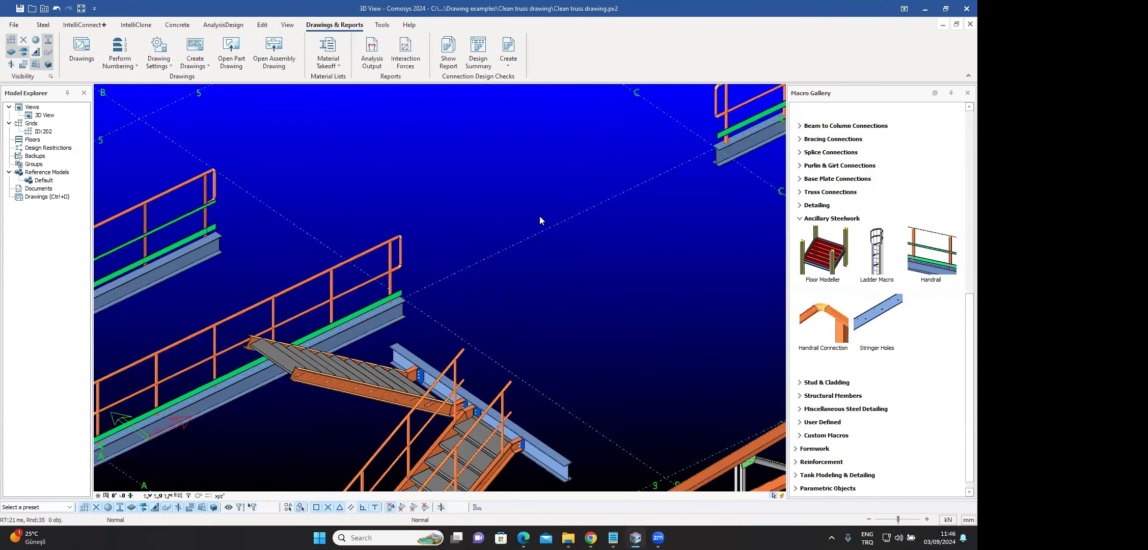
key(Escape)
middle_drag(478, 244, 494, 171)
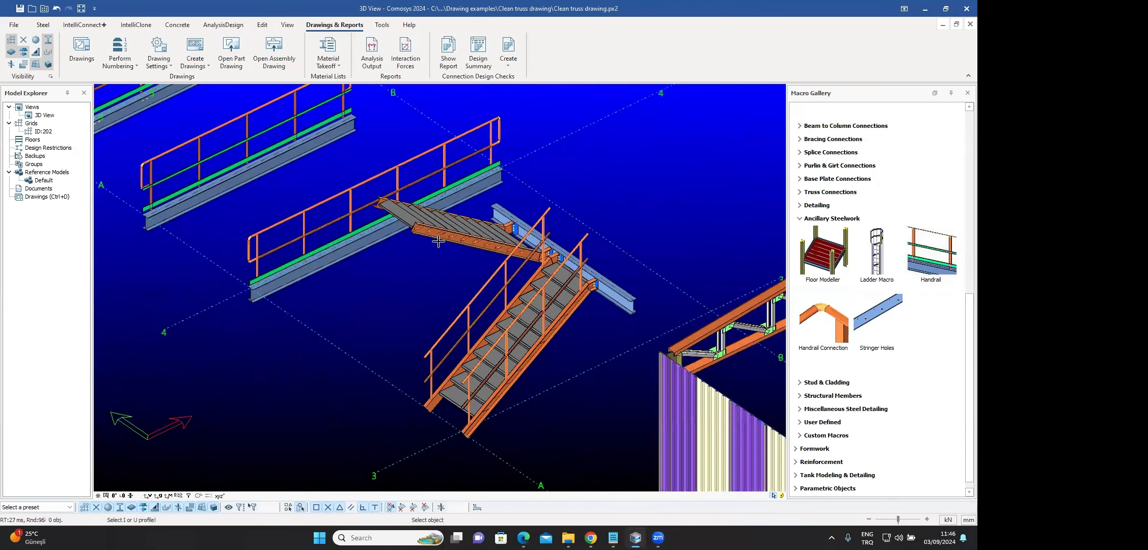
scroll(441, 246, up, 2)
scroll(346, 185, up, 4)
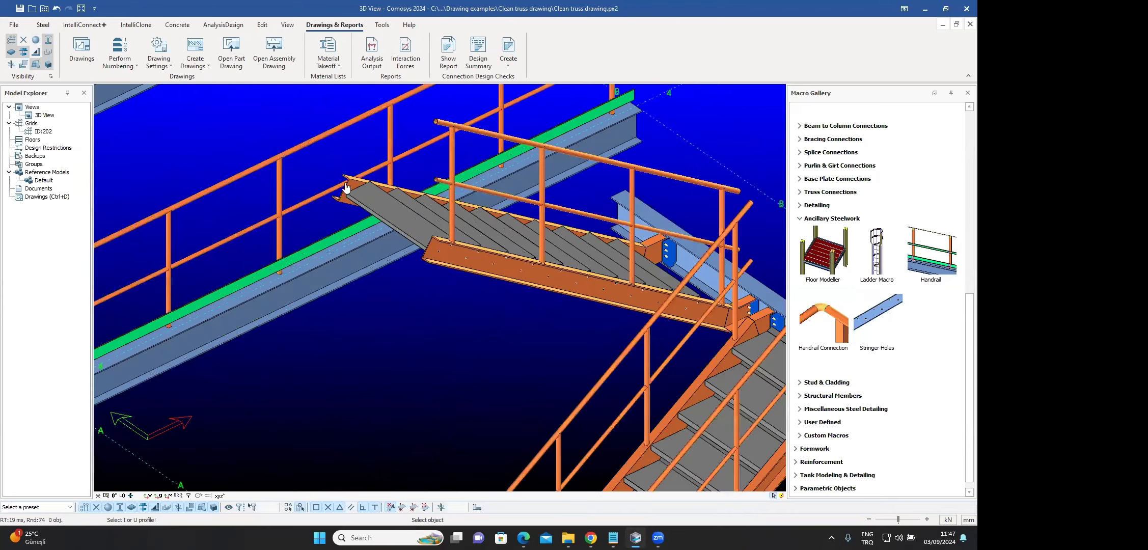
- Add a handrail to the upper flight's opposite stringer and end the Handrail command
scroll(345, 183, up, 1)
scroll(346, 185, up, 1)
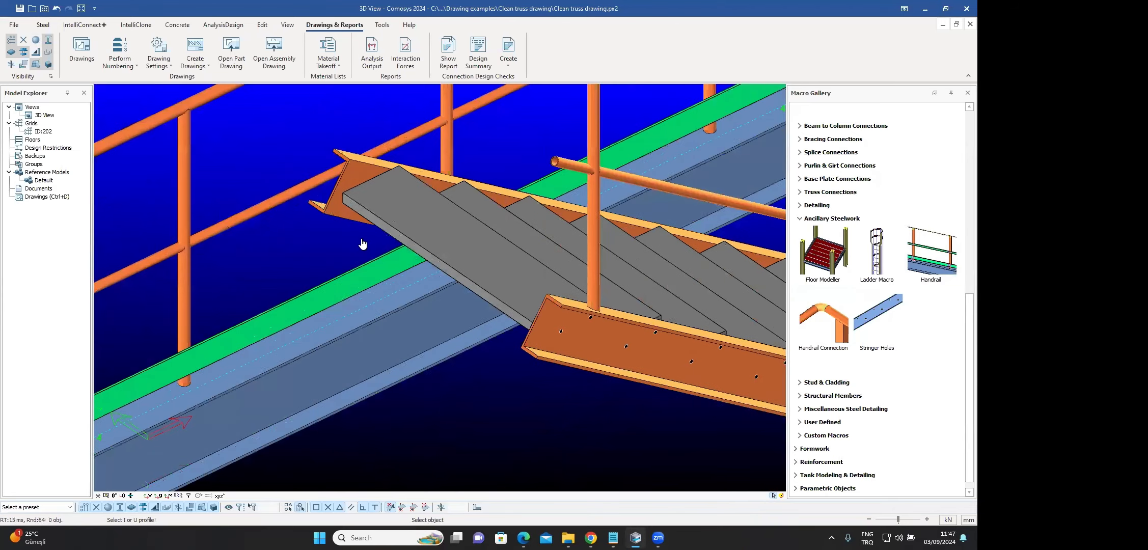
scroll(352, 265, down, 5)
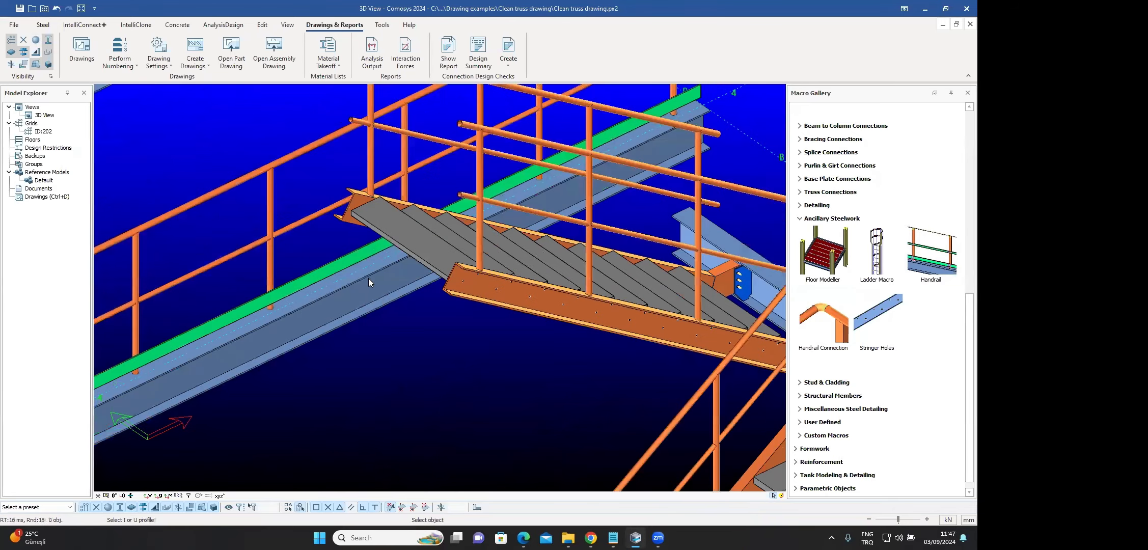
scroll(525, 341, down, 4)
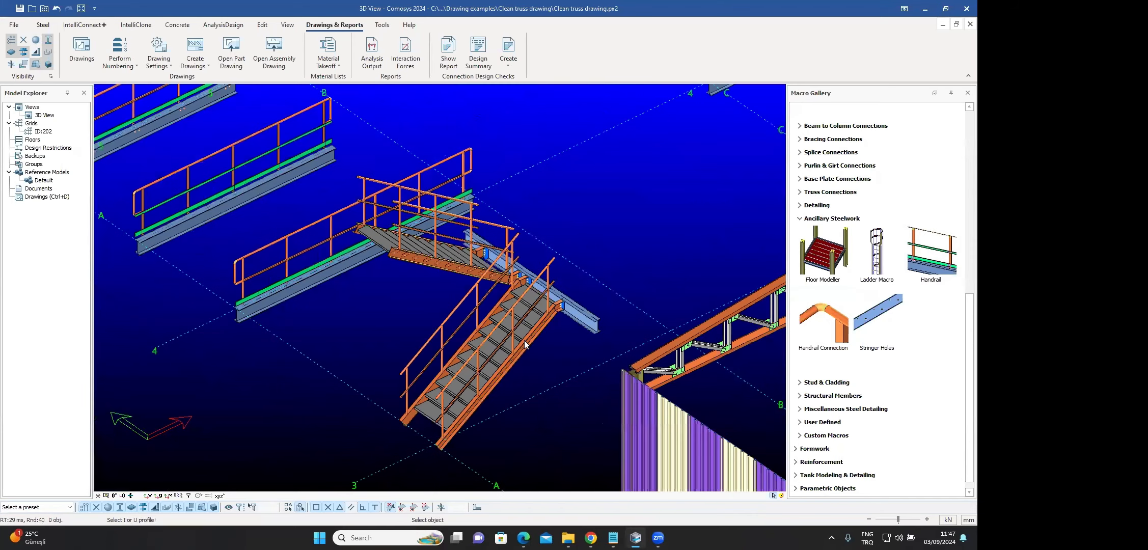
key(Escape)
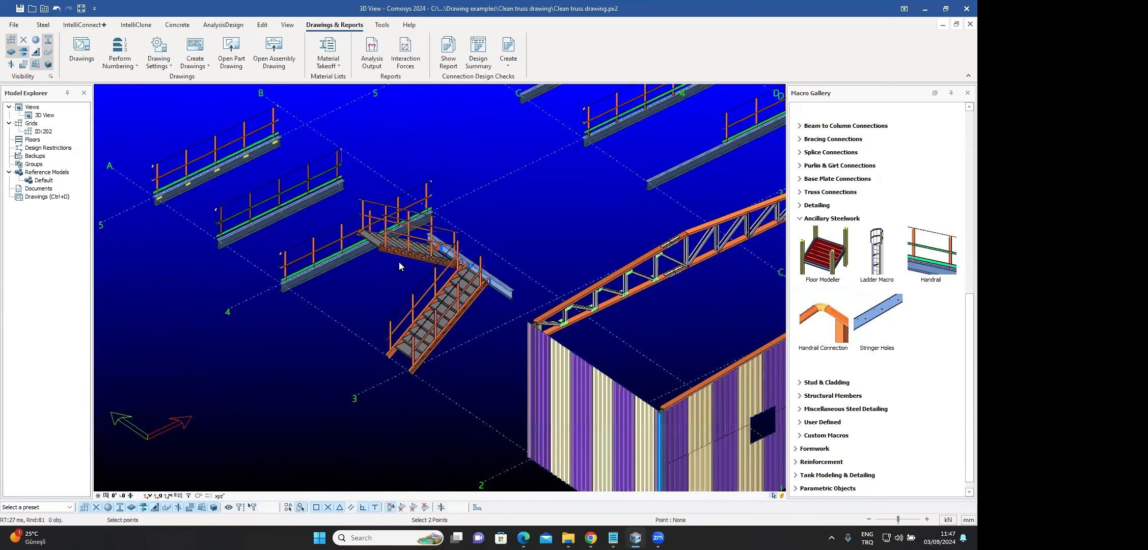
key(Escape)
- Round both the start and end of the hand rail edge on the lower flight's outer handrail and check the rounded end
scroll(499, 249, up, 8)
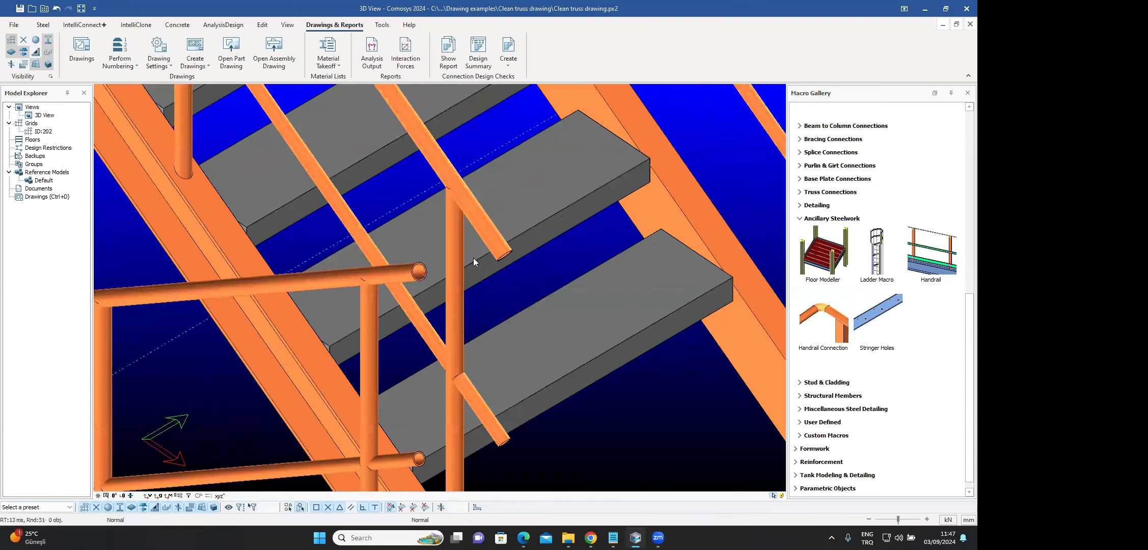
scroll(474, 261, down, 3)
scroll(487, 232, down, 2)
middle_drag(440, 260, 481, 256)
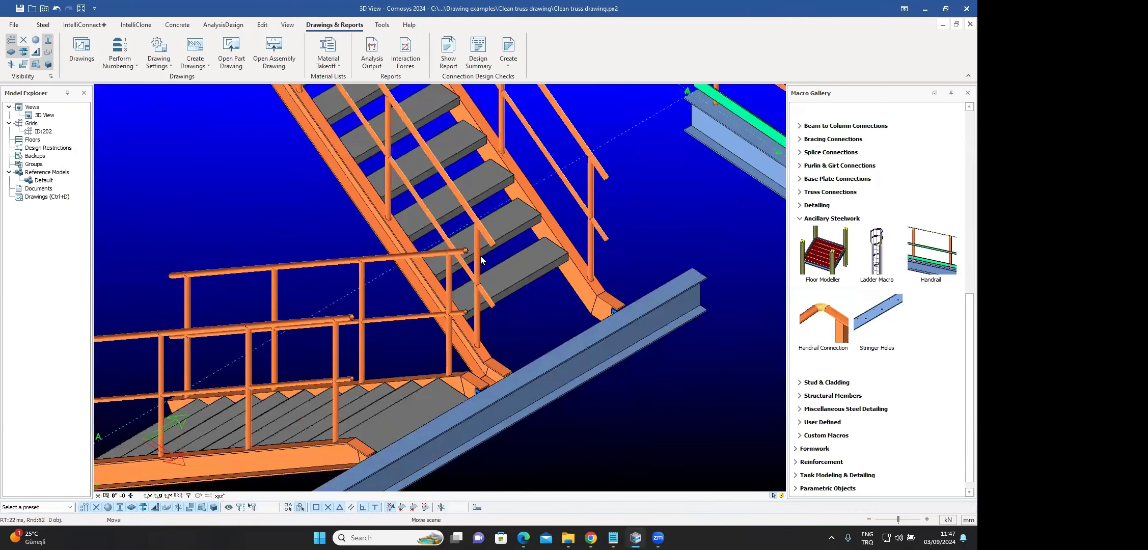
middle_drag(268, 257, 427, 177)
double_click(268, 258)
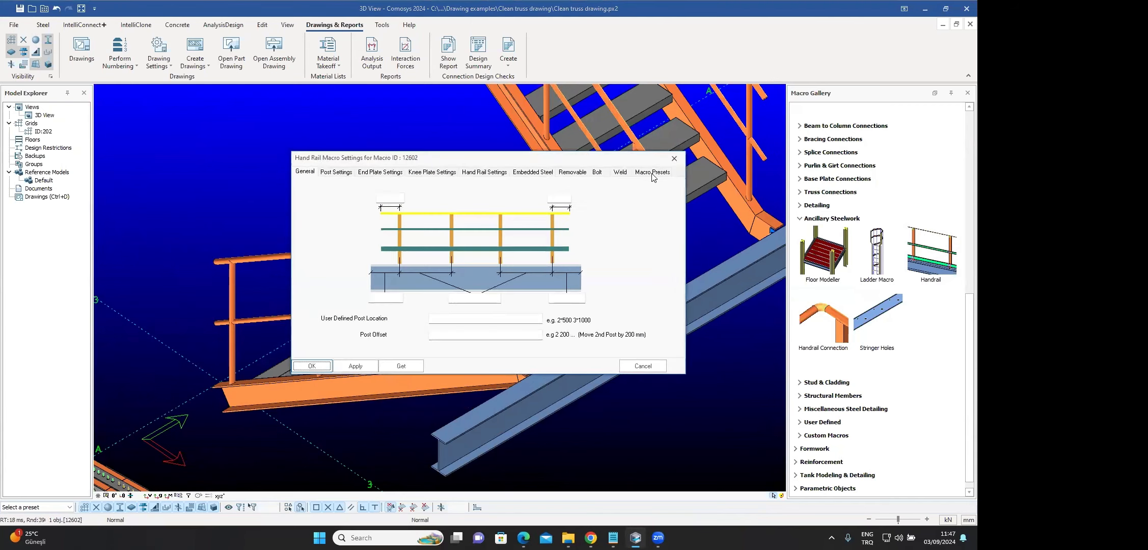
click(649, 159)
click(533, 272)
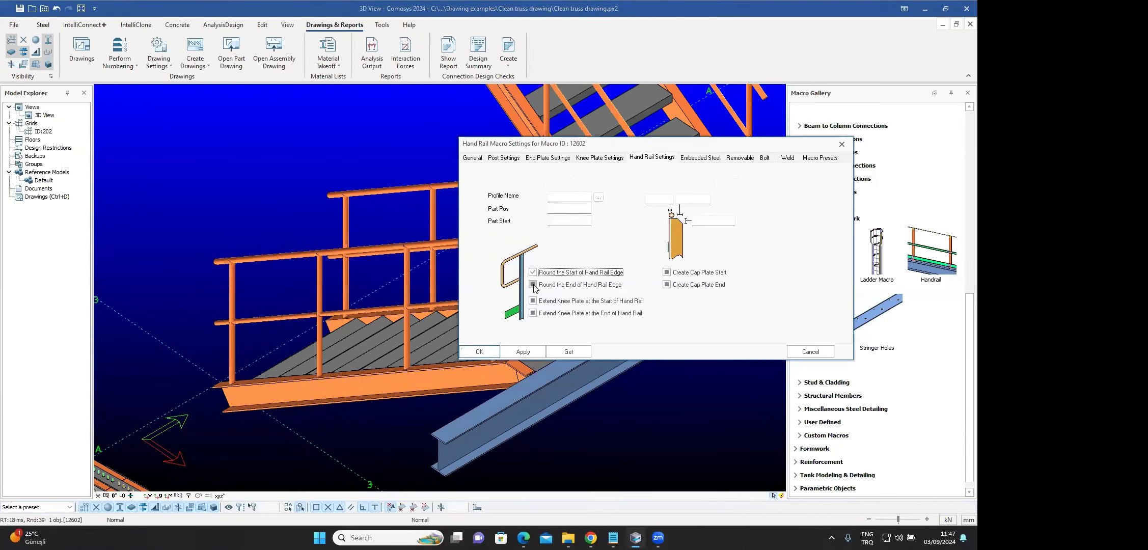
click(532, 284)
click(493, 354)
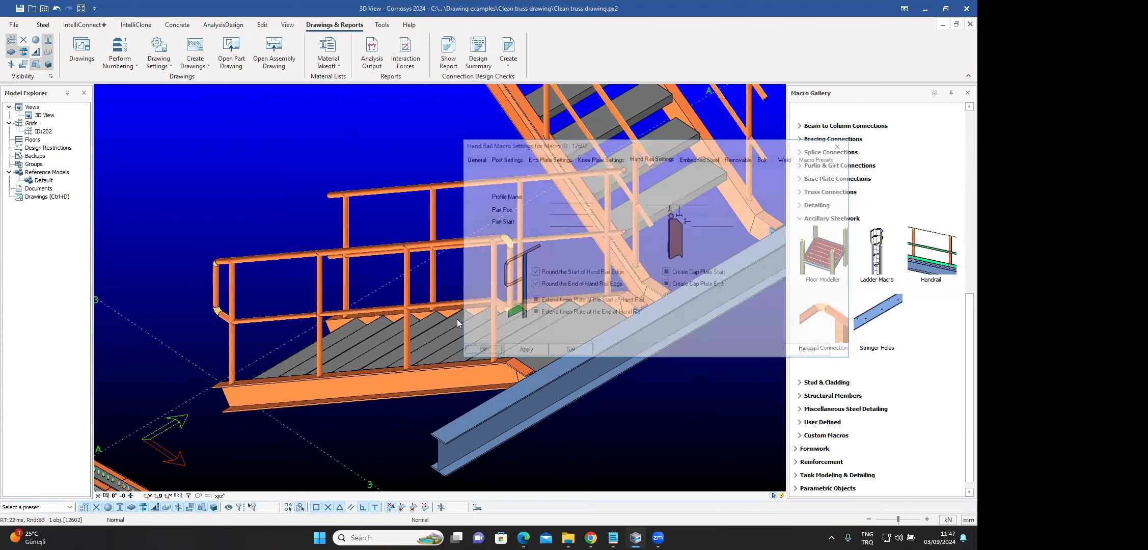
scroll(494, 197, up, 5)
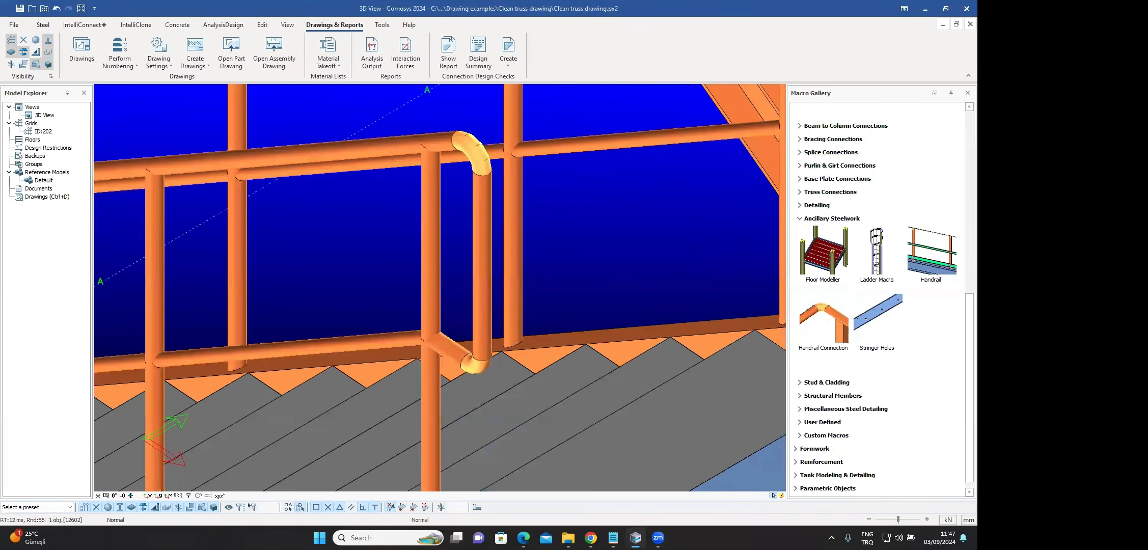
scroll(574, 207, down, 5)
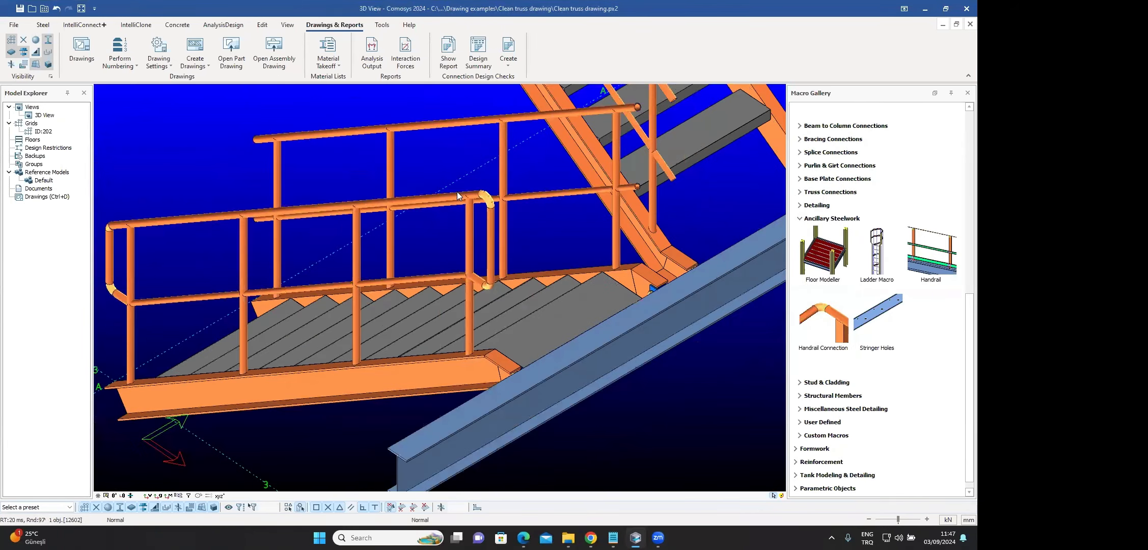
- Join the two flights' inner handrails at the landing with the Handrail Connection macro
middle_drag(554, 190, 606, 325)
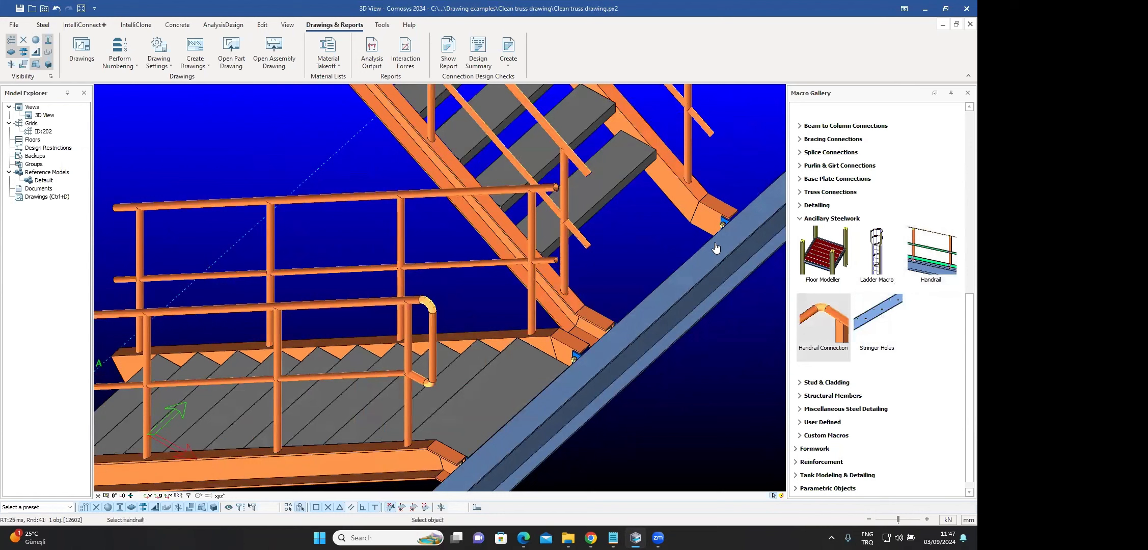
click(497, 188)
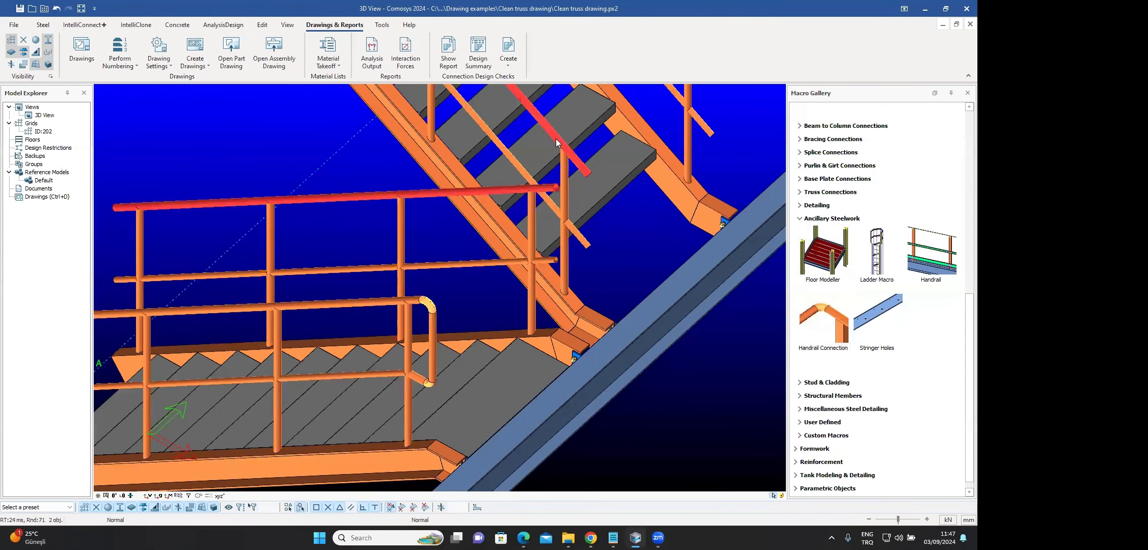
click(557, 139)
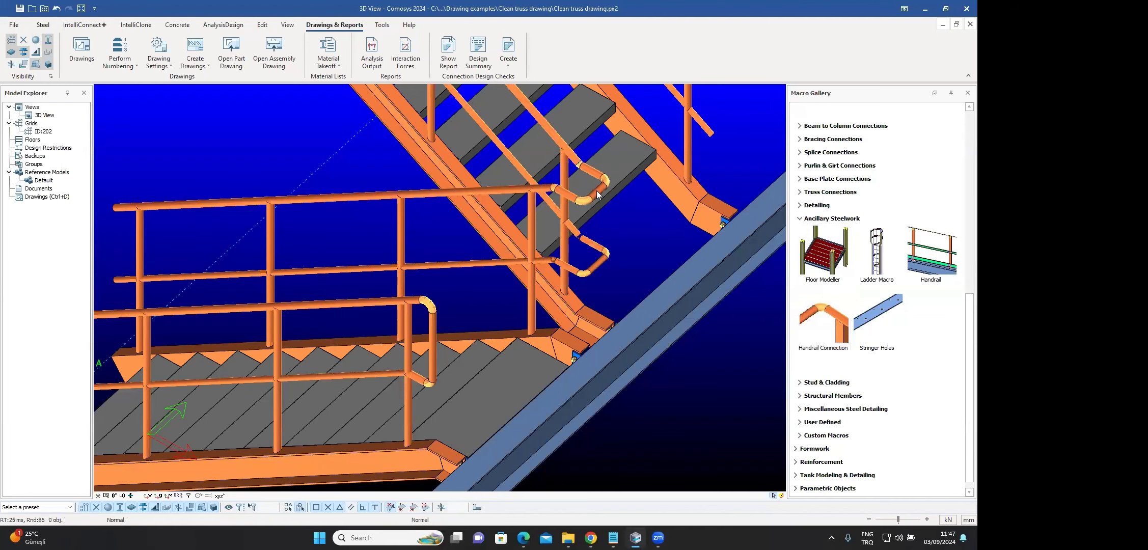
scroll(597, 192, up, 5)
middle_drag(597, 192, 523, 236)
- Open the Connect Hand Rail settings for the landing connection and review its length, case and elbow options
click(532, 230)
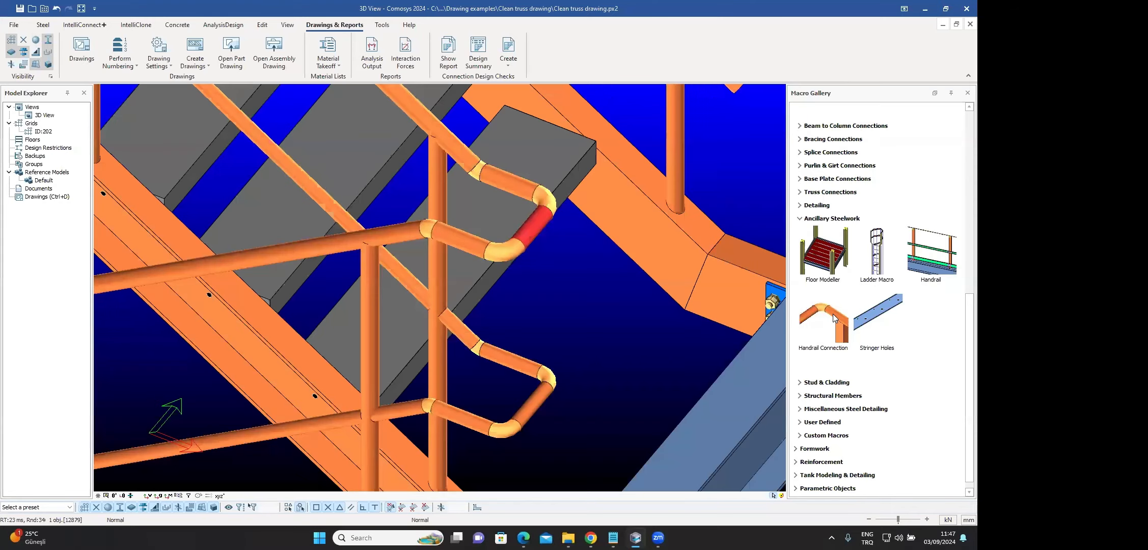
double_click(833, 316)
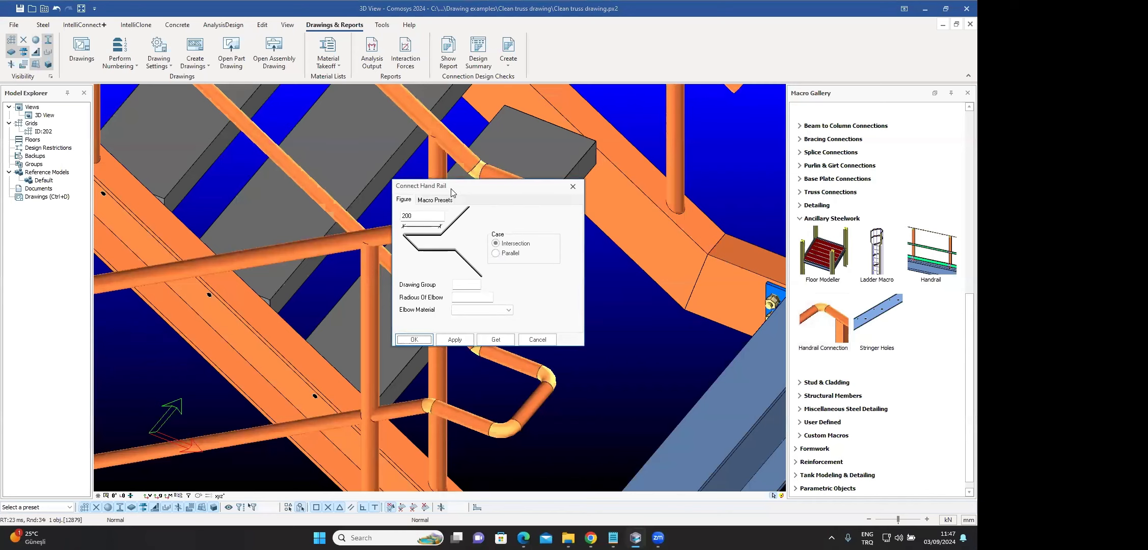
drag(451, 192, 650, 160)
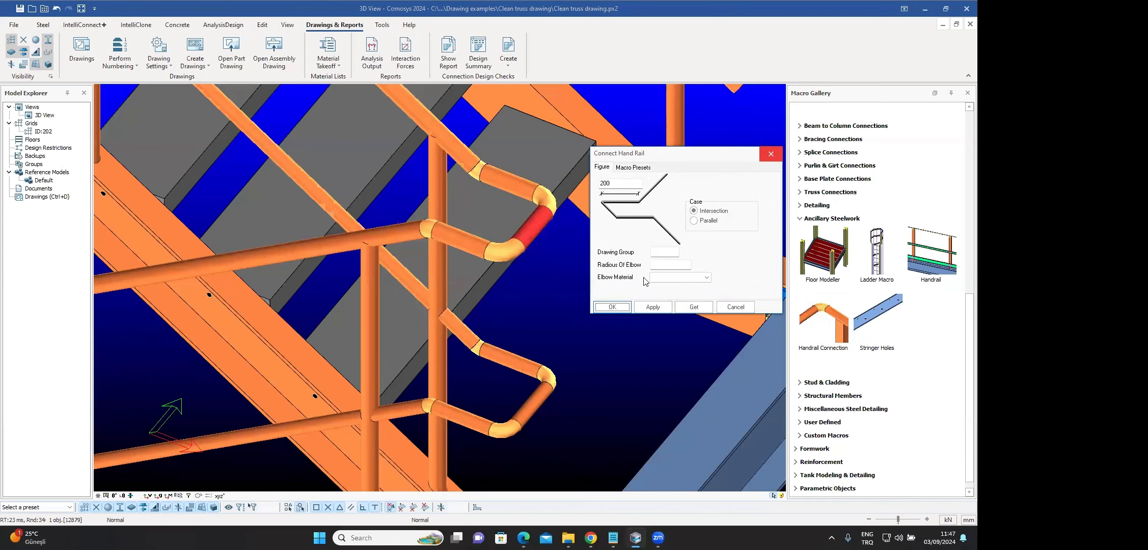
click(605, 306)
- Examine the connected top and middle rails at the landing between the two flights
scroll(594, 302, down, 5)
scroll(621, 321, up, 1)
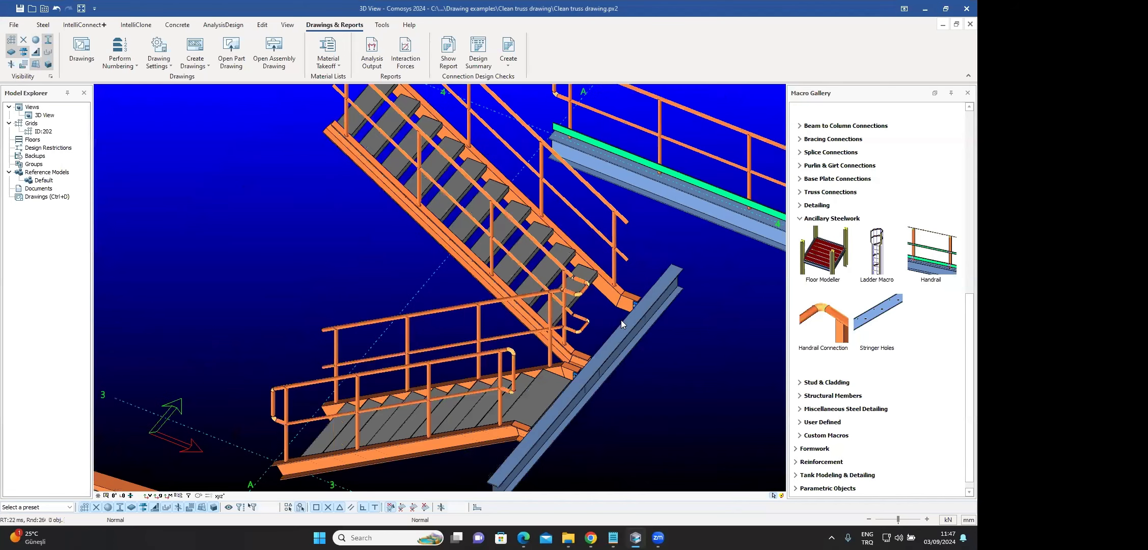
scroll(588, 325, up, 1)
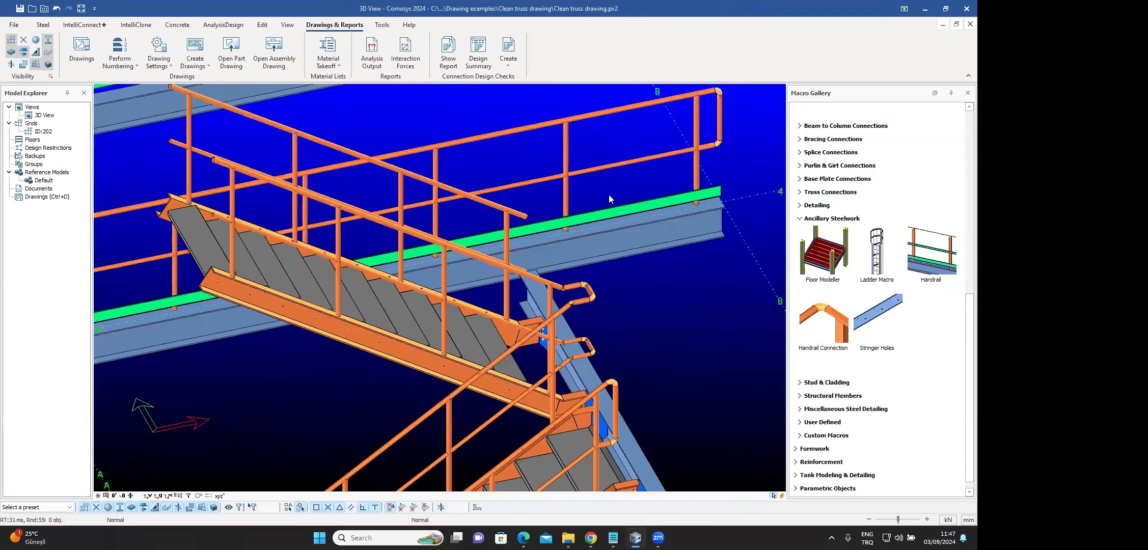
scroll(610, 195, up, 3)
scroll(607, 289, up, 3)
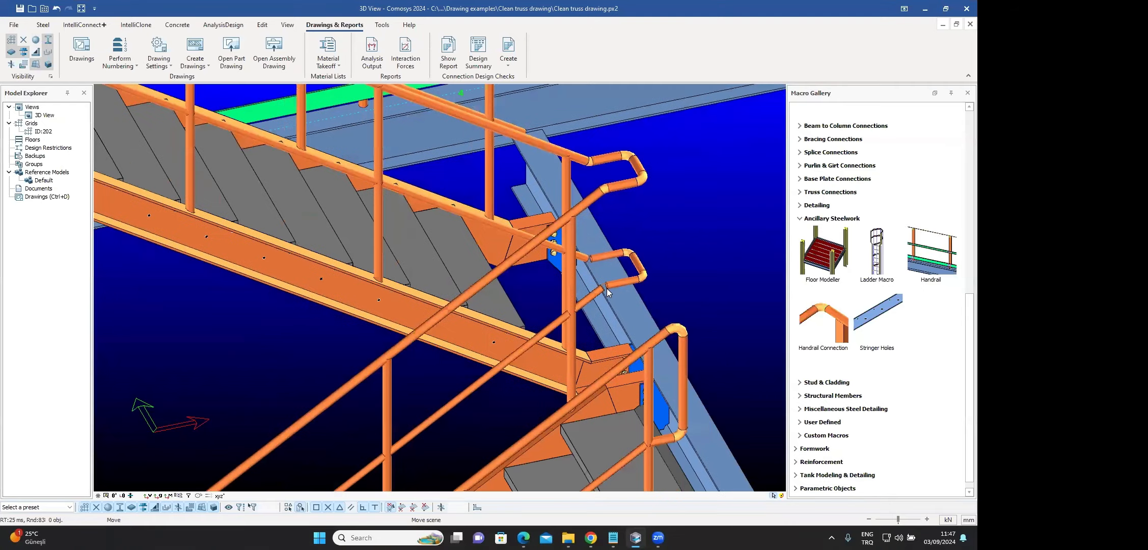
scroll(550, 292, up, 2)
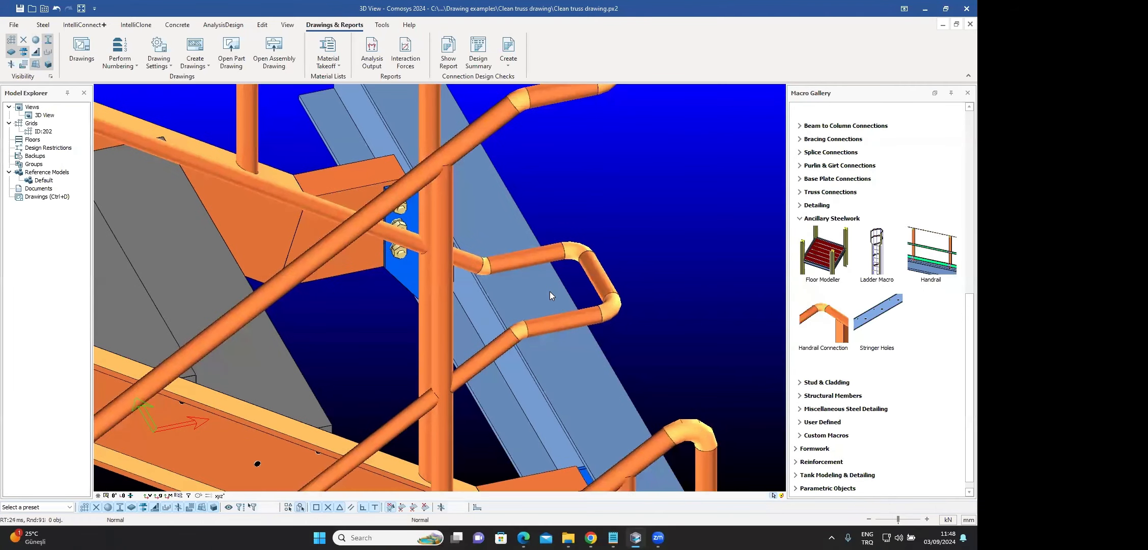
- Create an assembly drawing for the three handrails on the parallel beams near gridlines 4 and 5
scroll(550, 291, down, 4)
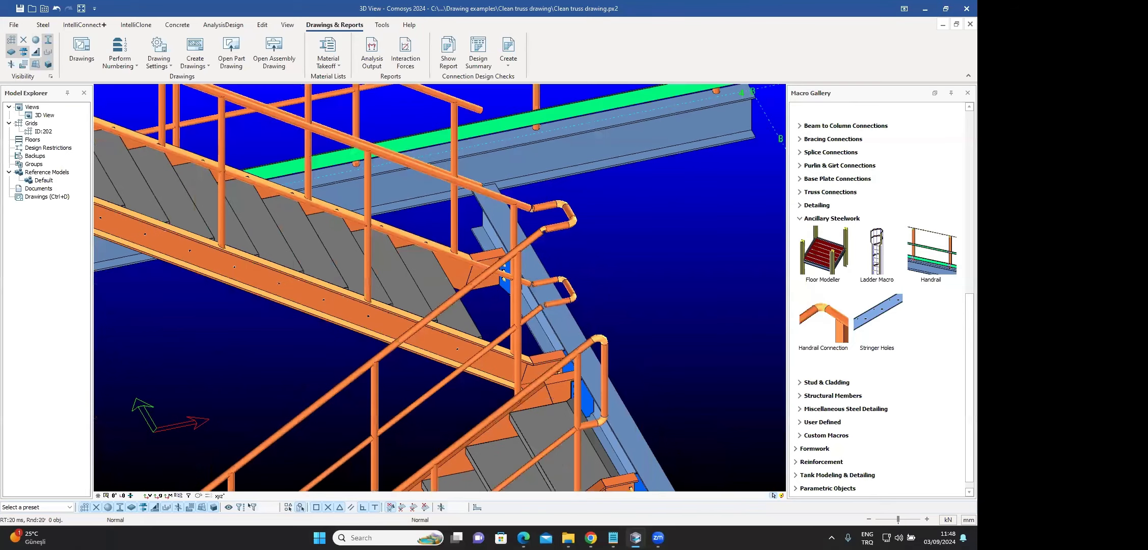
scroll(550, 292, down, 1)
scroll(547, 278, down, 2)
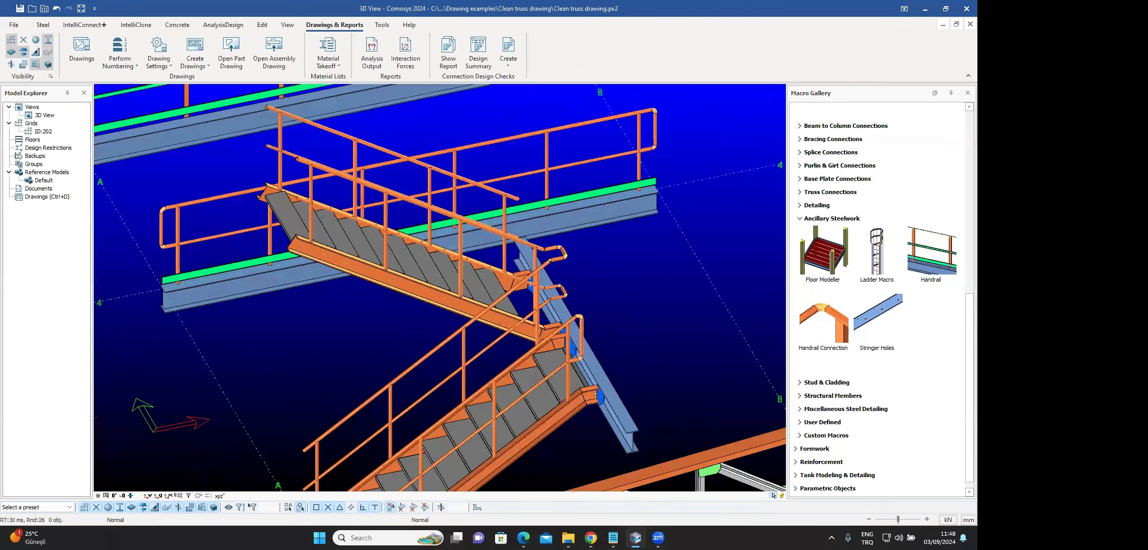
scroll(360, 291, down, 5)
middle_drag(359, 289, 374, 288)
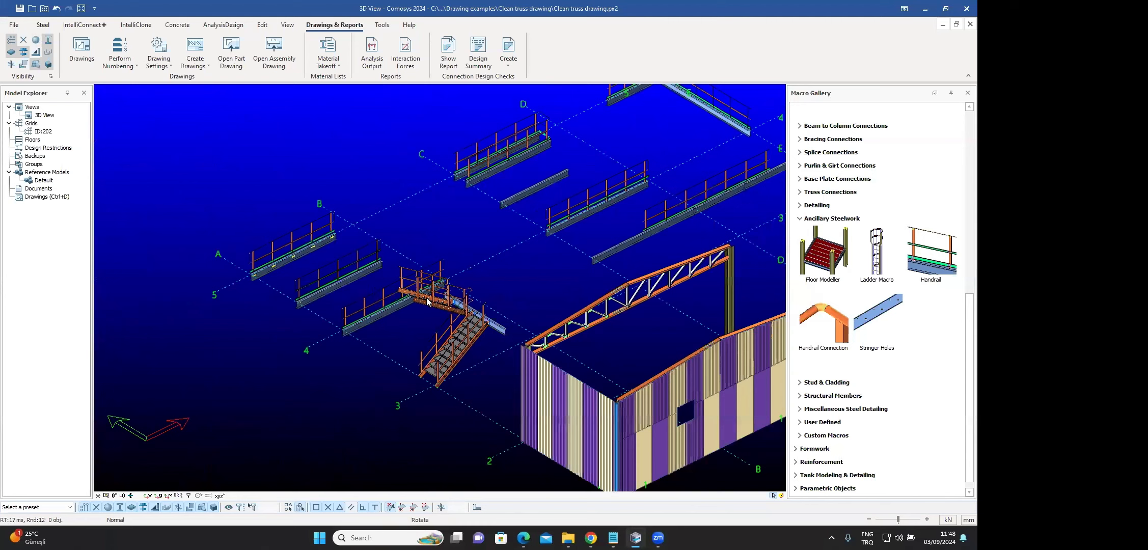
scroll(431, 306, up, 4)
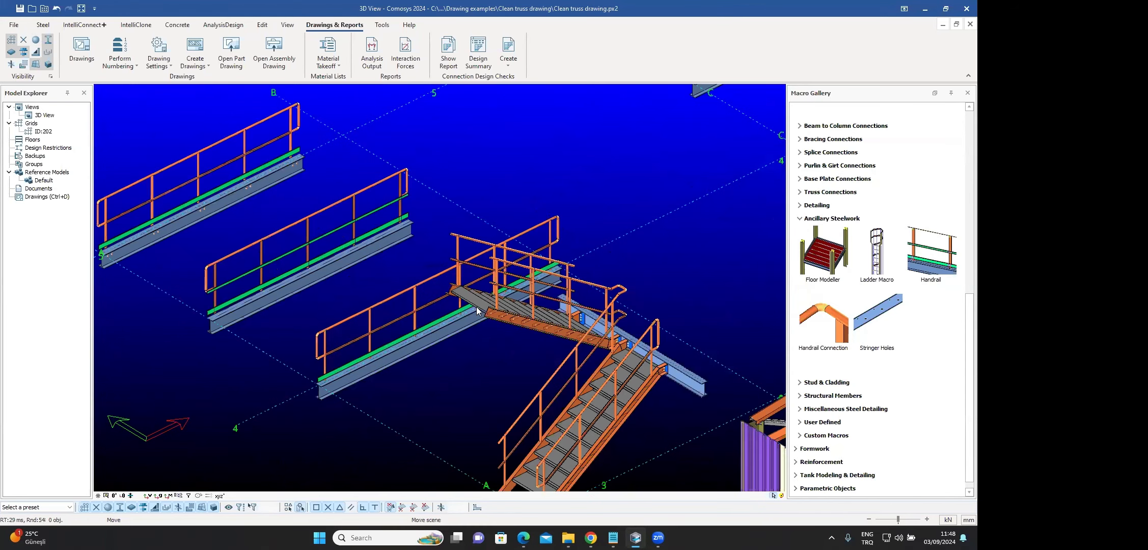
middle_drag(431, 305, 476, 307)
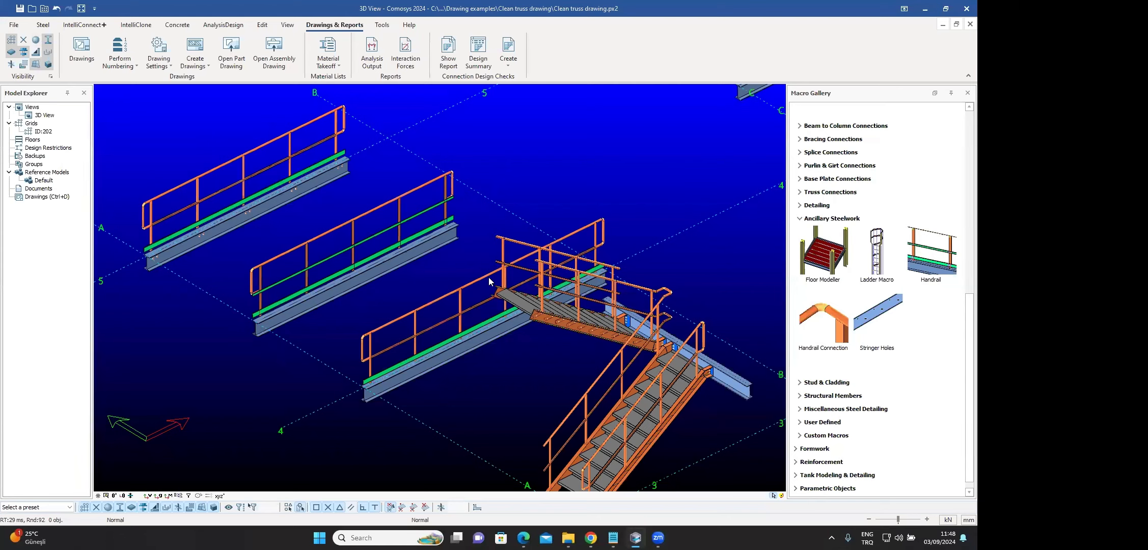
click(262, 148)
ctrl+click(339, 227)
ctrl+click(435, 301)
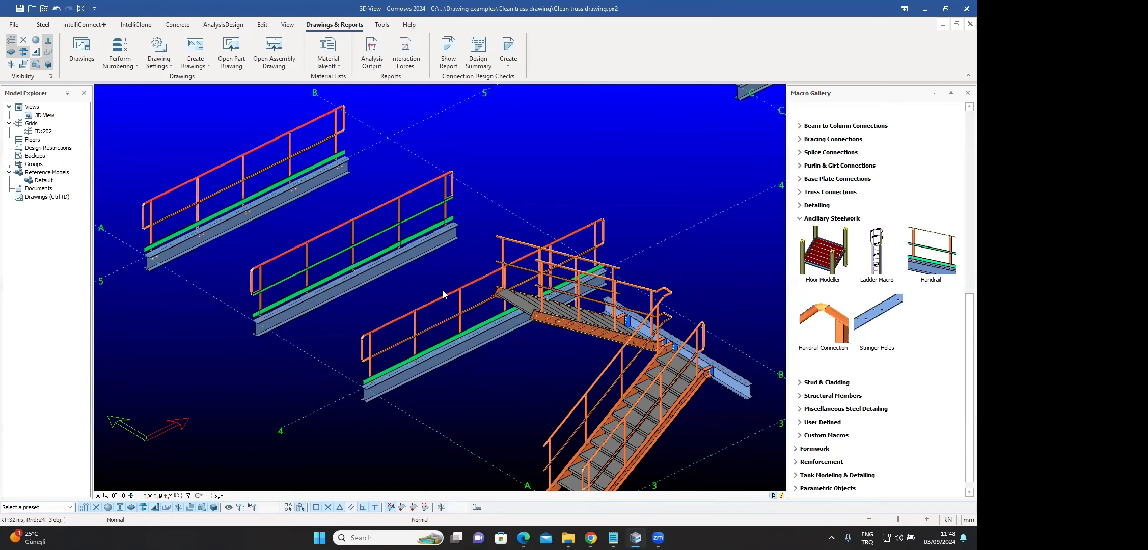
right_click(458, 136)
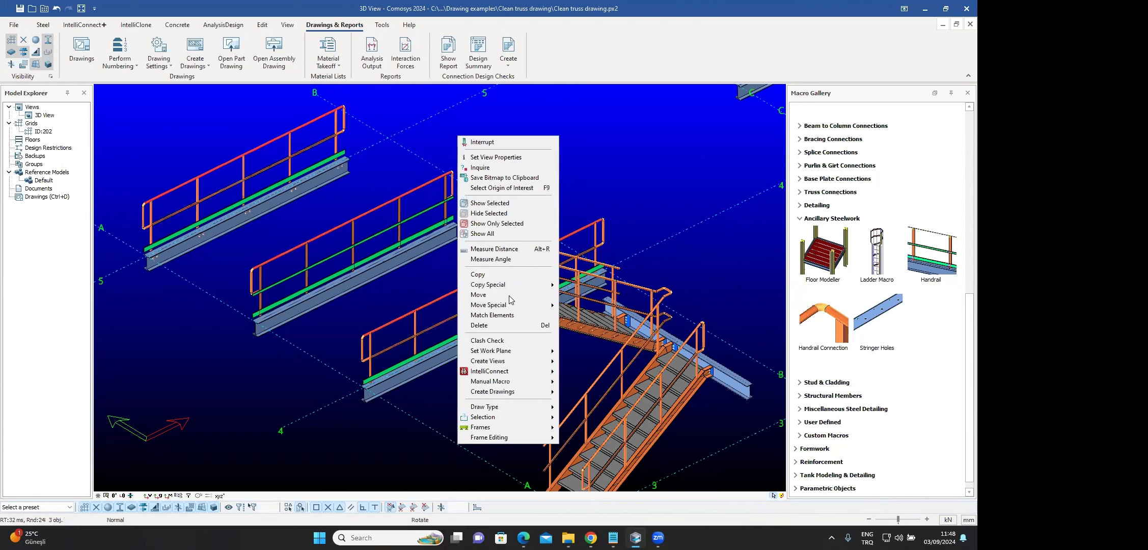
mouse_move(504, 393)
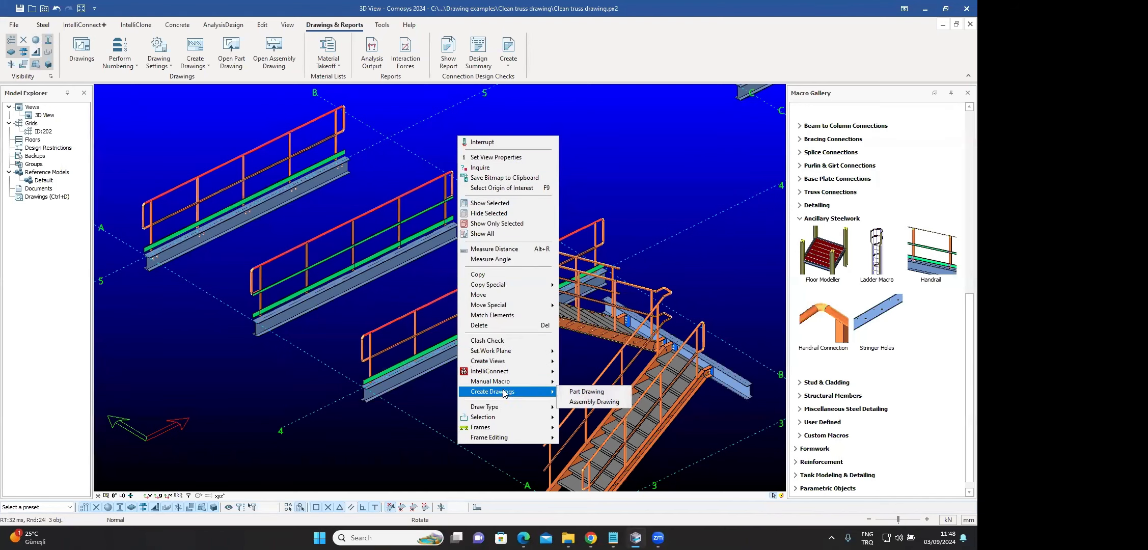
click(591, 402)
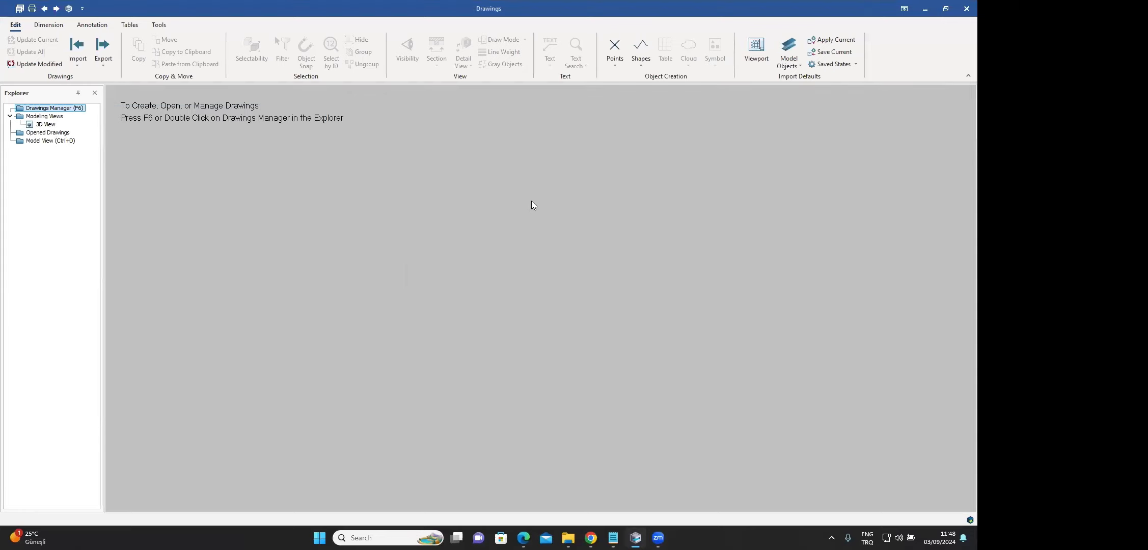
- Open drawing 835-156-CE-002 from the Drawings Manager and close the manager
double_click(43, 109)
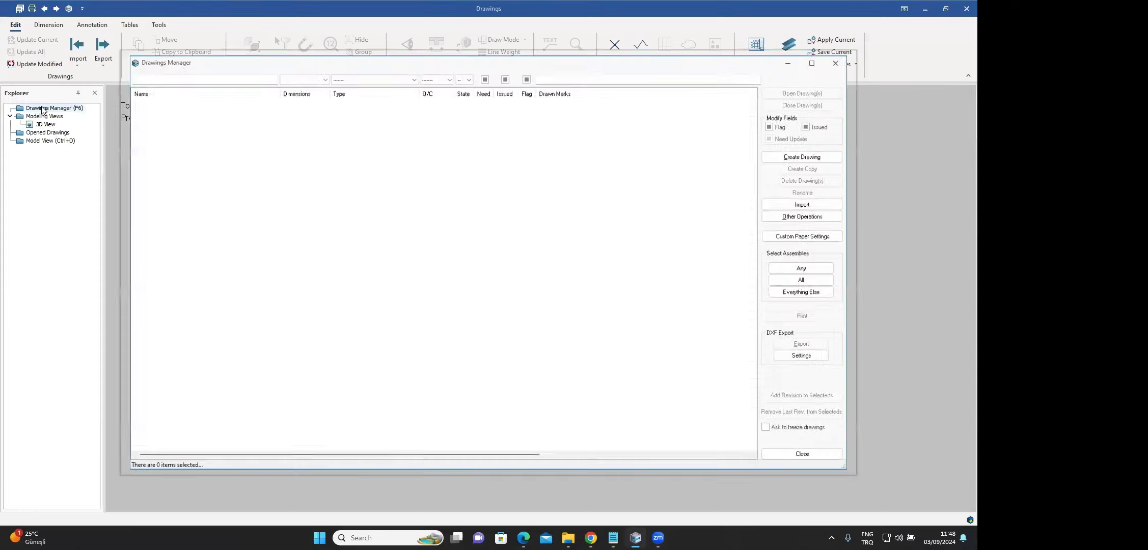
double_click(153, 109)
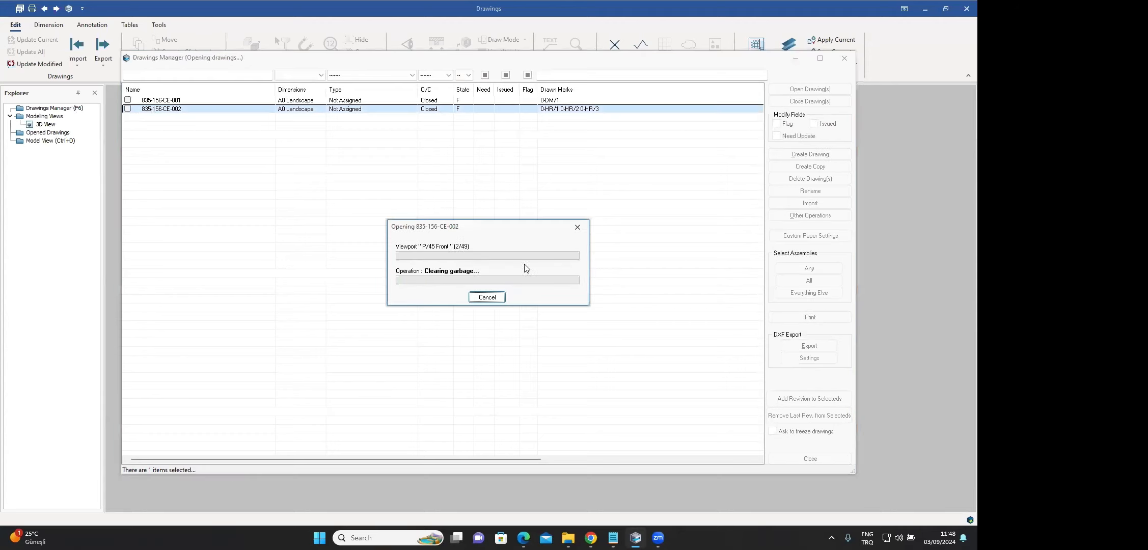
click(790, 459)
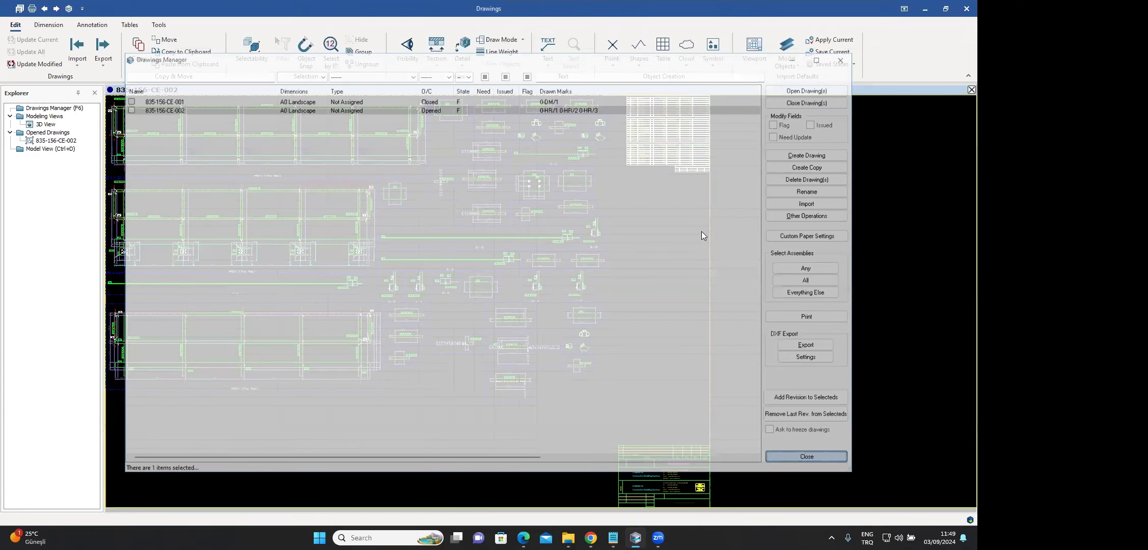
- Examine the HR/1 handrail view from end to end, including its part marks, weld symbols and post spacing dimensions
scroll(715, 256, down, 3)
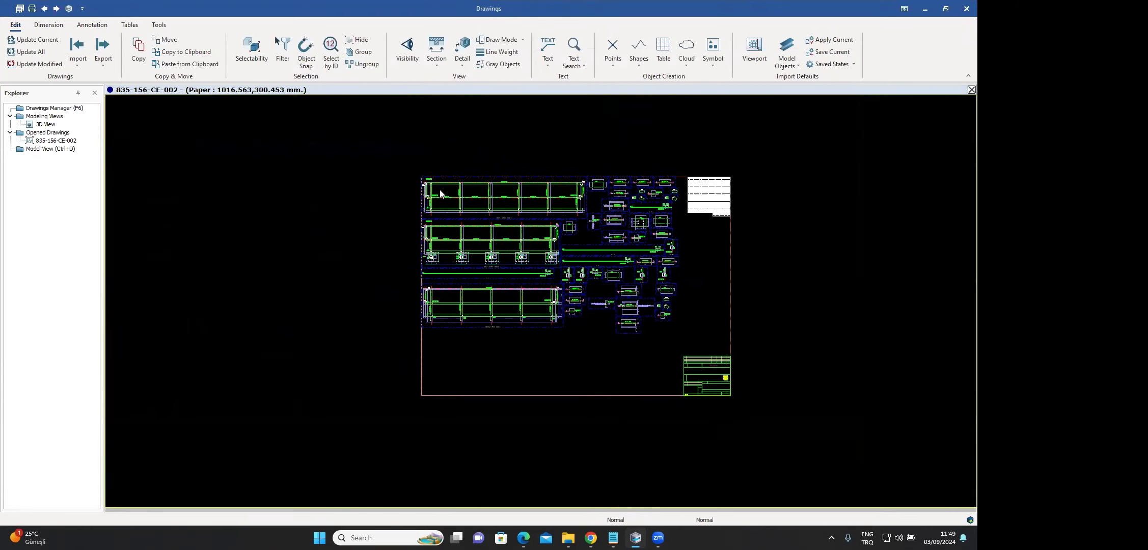
scroll(434, 169, up, 8)
scroll(433, 170, up, 1)
middle_drag(497, 189, 363, 194)
scroll(343, 197, up, 1)
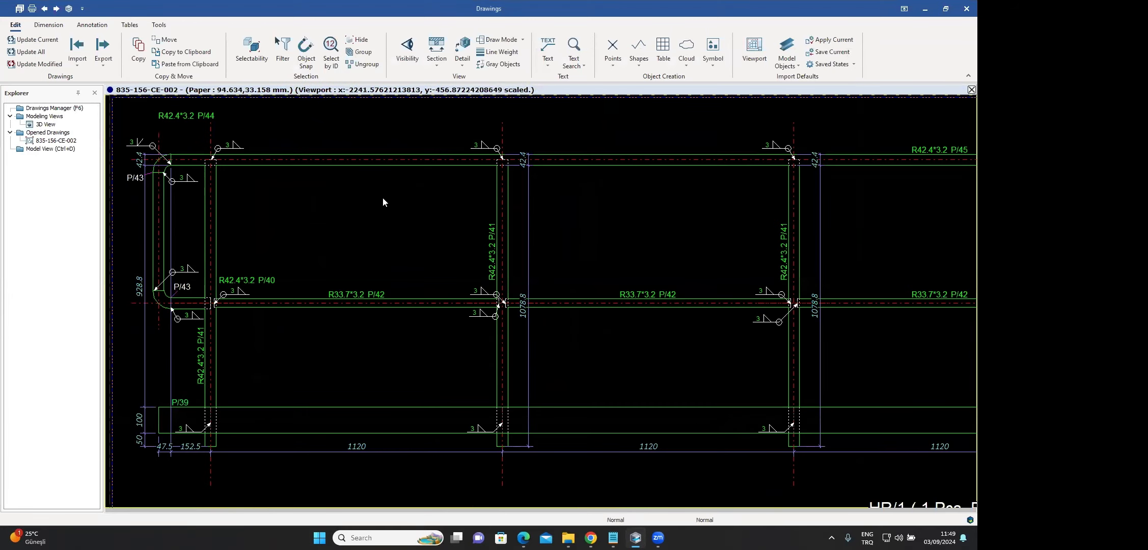
mouse_move(554, 247)
middle_down()
mouse_move(551, 230)
mouse_move(584, 241)
mouse_move(442, 235)
middle_up()
middle_drag(582, 243, 306, 241)
scroll(307, 242, down, 2)
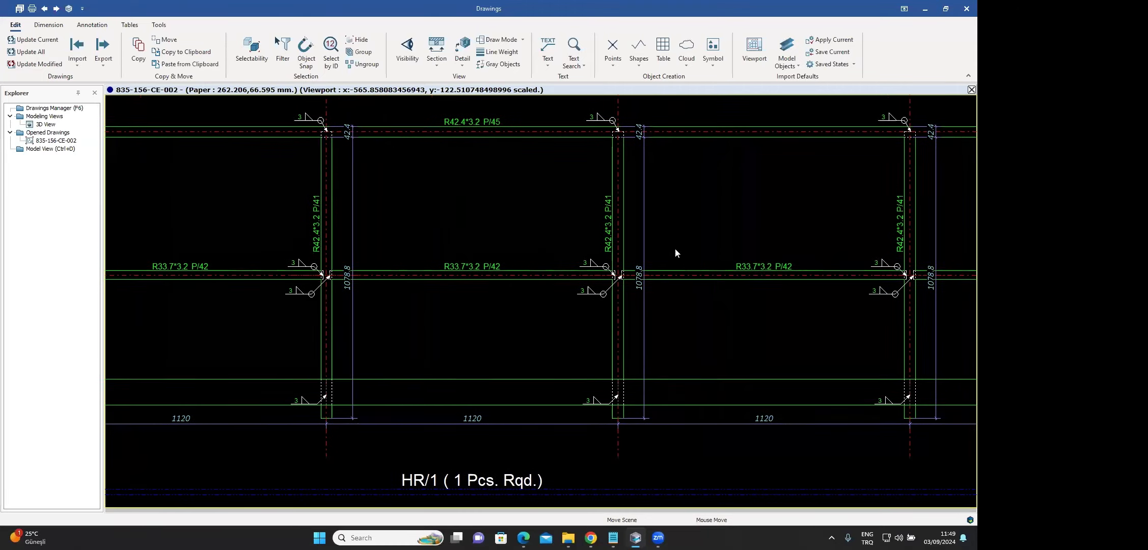
scroll(774, 225, up, 3)
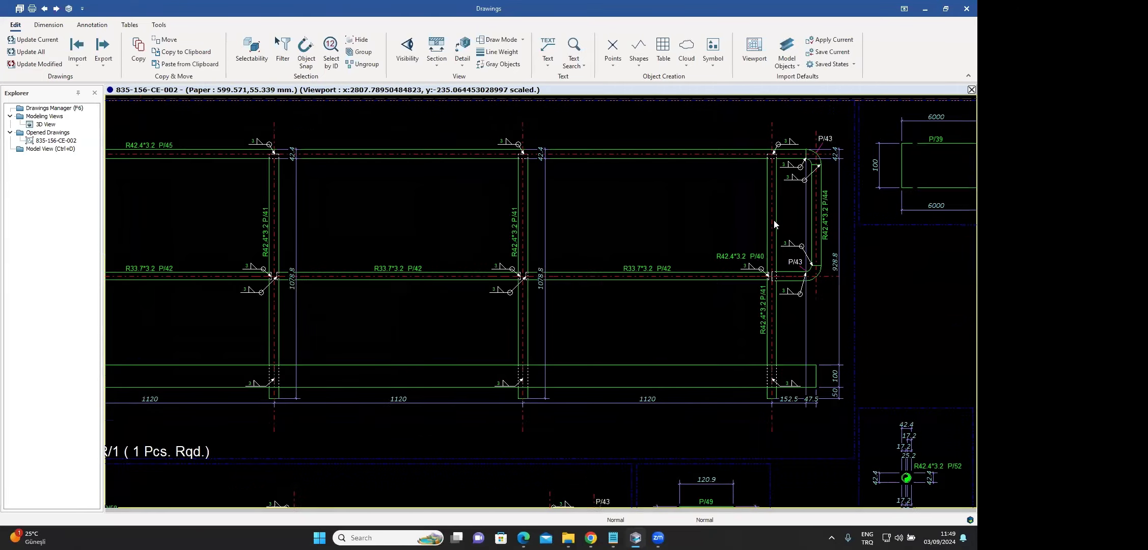
middle_drag(656, 223, 740, 214)
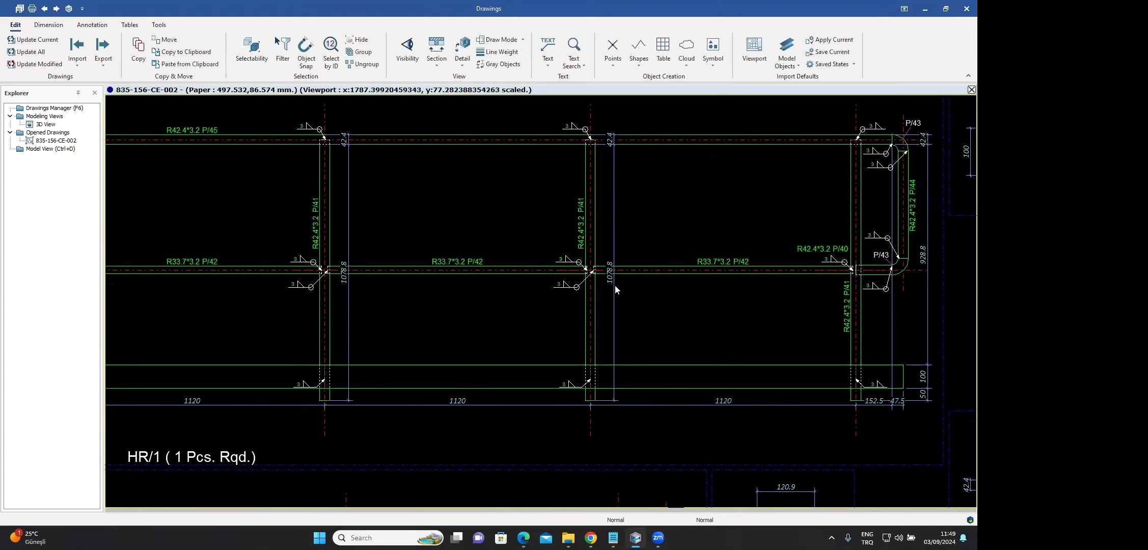
scroll(614, 284, down, 2)
middle_drag(528, 248, 595, 236)
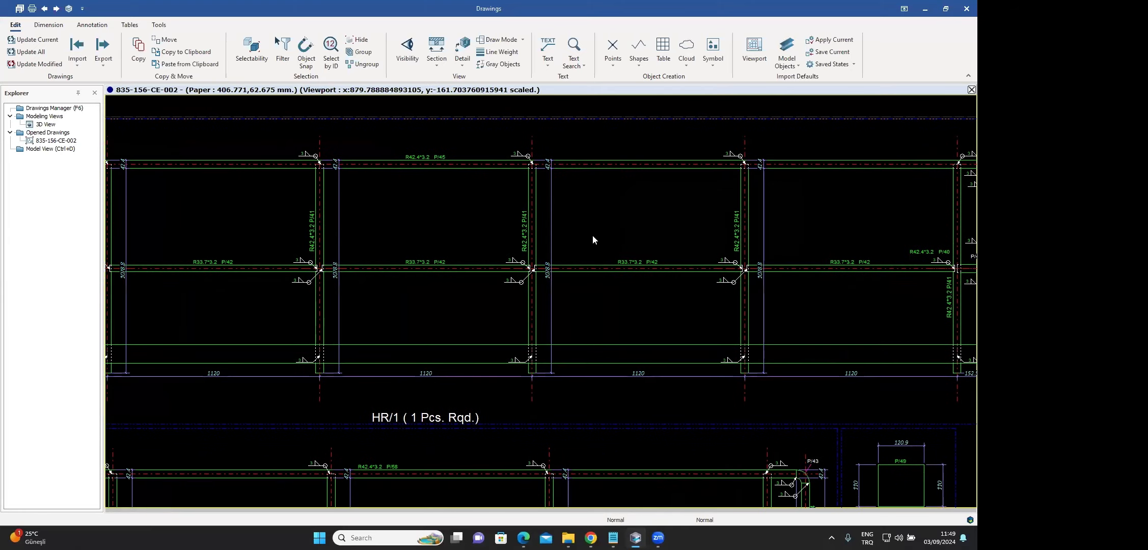
scroll(665, 226, down, 3)
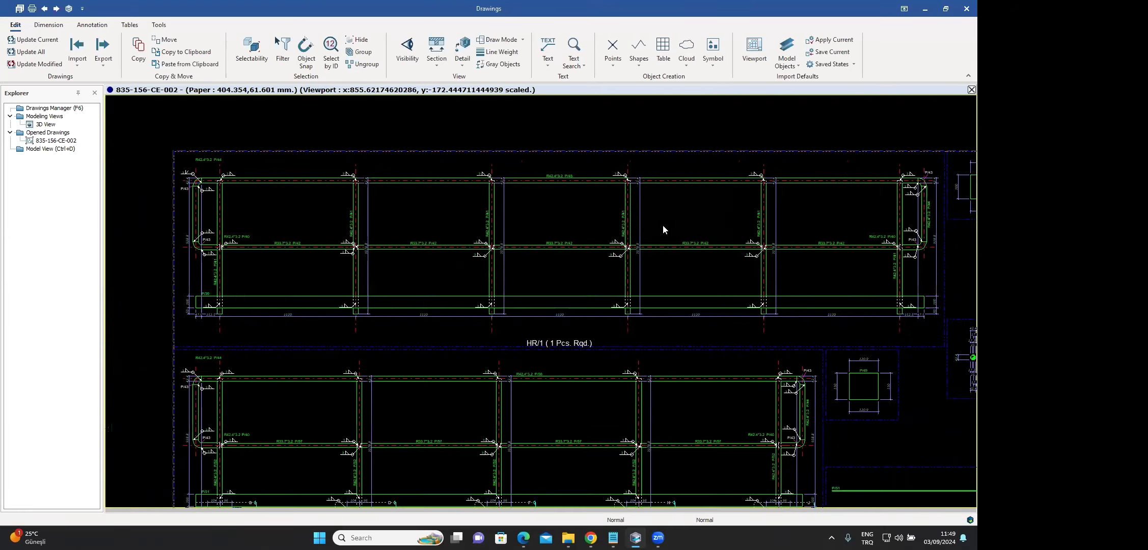
- Examine the HR/2 handrail view, checking the bolted plates at the post bases, their dimensions and section marks
scroll(663, 226, down, 3)
scroll(429, 377, up, 6)
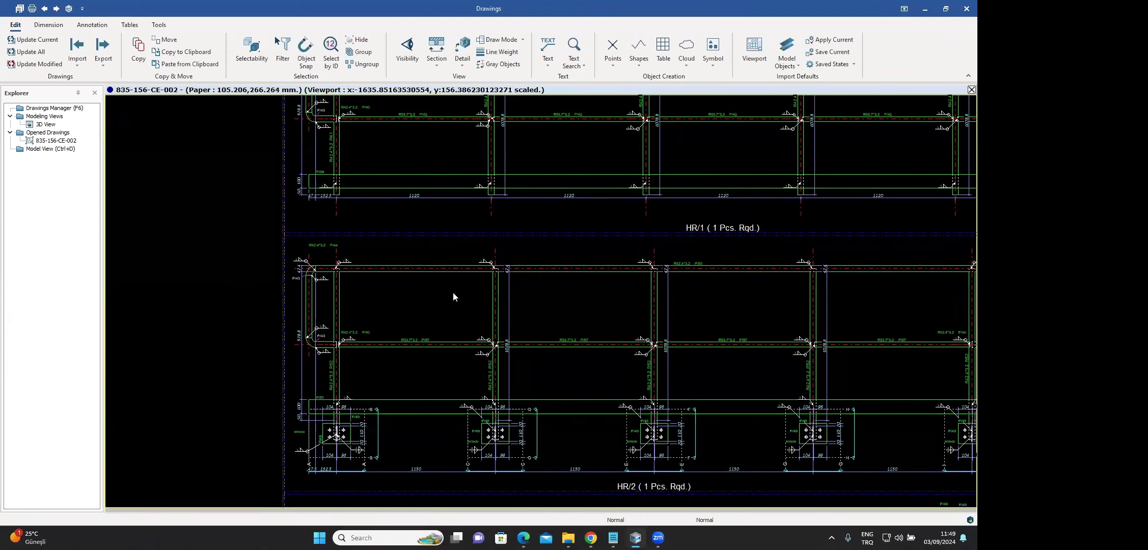
middle_drag(446, 283, 351, 106)
scroll(351, 106, up, 1)
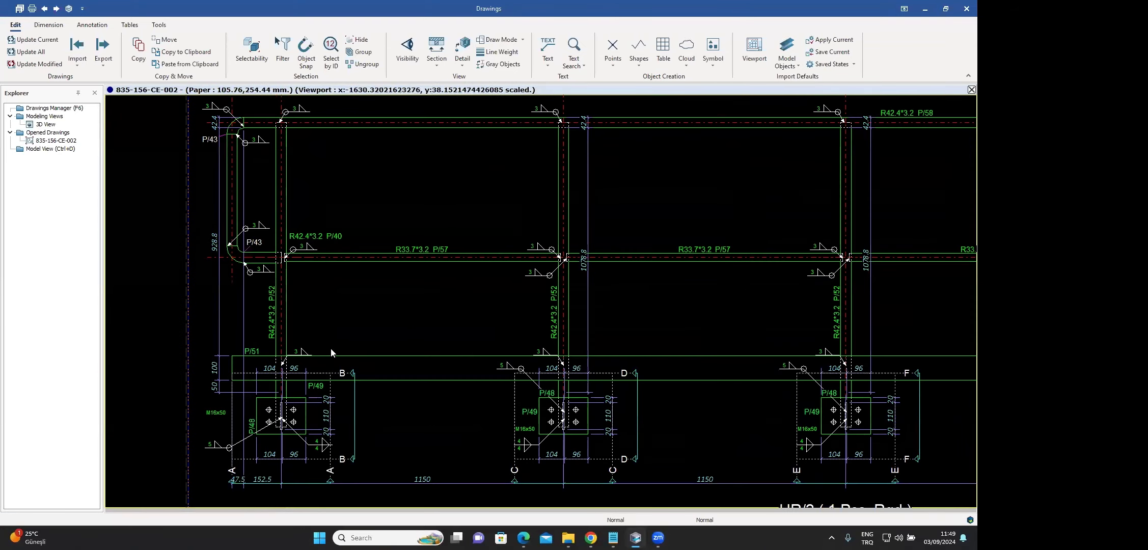
scroll(273, 427, up, 2)
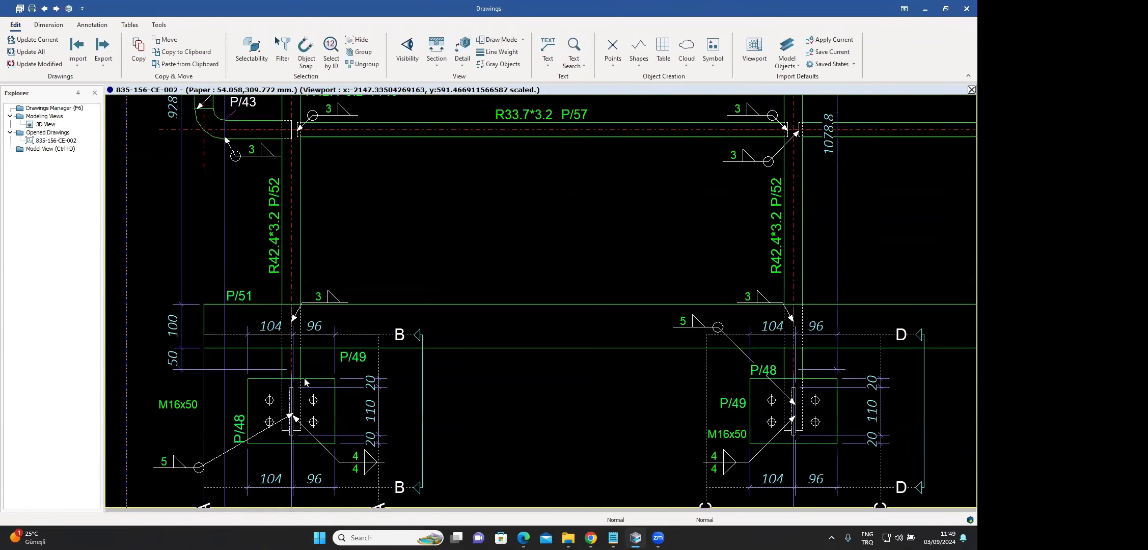
middle_drag(612, 401, 378, 309)
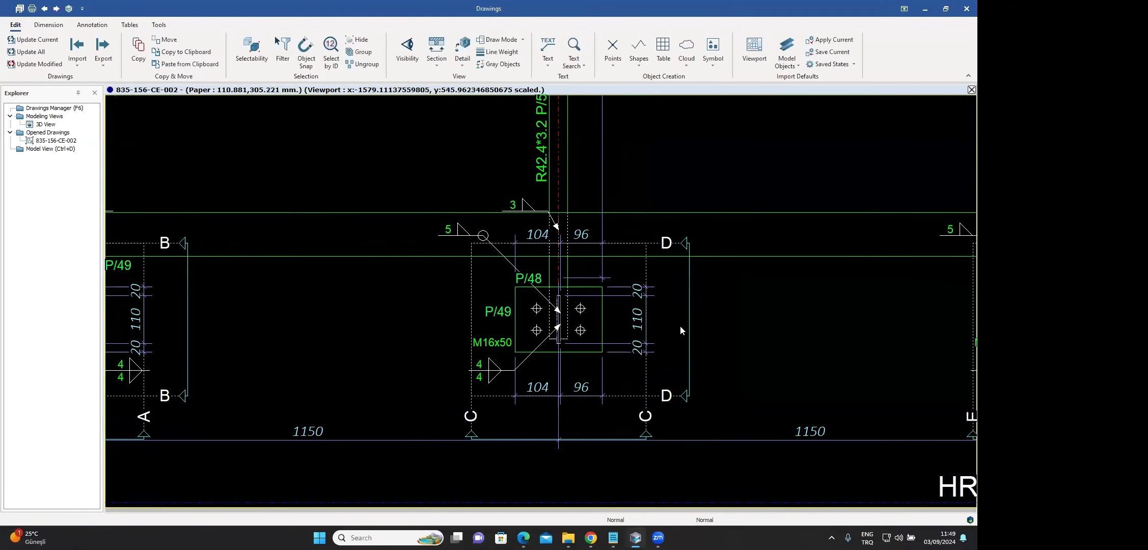
scroll(680, 325, up, 1)
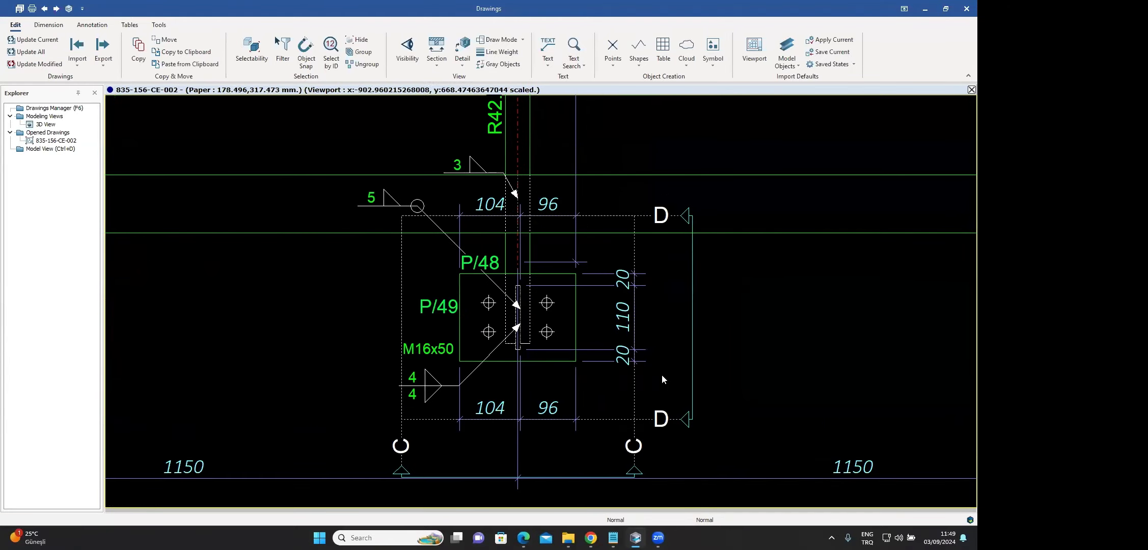
scroll(663, 374, down, 2)
middle_drag(610, 401, 498, 424)
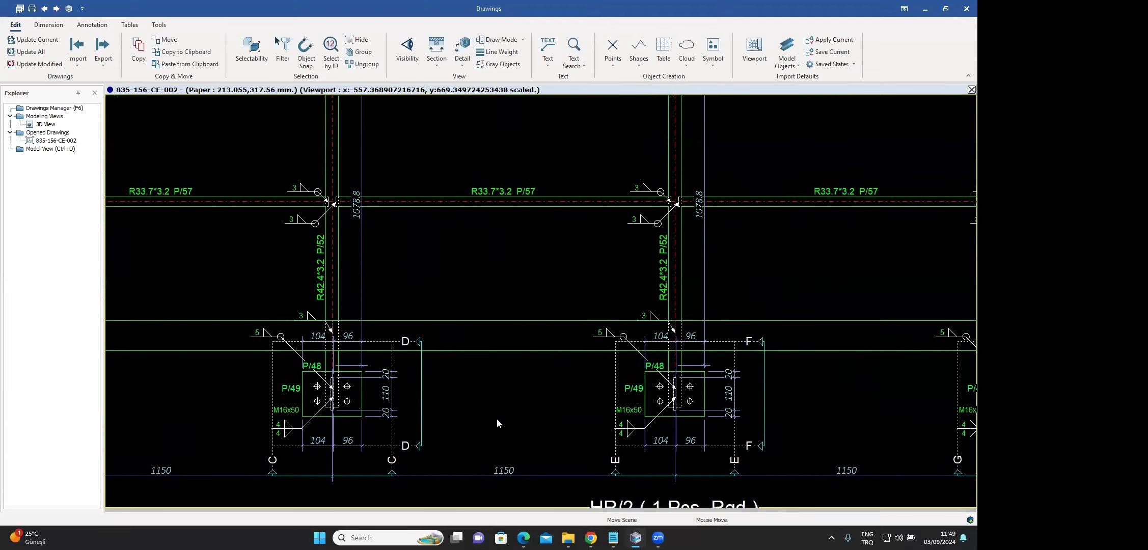
scroll(498, 420, down, 2)
scroll(575, 412, up, 1)
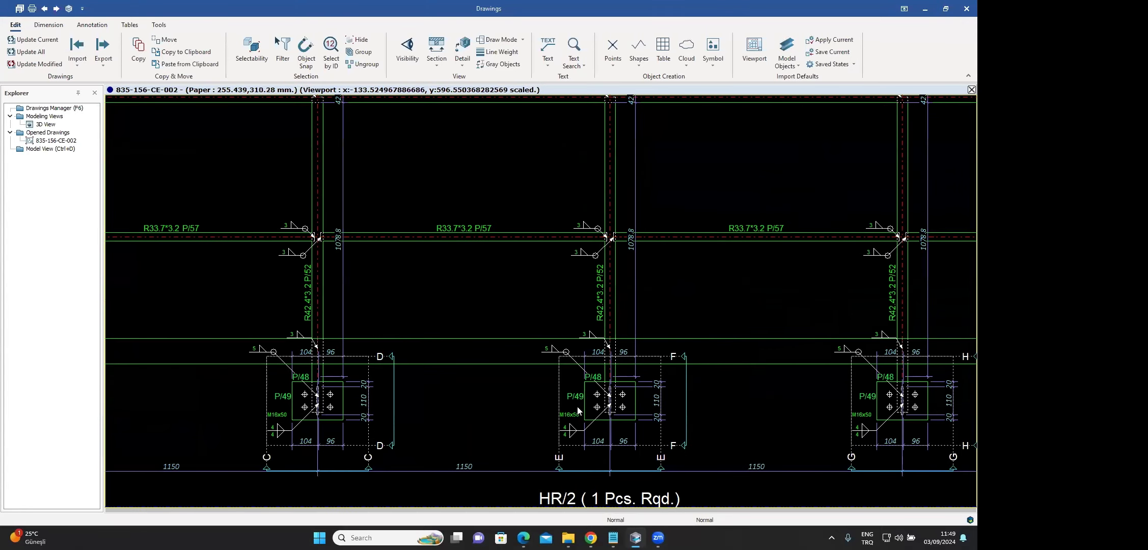
scroll(579, 411, down, 1)
mouse_move(706, 421)
middle_down()
mouse_move(697, 408)
mouse_move(603, 393)
middle_up()
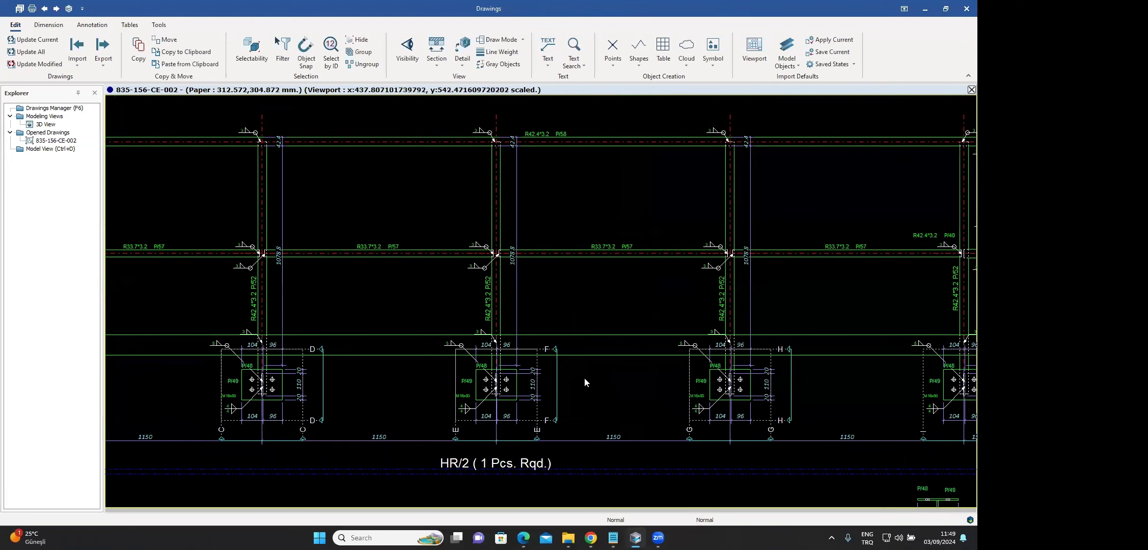
scroll(575, 360, down, 4)
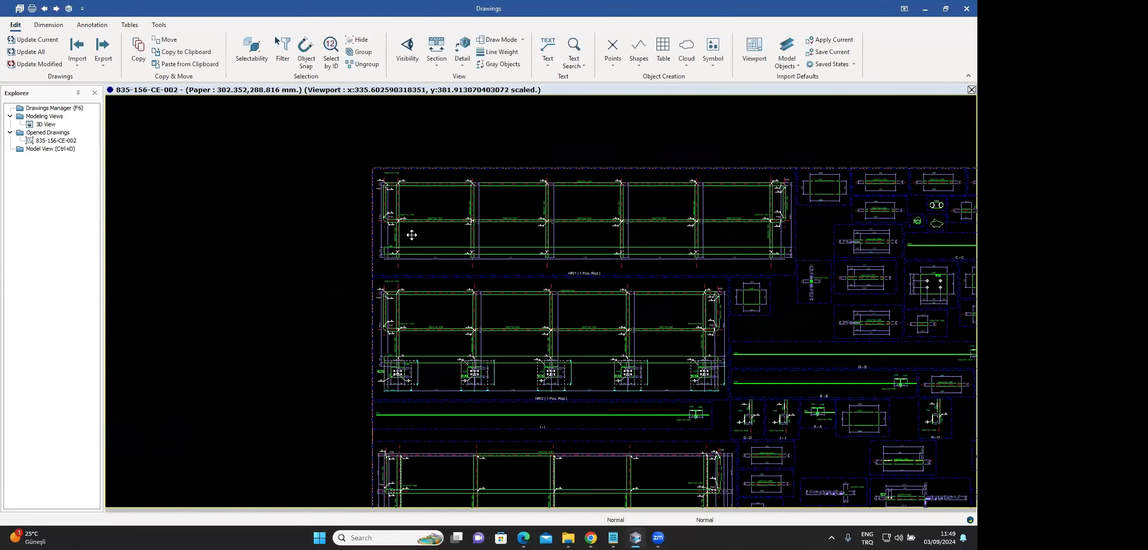
scroll(637, 214, down, 1)
middle_drag(600, 216, 663, 222)
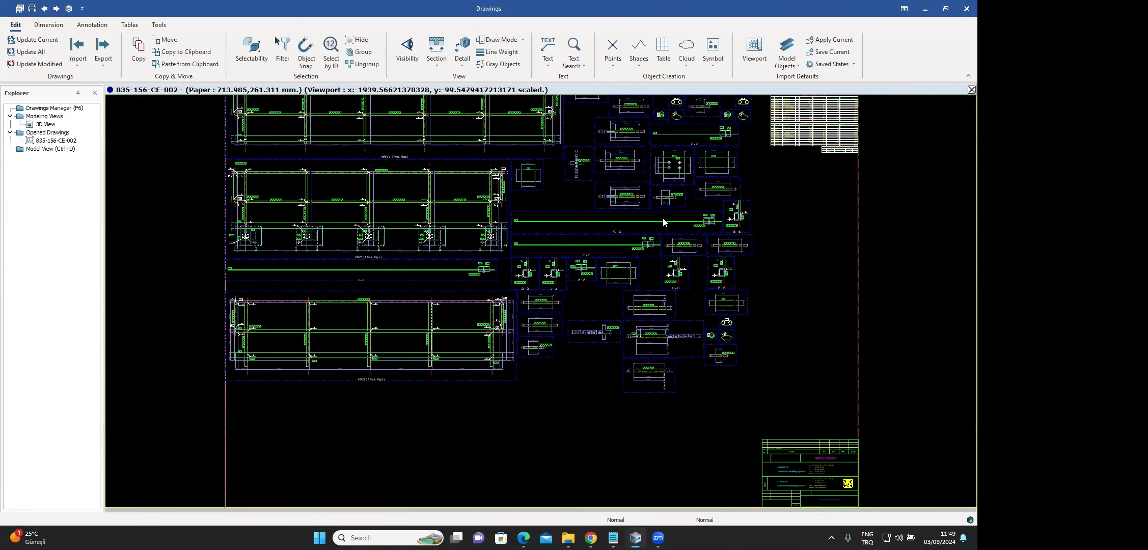
double_click(663, 222)
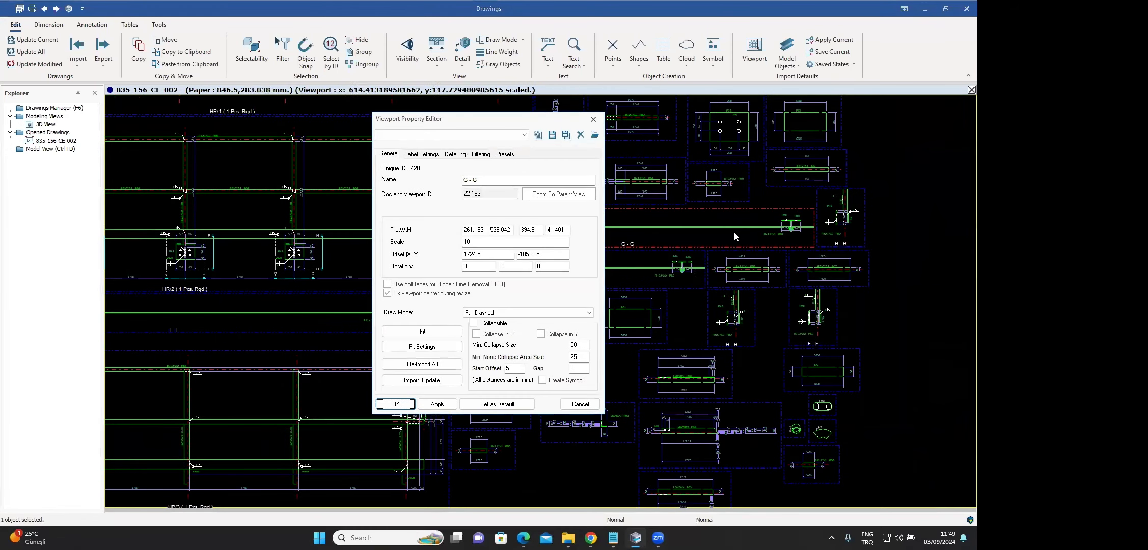
click(500, 337)
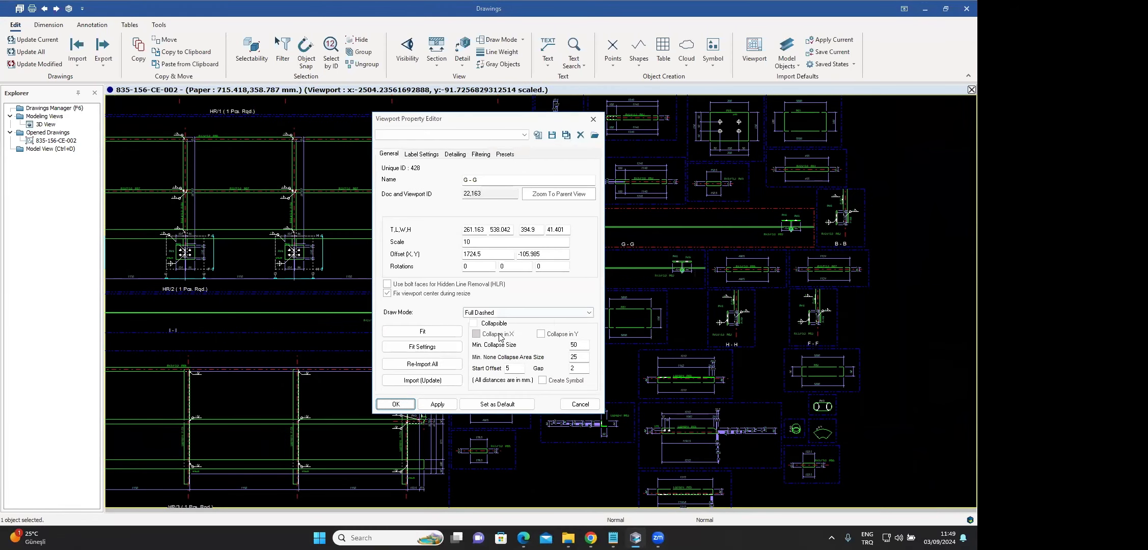
click(593, 119)
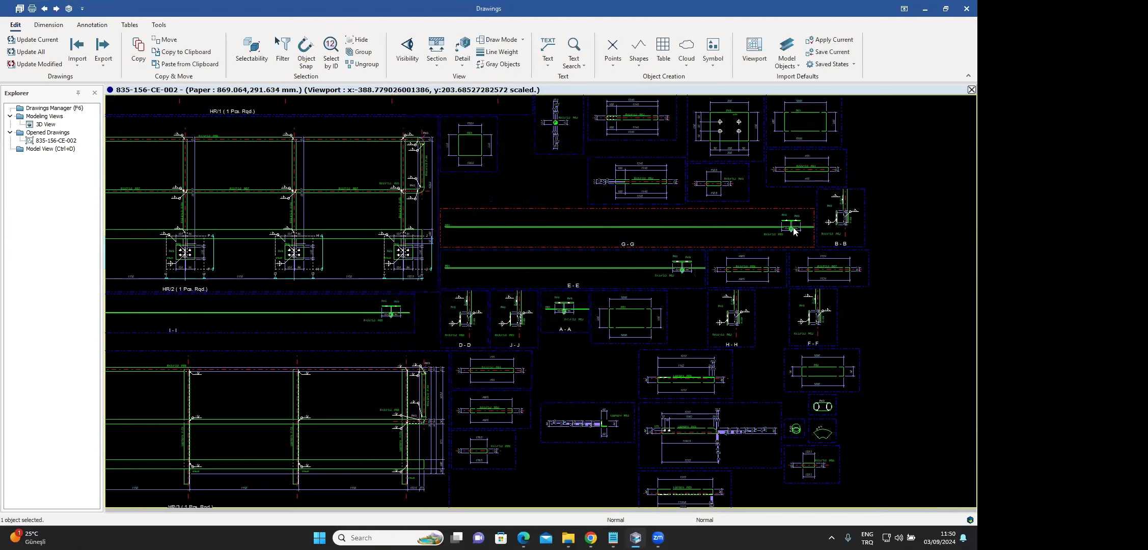
- Collapse section view G-G in the X direction, fit its viewport and check the shortened view
scroll(825, 211, up, 3)
scroll(795, 208, up, 2)
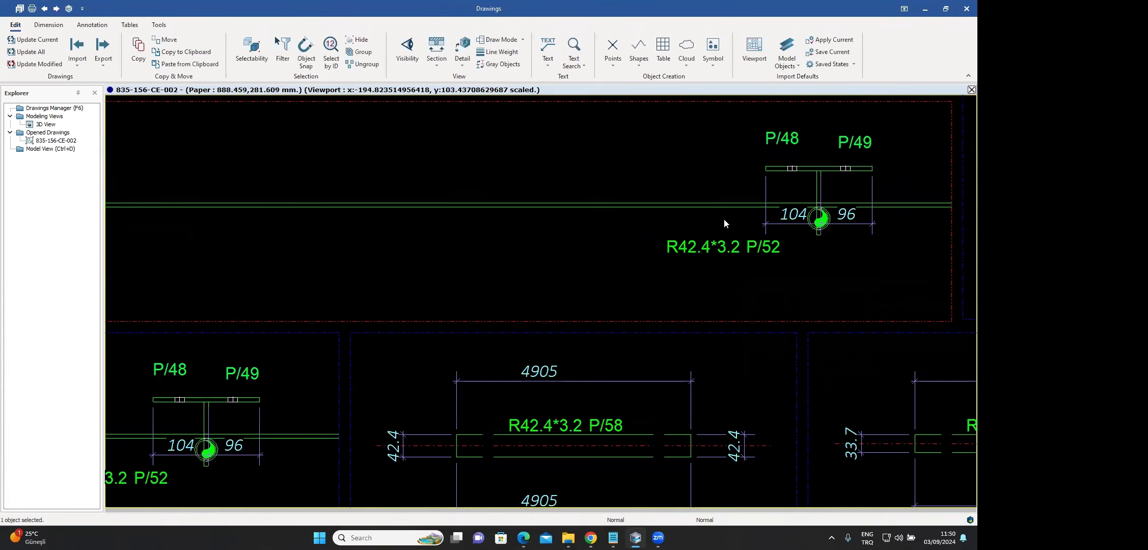
scroll(713, 219, down, 5)
scroll(645, 213, down, 3)
double_click(646, 208)
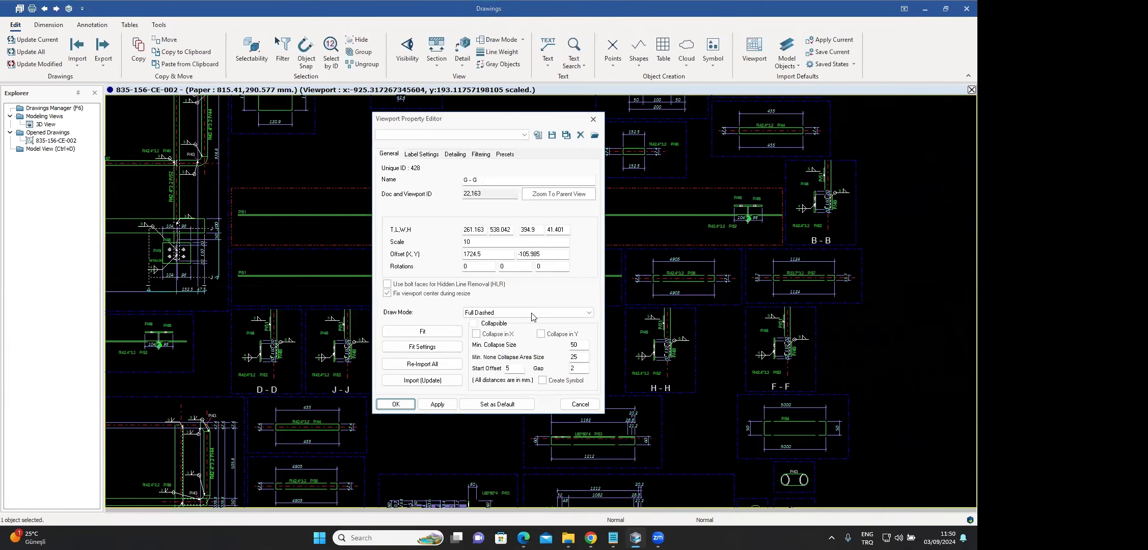
click(476, 335)
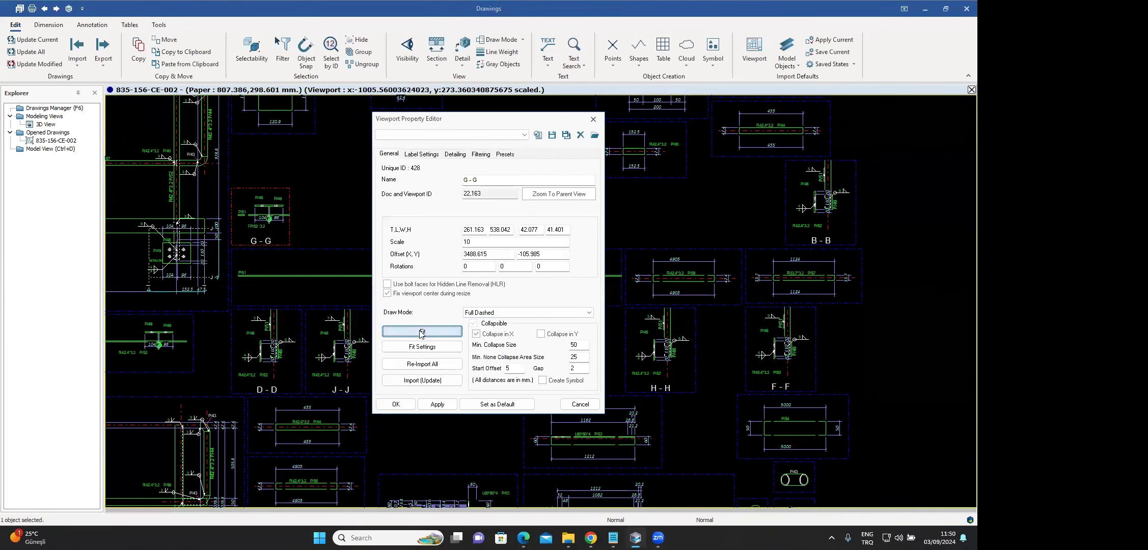
click(396, 404)
scroll(276, 224, up, 3)
scroll(276, 225, up, 3)
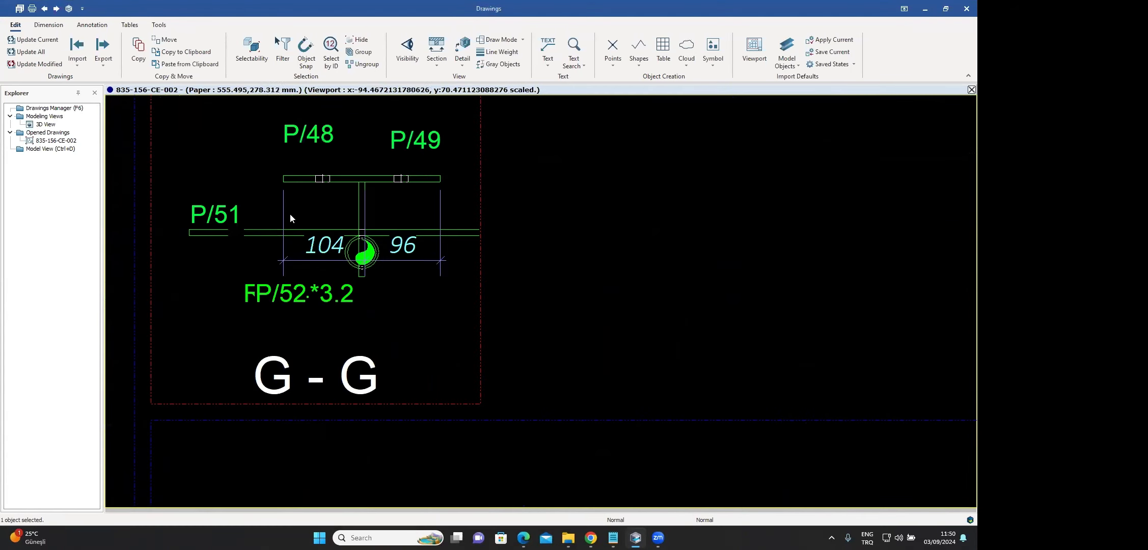
- Collapse section view E-E in the X direction and fit its viewport
scroll(292, 218, down, 5)
double_click(429, 272)
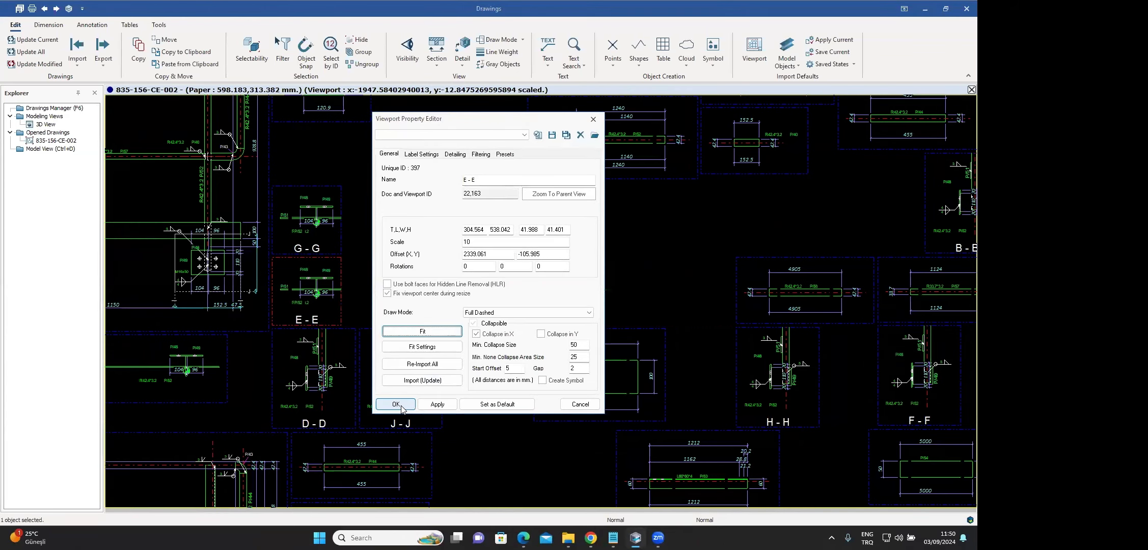
click(559, 194)
key(Escape)
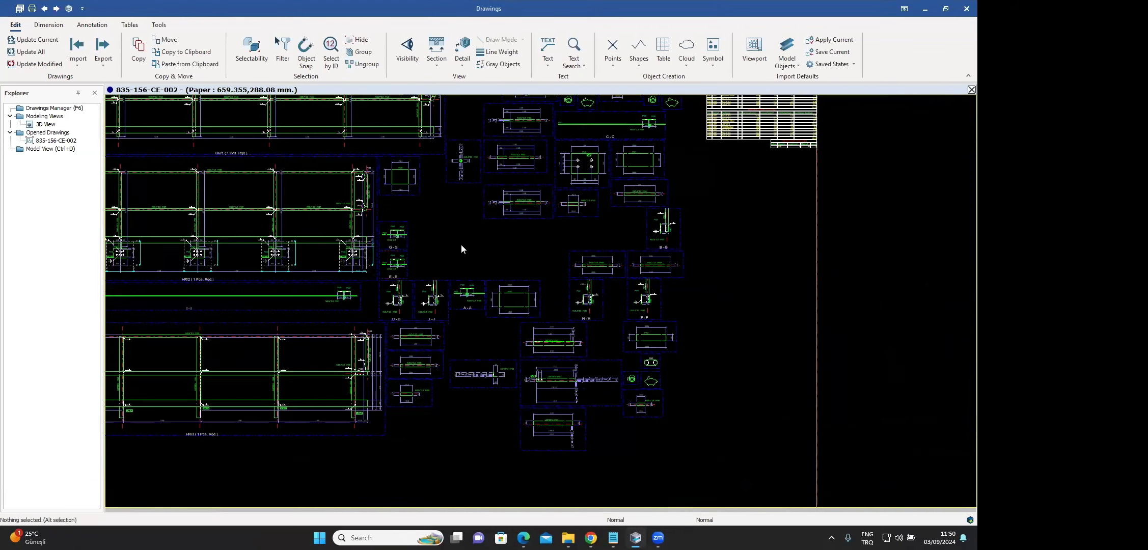
- Review the sheet layout and the HR/2 handrail elevation from end to end, including its section marks
scroll(461, 245, down, 3)
middle_drag(430, 174, 501, 207)
scroll(560, 179, up, 5)
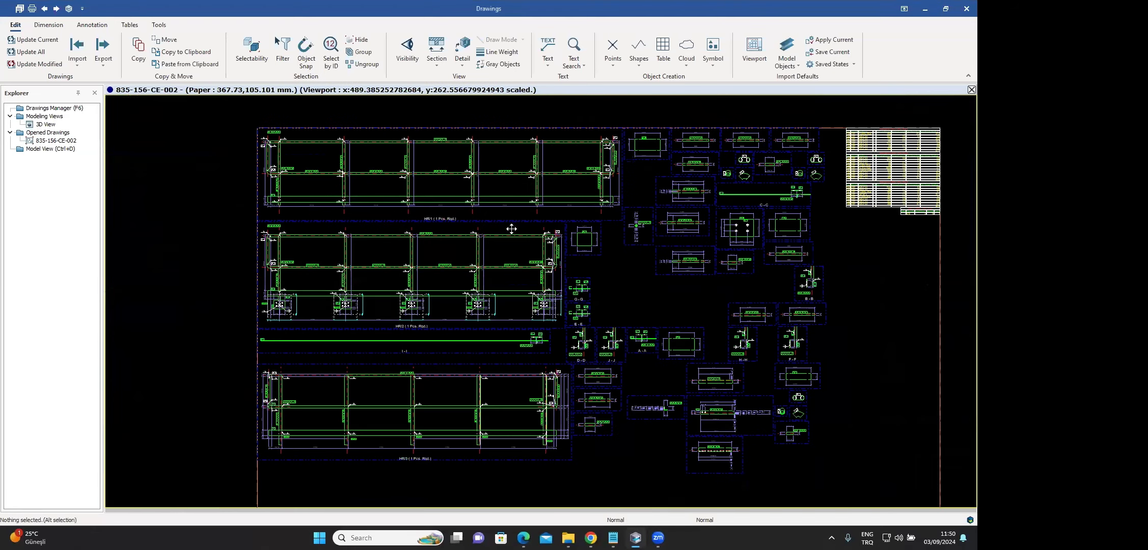
scroll(661, 282, up, 3)
middle_drag(661, 282, 715, 164)
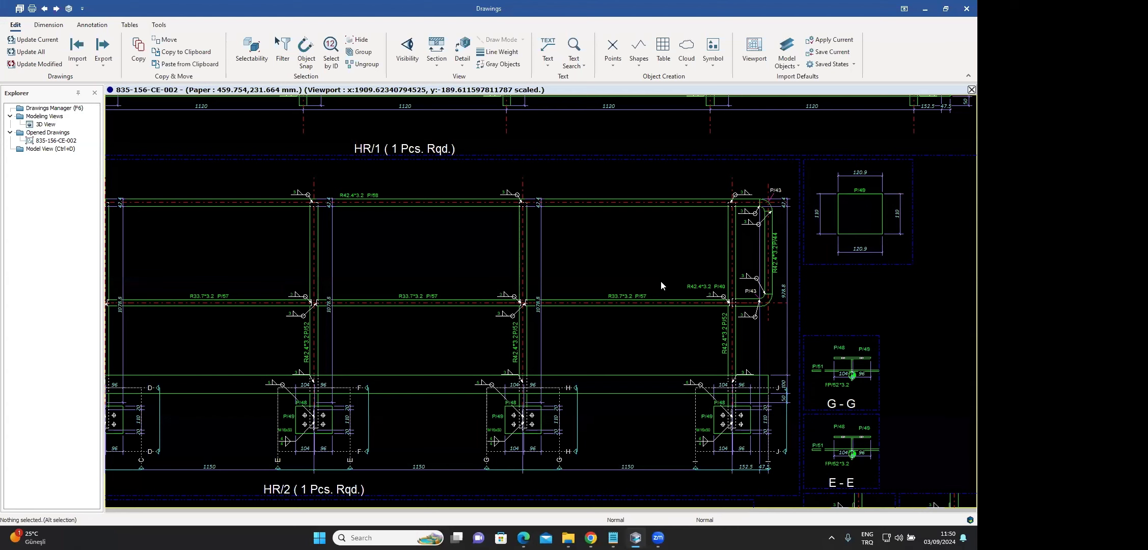
scroll(661, 282, down, 3)
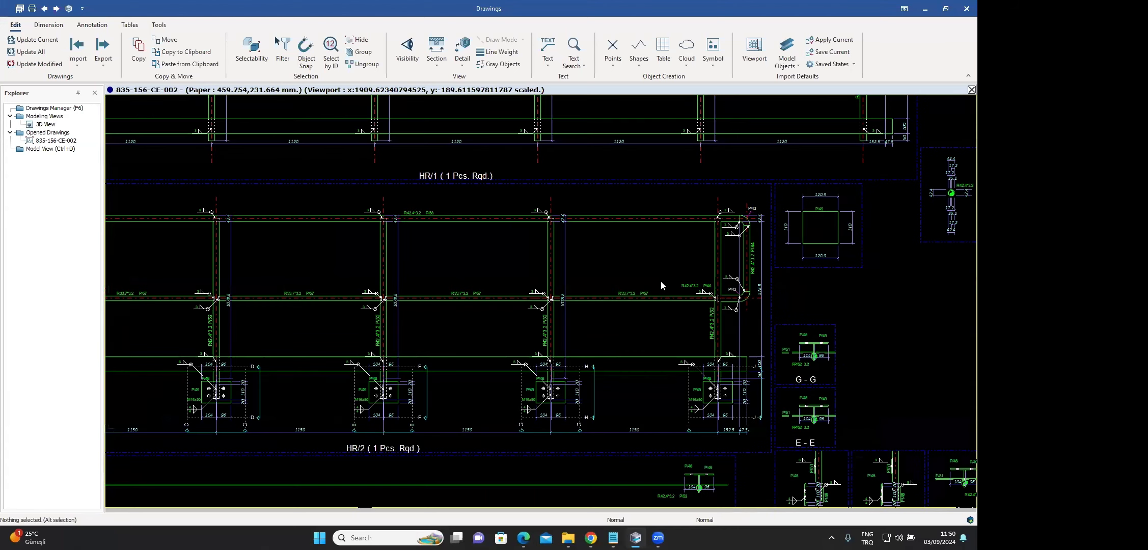
mouse_move(654, 282)
middle_down()
mouse_move(661, 249)
mouse_move(709, 233)
middle_up()
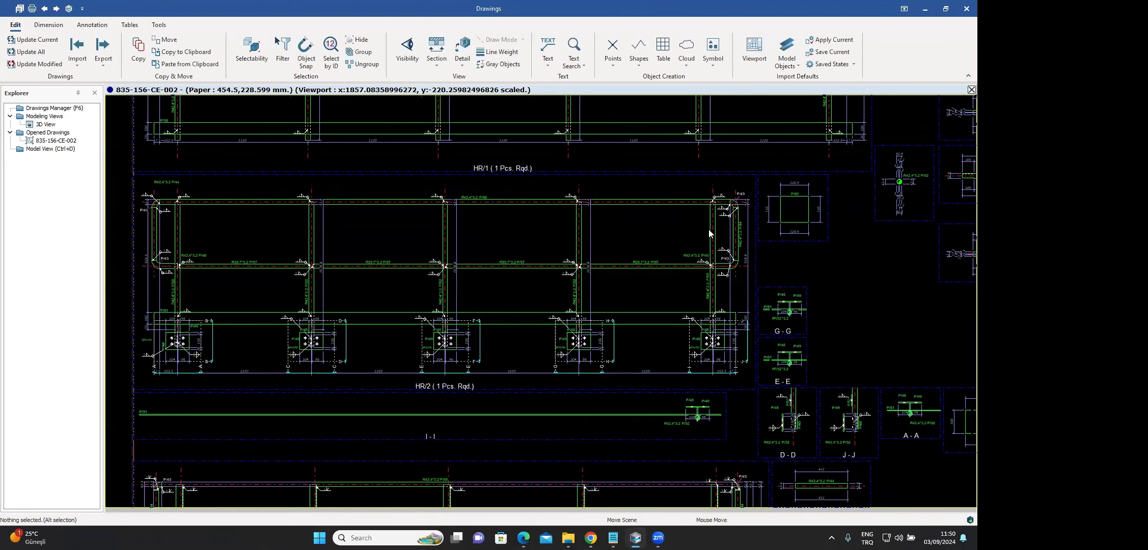
scroll(707, 236, down, 5)
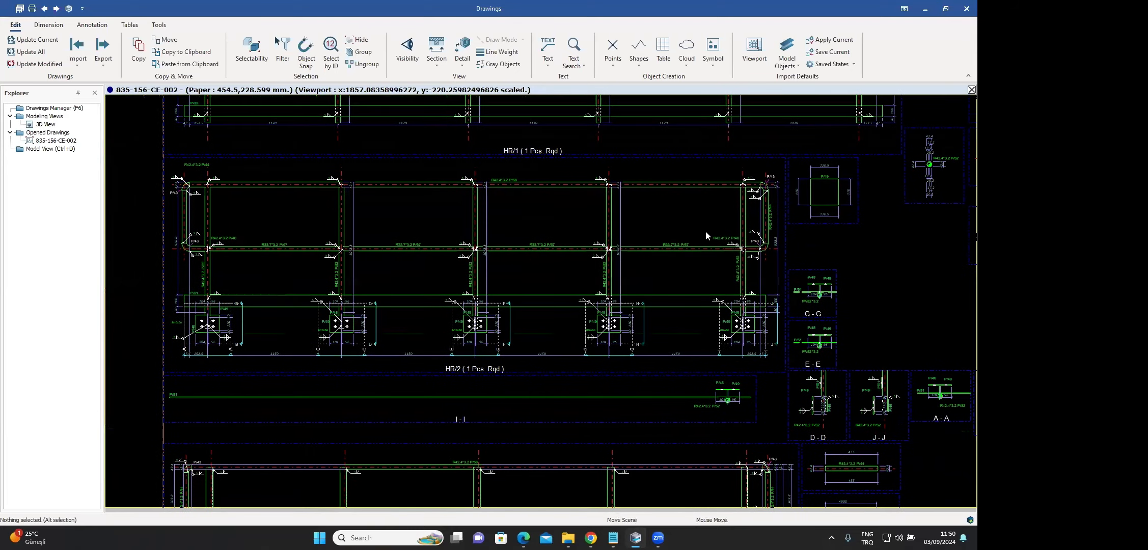
scroll(717, 287, up, 1)
- Examine the single-part views and the material and bolt lists for the three handrails
middle_drag(866, 197, 698, 251)
scroll(576, 189, up, 5)
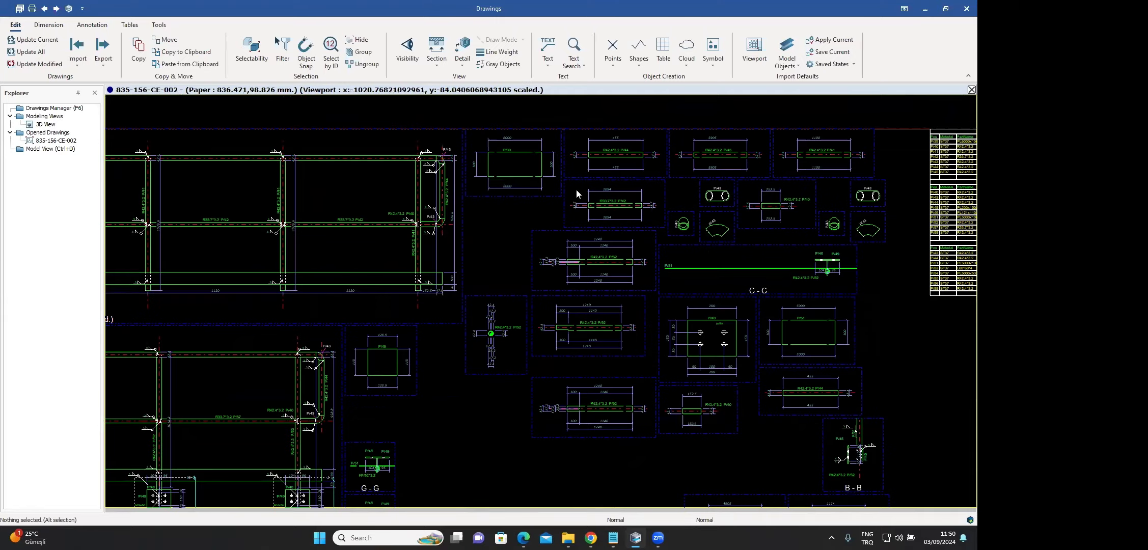
scroll(663, 234, down, 5)
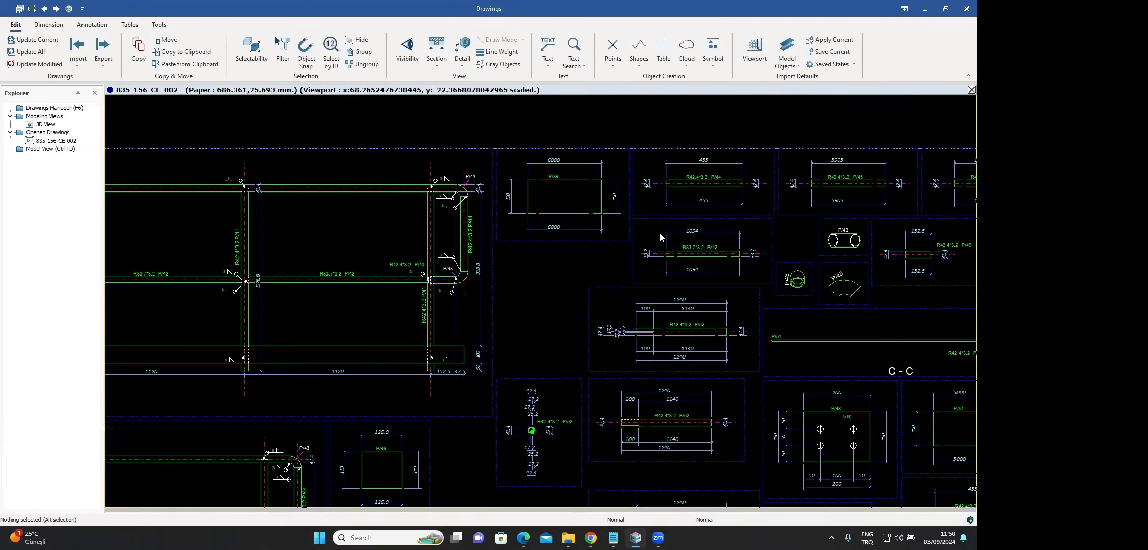
middle_drag(892, 211, 660, 234)
scroll(661, 234, up, 2)
scroll(661, 237, up, 2)
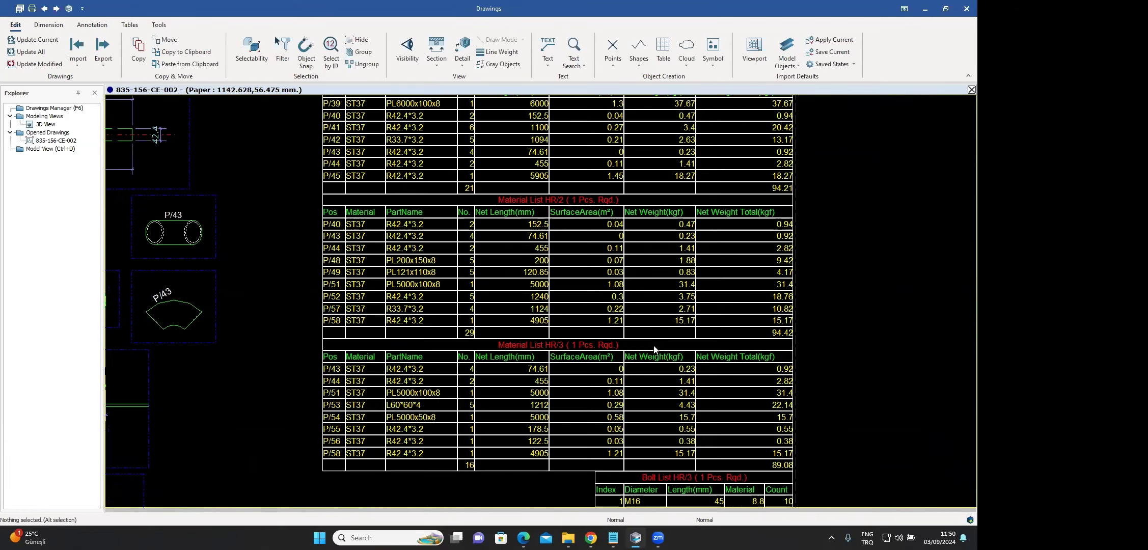
scroll(691, 362, down, 5)
scroll(690, 362, down, 1)
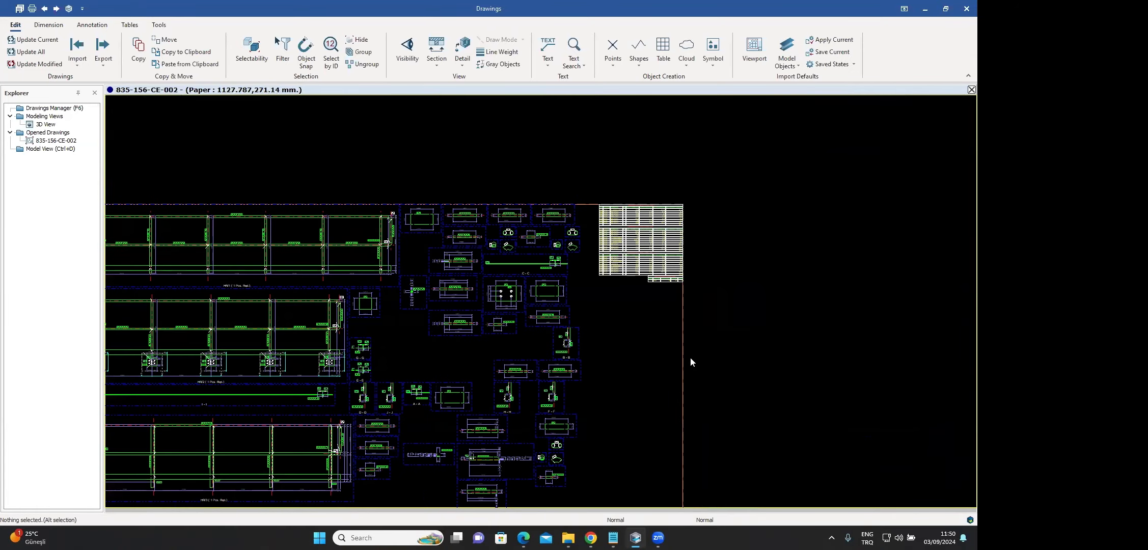
- Check the whole sheet with its title block, then close drawing 835-156-CE-002 and save it
middle_drag(690, 361, 730, 156)
scroll(693, 367, up, 2)
middle_drag(591, 329, 723, 408)
scroll(690, 360, down, 3)
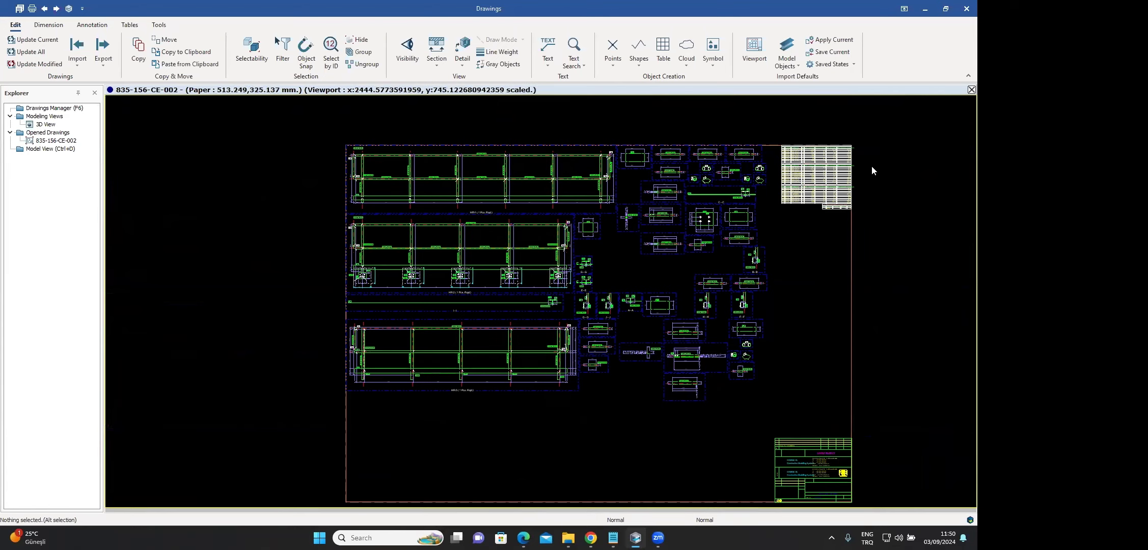
click(972, 89)
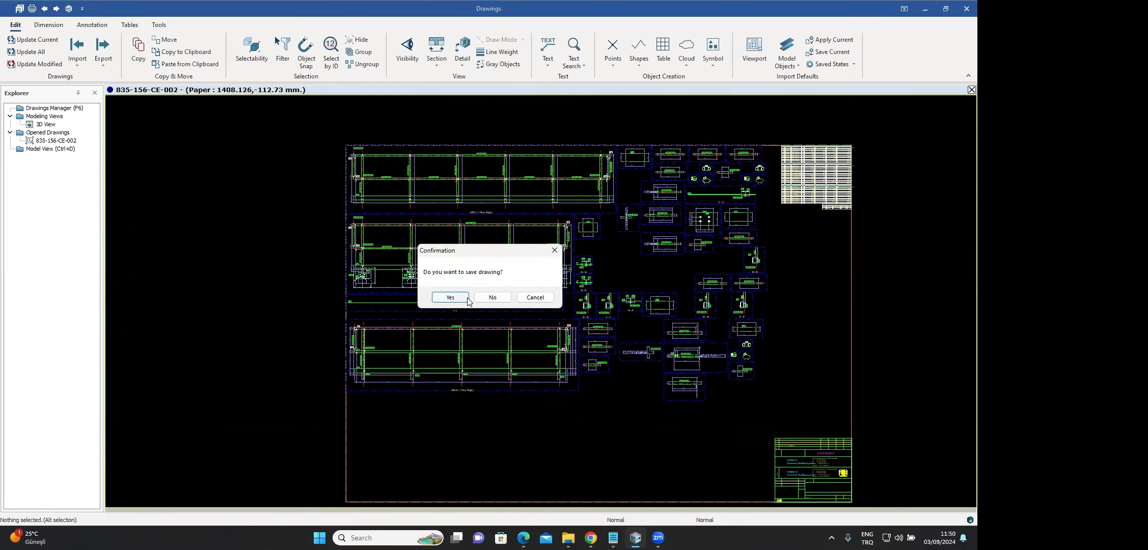
click(450, 297)
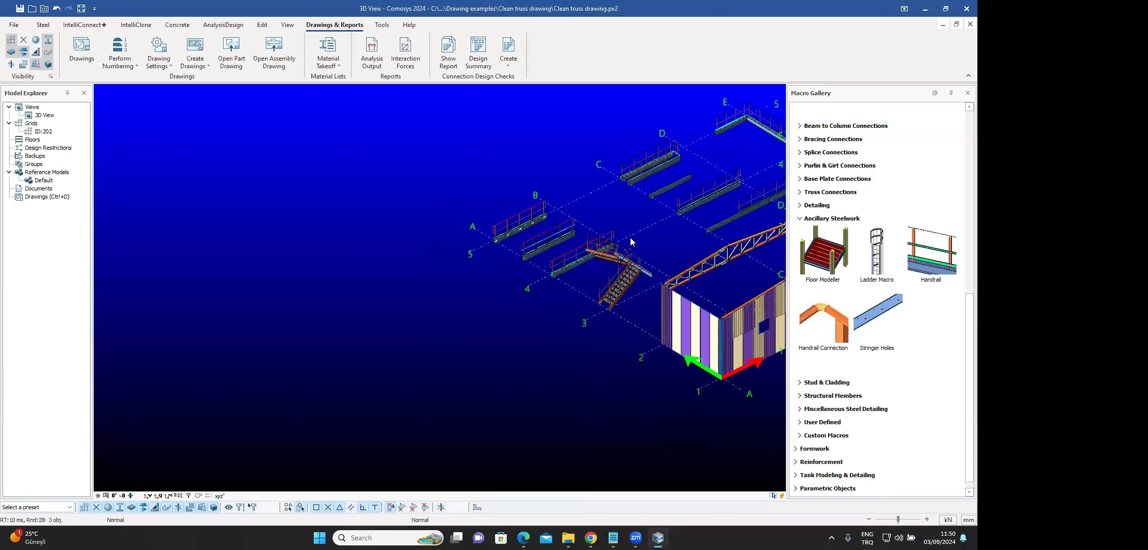
- Place a caged ladder at the intersection of gridlines E and 2 with the Ladder Macro and end the command
middle_drag(423, 268, 109, 309)
ctrl+middle_drag(489, 346, 556, 321)
scroll(556, 321, up, 4)
scroll(590, 270, up, 5)
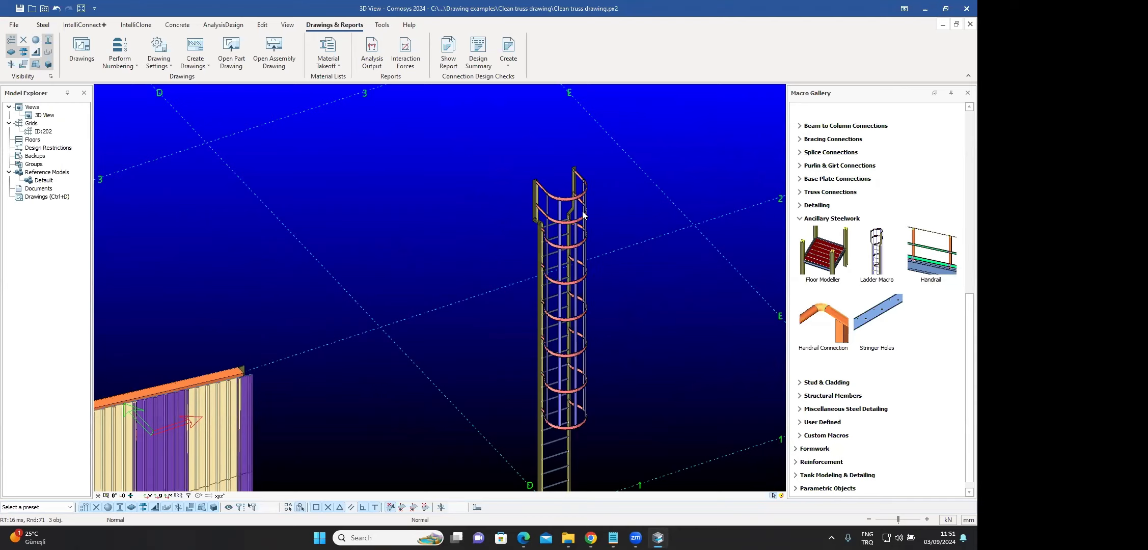
scroll(569, 203, up, 3)
scroll(569, 203, down, 5)
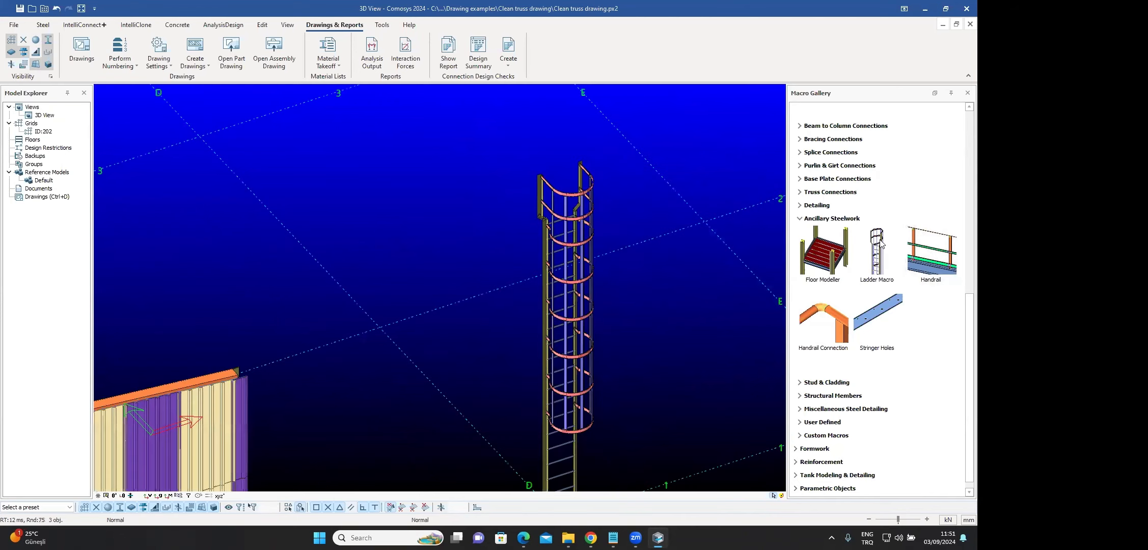
scroll(685, 312, up, 2)
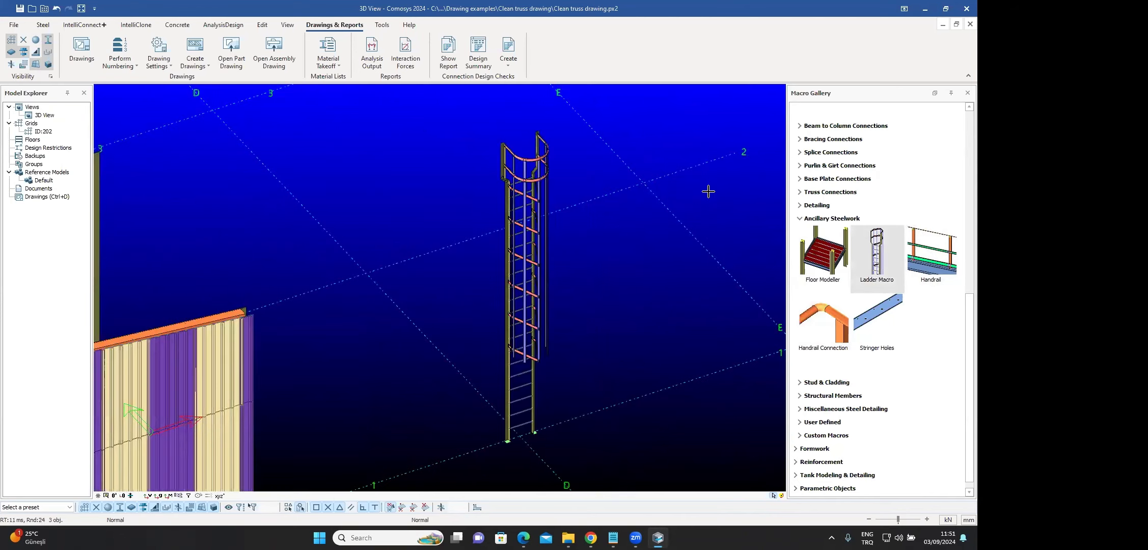
right_click(675, 196)
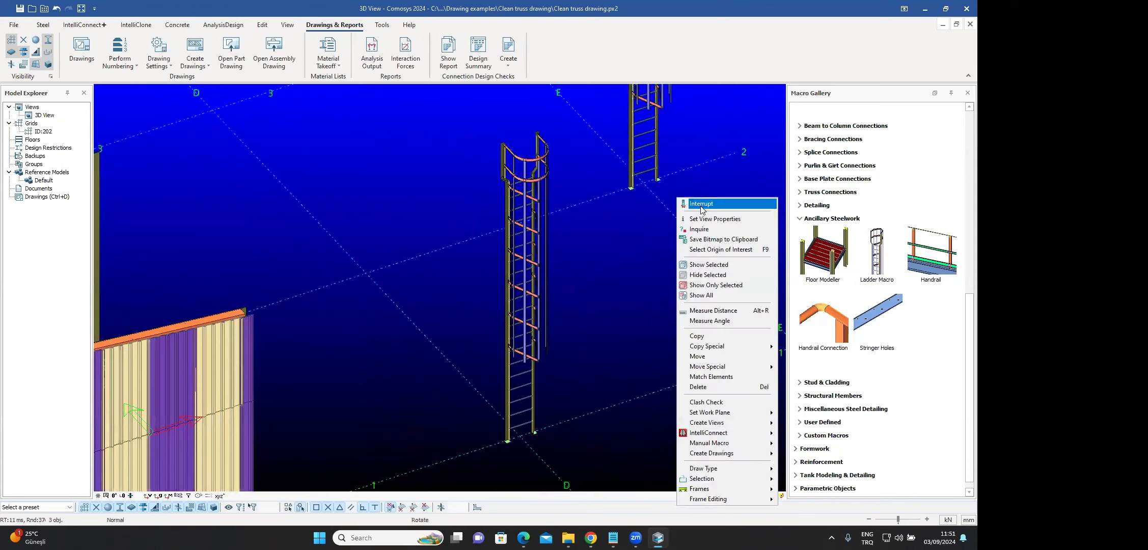
click(695, 205)
- Examine the caged ladders at gridlines E-2 and D-1, including their hoops, rungs and stringers
scroll(671, 226, down, 3)
middle_drag(580, 196, 574, 223)
middle_drag(616, 142, 566, 241)
scroll(585, 230, up, 4)
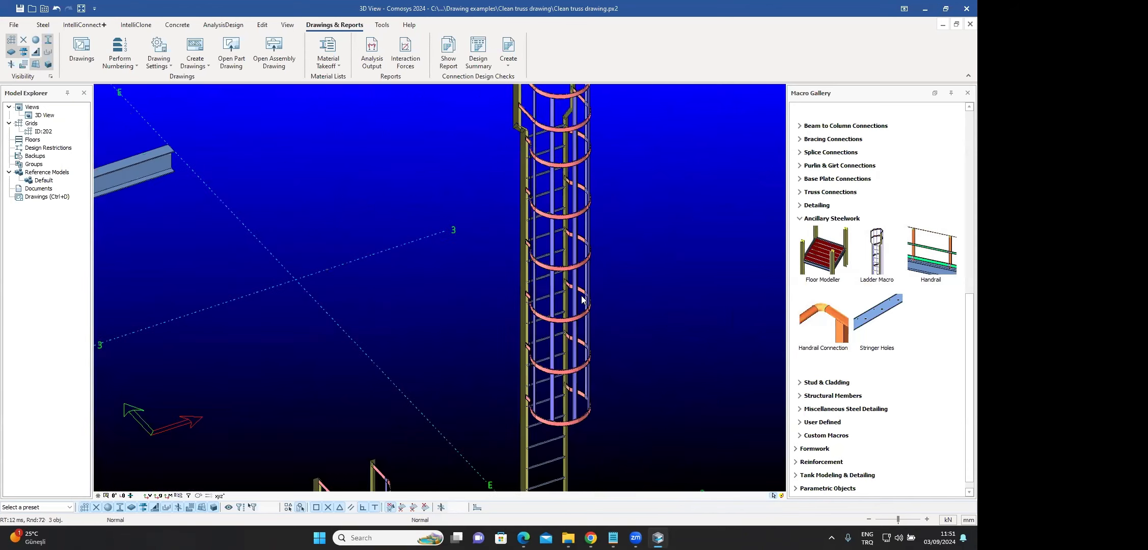
scroll(560, 323, down, 3)
scroll(566, 305, down, 5)
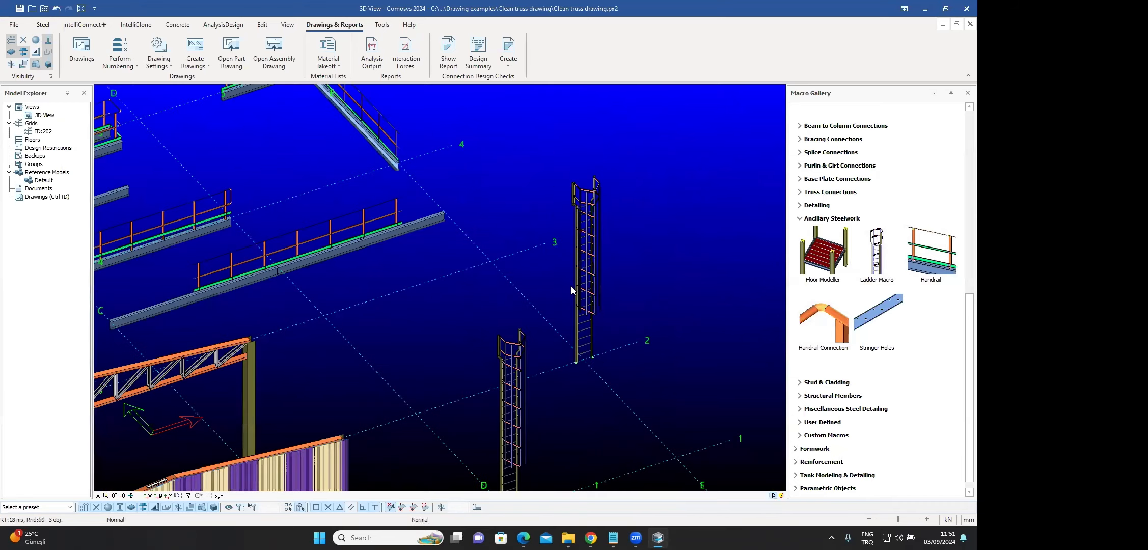
scroll(562, 276, up, 6)
scroll(322, 256, down, 6)
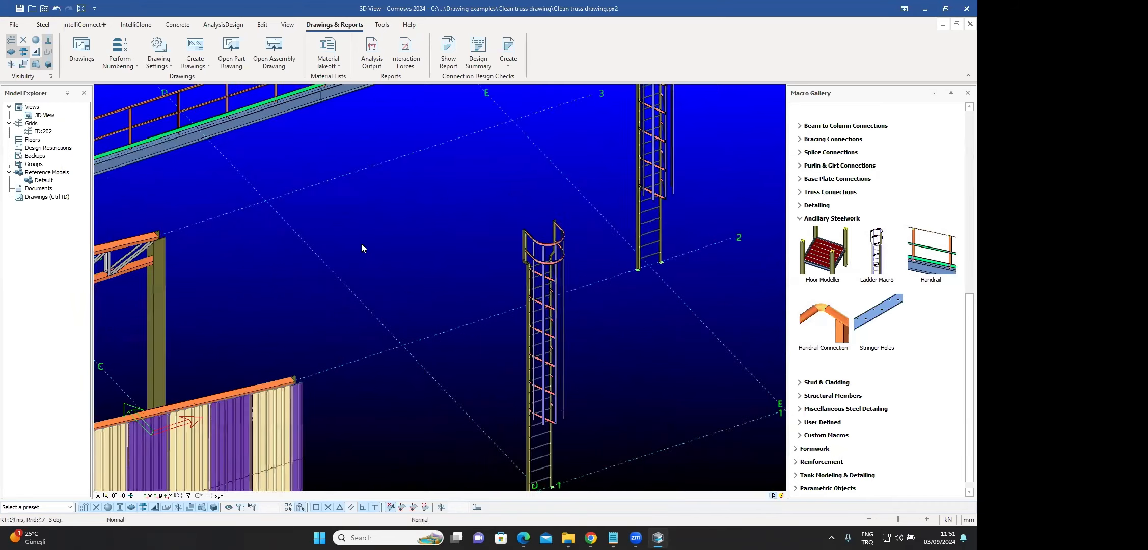
- Open drawing 835-156-CE-001 from the Drawings Manager and close the manager
double_click(35, 198)
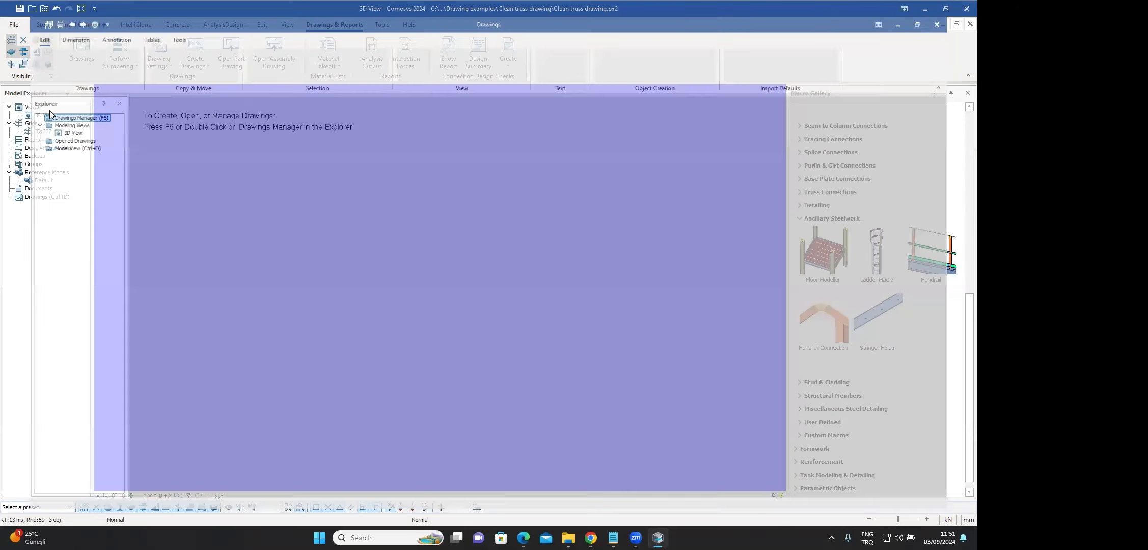
key(F6)
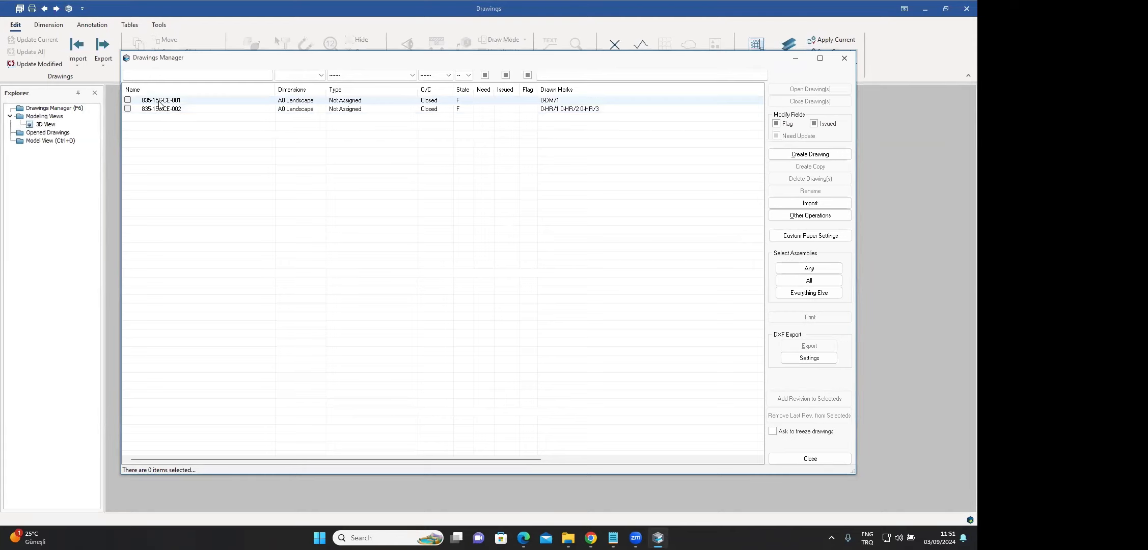
double_click(159, 102)
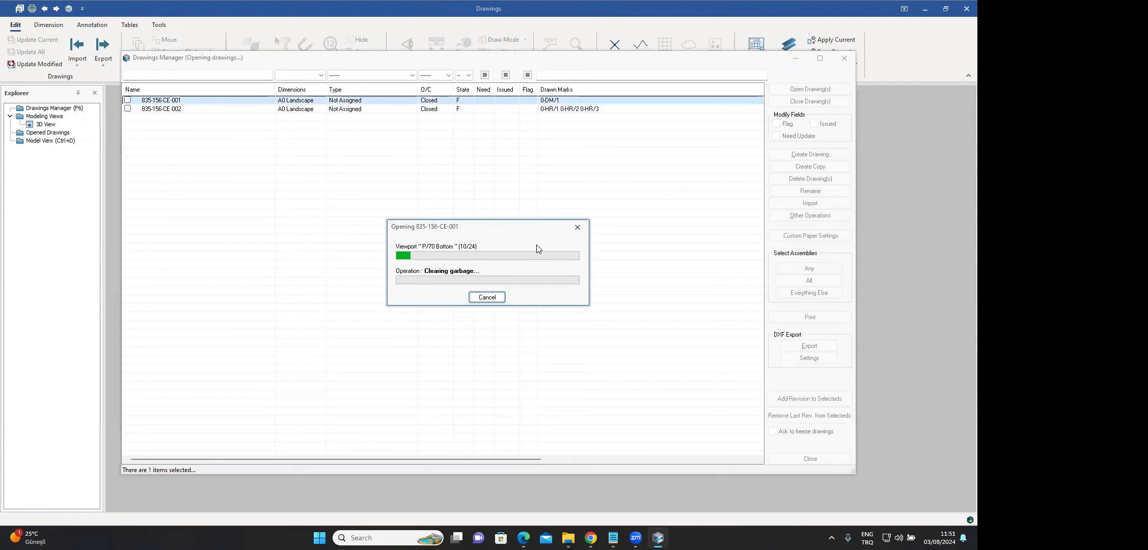
click(802, 460)
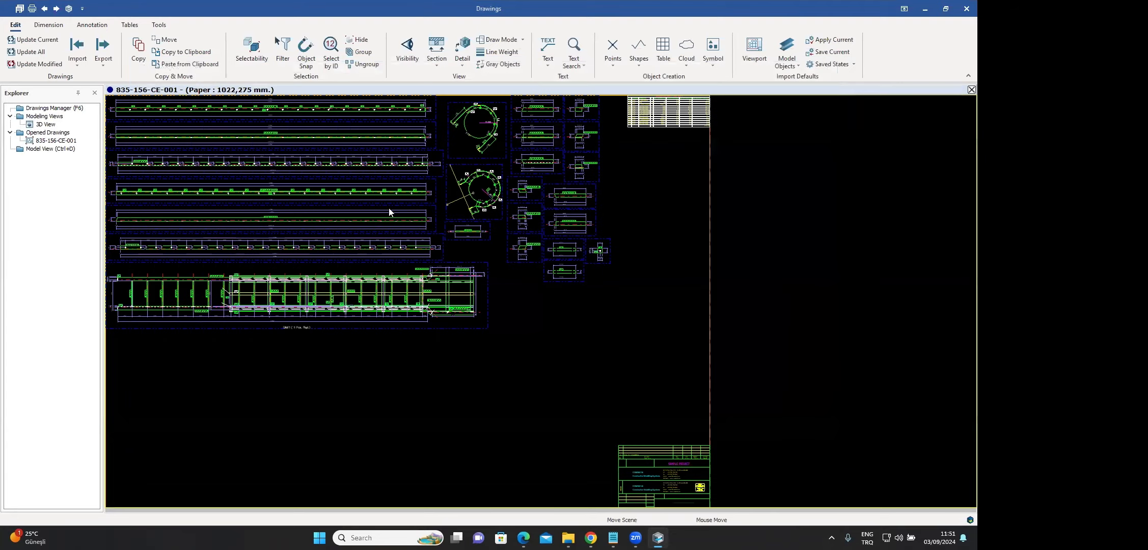
- Examine the ISA70X70X5 ladder stringer part views P/62 and P/63, including their hole spacing and overall dimensions
mouse_move(200, 154)
middle_down()
mouse_move(325, 226)
mouse_move(370, 213)
middle_up()
scroll(328, 227, up, 7)
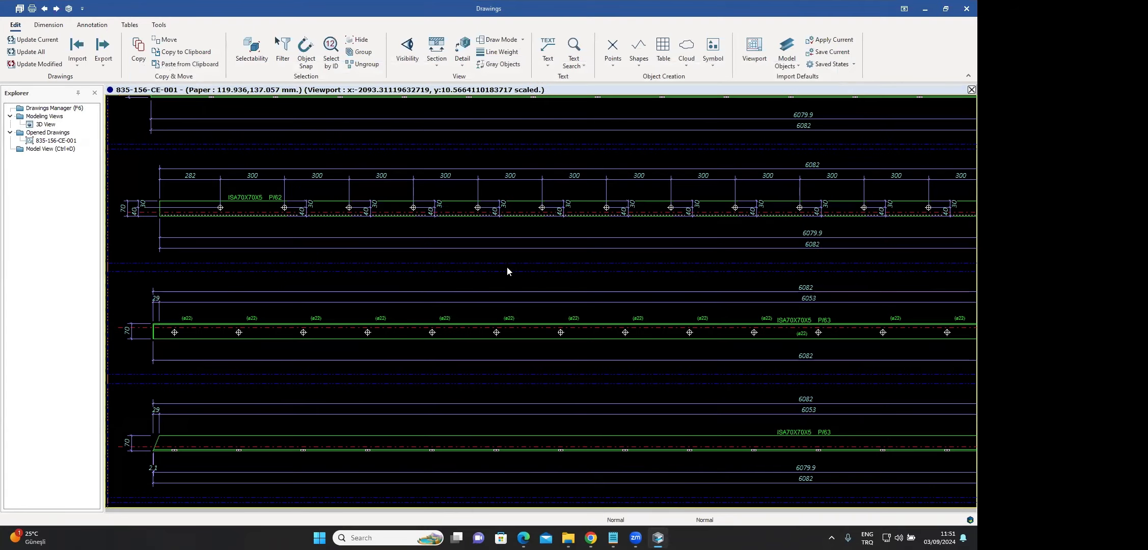
mouse_move(454, 156)
middle_down()
mouse_move(479, 248)
mouse_move(466, 287)
middle_up()
scroll(288, 172, down, 2)
scroll(333, 189, up, 6)
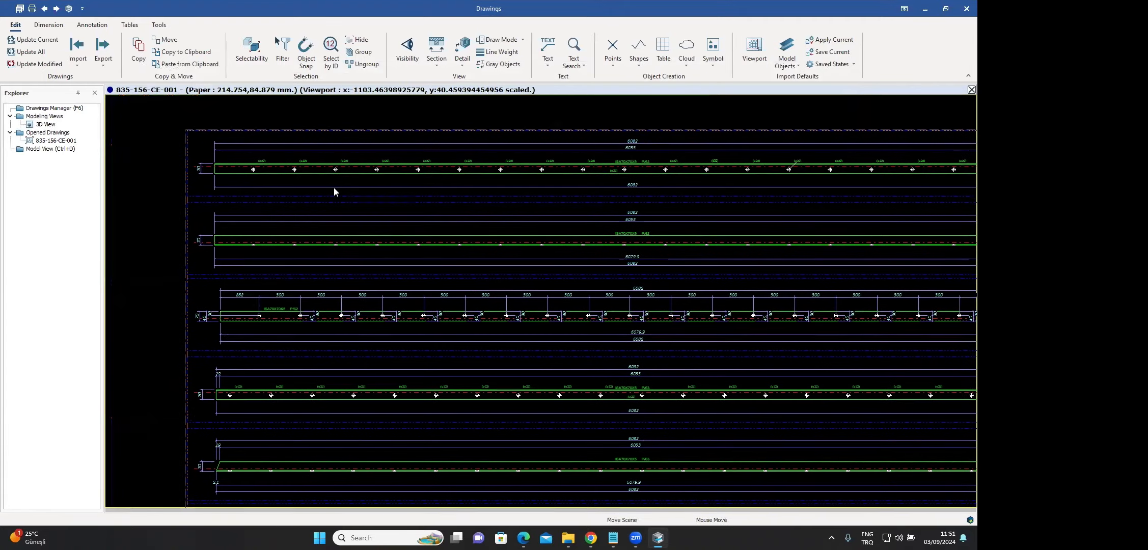
scroll(333, 185, down, 4)
middle_drag(473, 269, 419, 173)
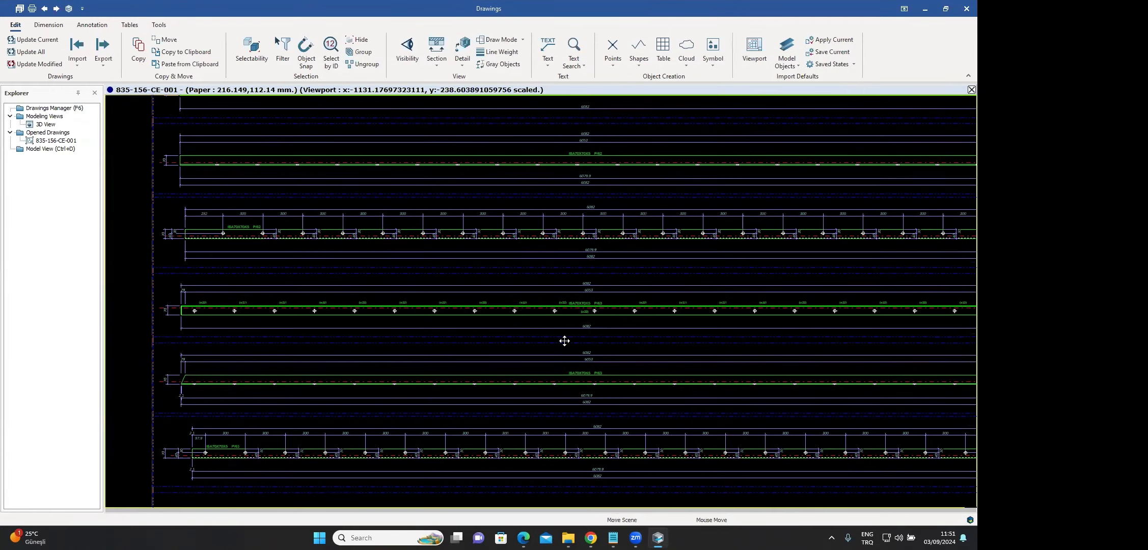
middle_drag(564, 340, 556, 317)
mouse_move(634, 386)
middle_down()
mouse_move(582, 327)
mouse_move(627, 338)
middle_up()
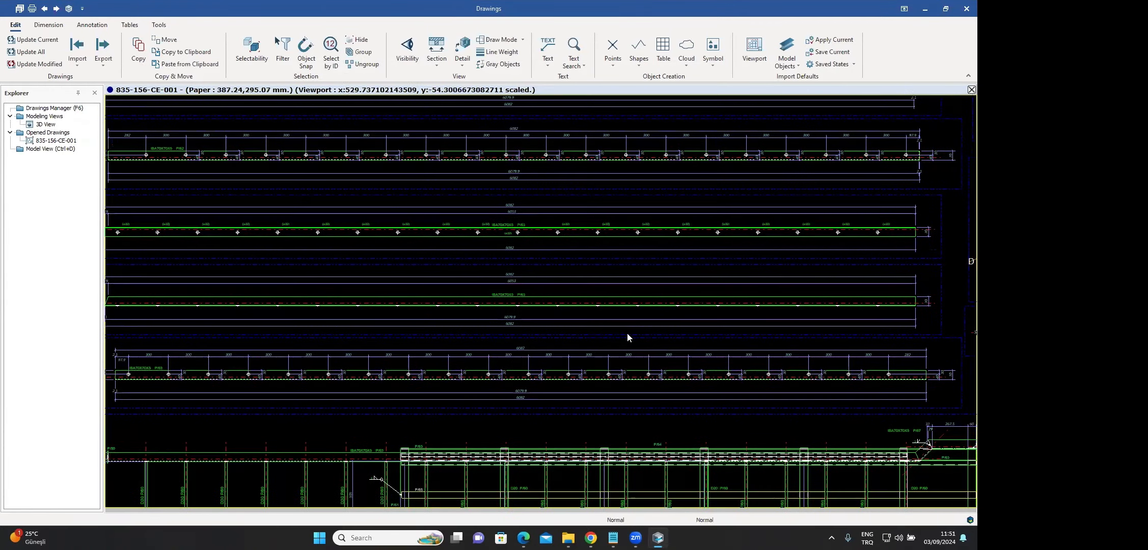
- Follow the stringer views to their far ends and examine the cage hoop section and neighbouring small-part views
scroll(518, 364, up, 5)
middle_drag(518, 364, 338, 320)
middle_drag(598, 312, 357, 312)
scroll(357, 312, down, 3)
middle_drag(508, 359, 245, 345)
scroll(352, 331, down, 1)
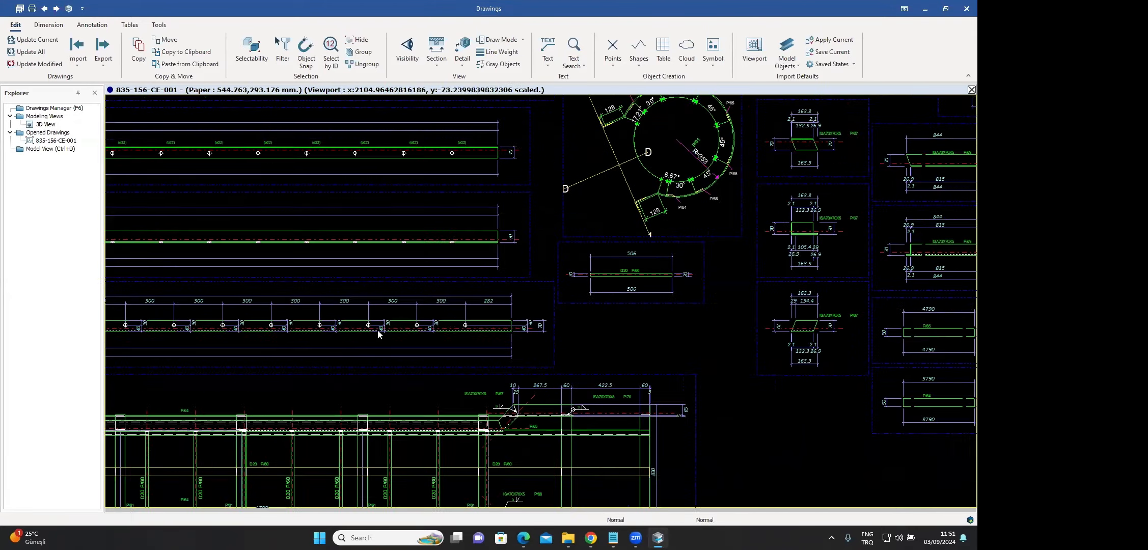
- Examine the part views, dimensions, material list and DM/1 assembly view on drawing 835-156-CE-001
scroll(394, 318, down, 1)
middle_drag(627, 207, 541, 279)
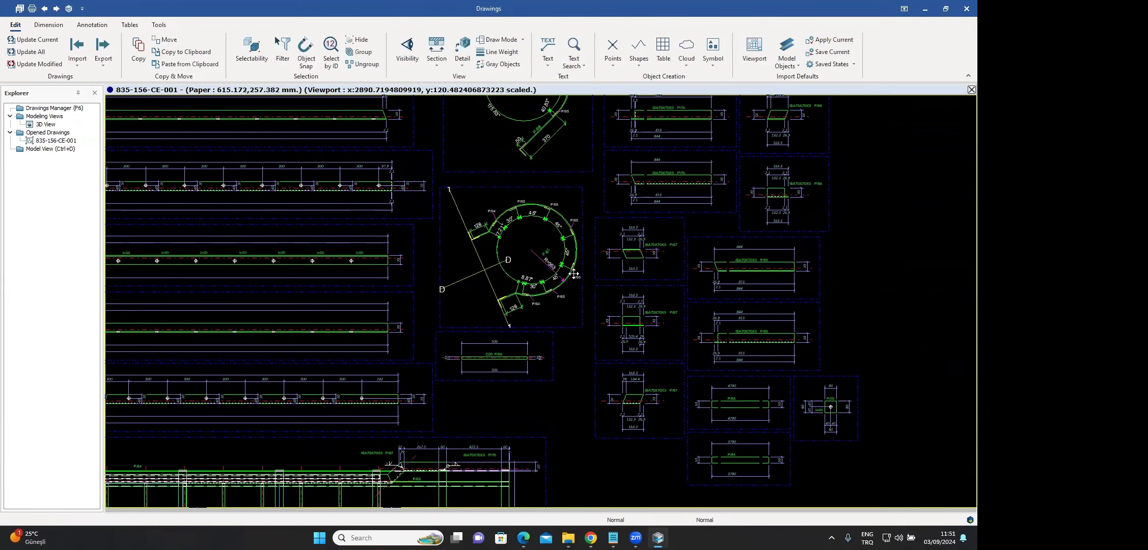
scroll(561, 251, up, 2)
mouse_move(568, 226)
middle_down()
mouse_move(374, 286)
mouse_move(298, 367)
middle_up()
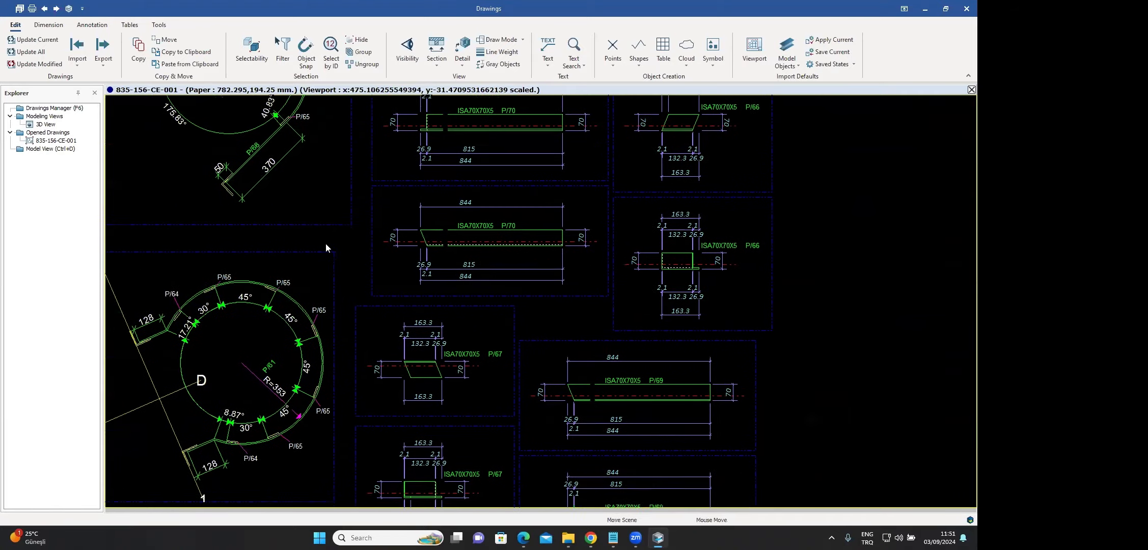
scroll(325, 238, down, 7)
scroll(313, 141, up, 6)
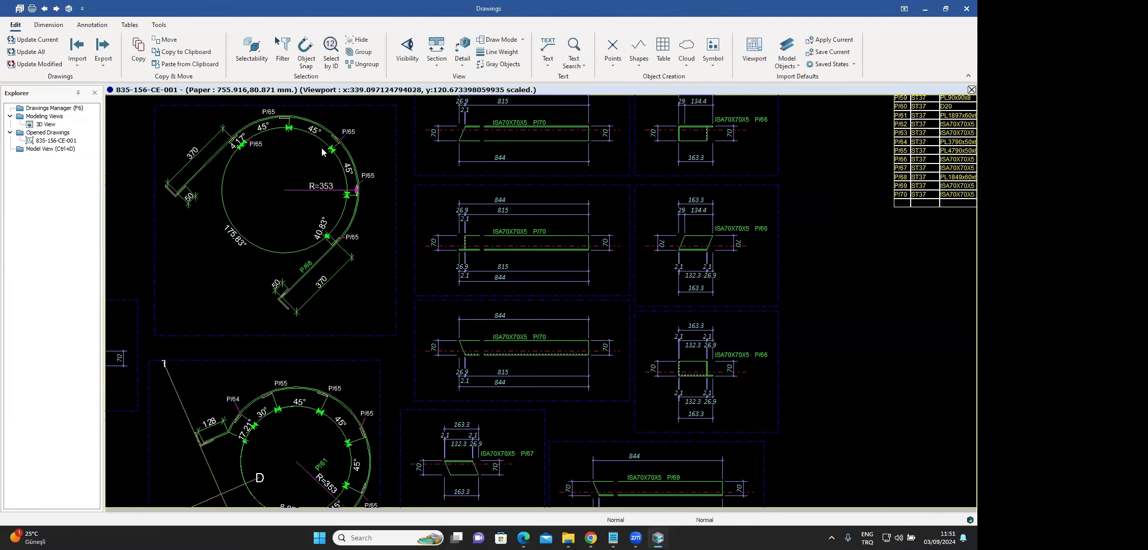
scroll(287, 137, up, 4)
scroll(334, 157, down, 11)
scroll(678, 326, up, 5)
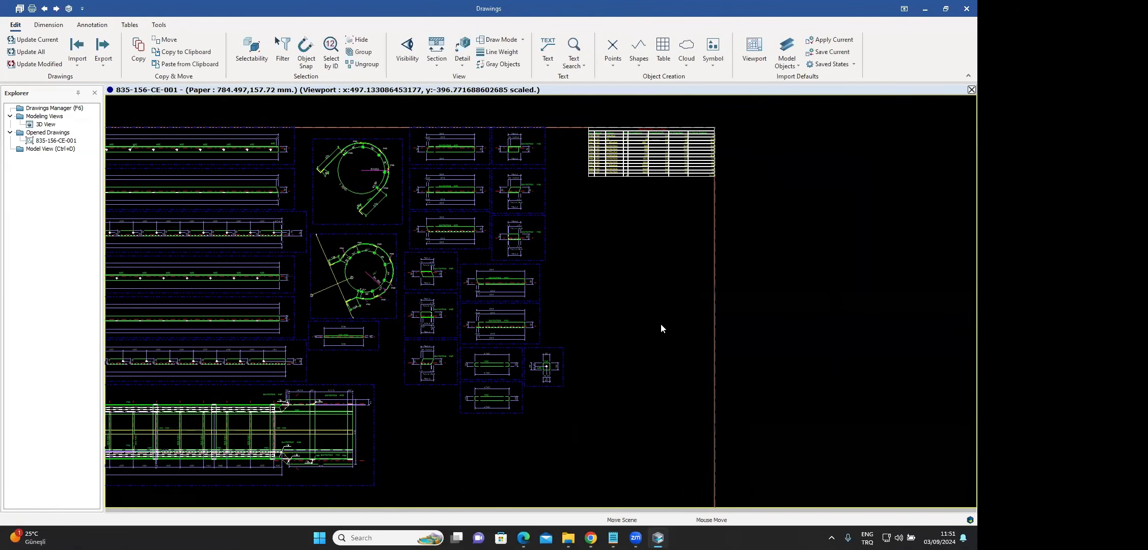
mouse_move(681, 312)
middle_down()
mouse_move(624, 348)
mouse_move(671, 344)
middle_up()
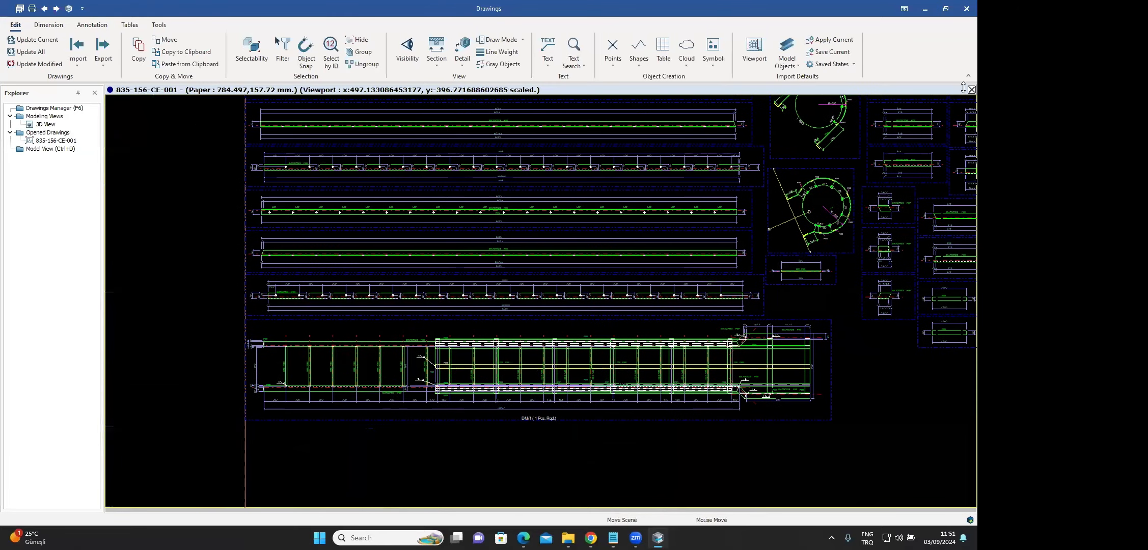
scroll(655, 319, up, 1)
middle_drag(479, 260, 447, 302)
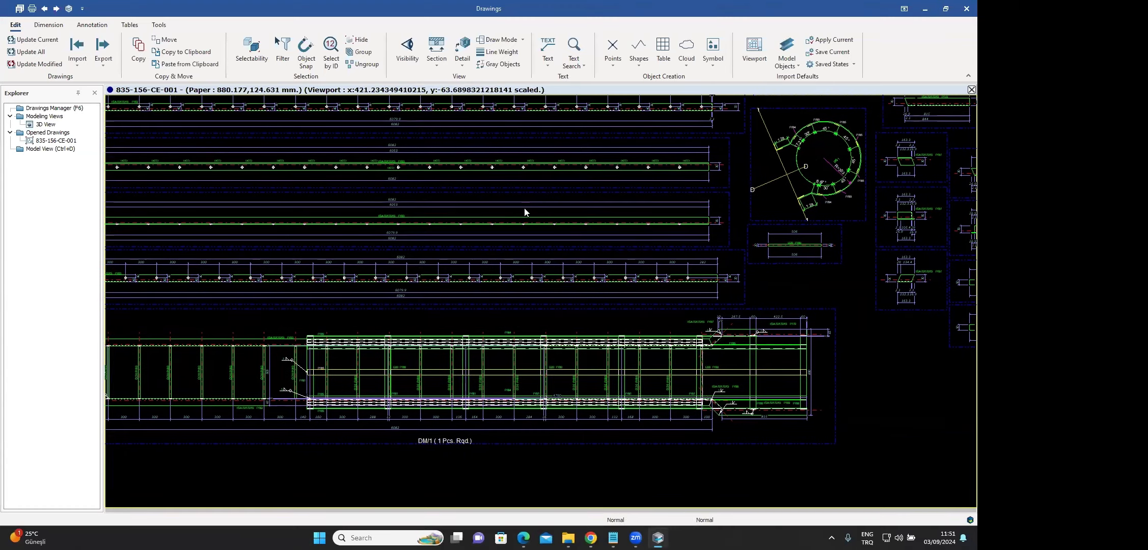
- Close the drawing and open the recent project UNIT 146 MILL DETAIL.px2 without saving the current project
click(972, 89)
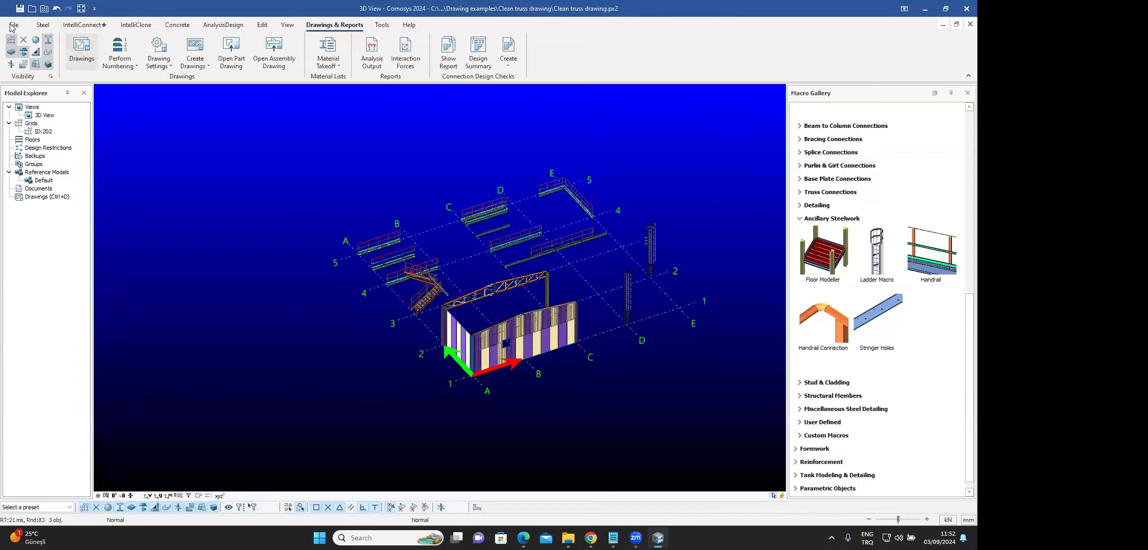
click(11, 25)
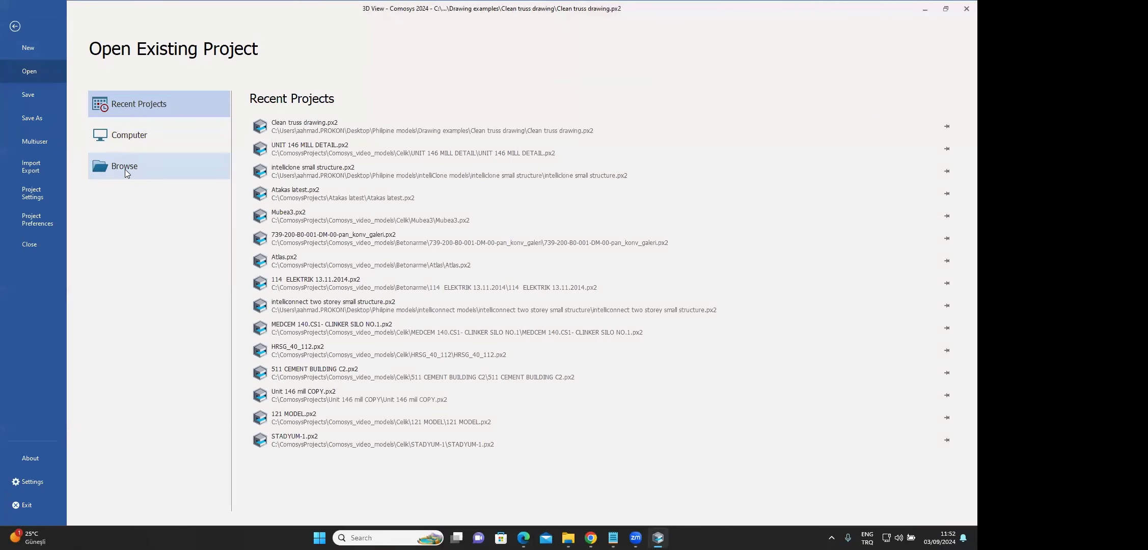
click(323, 147)
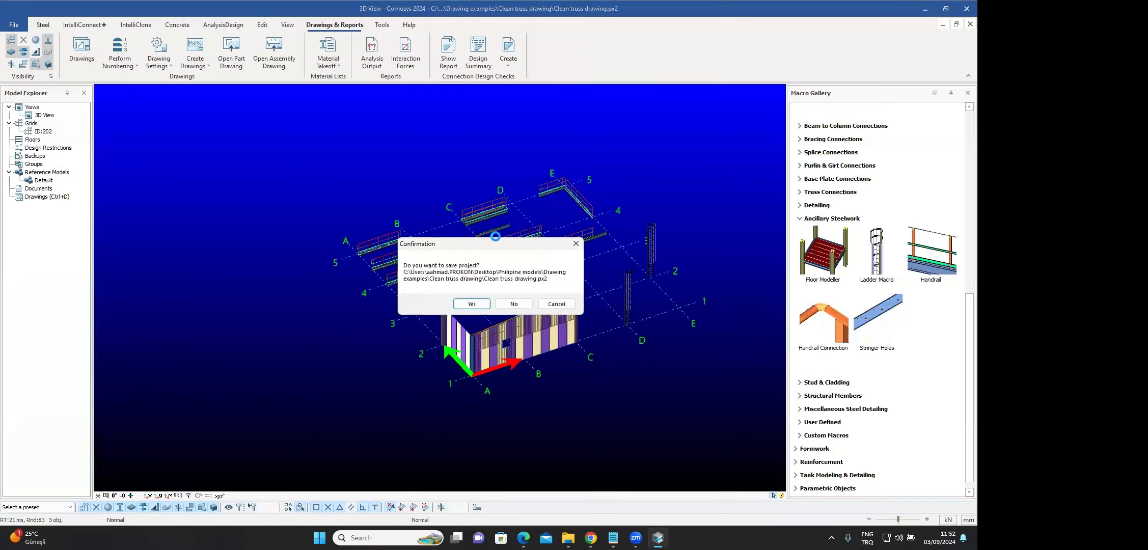
click(512, 302)
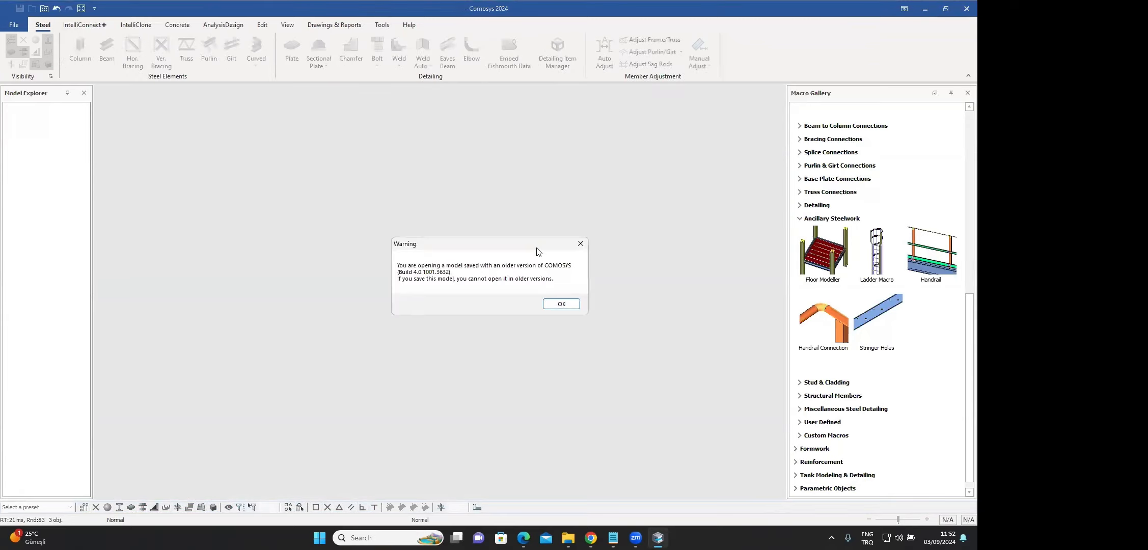
click(558, 302)
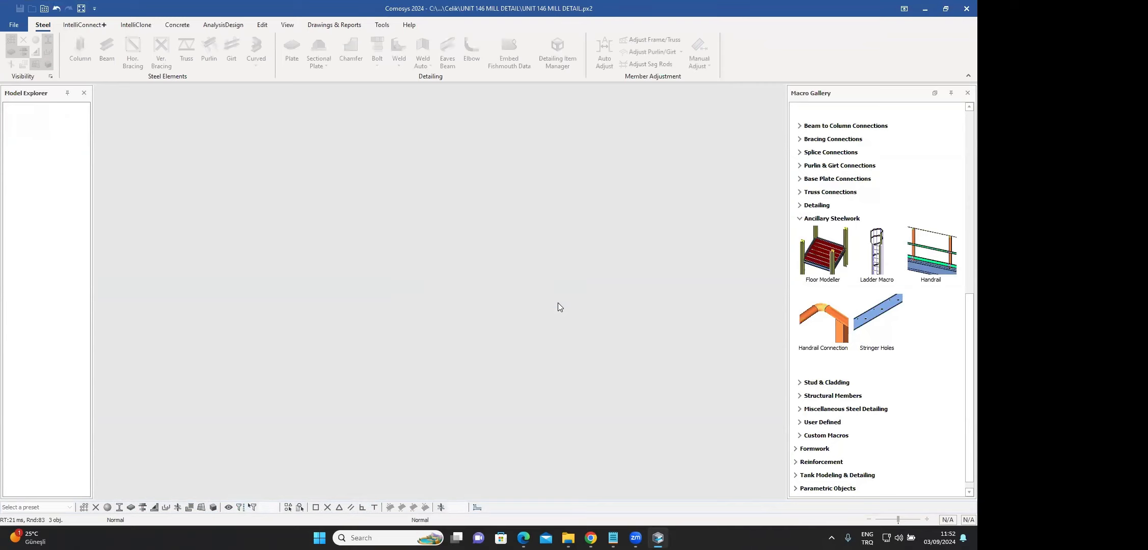
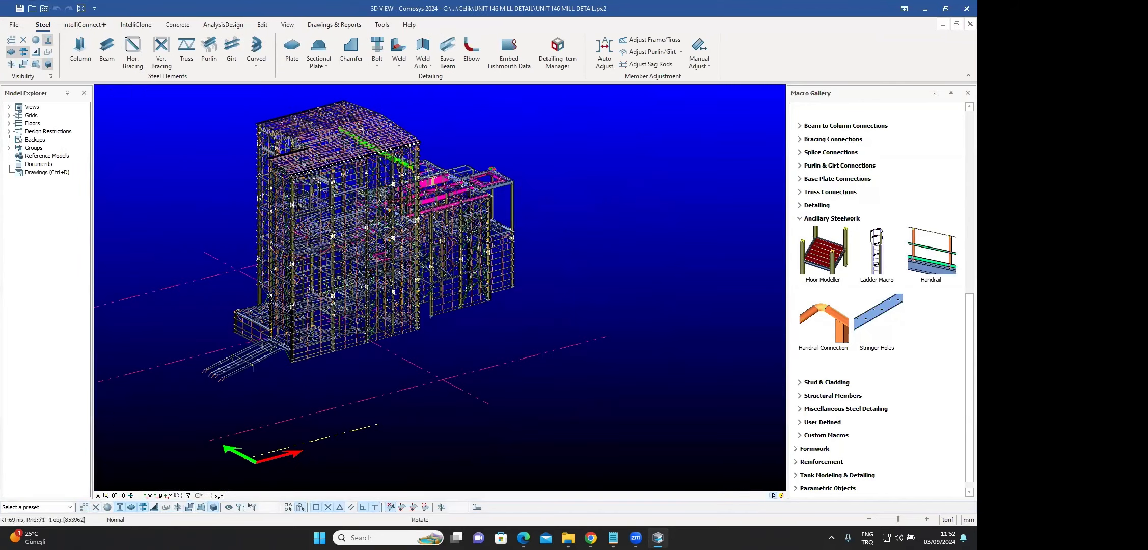
- Examine the mill building's steel framing in 3D, focusing on the magenta girders and the adjoining platform
middle_drag(440, 288, 474, 298)
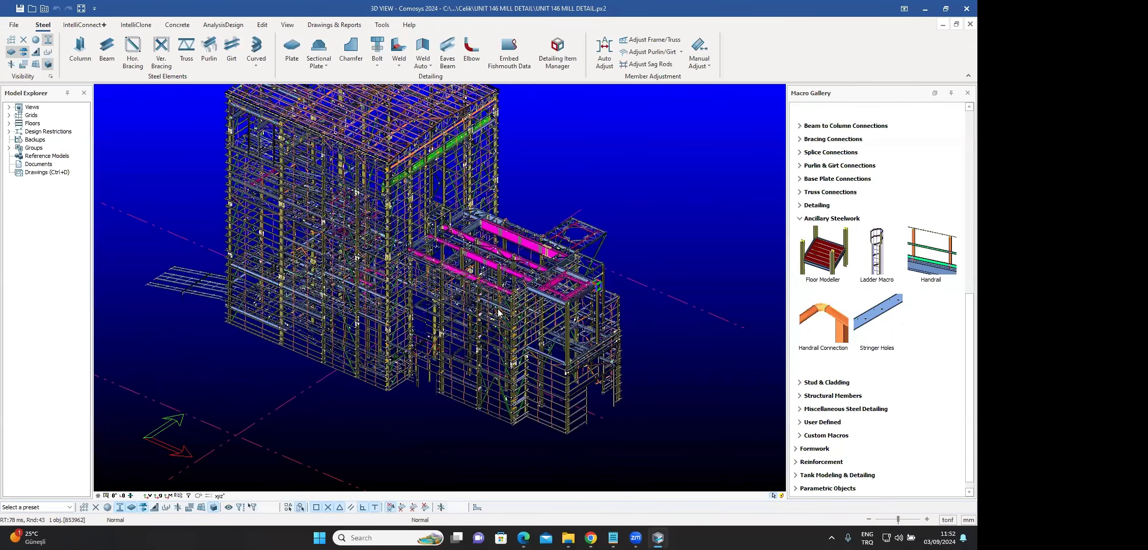
scroll(501, 305, up, 3)
scroll(591, 246, up, 3)
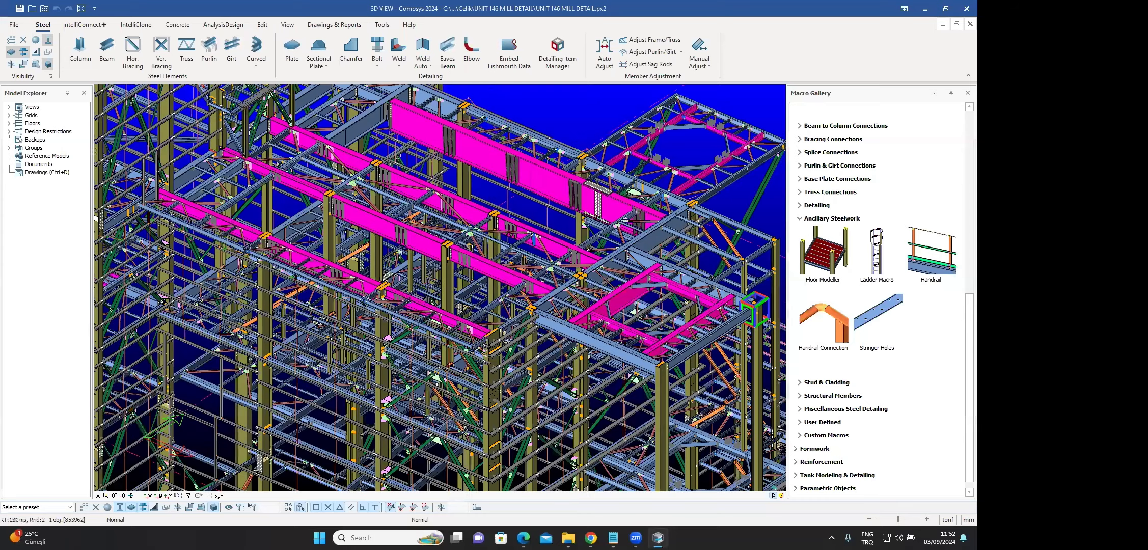
scroll(615, 179, up, 3)
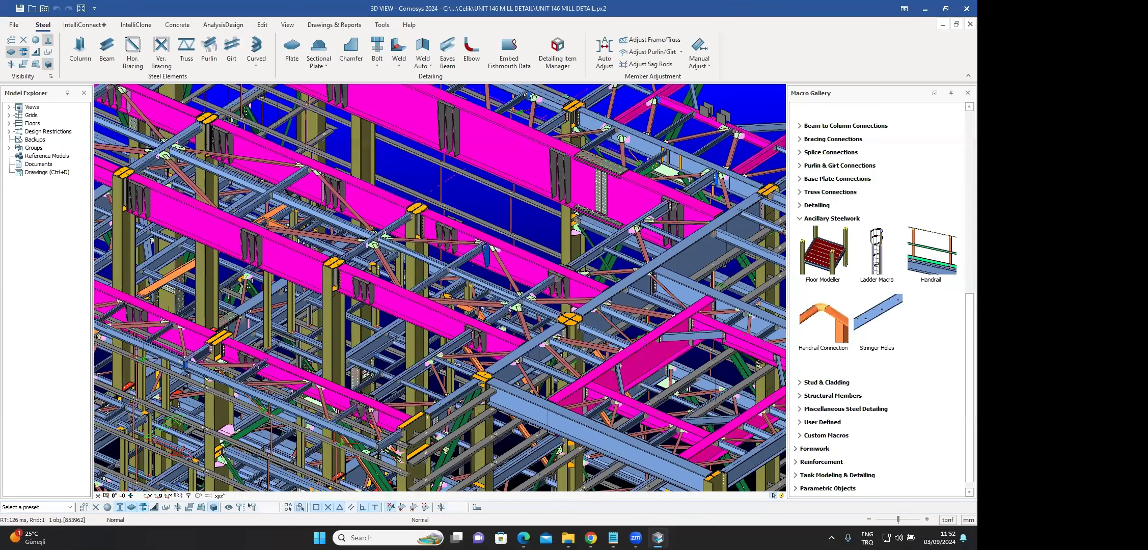
middle_drag(439, 185, 328, 334)
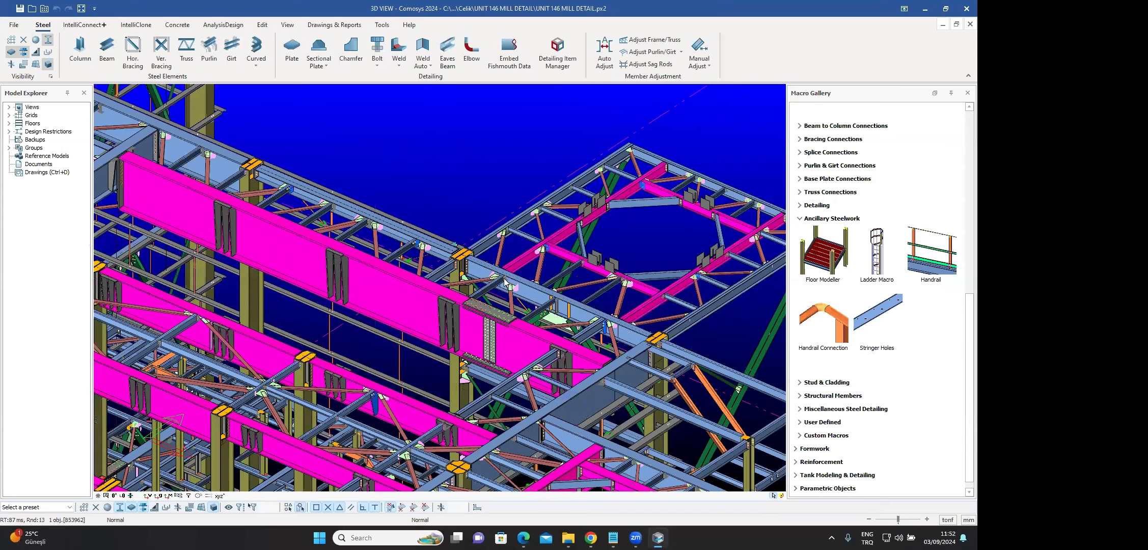
scroll(685, 333, down, 7)
middle_drag(686, 333, 707, 382)
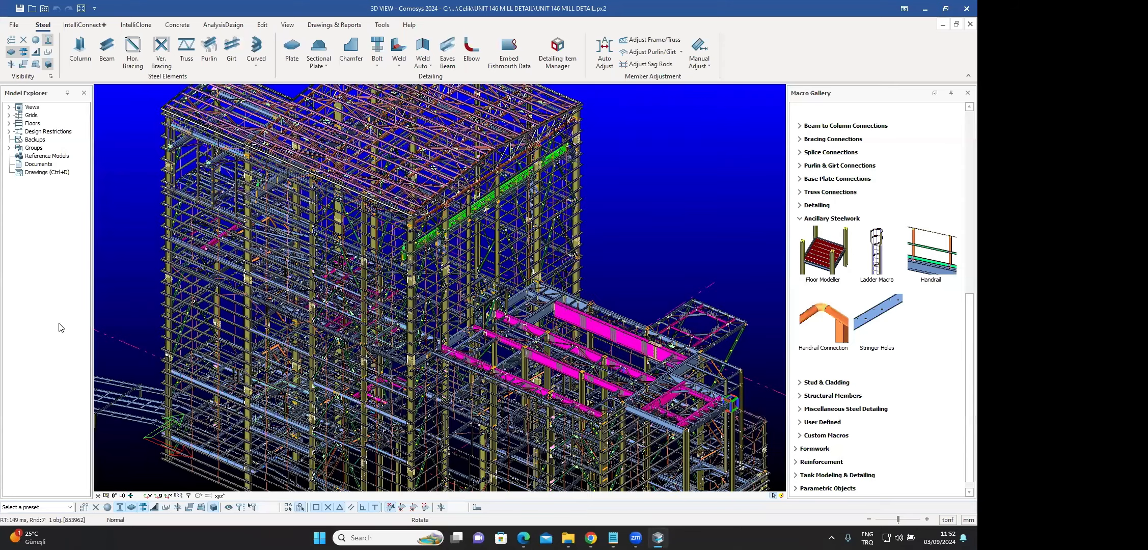
- Open the saved view Plan at elev. 22200 from the model's views
click(8, 107)
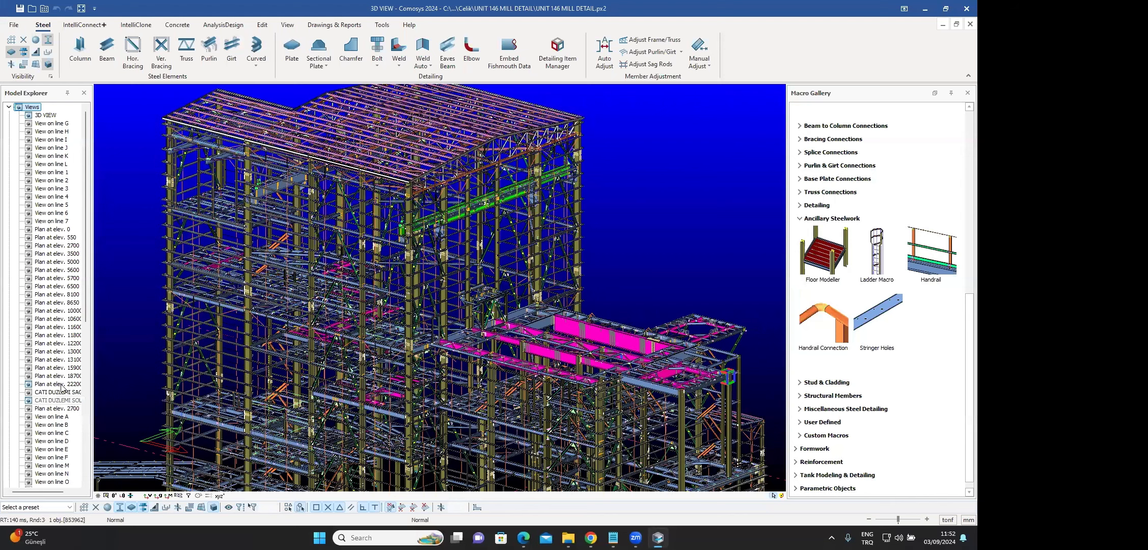
double_click(61, 385)
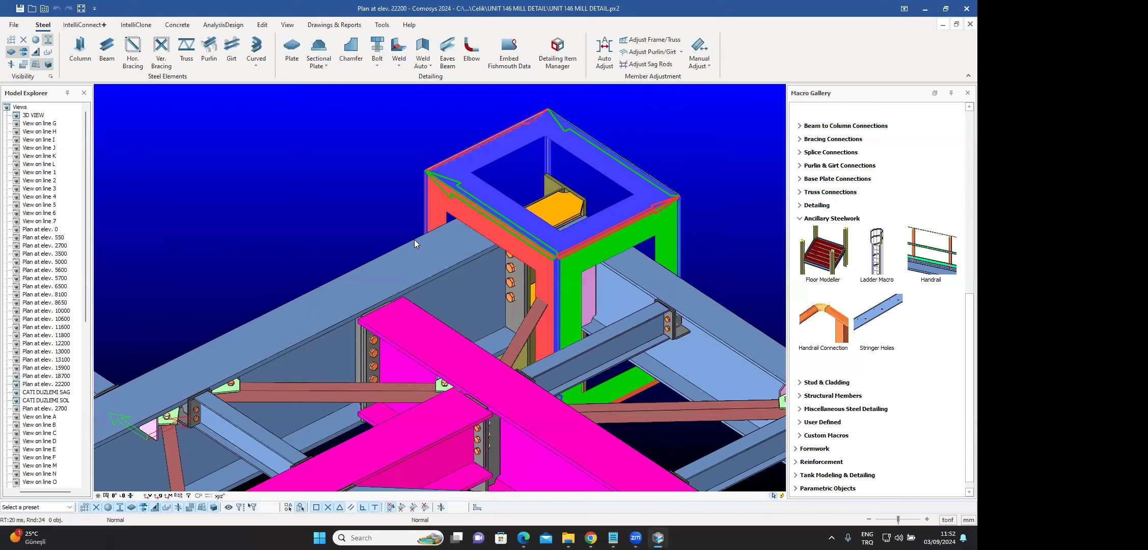
scroll(416, 242, down, 10)
middle_drag(385, 290, 378, 280)
middle_drag(346, 221, 530, 288)
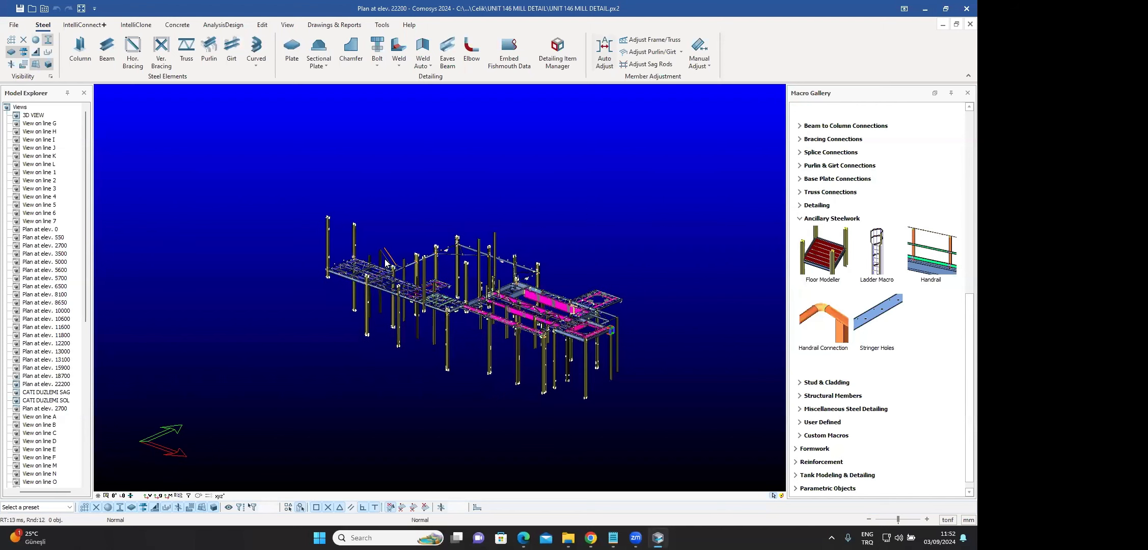
- Examine the beams, horizontal bracing and connections of the floor framing at elevation 22200
scroll(364, 258, up, 10)
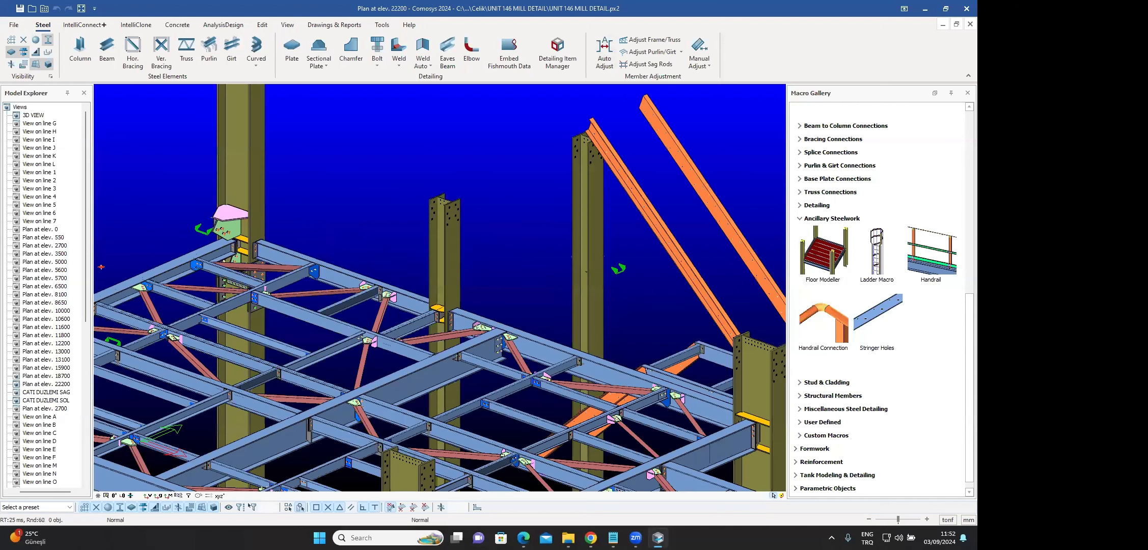
scroll(367, 197, down, 8)
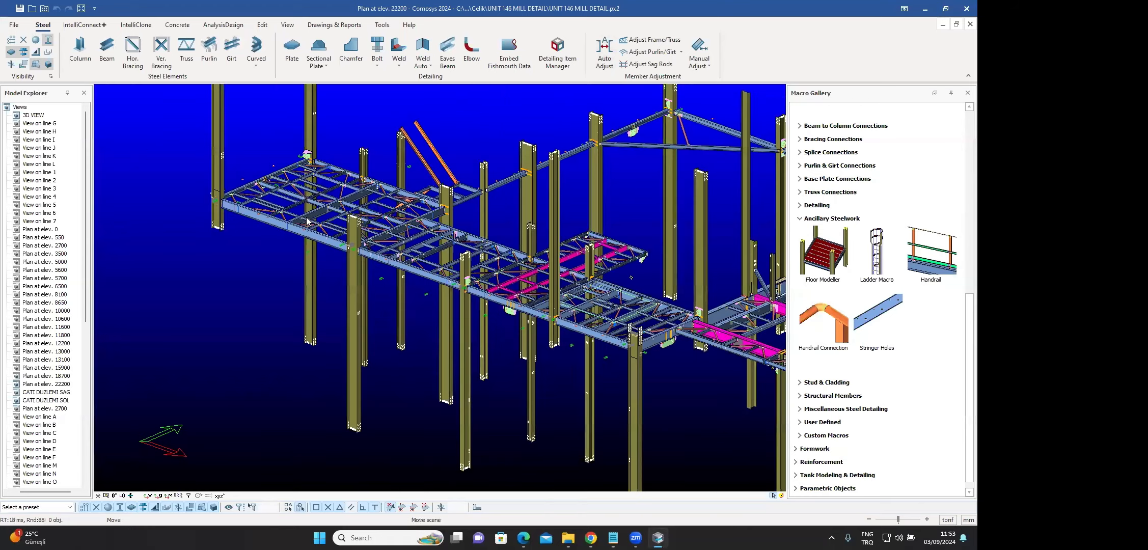
middle_drag(451, 224, 332, 206)
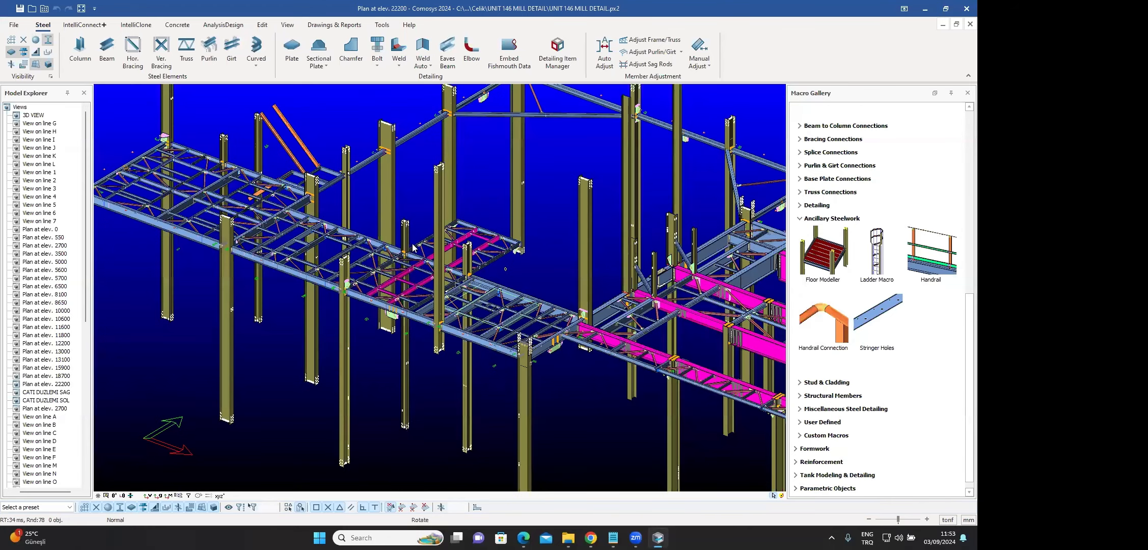
scroll(412, 248, down, 5)
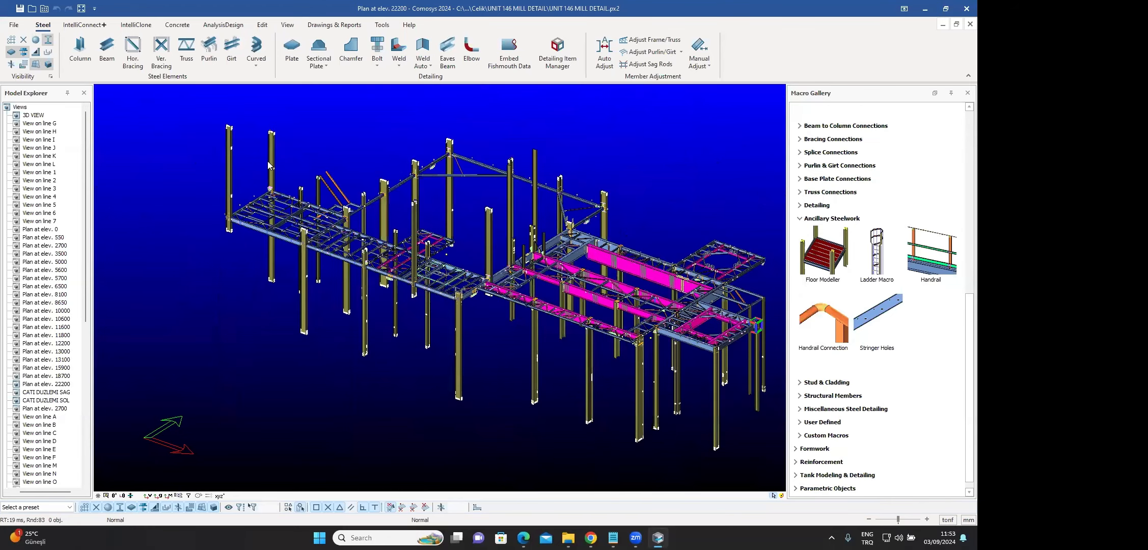
scroll(268, 162, up, 6)
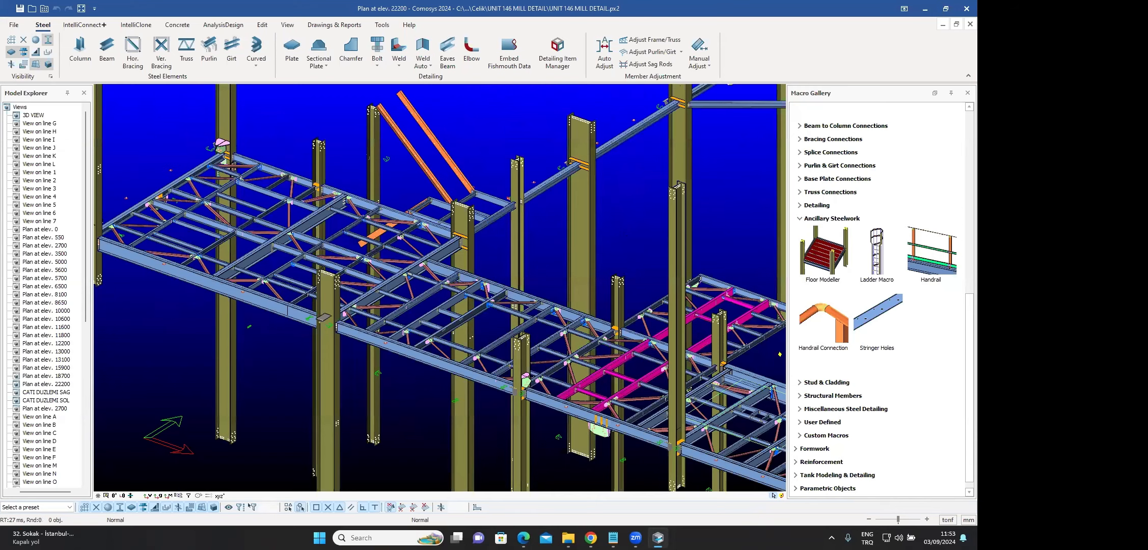
scroll(389, 152, up, 5)
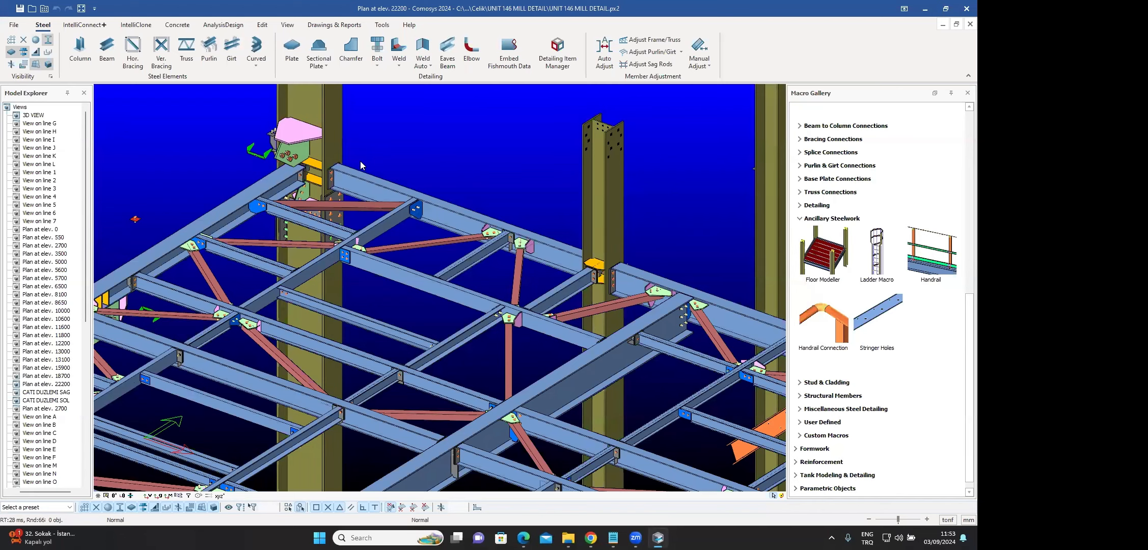
scroll(360, 160, down, 4)
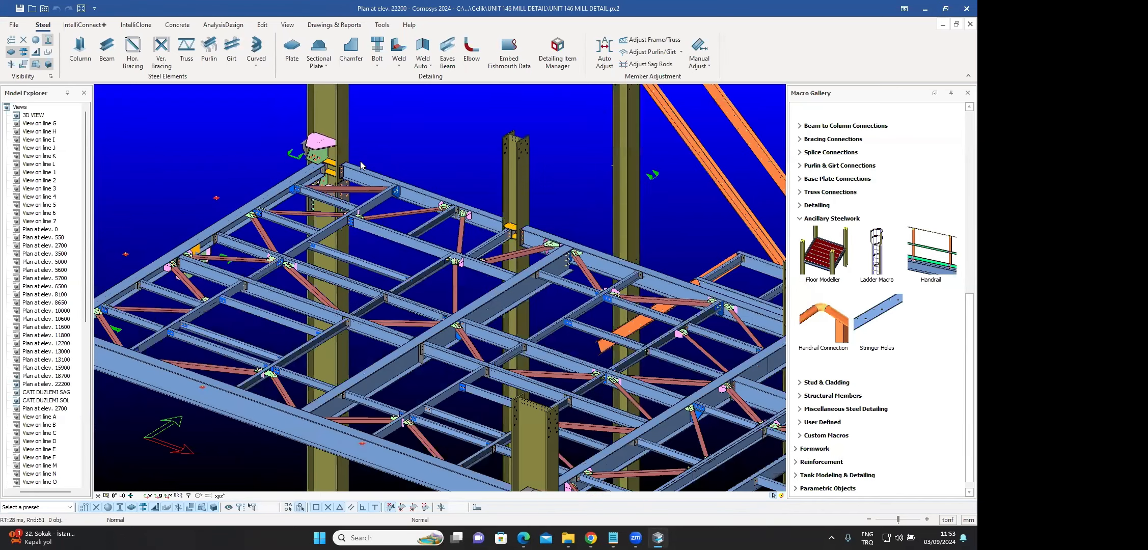
- Make the floor panels visible in the elevation 22200 view and inspect a panel beside the magenta girders
middle_drag(443, 268, 274, 307)
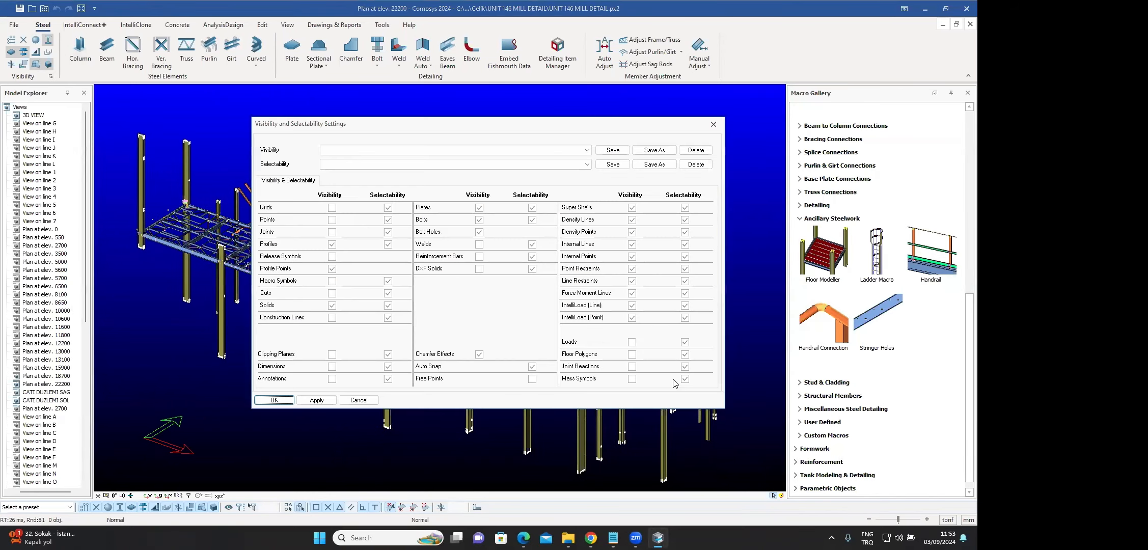
click(629, 342)
click(275, 401)
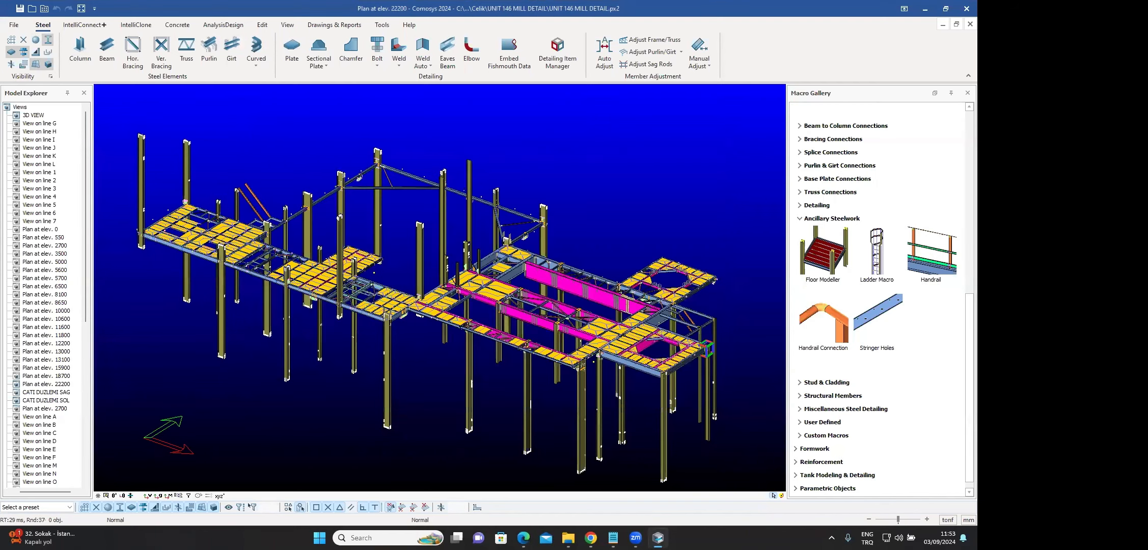
scroll(511, 288, up, 2)
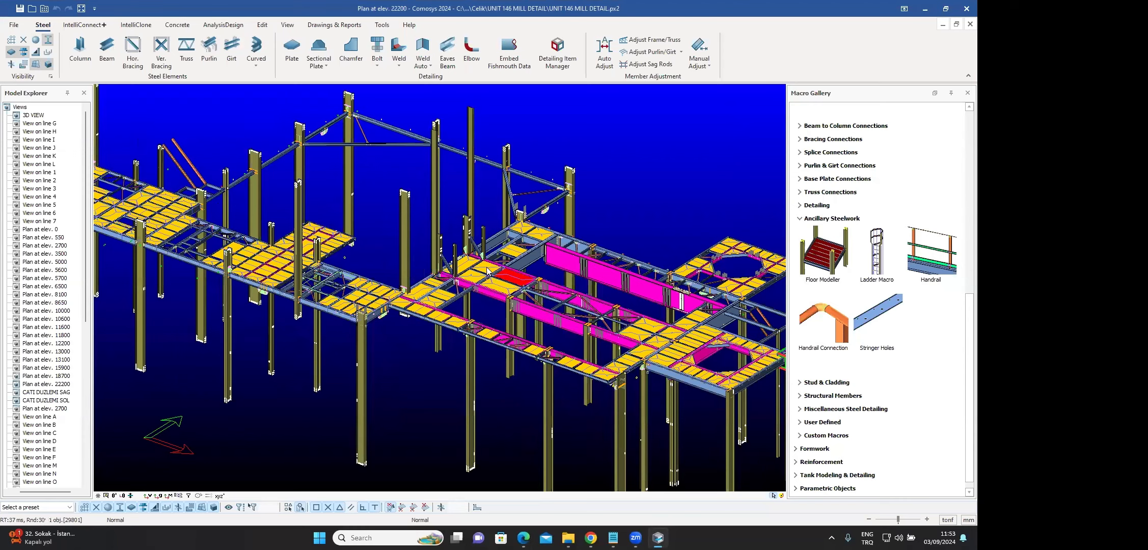
click(475, 275)
click(620, 220)
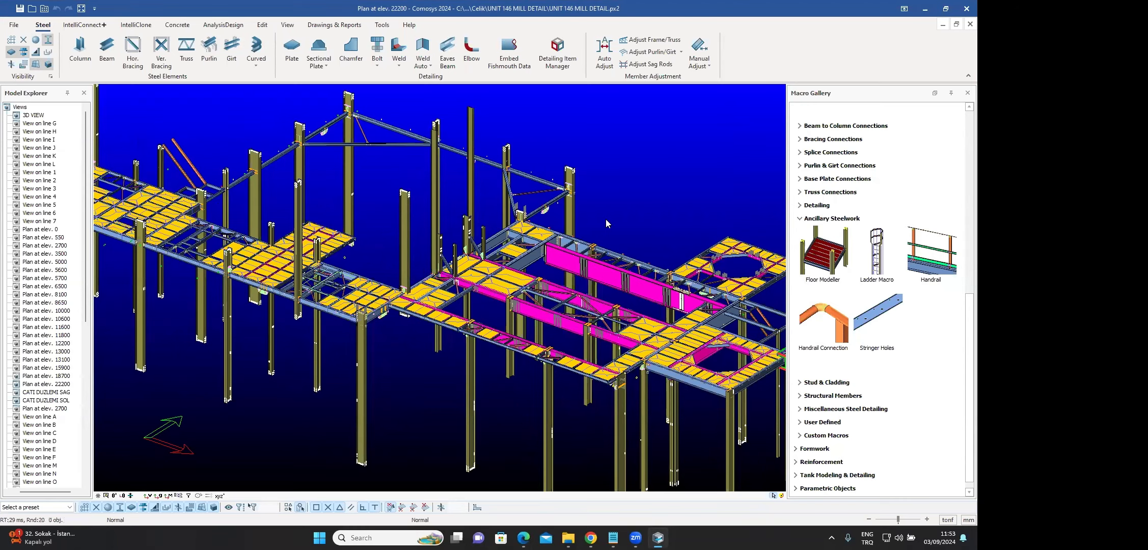
scroll(606, 223, down, 4)
- Expand the model's Floors group to list the floors by elevation
drag(86, 318, 99, 488)
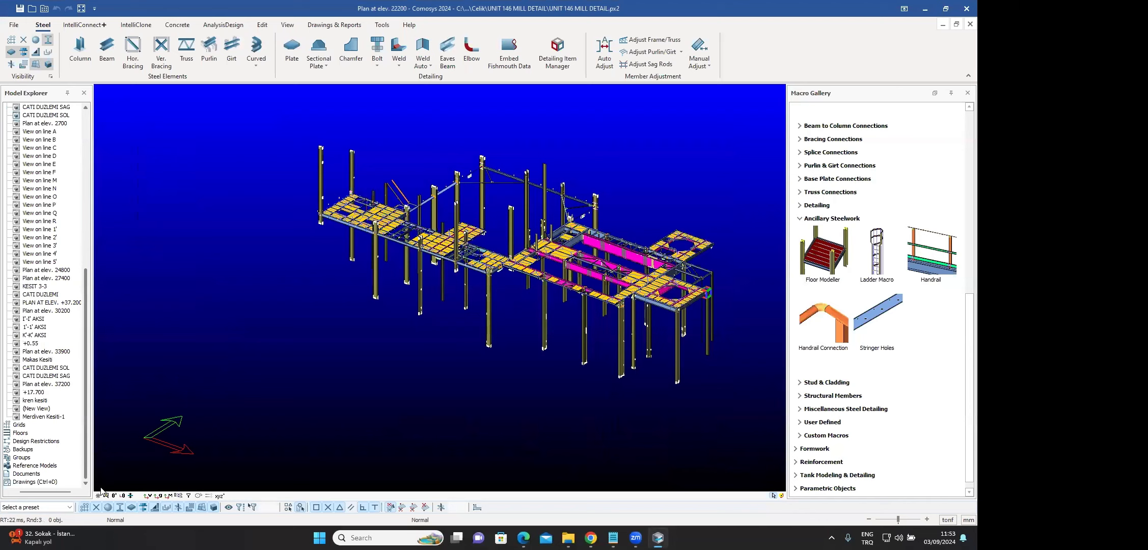
click(15, 433)
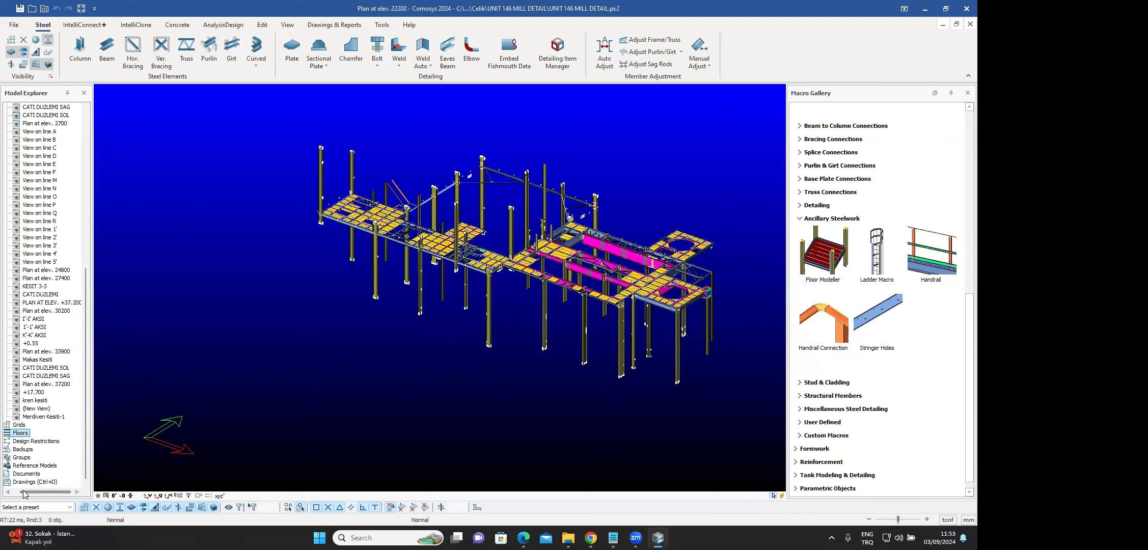
drag(23, 493, 3, 493)
click(8, 433)
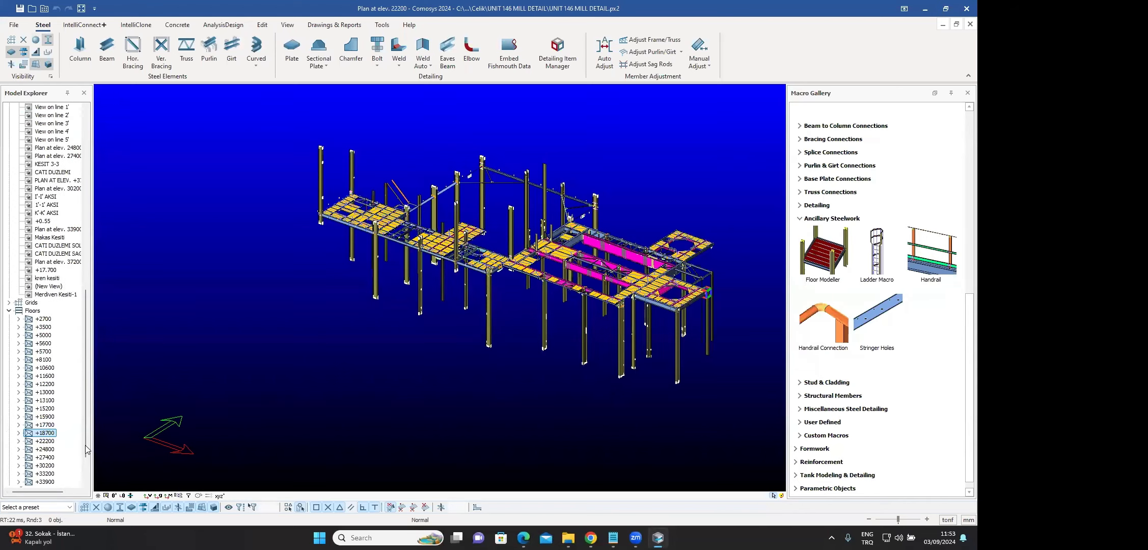
scroll(76, 439, down, 2)
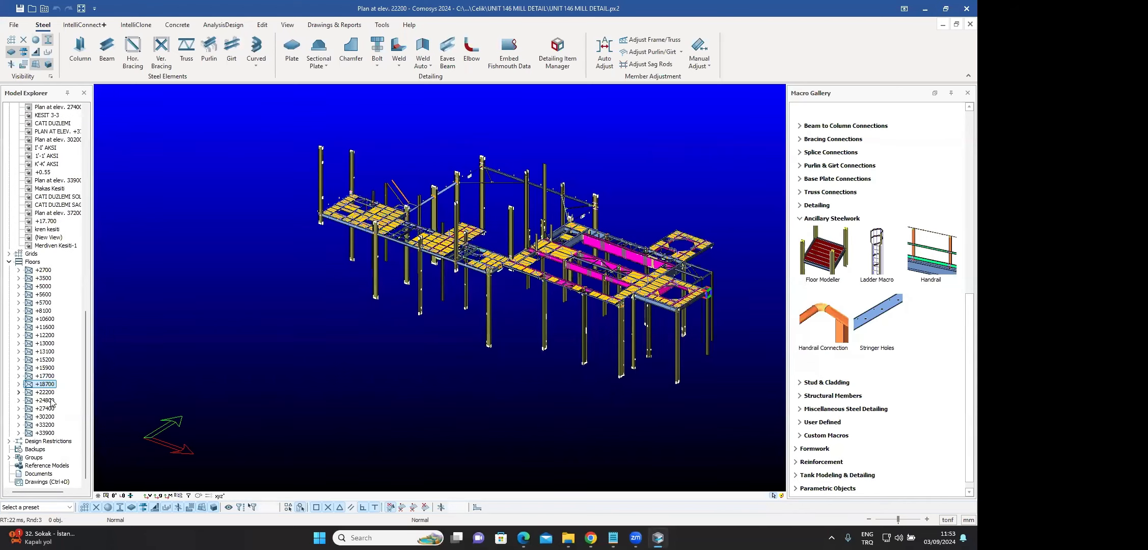
- Clear all existing polygons of the +22200 floor
double_click(45, 392)
right_click(49, 395)
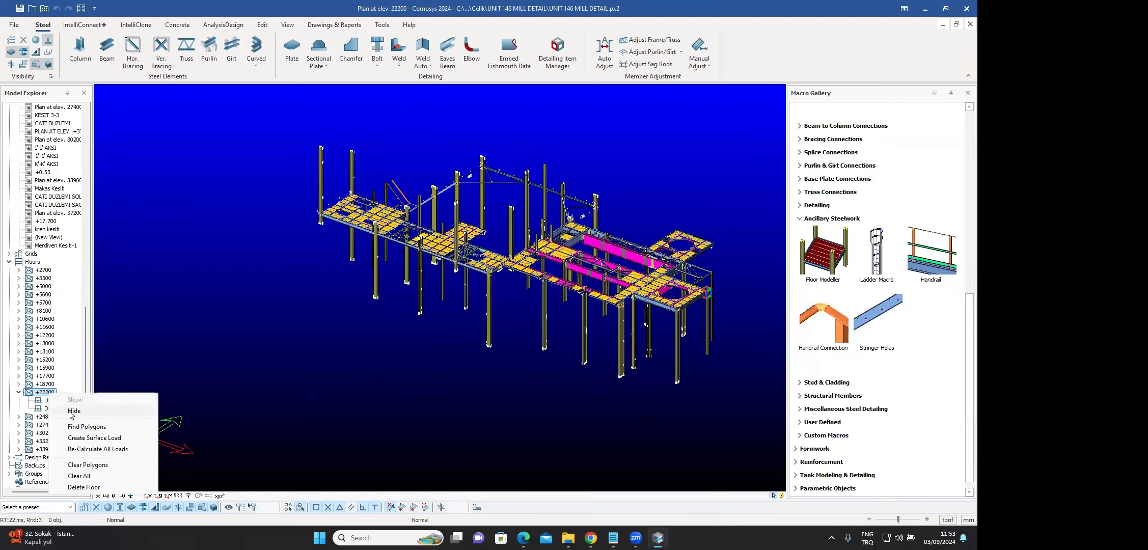
click(89, 468)
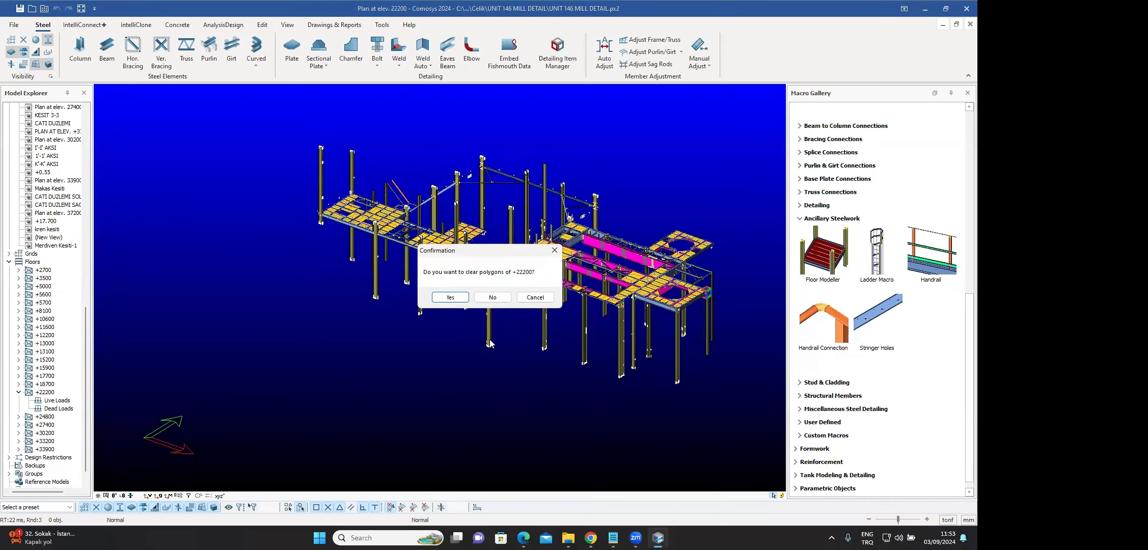
click(450, 300)
- Change the view's profile filter so that horizontal braces are hidden and girts are shown
scroll(358, 206, up, 5)
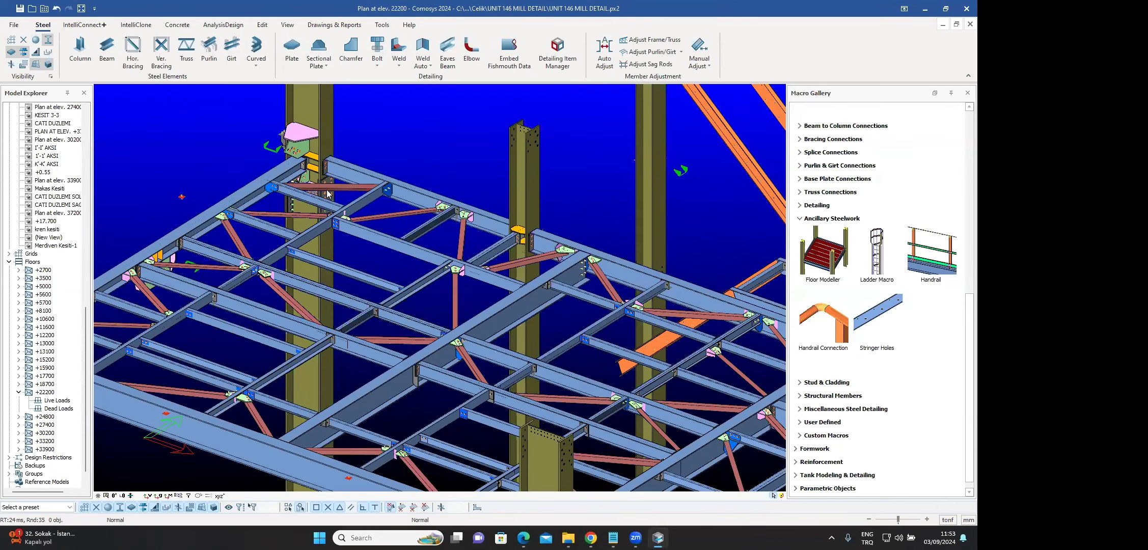
double_click(407, 146)
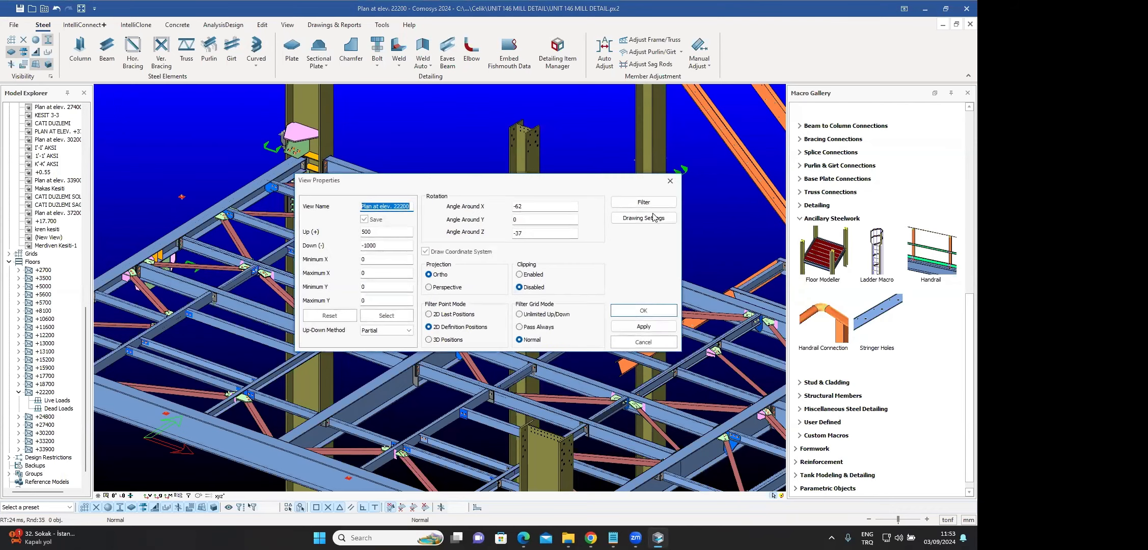
click(644, 202)
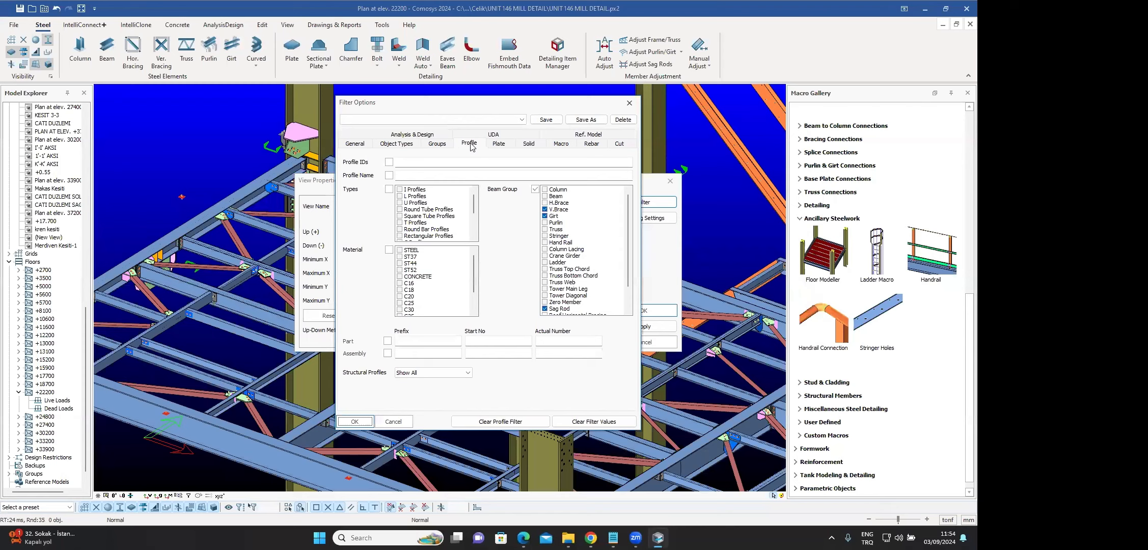
click(469, 145)
click(545, 217)
click(545, 203)
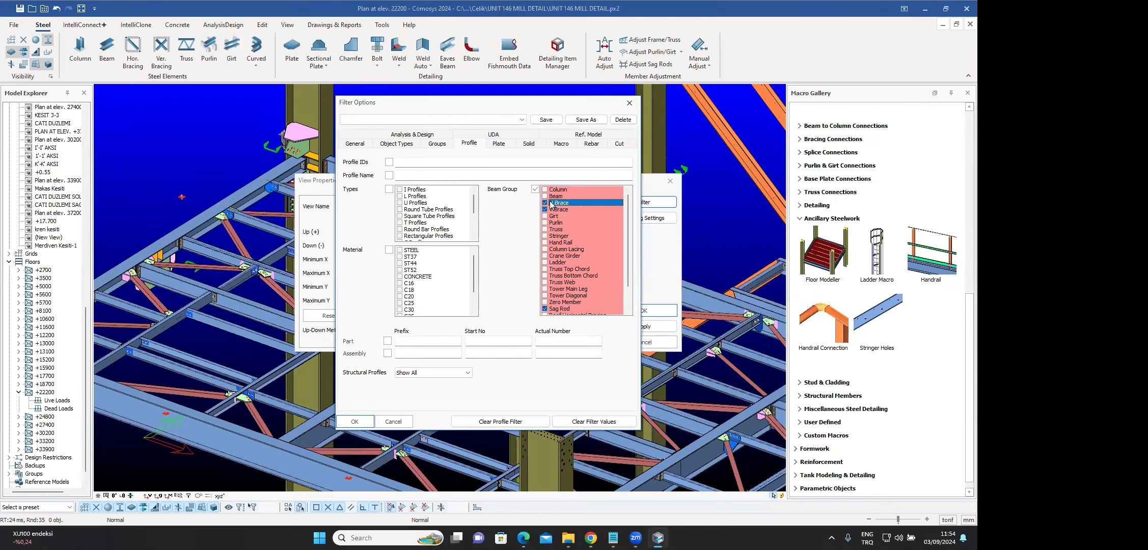
click(354, 422)
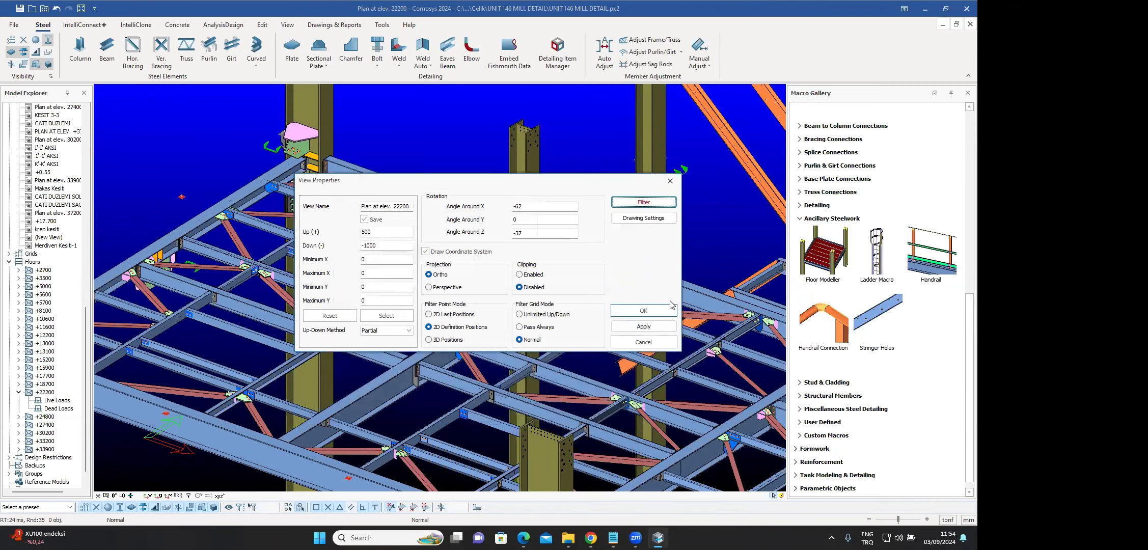
click(643, 310)
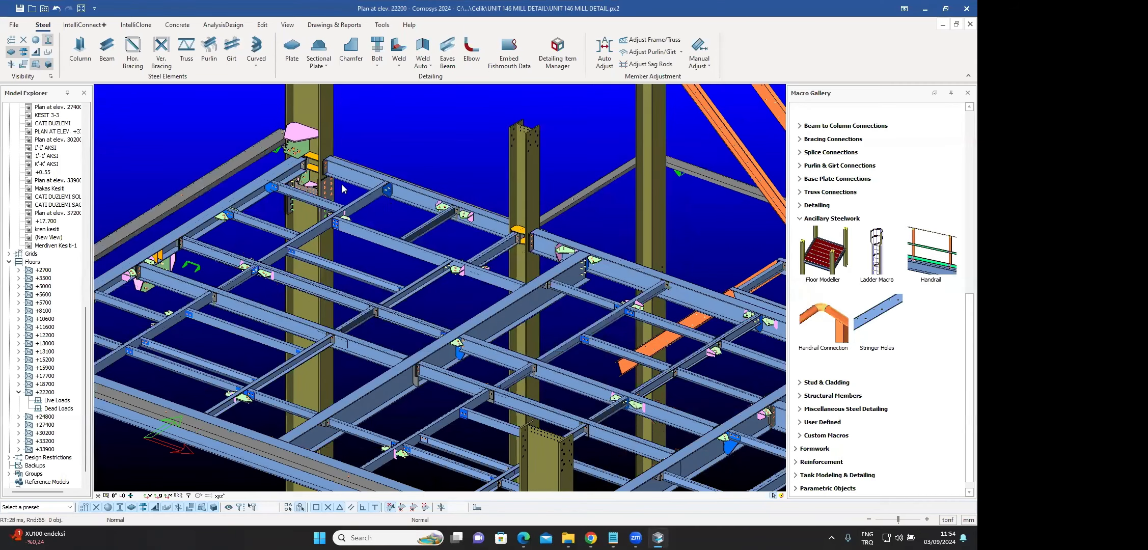
- Examine the beam layout and connections of the elevation 22200 framing with the horizontal bracing hidden
scroll(438, 285, up, 5)
scroll(475, 226, down, 6)
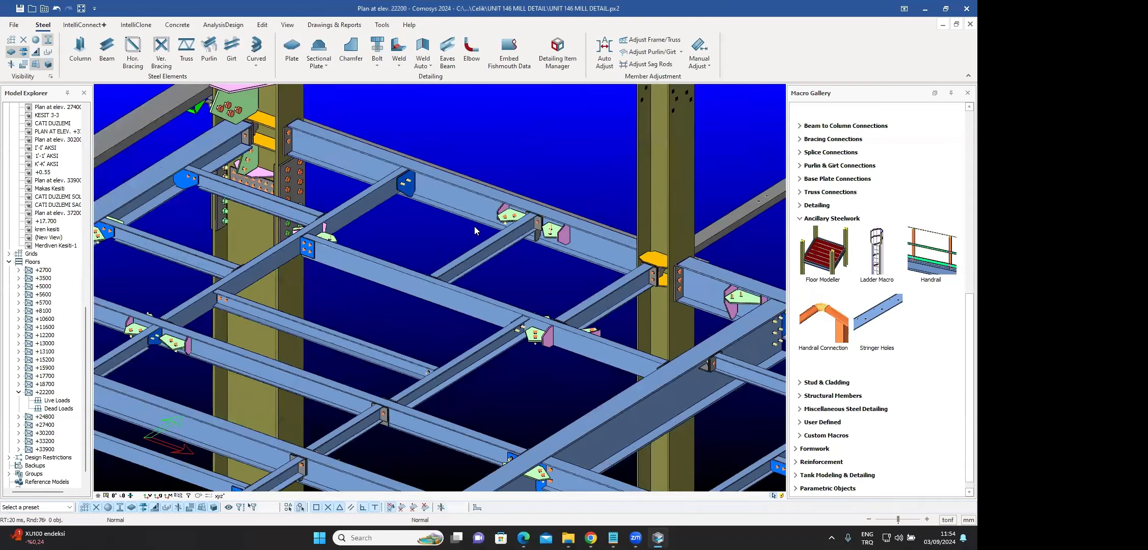
scroll(451, 229, down, 2)
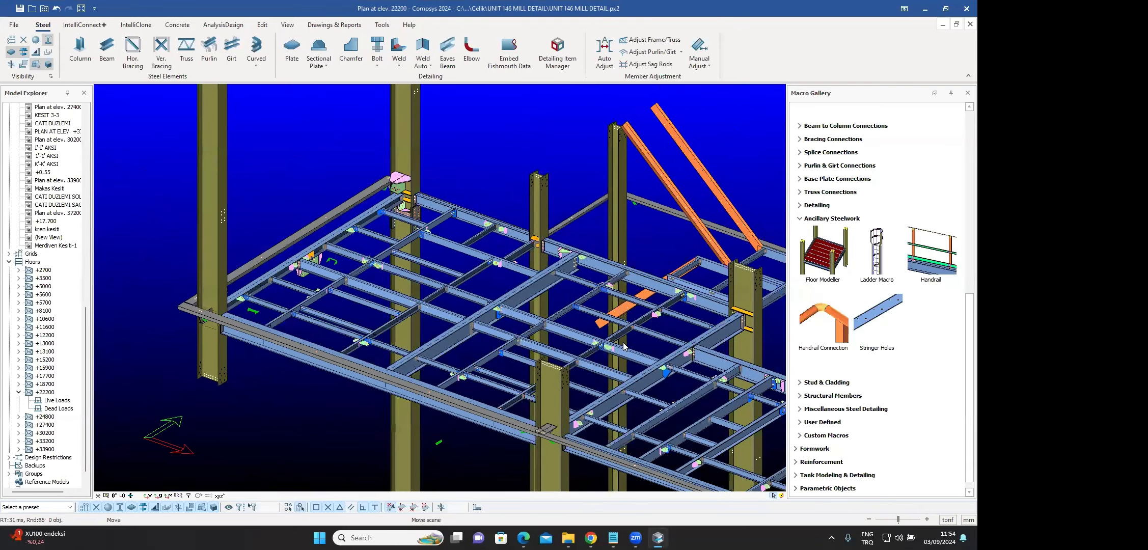
middle_drag(623, 344, 340, 218)
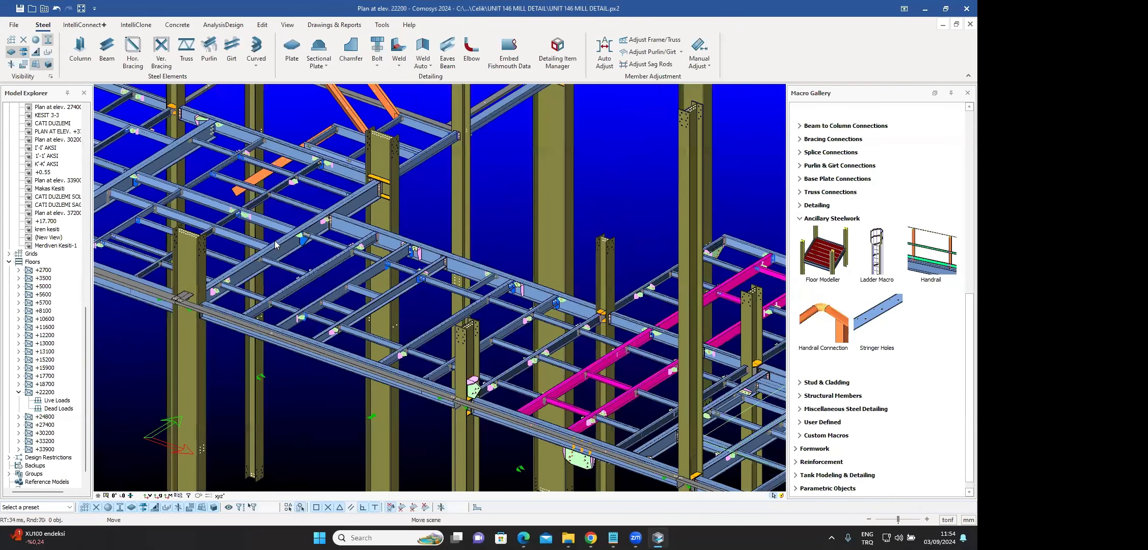
middle_drag(465, 280, 711, 360)
scroll(394, 217, down, 4)
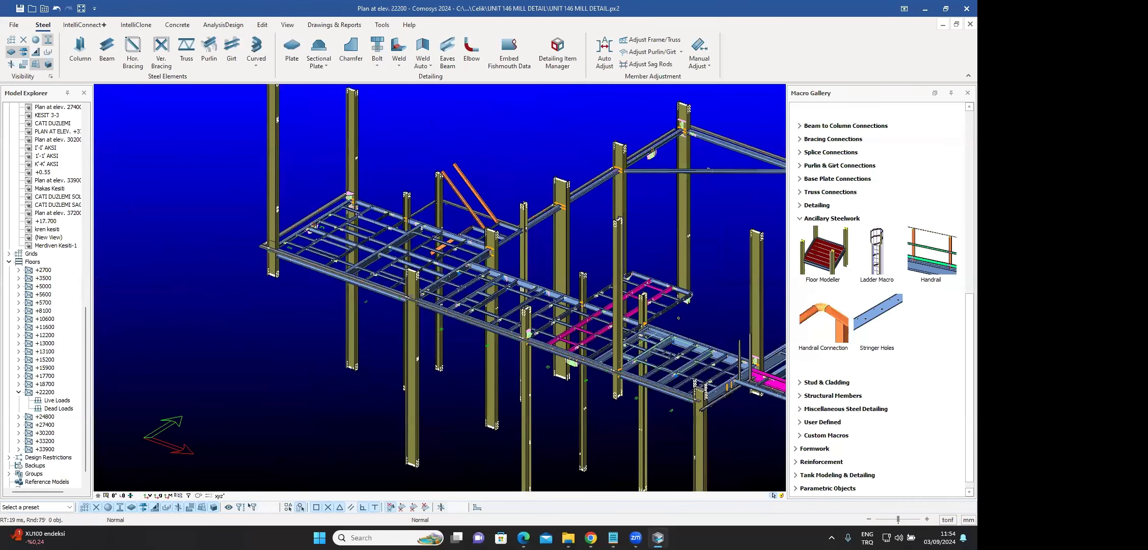
middle_drag(651, 136, 497, 125)
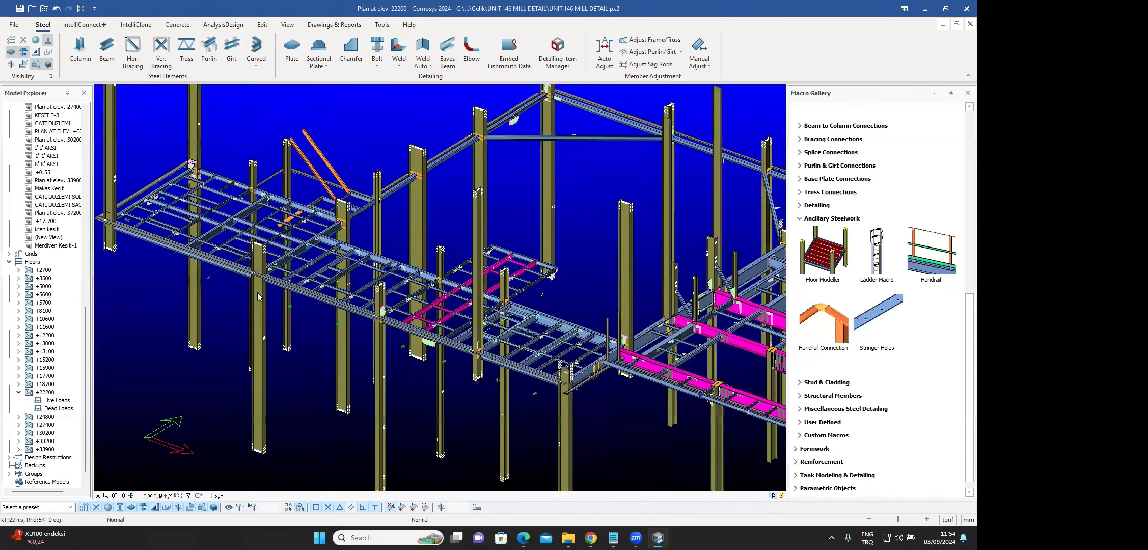
scroll(204, 220, up, 2)
scroll(203, 219, down, 4)
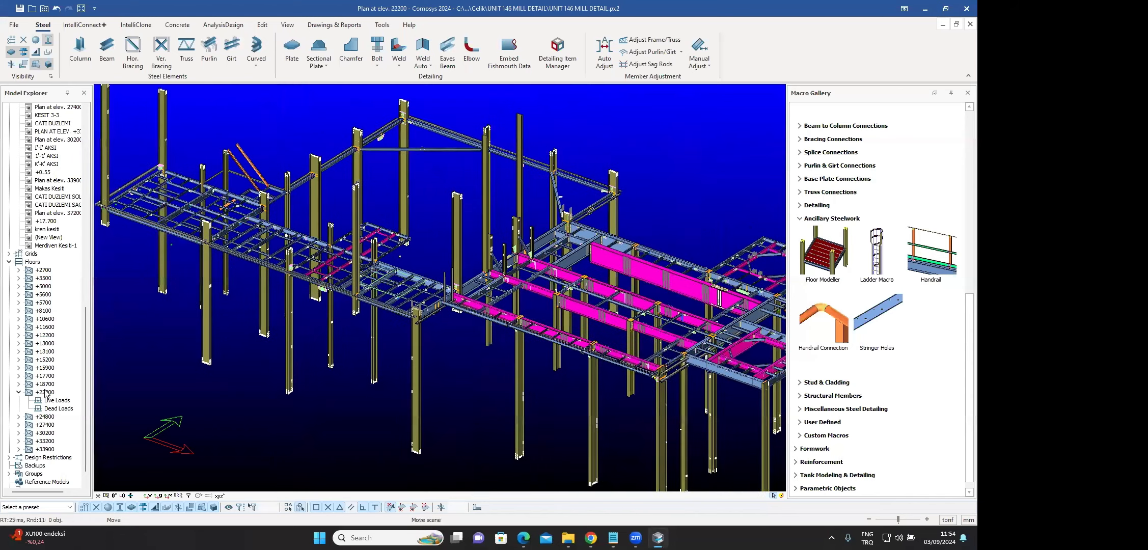
- Find the polygons of the +22200 floor with a relative Z of 0 from the current view
right_click(45, 392)
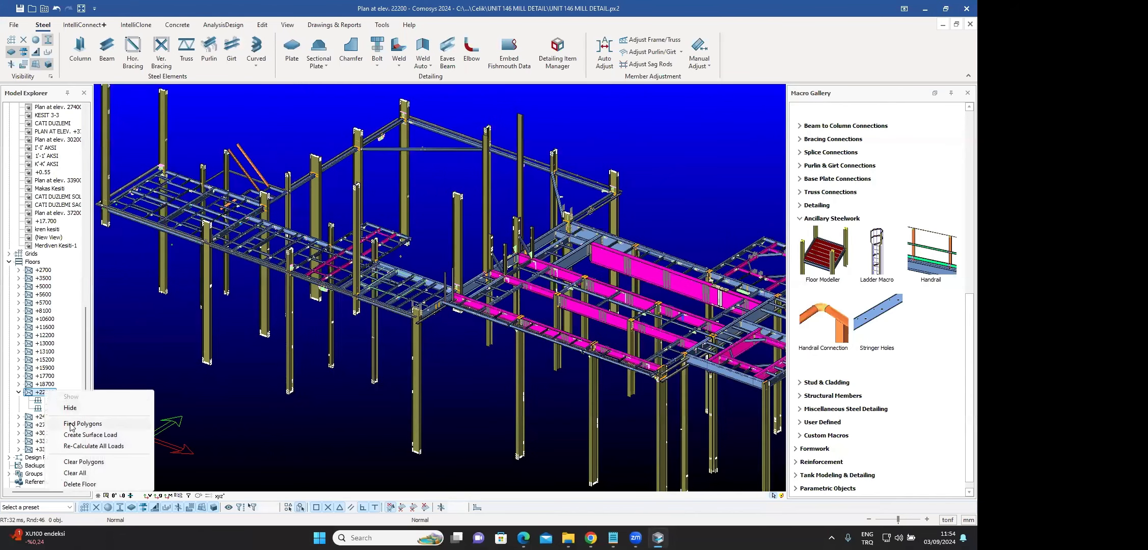
click(70, 424)
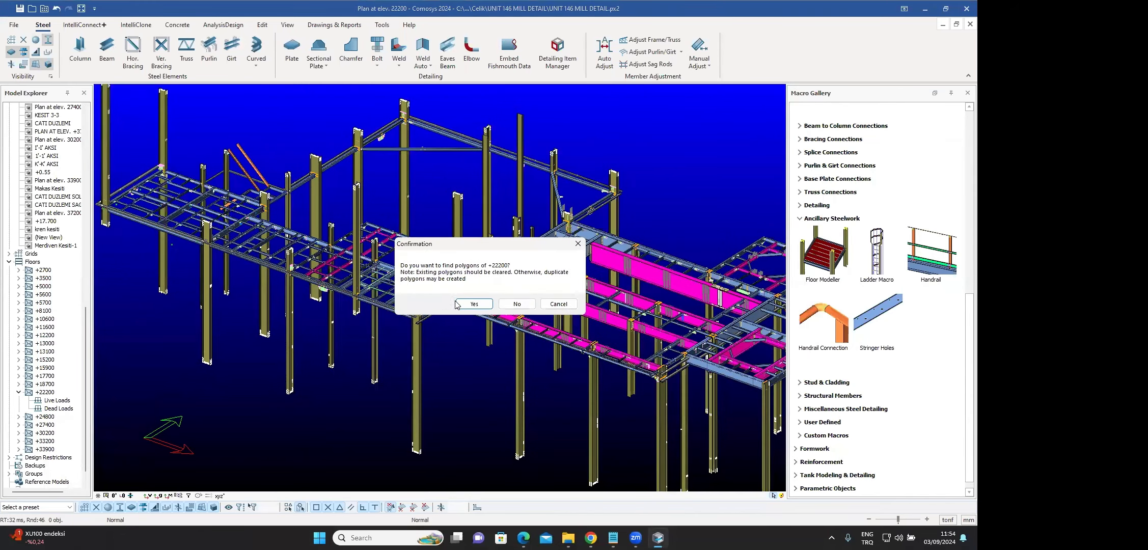
click(473, 304)
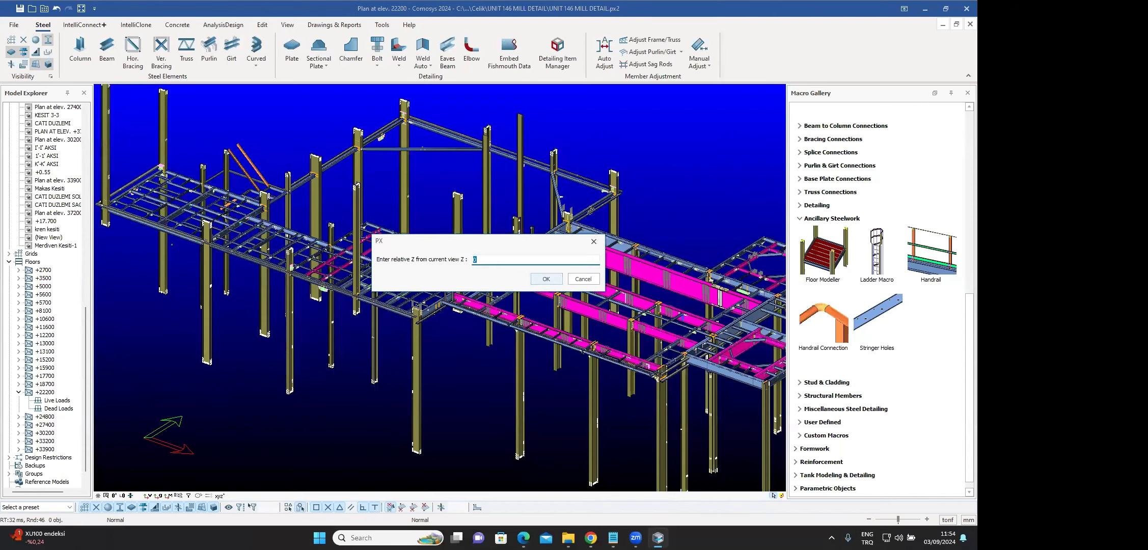
click(546, 279)
scroll(466, 271, down, 2)
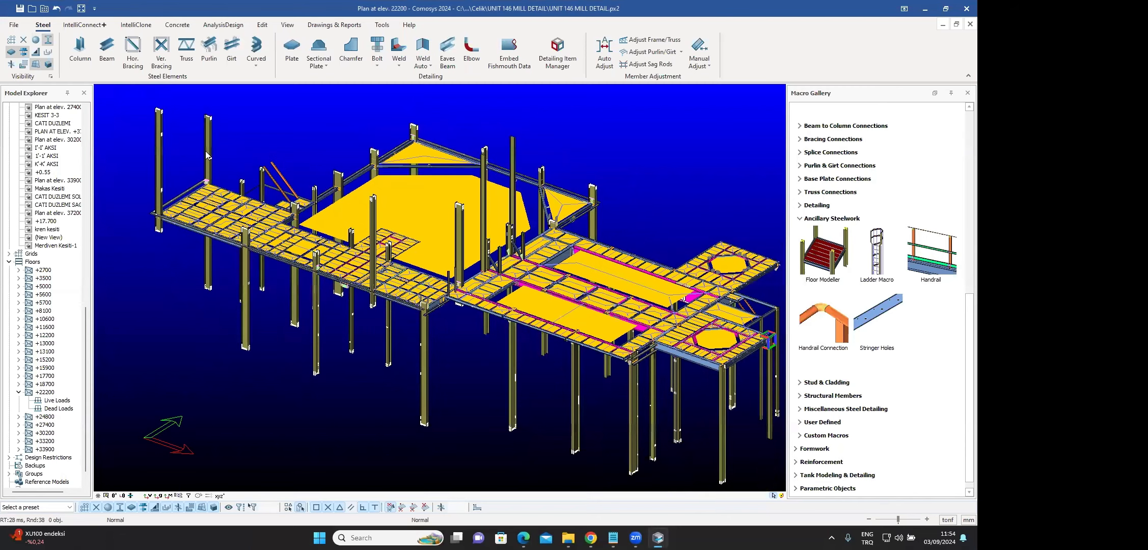
- Delete the large central and two triangular polygons outside the floor, plus those covering the two long and two octagonal openings
scroll(215, 190, up, 5)
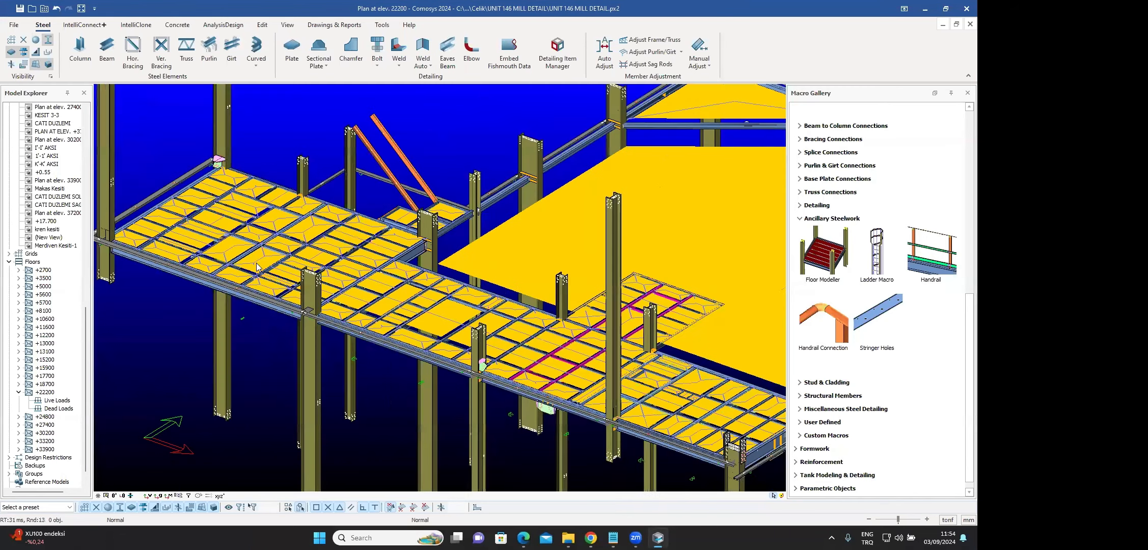
scroll(272, 290, up, 2)
scroll(355, 285, down, 5)
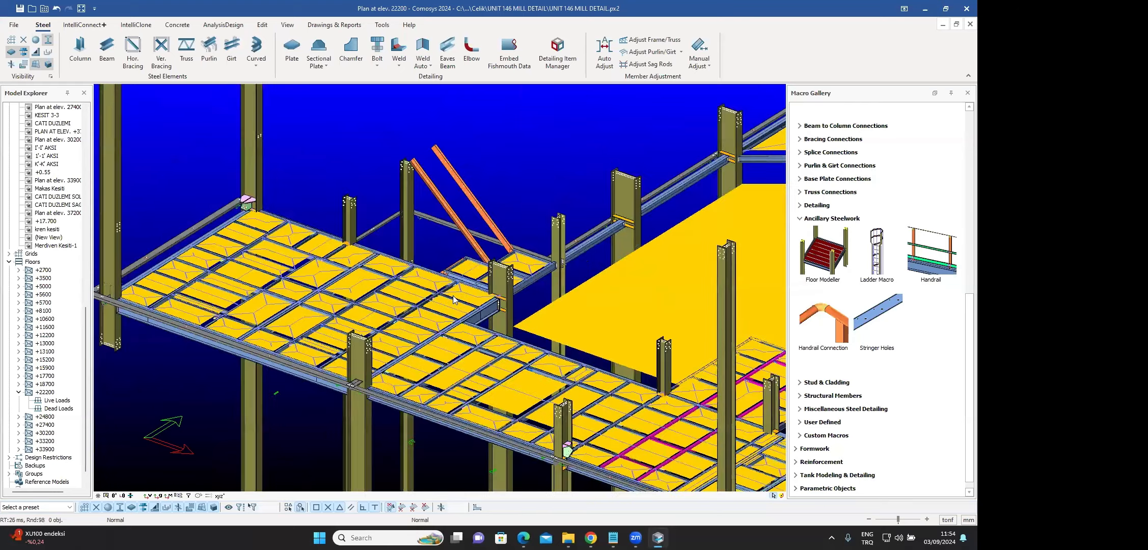
scroll(367, 240, down, 5)
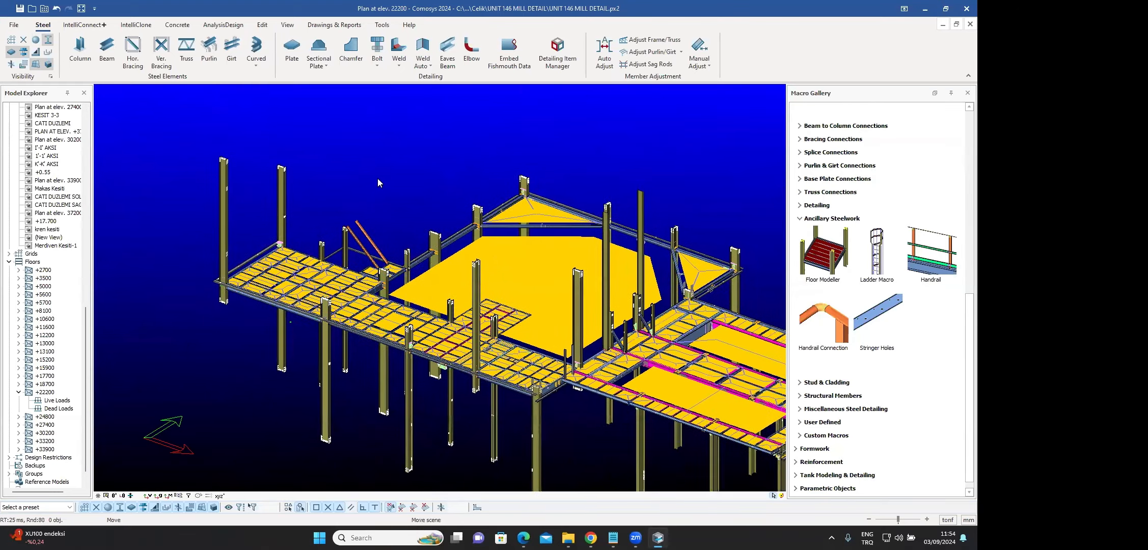
scroll(516, 219, down, 2)
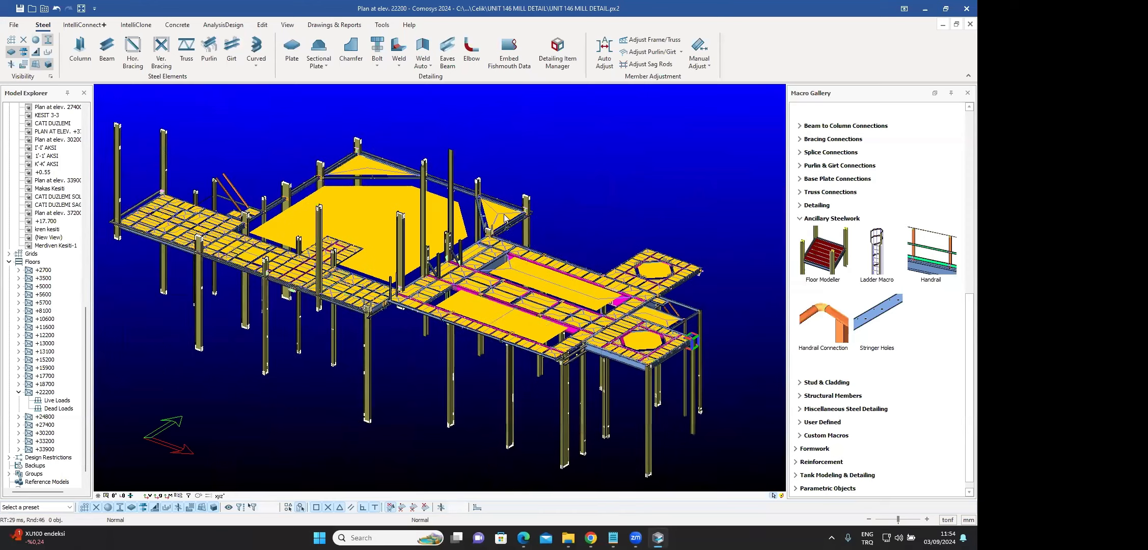
click(430, 212)
click(499, 214)
click(439, 234)
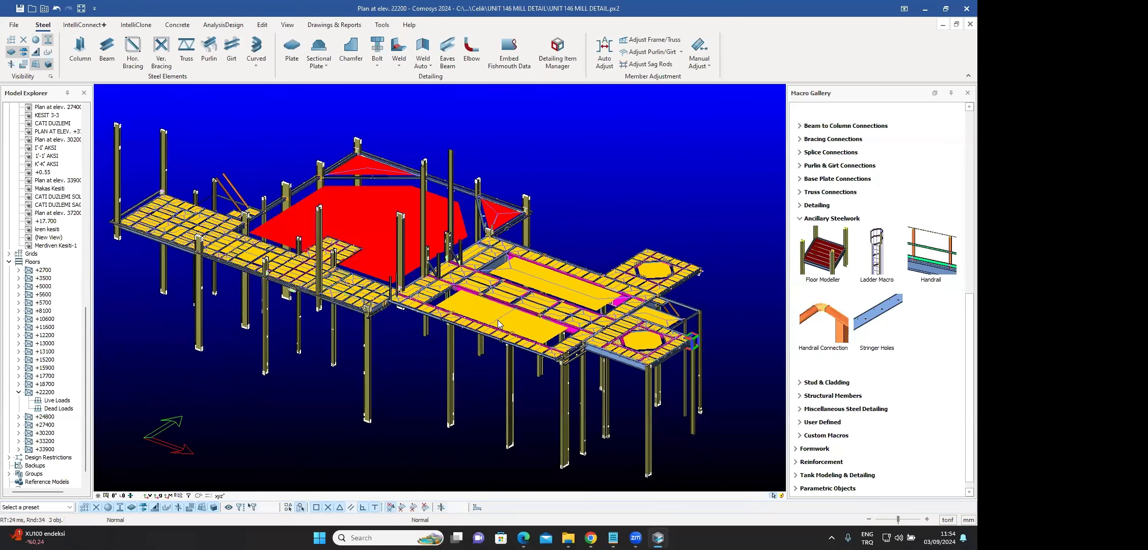
click(532, 292)
click(543, 280)
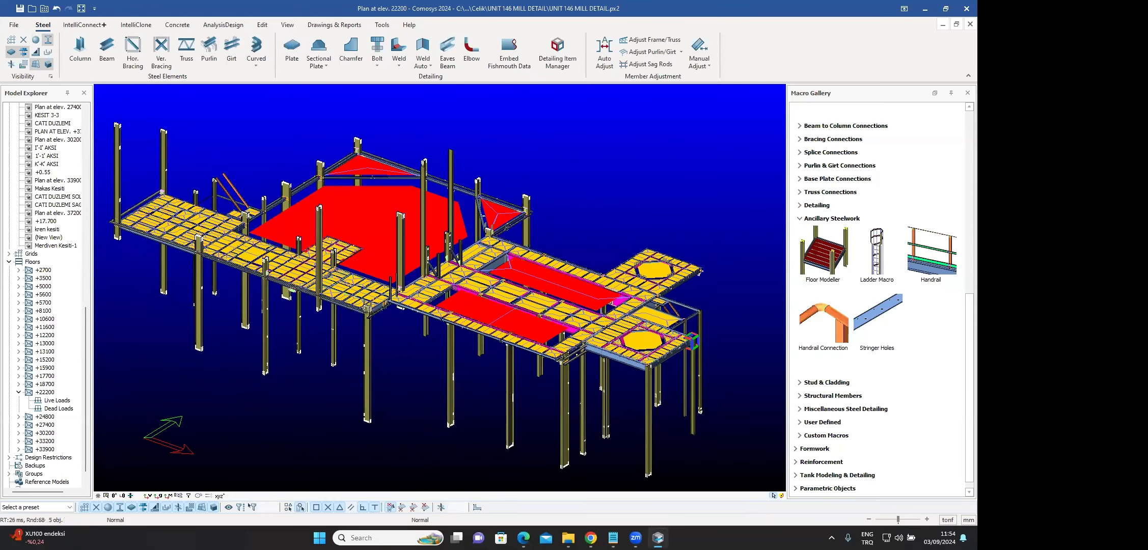
click(644, 342)
click(650, 275)
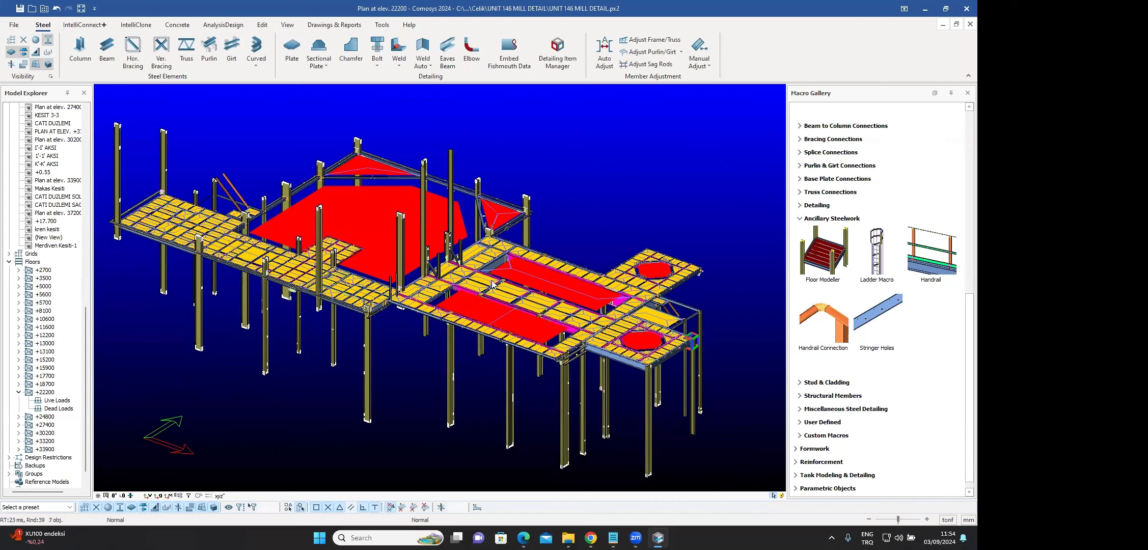
key(Delete)
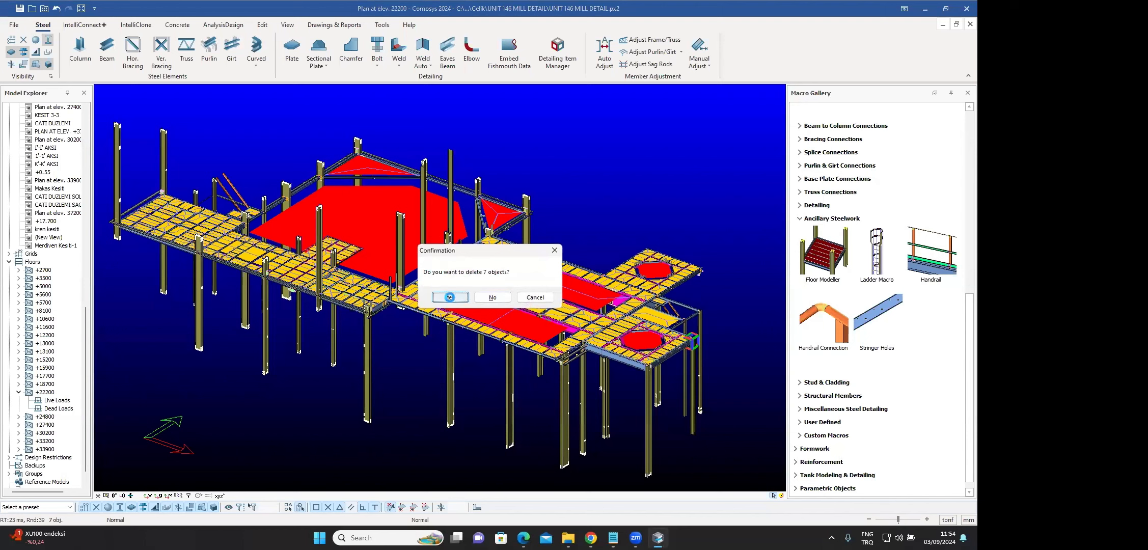
click(451, 296)
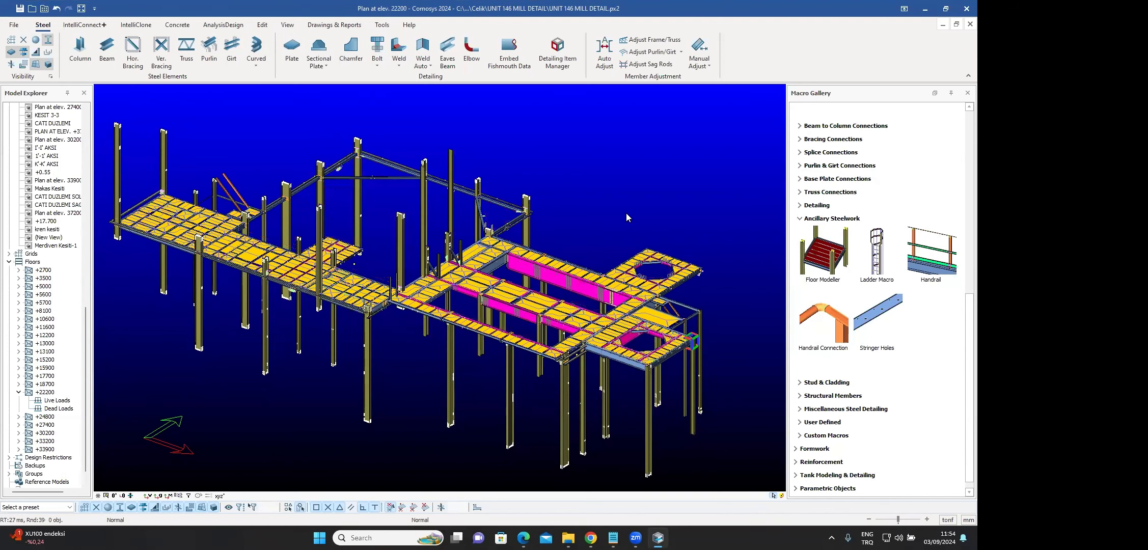
- Inspect individual floor polygons between the beams near the far corner column of the elevation 22200 floor
scroll(164, 201, up, 2)
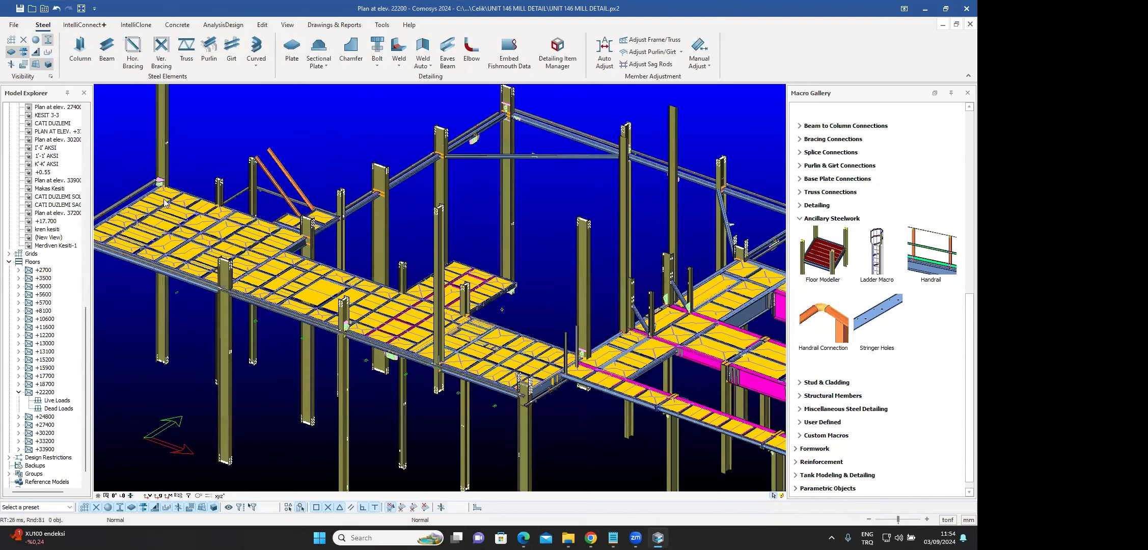
scroll(188, 197, up, 2)
scroll(270, 214, up, 2)
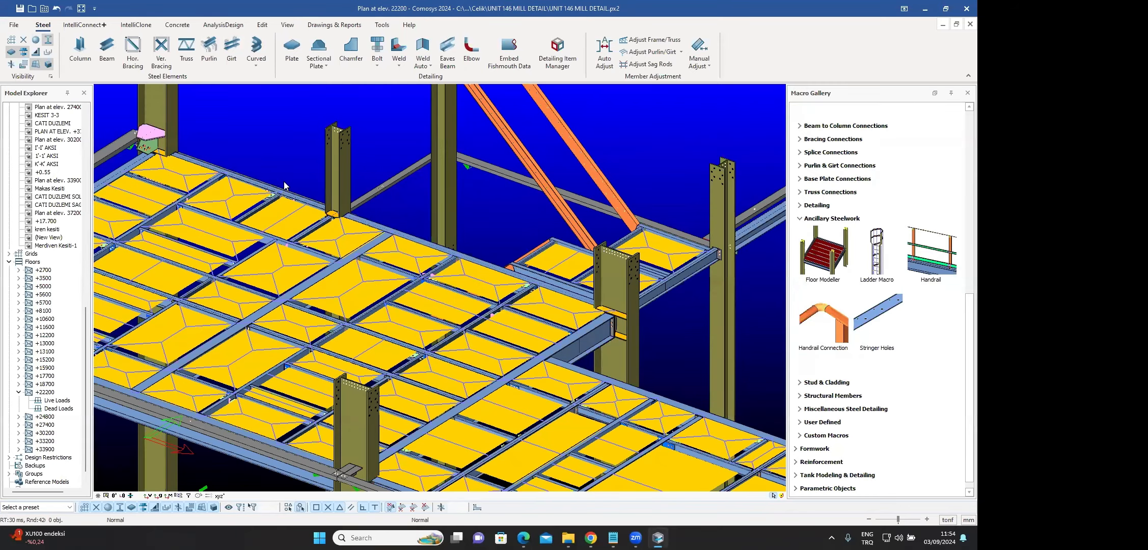
middle_drag(285, 182, 378, 239)
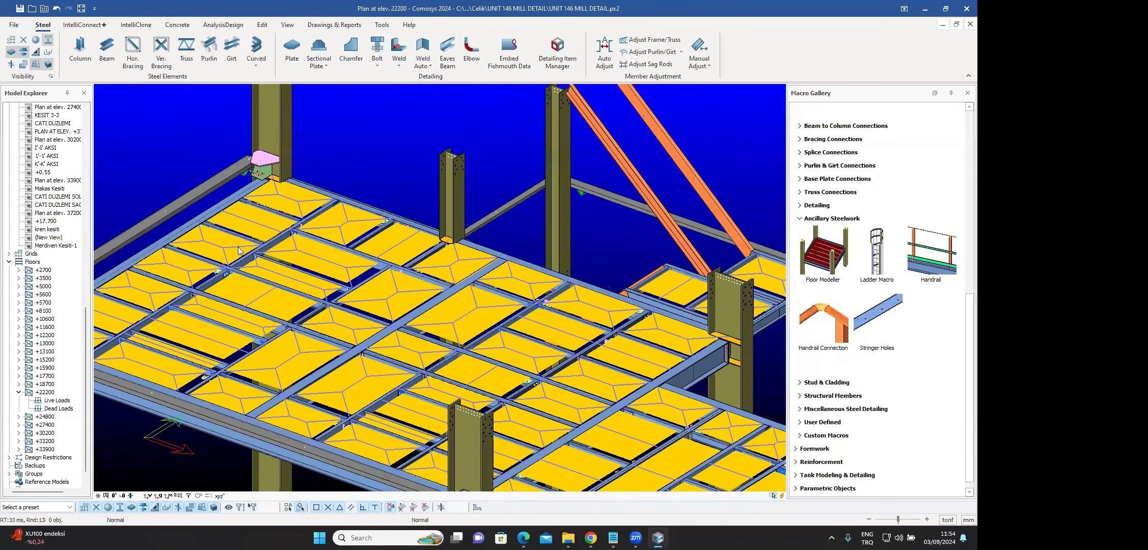
scroll(287, 179, up, 2)
click(347, 268)
click(265, 265)
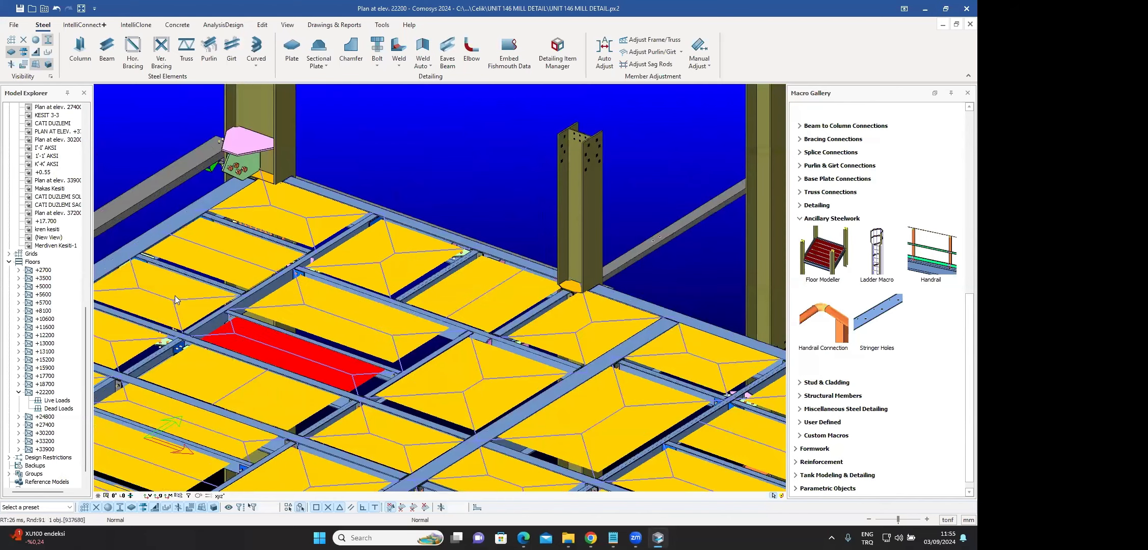
click(216, 268)
scroll(250, 226, down, 10)
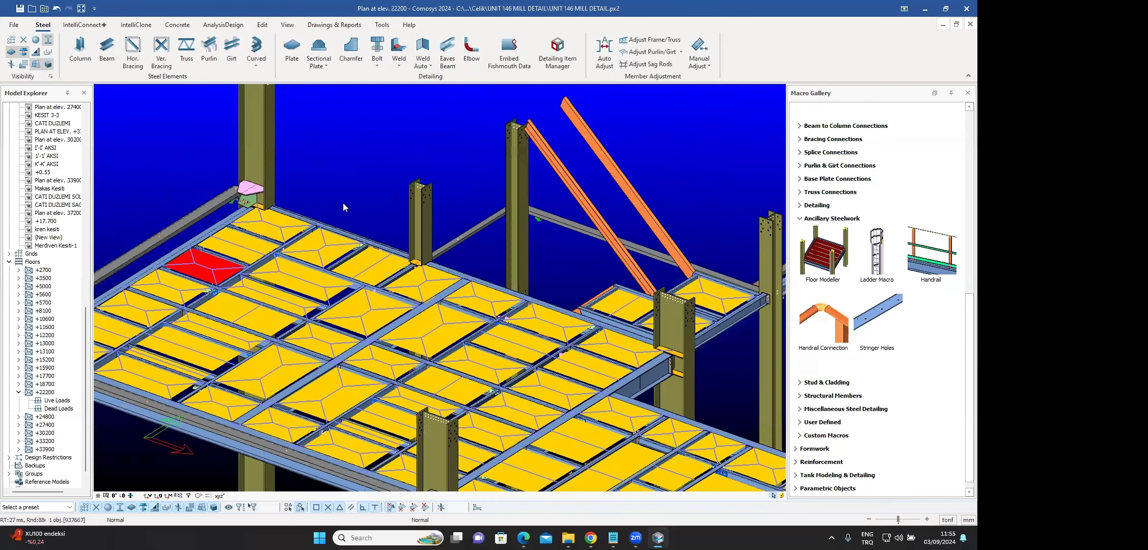
- Select all floor polygons in the view through Grouped Object Selection and review their shared properties without changing them
drag(664, 375, 159, 111)
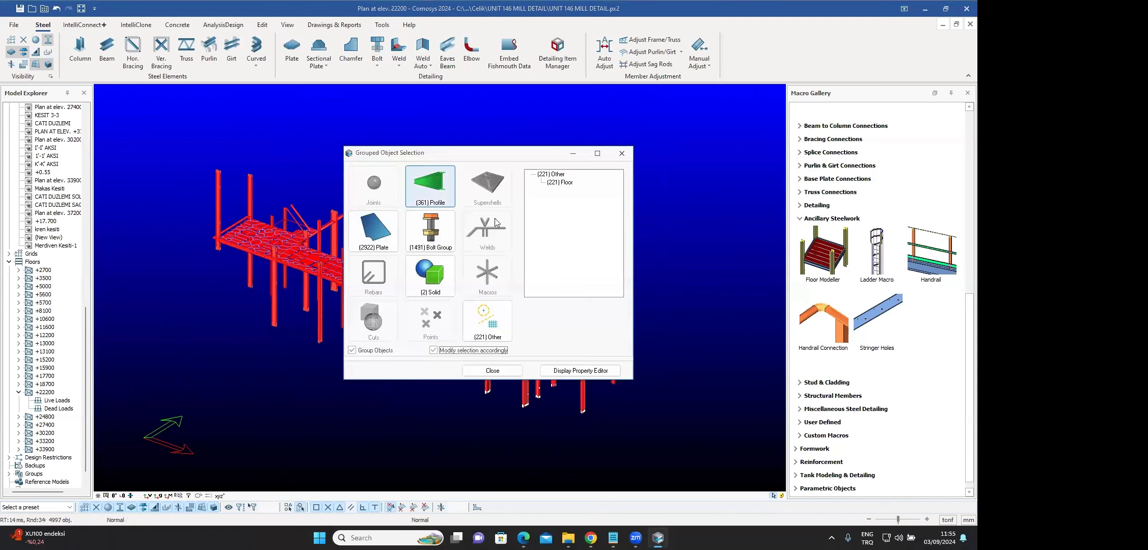
double_click(560, 182)
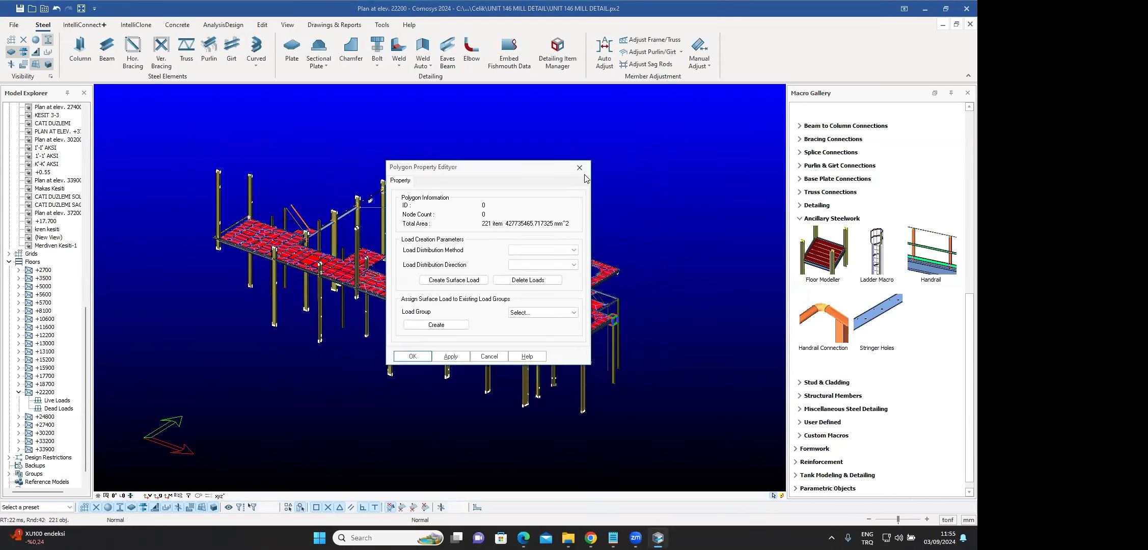
click(584, 167)
scroll(438, 286, up, 5)
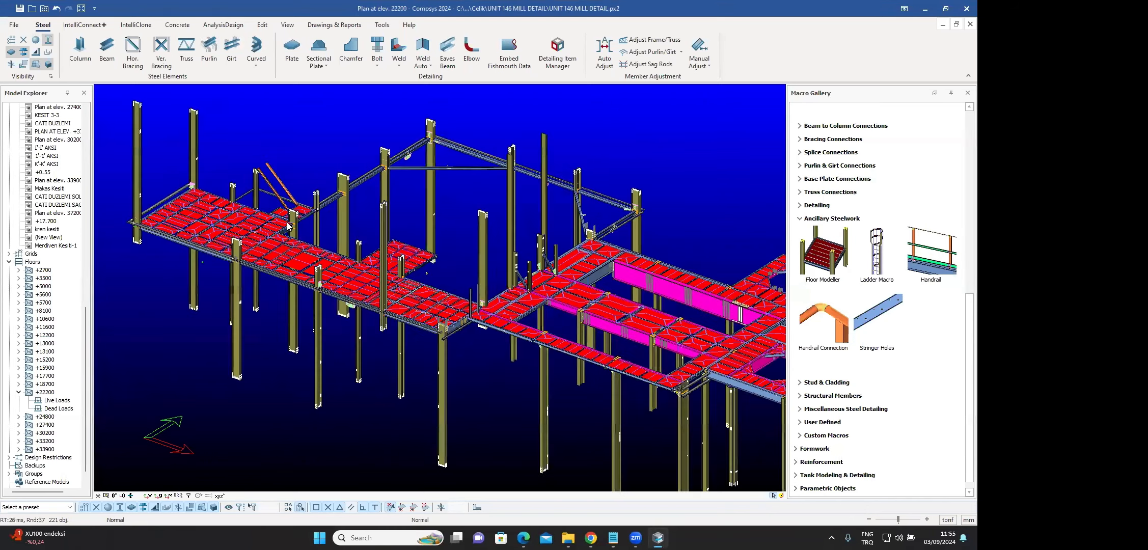
- Run Floor Modeller on the selected floor polygons, creating SP225-34/38-3 grating plates over the elevation 22200 floor
scroll(314, 223, up, 8)
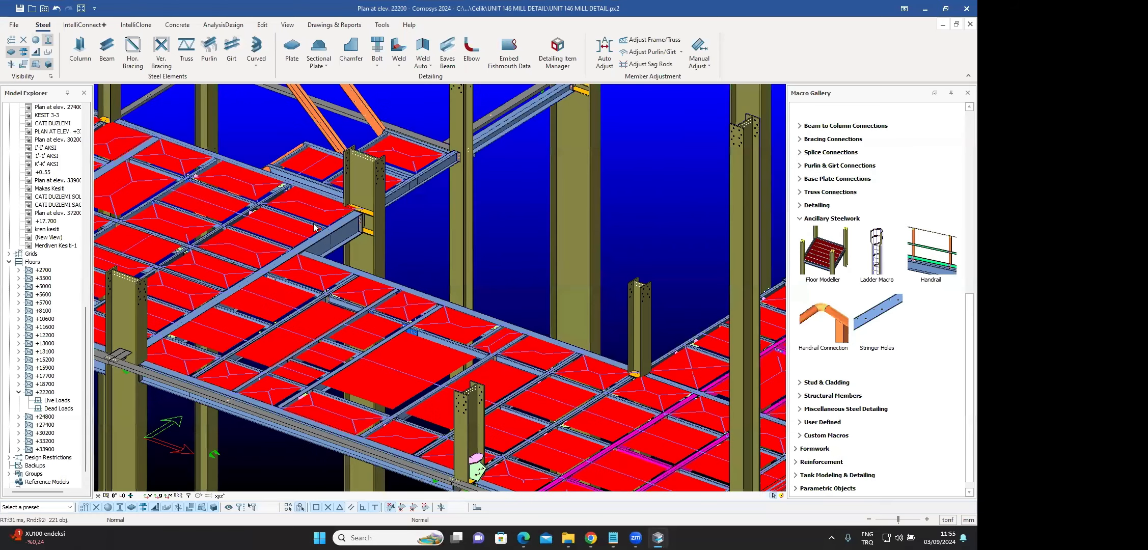
scroll(313, 225, down, 8)
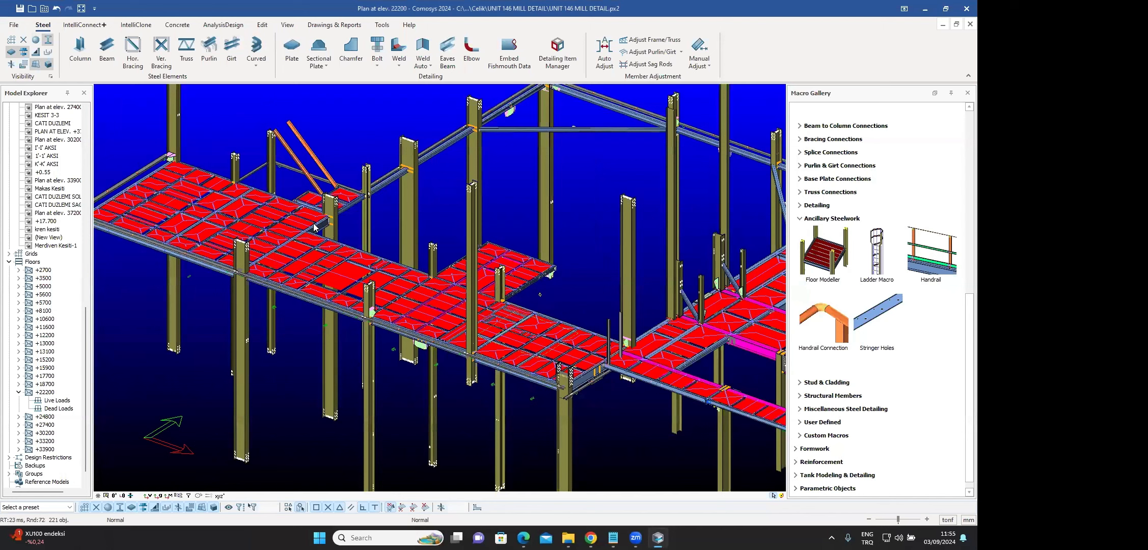
double_click(825, 252)
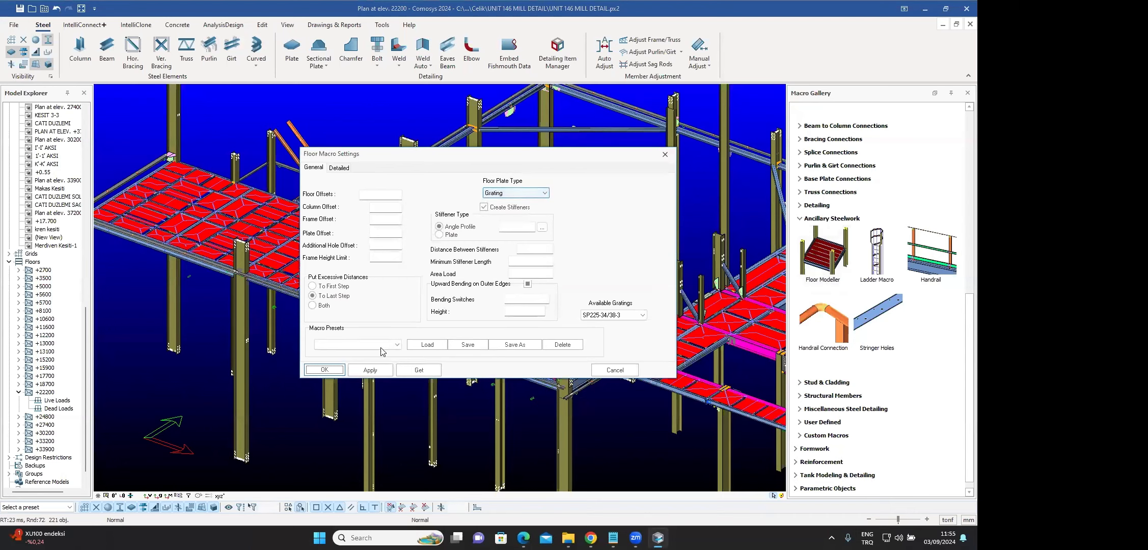
click(352, 372)
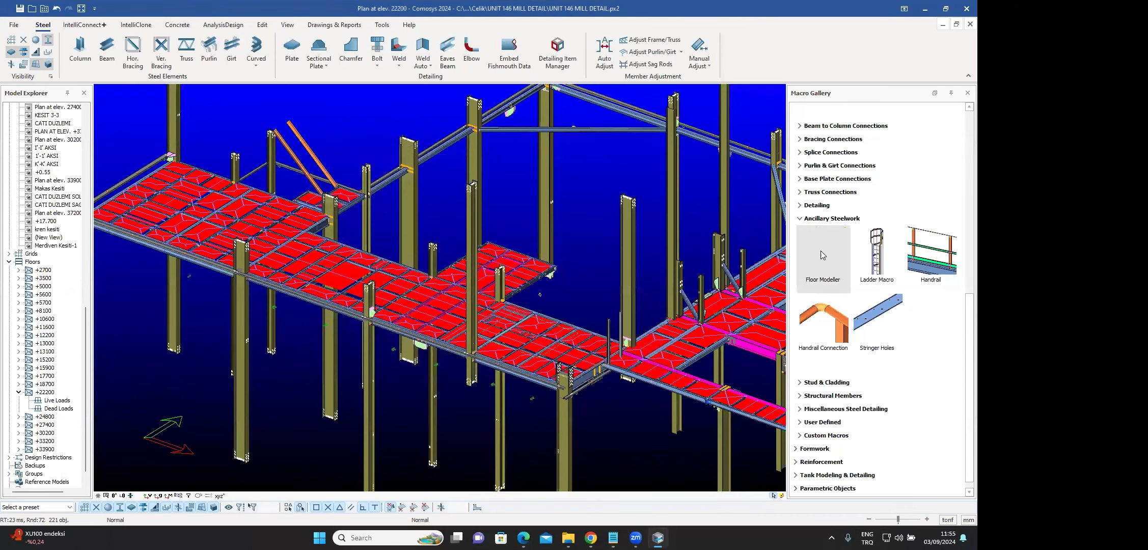
mouse_move(822, 254)
scroll(450, 229, down, 8)
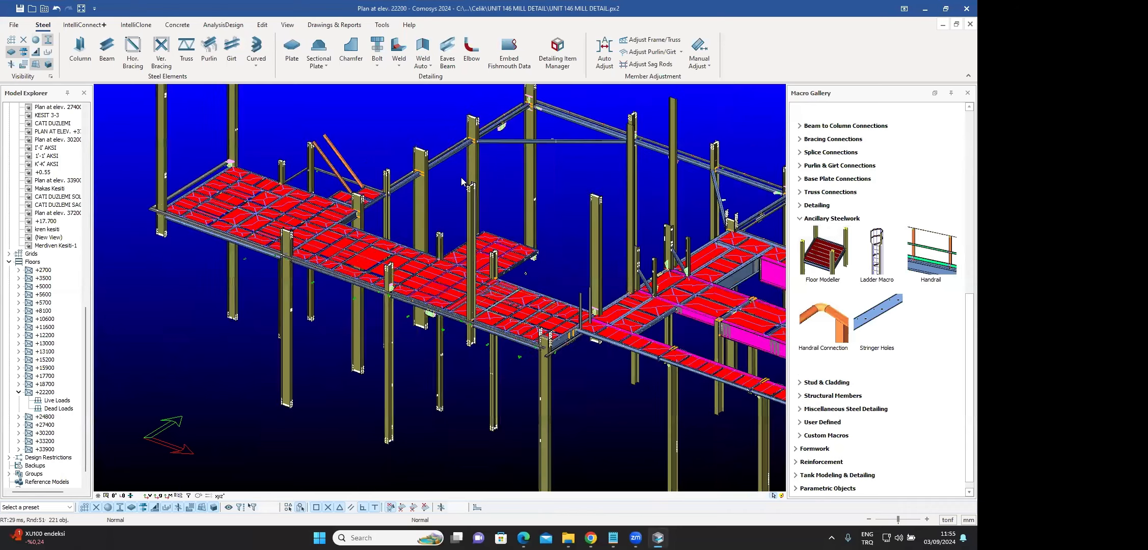
scroll(450, 228, up, 5)
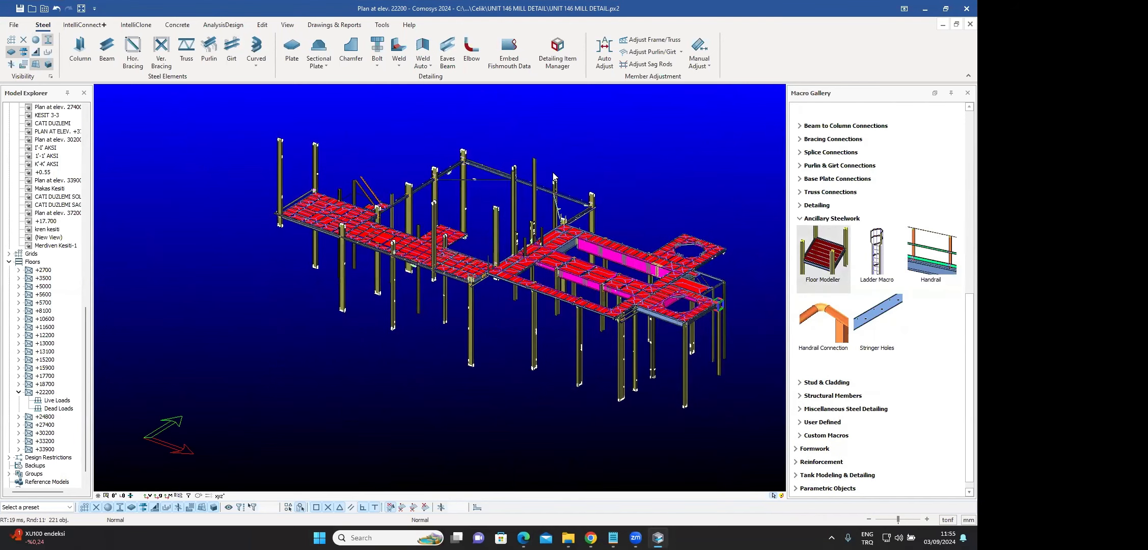
key(Escape)
- Clear H.Brace from the Beam Group list in the view's profile filter and apply the filter to the elevation 22200 view
scroll(554, 174, up, 2)
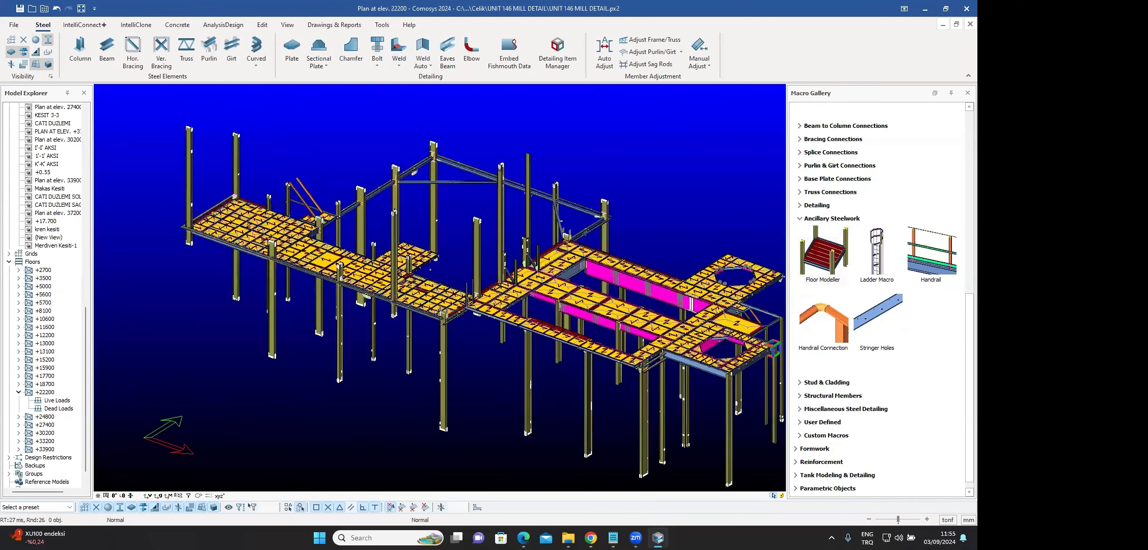
scroll(249, 209, up, 3)
scroll(297, 208, up, 5)
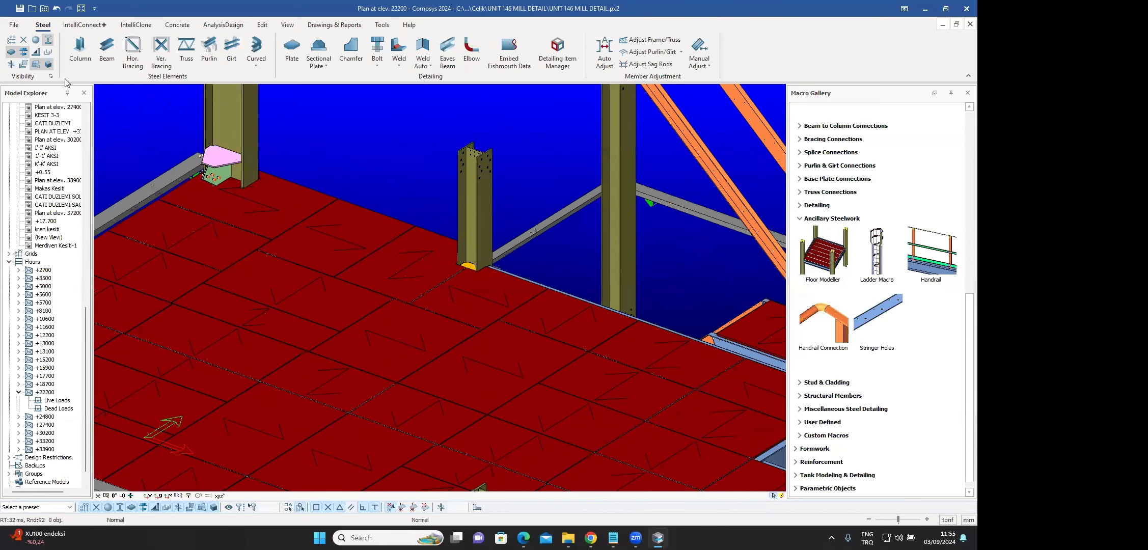
scroll(352, 198, down, 1)
scroll(631, 356, down, 2)
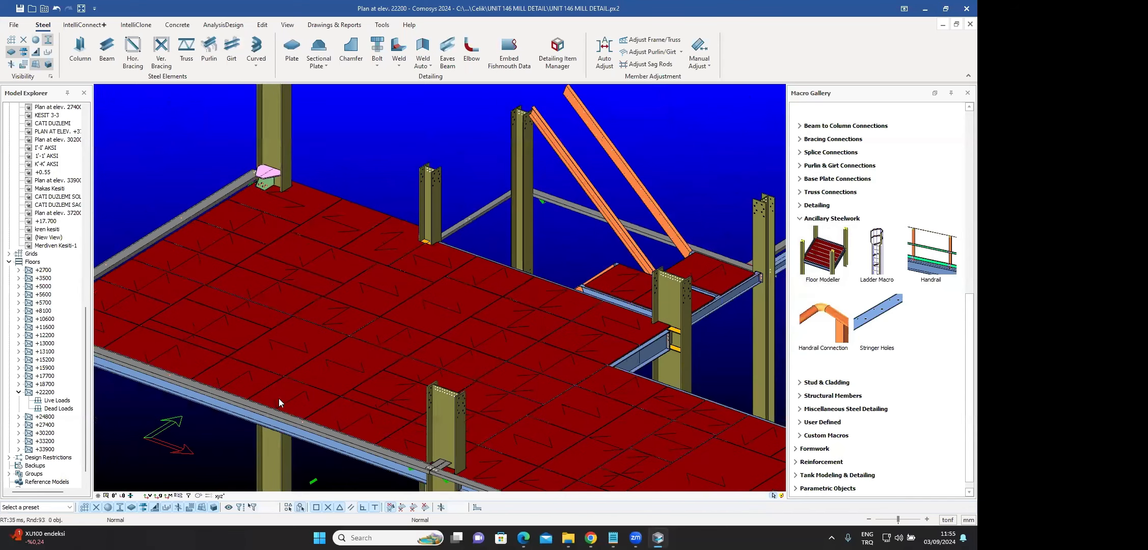
click(50, 76)
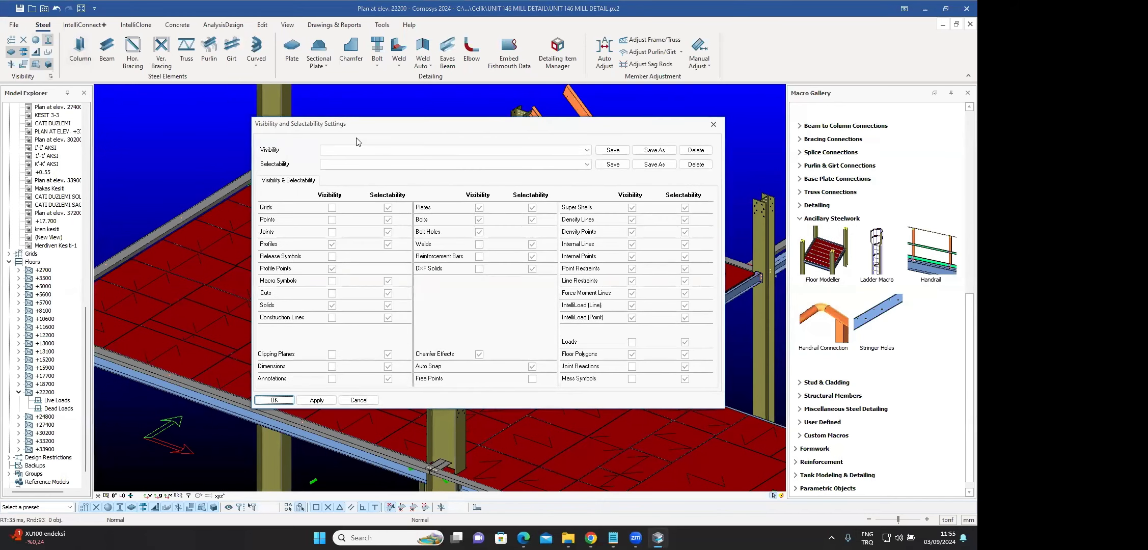
key(Return)
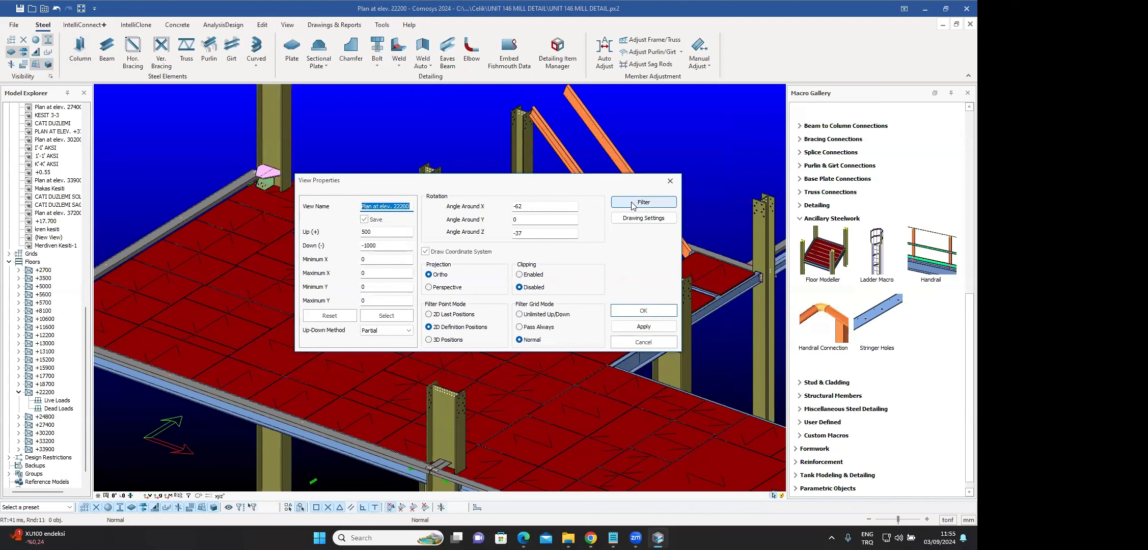
click(632, 204)
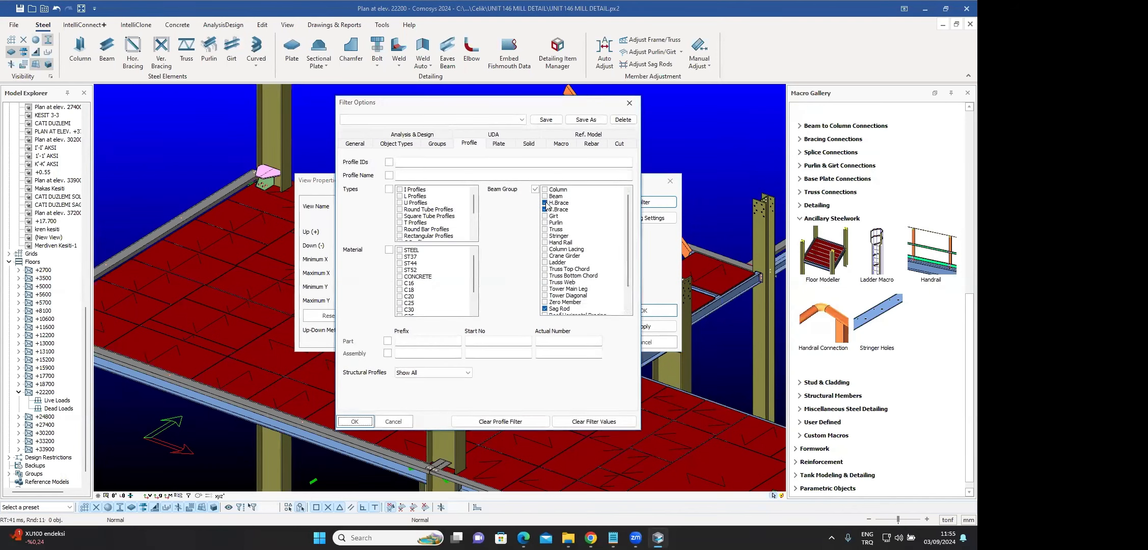
click(546, 204)
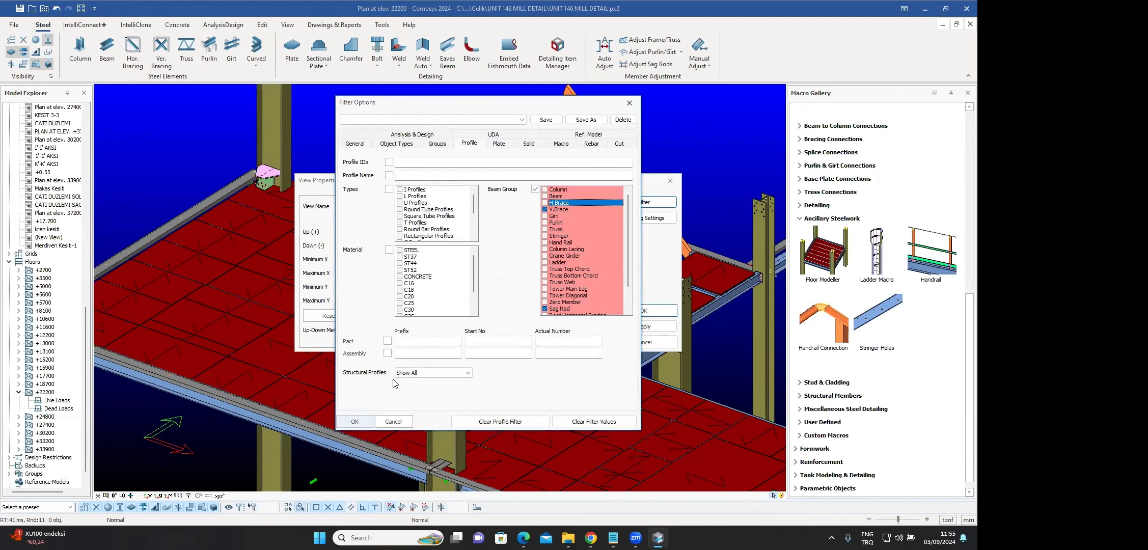
key(Return)
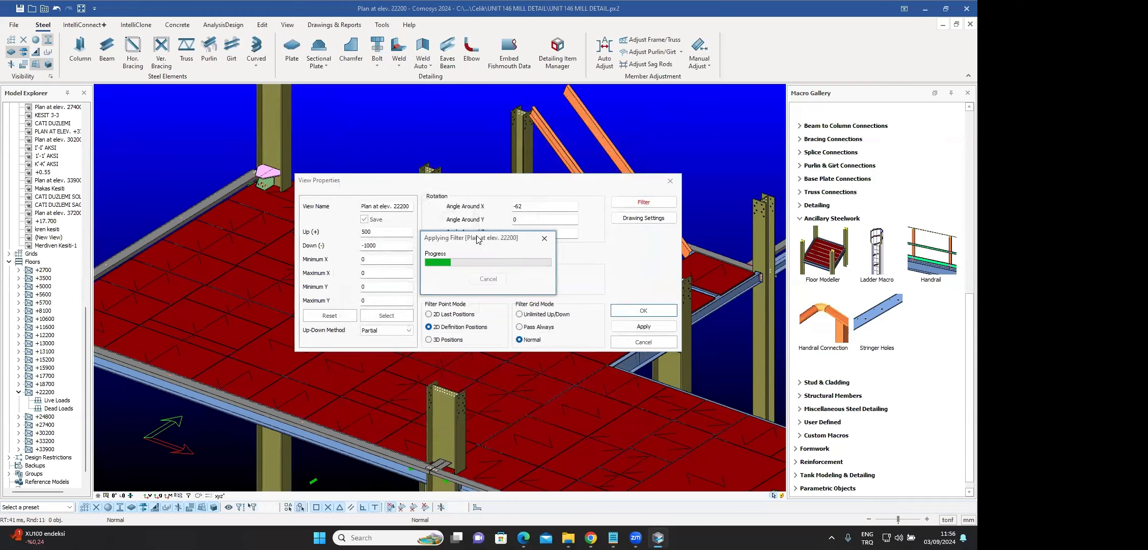
click(657, 310)
- Inspect a grating panel near the corner column, its edges in 3D and the gaps between neighbouring panels in plan
scroll(362, 223, up, 6)
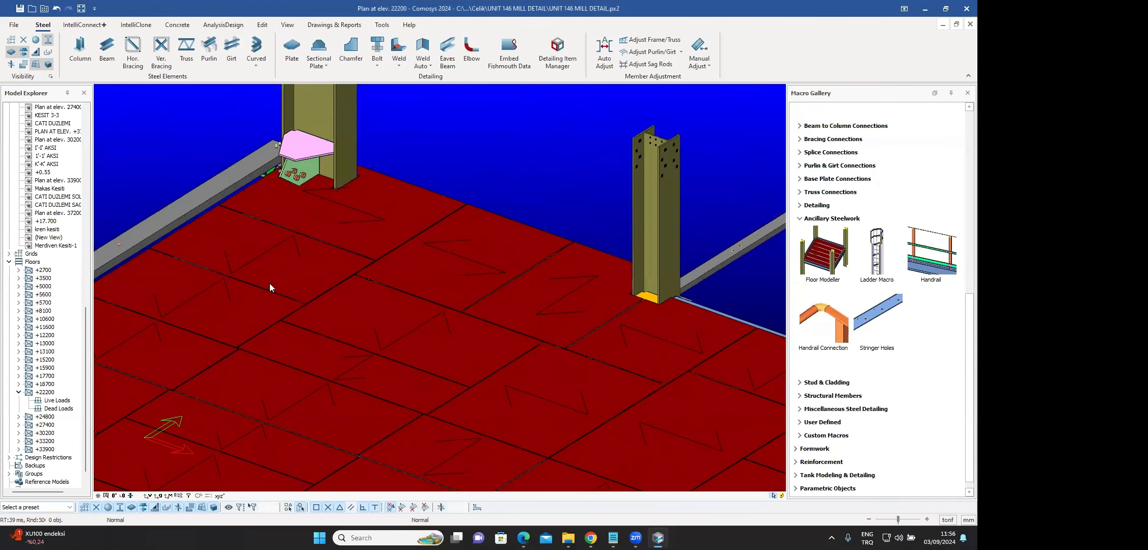
click(331, 255)
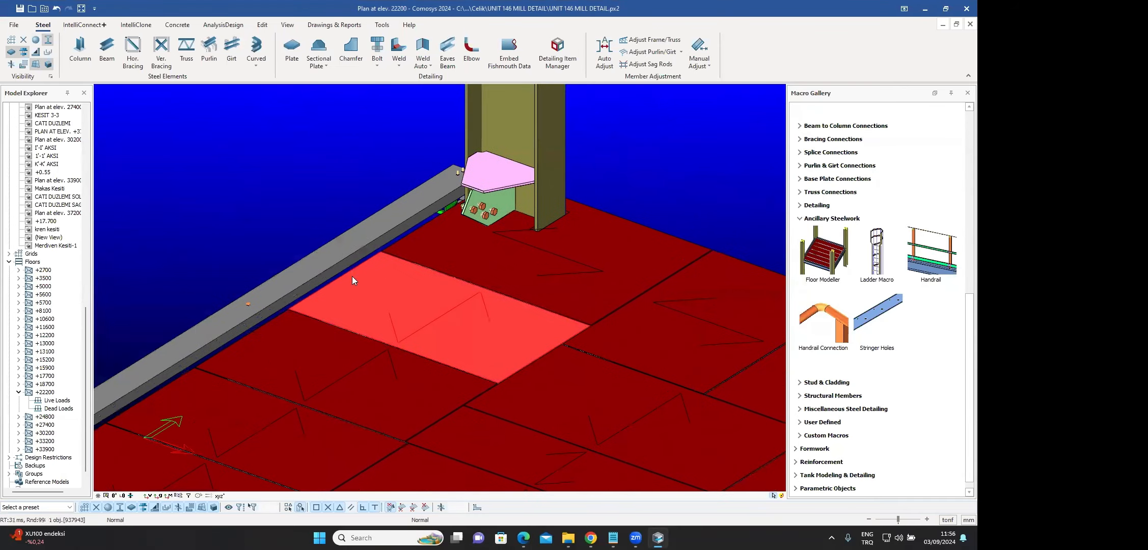
scroll(516, 388, up, 5)
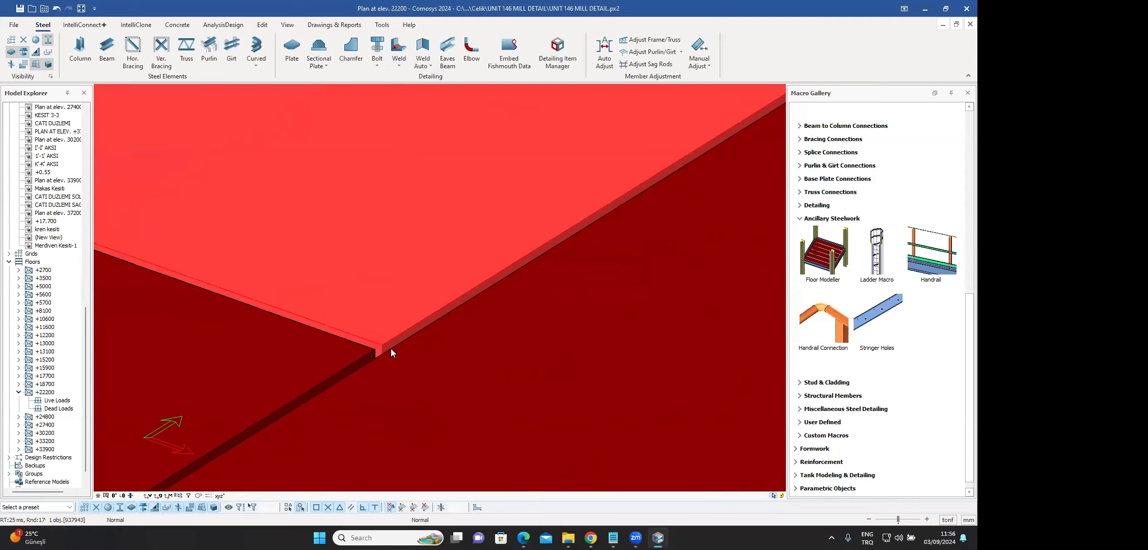
scroll(200, 451, down, 6)
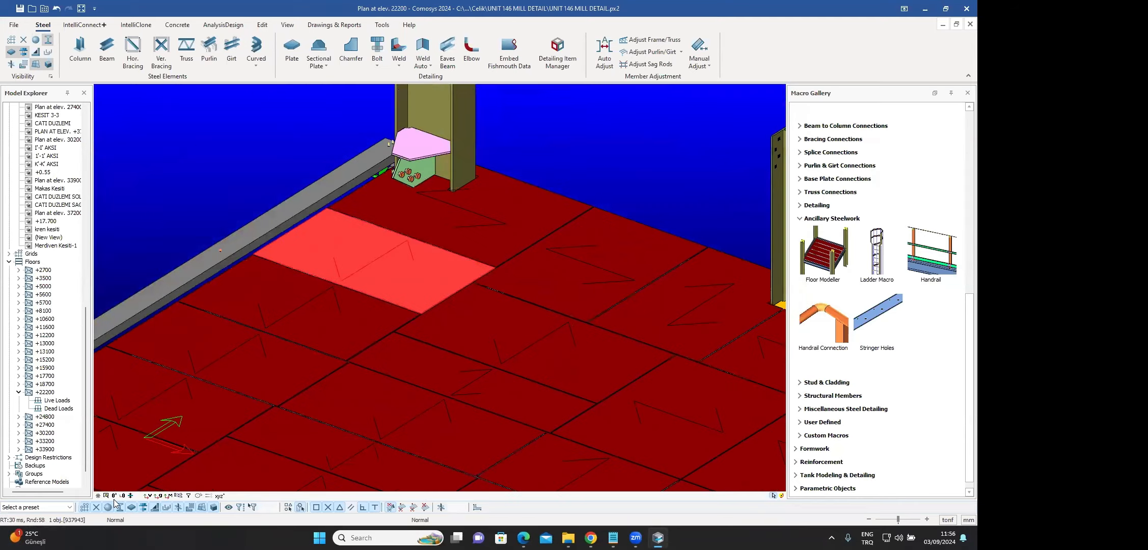
click(114, 497)
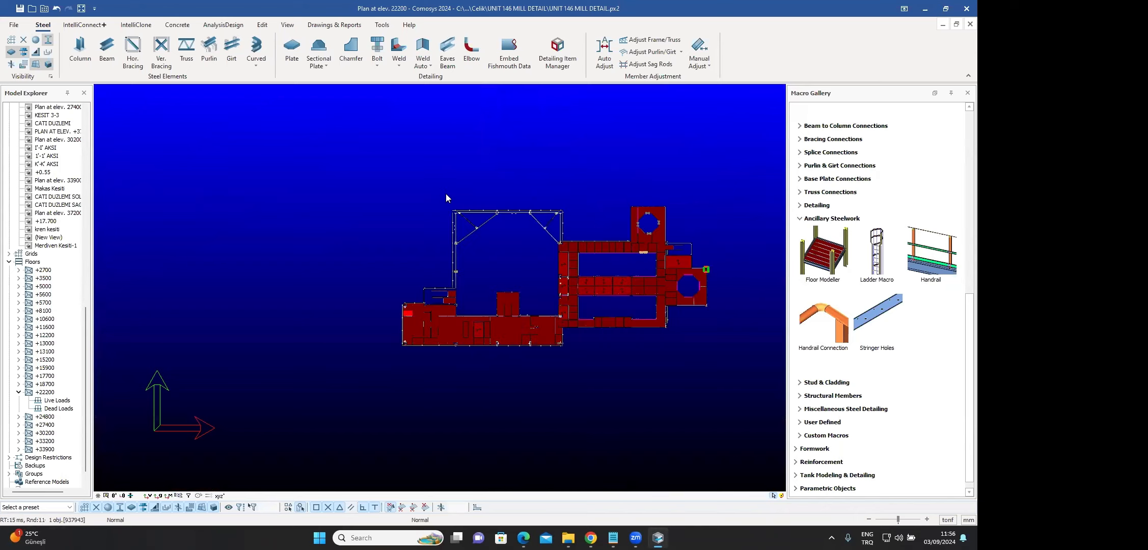
scroll(446, 198, up, 10)
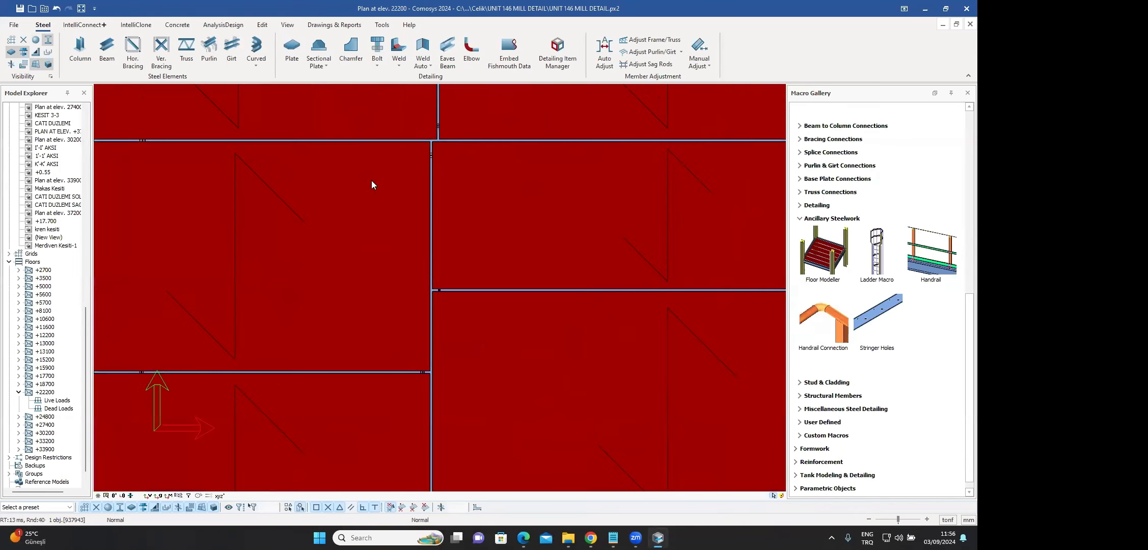
scroll(452, 139, up, 2)
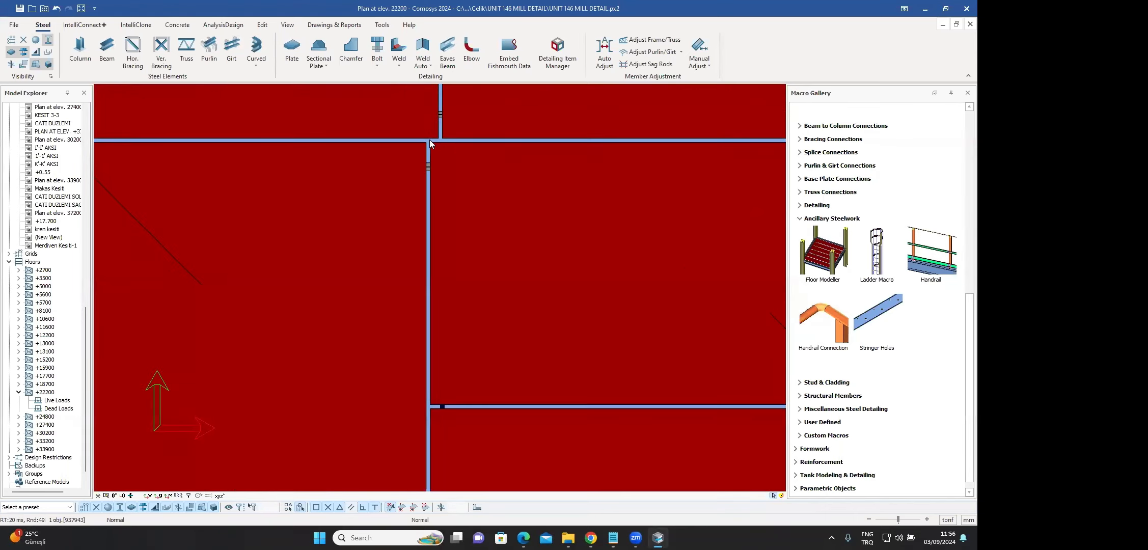
scroll(477, 171, down, 6)
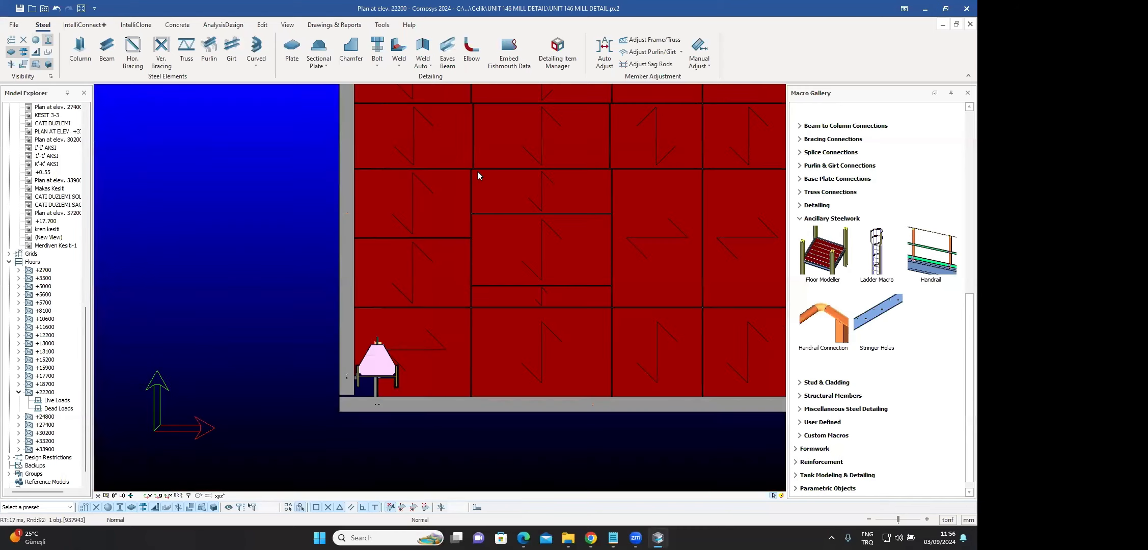
- Examine the gratings from below, checking how the panels sit on the beams and horizontal braces near the corner column
middle_drag(503, 182, 537, 193)
scroll(532, 192, up, 5)
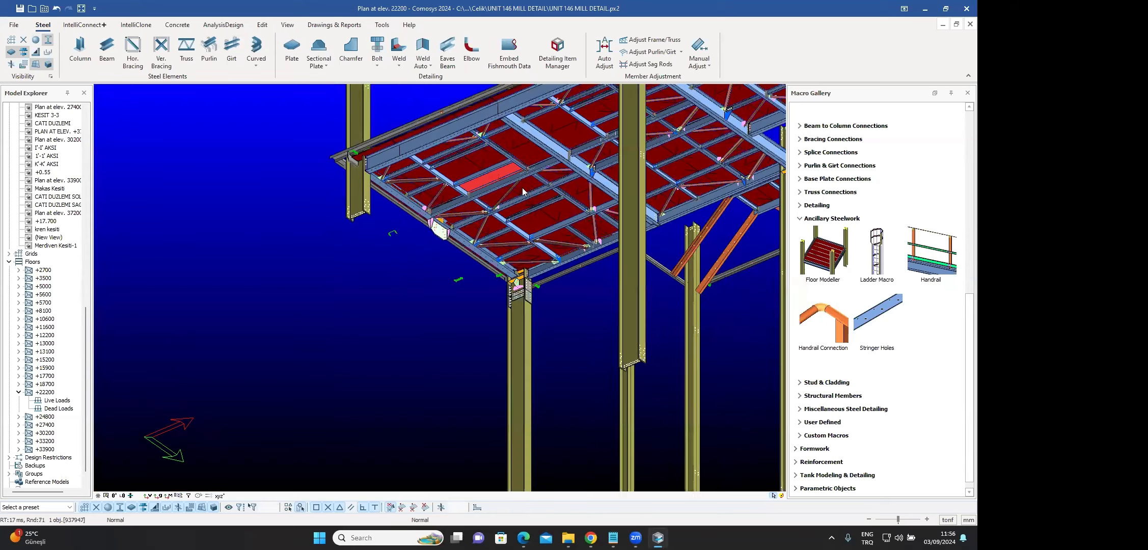
scroll(486, 173, up, 3)
scroll(535, 176, down, 6)
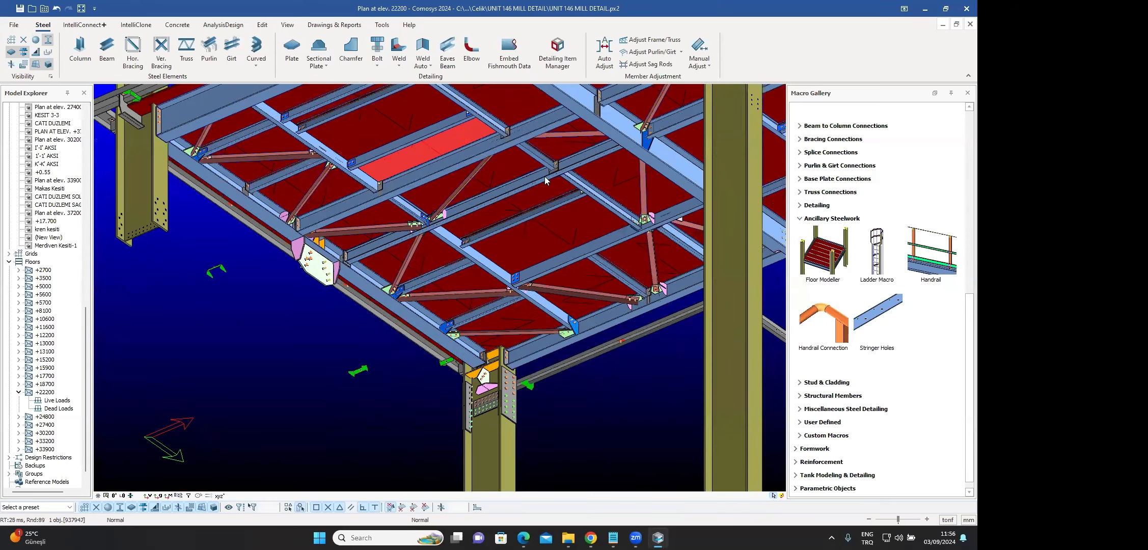
middle_drag(392, 209, 332, 303)
- Set the Frame Height Limit to 666 in the floor macro settings of the grating panel at the corner column
scroll(403, 165, up, 8)
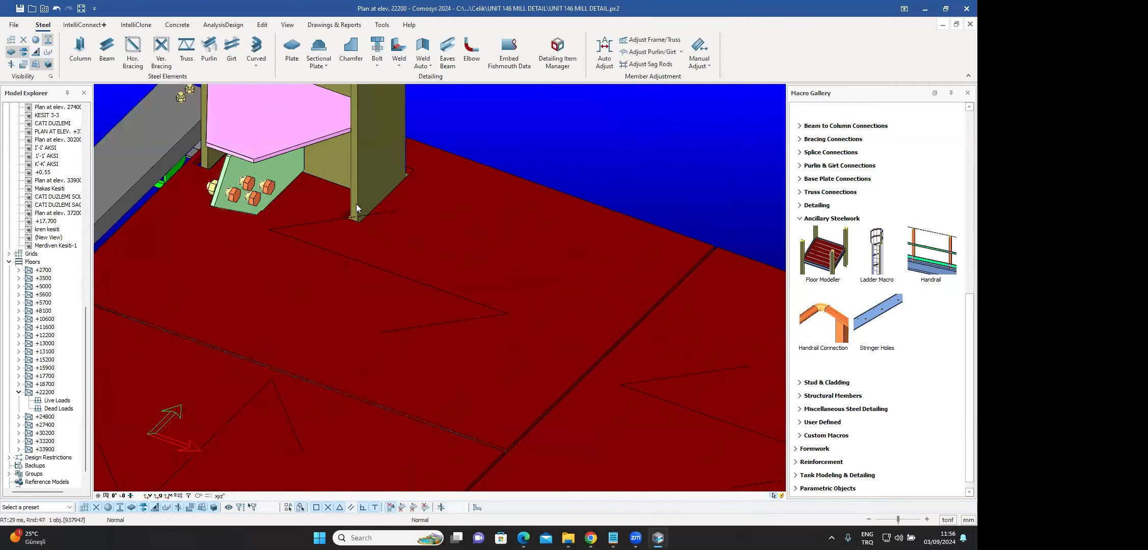
scroll(356, 204, down, 3)
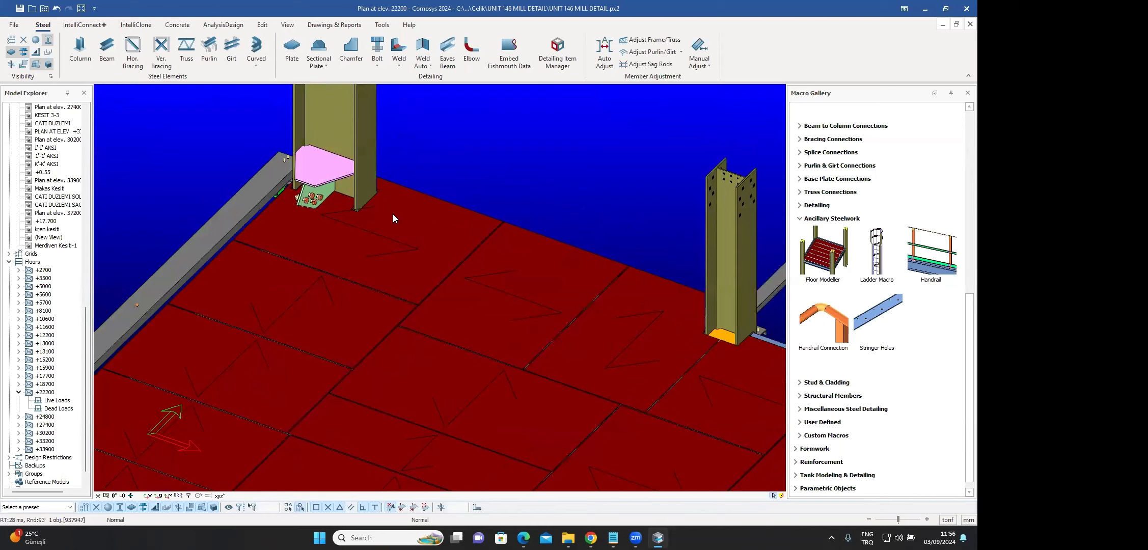
double_click(416, 228)
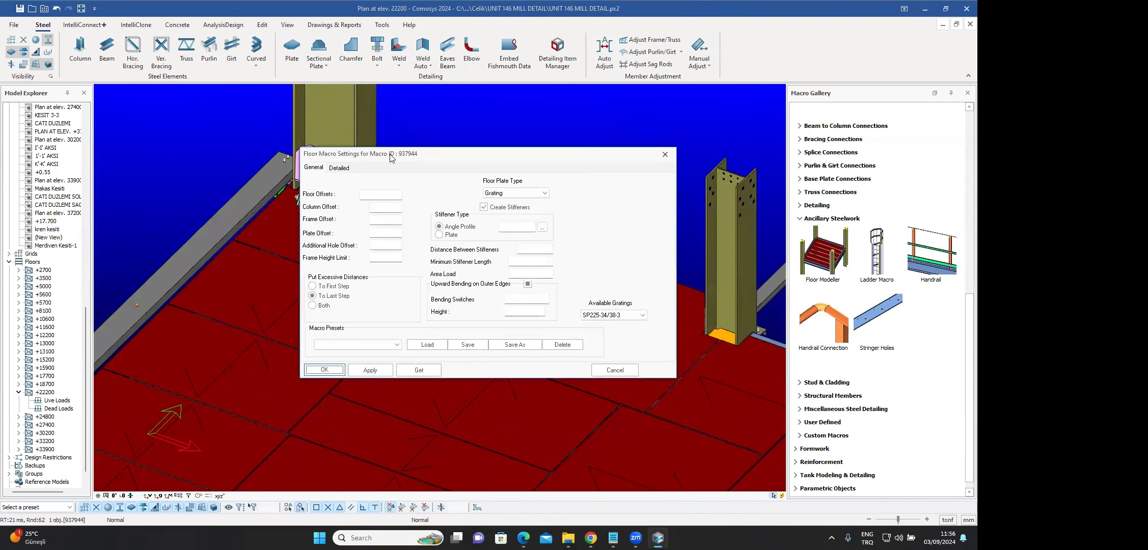
drag(391, 156, 682, 126)
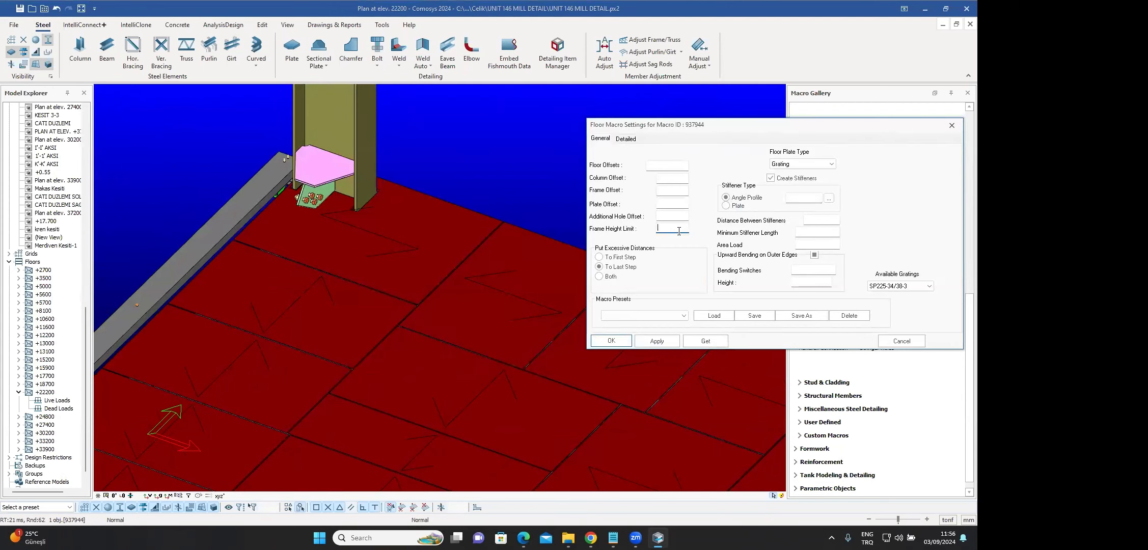
click(652, 343)
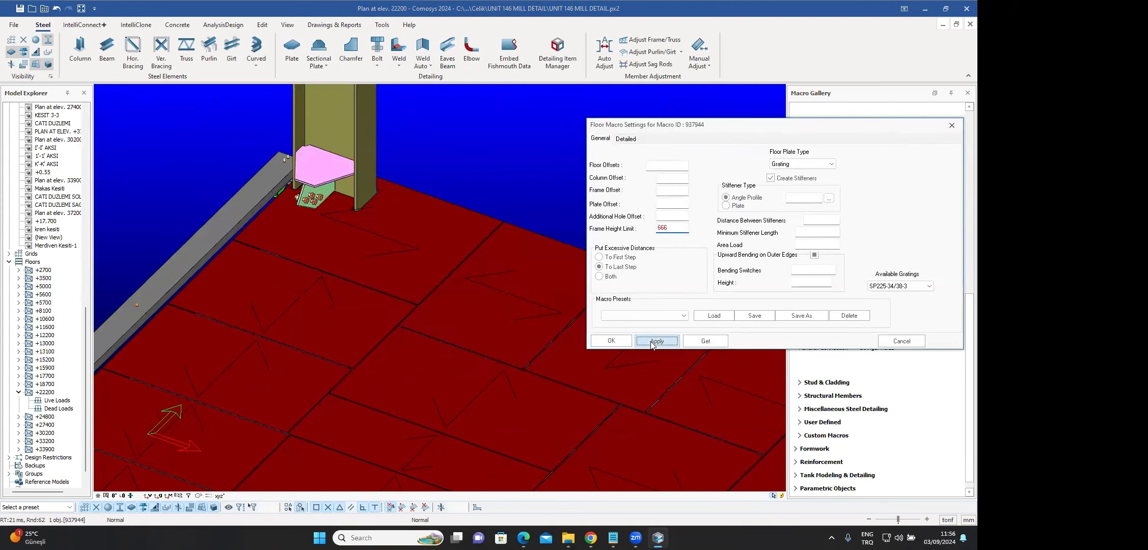
click(612, 341)
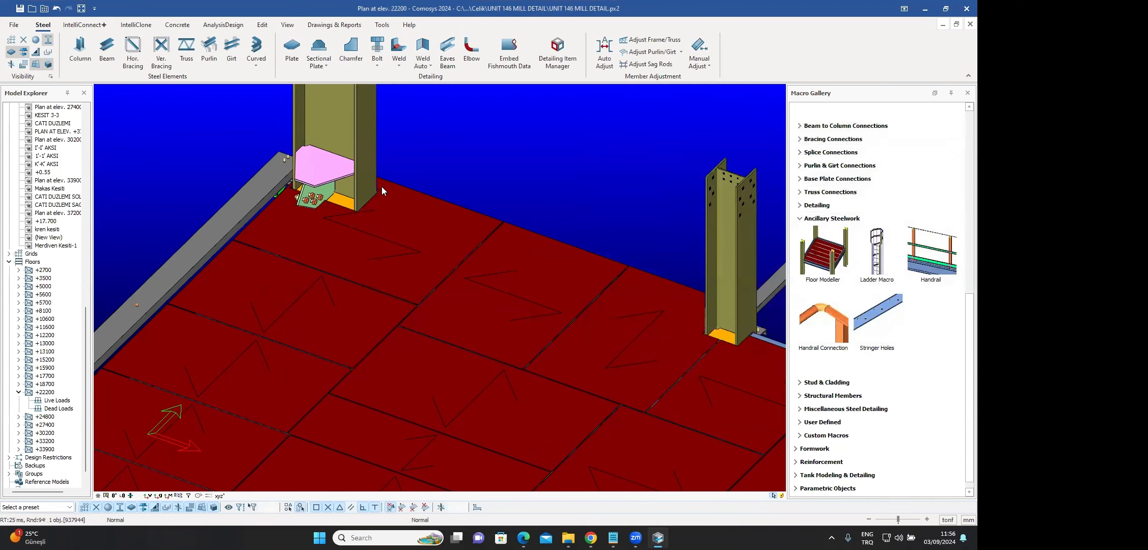
- Inspect how the gratings are cut around the edge columns and the two slender posts at the floor's inner corner
scroll(382, 188, up, 3)
scroll(448, 178, down, 8)
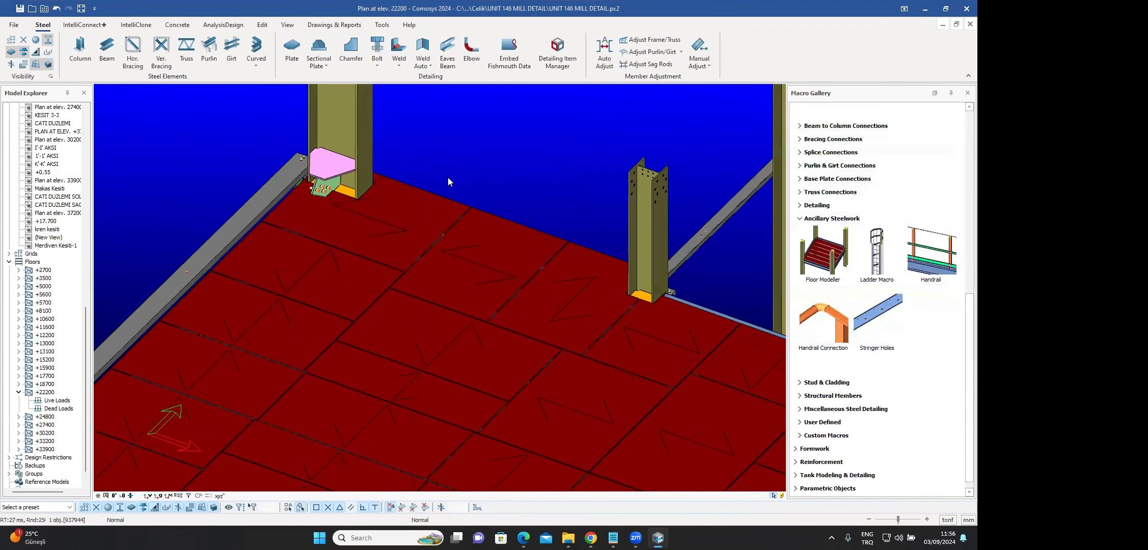
scroll(310, 175, up, 6)
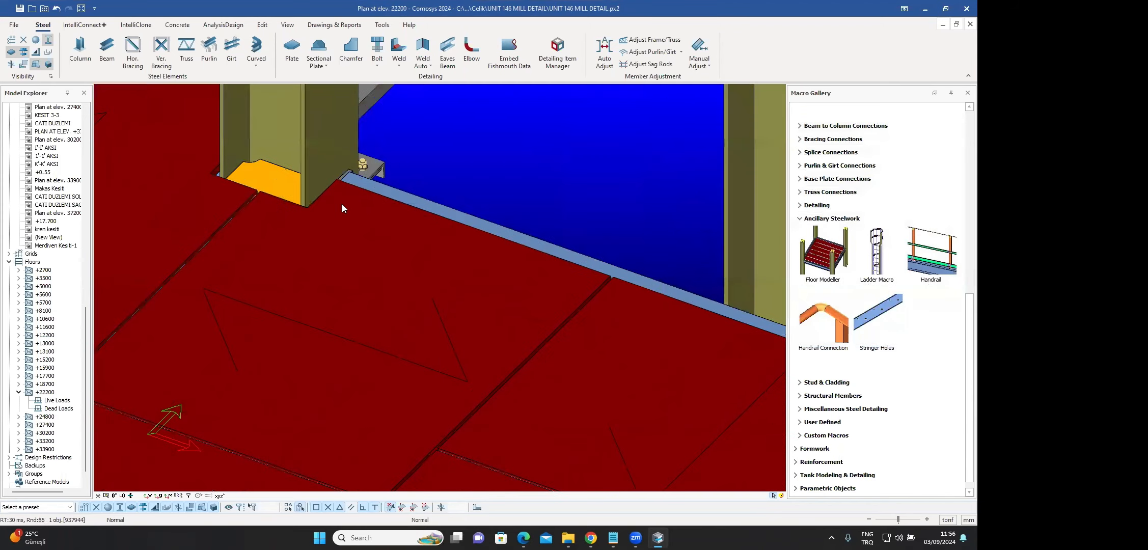
scroll(296, 168, down, 8)
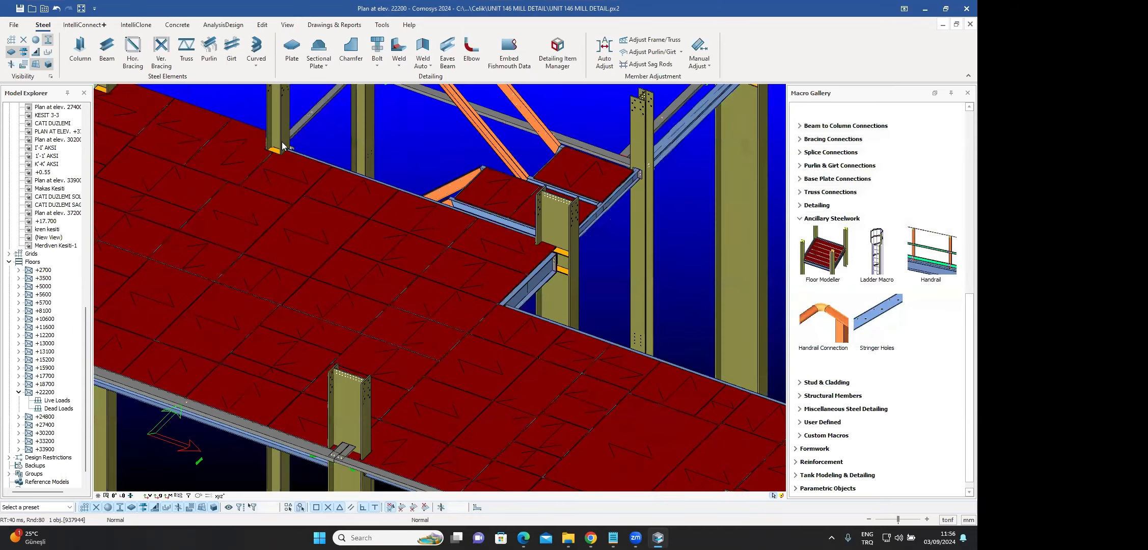
scroll(411, 239, up, 8)
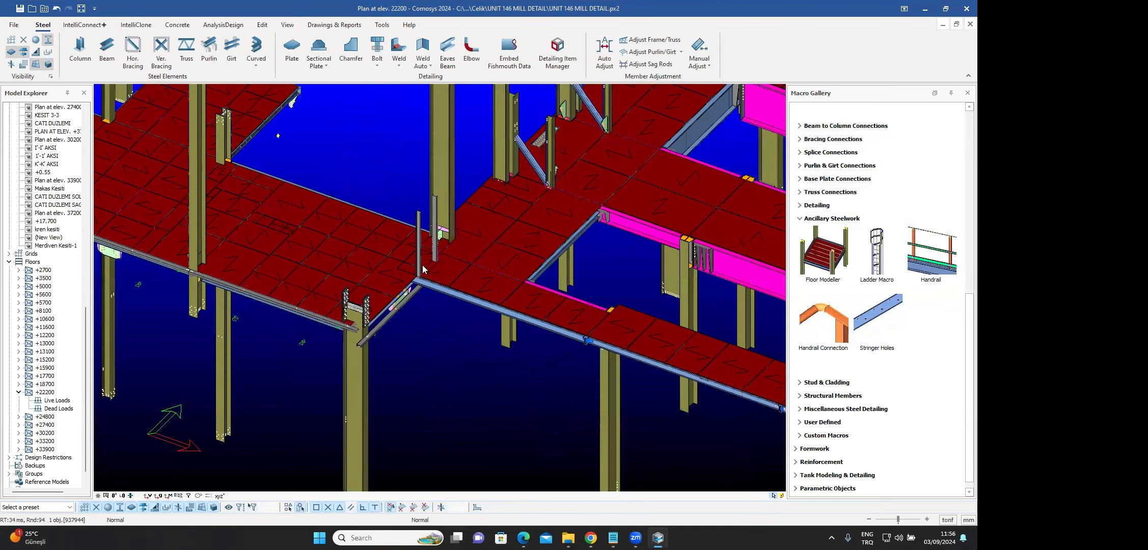
scroll(411, 240, up, 4)
click(411, 237)
ctrl+middle_drag(410, 236, 387, 224)
scroll(387, 224, down, 6)
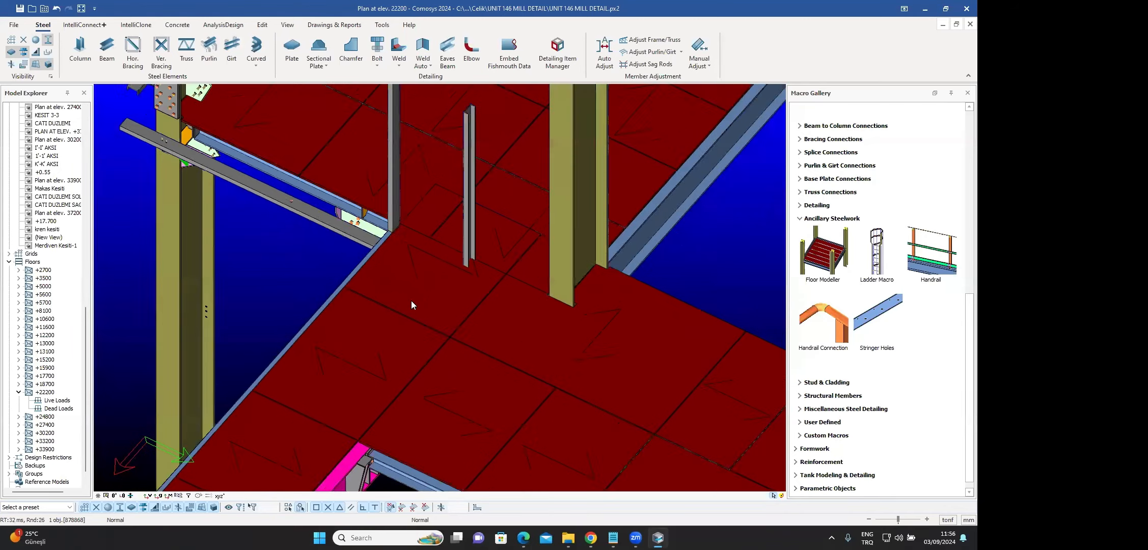
- Isolate the grating panel beside the paired brackets at the polygonal opening, inspect its cut-out, and show all elements again
scroll(411, 204, down, 7)
middle_drag(477, 417, 451, 267)
scroll(524, 346, up, 2)
scroll(525, 346, down, 3)
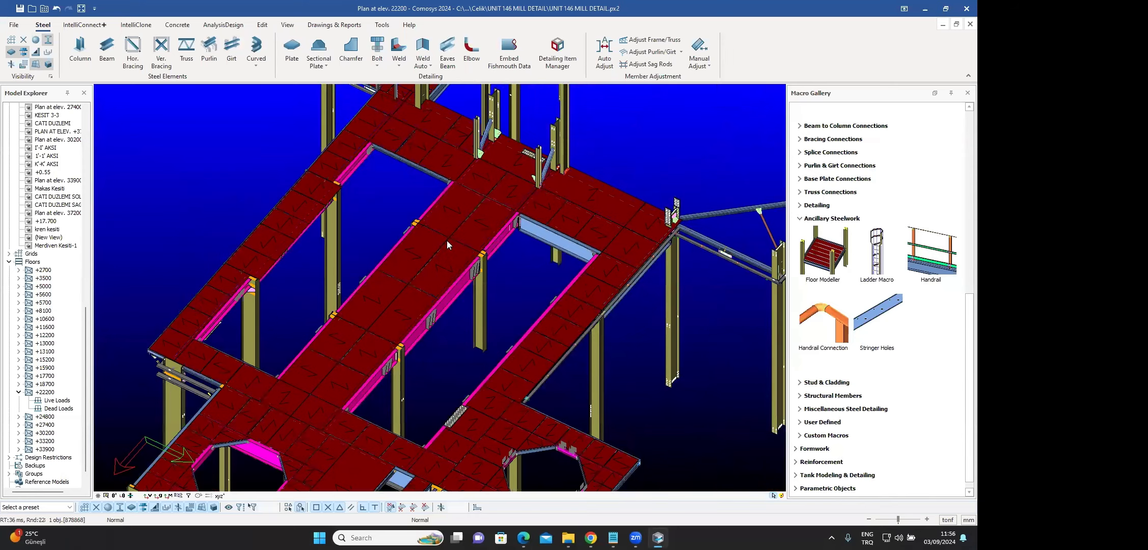
scroll(447, 245, down, 3)
scroll(433, 194, up, 10)
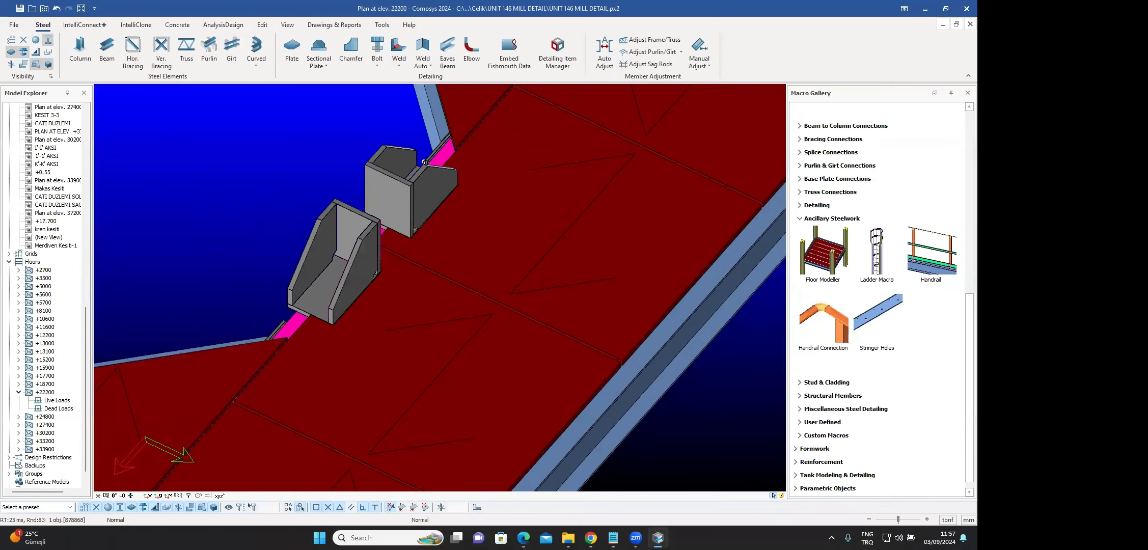
click(431, 194)
shift+middle_drag(430, 193, 498, 204)
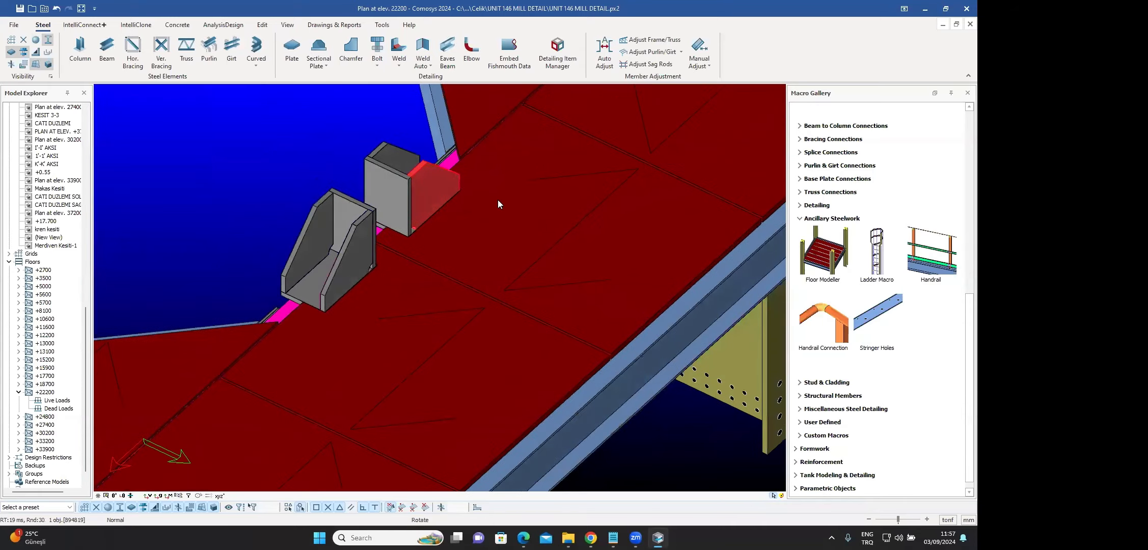
click(497, 204)
right_click(498, 205)
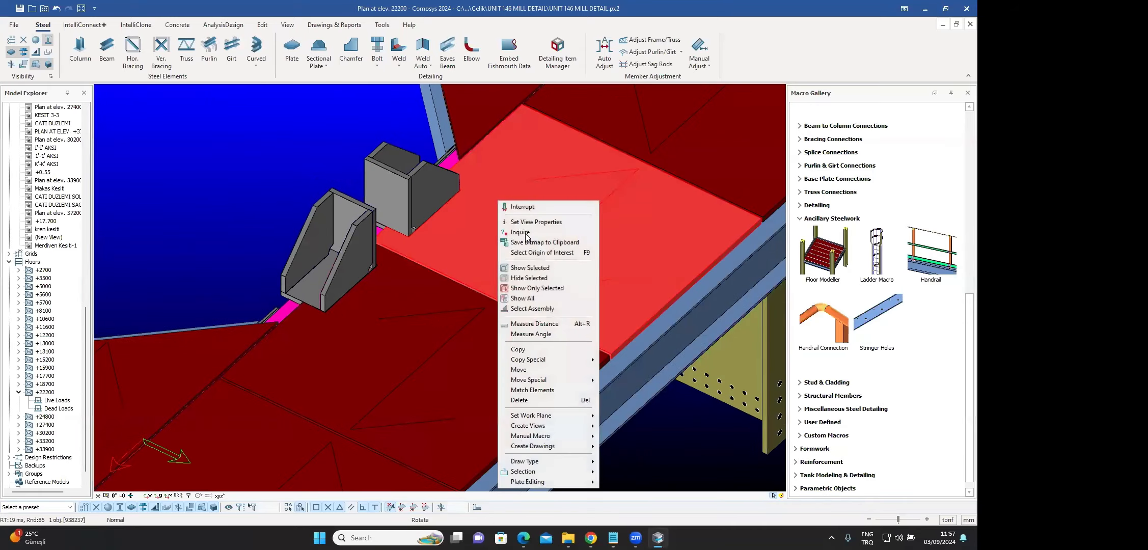
click(547, 289)
click(431, 164)
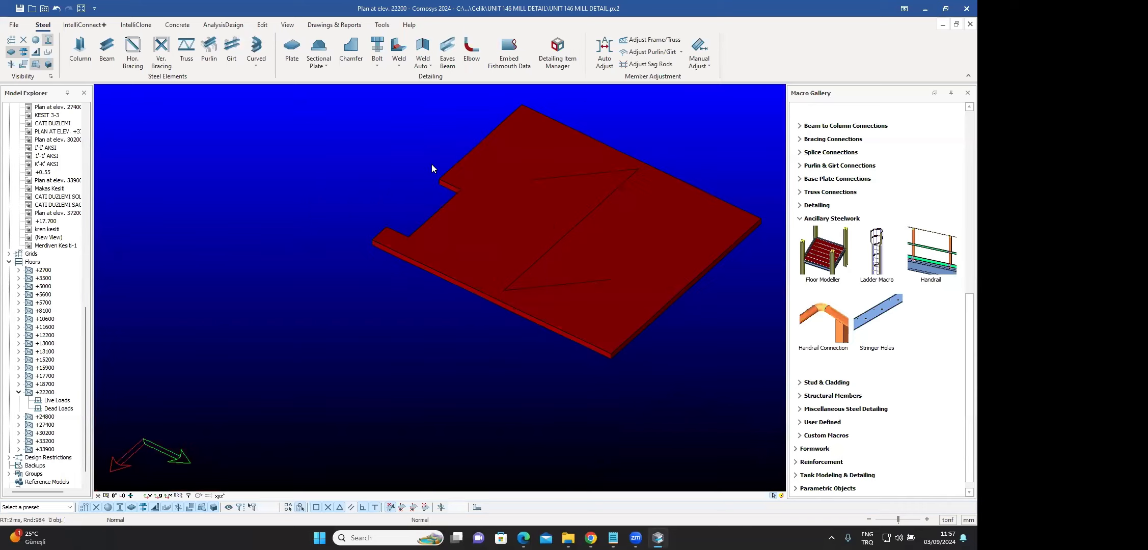
right_click(363, 162)
click(411, 224)
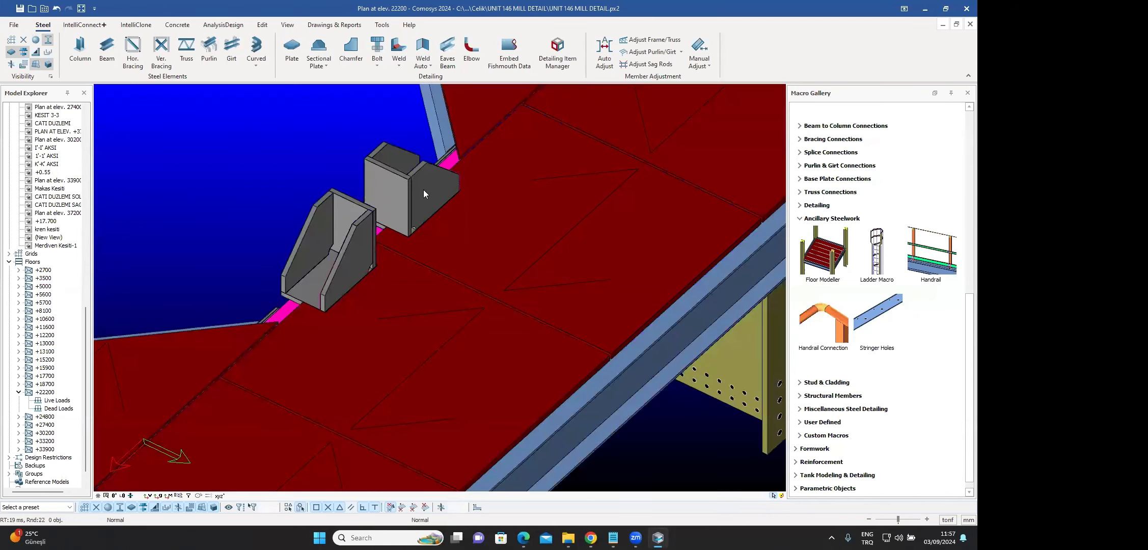
- Isolate the grating panel beside the bolted splice plate, inspect the notch along its edge, and restore all elements
scroll(433, 236, down, 10)
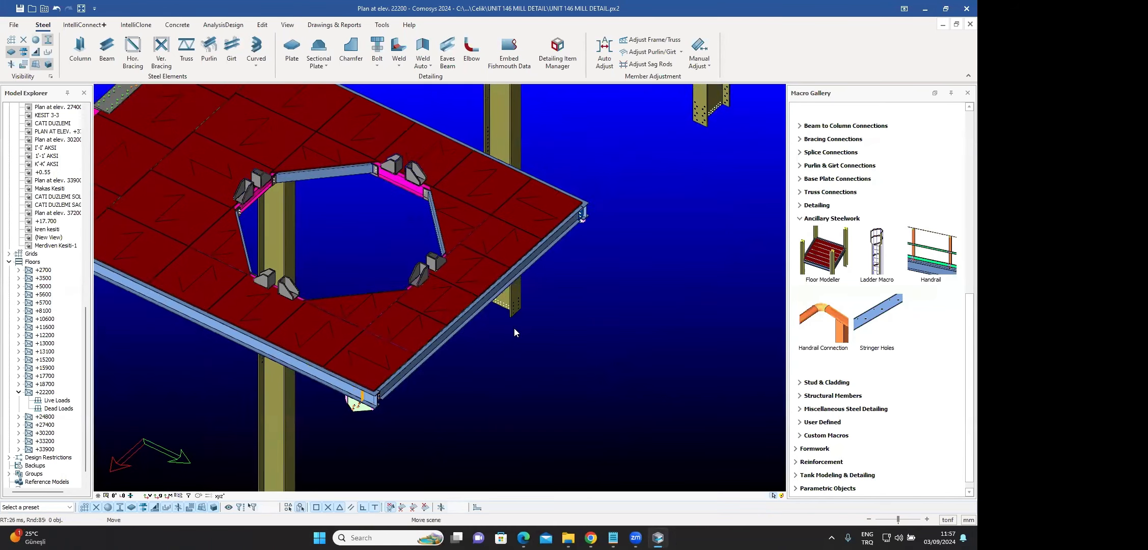
scroll(319, 254, up, 10)
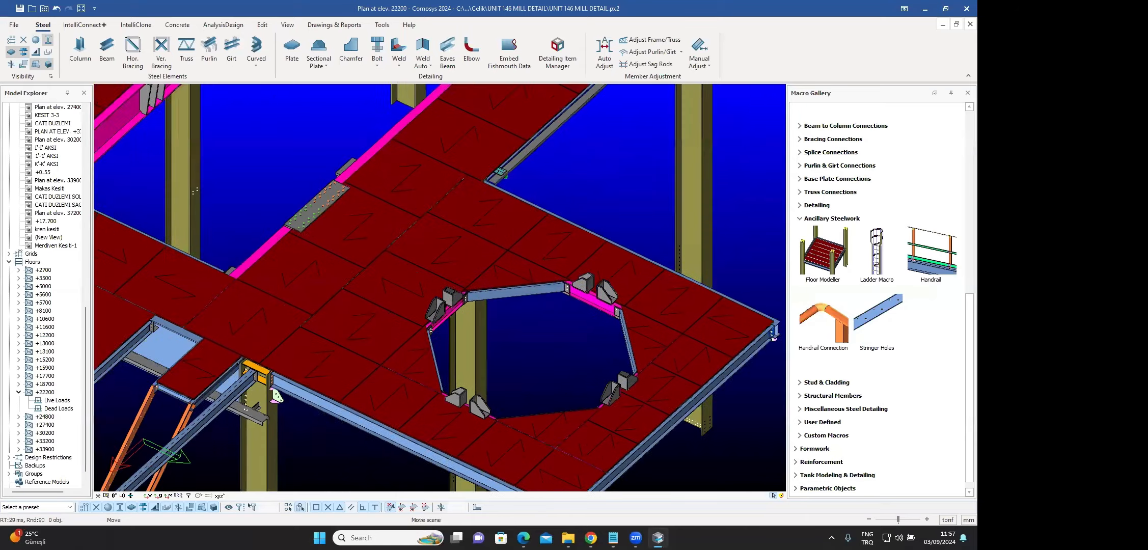
scroll(355, 234, up, 3)
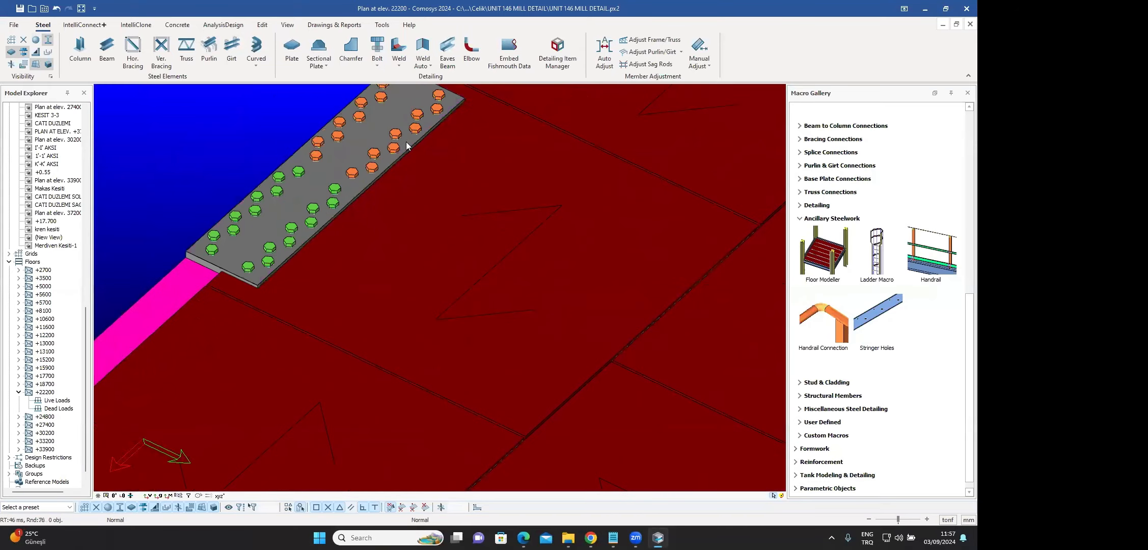
middle_drag(486, 109, 516, 209)
click(520, 237)
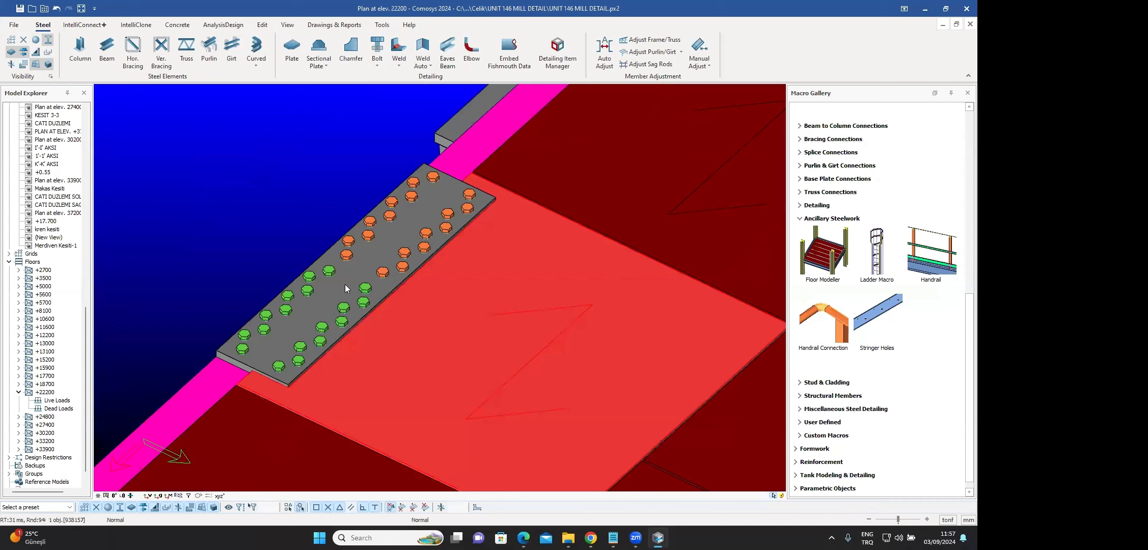
right_click(497, 240)
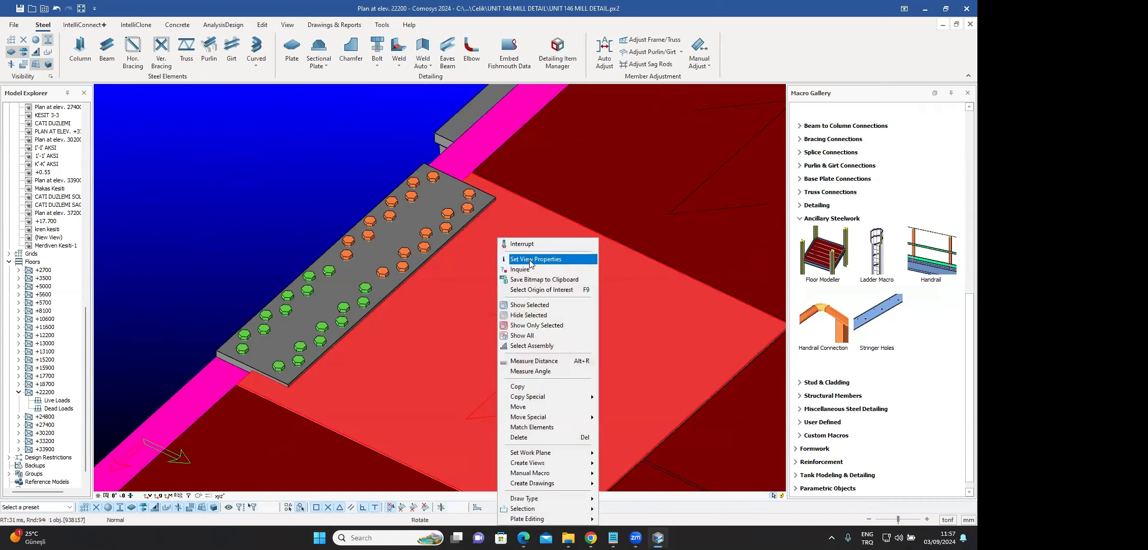
click(539, 326)
click(471, 169)
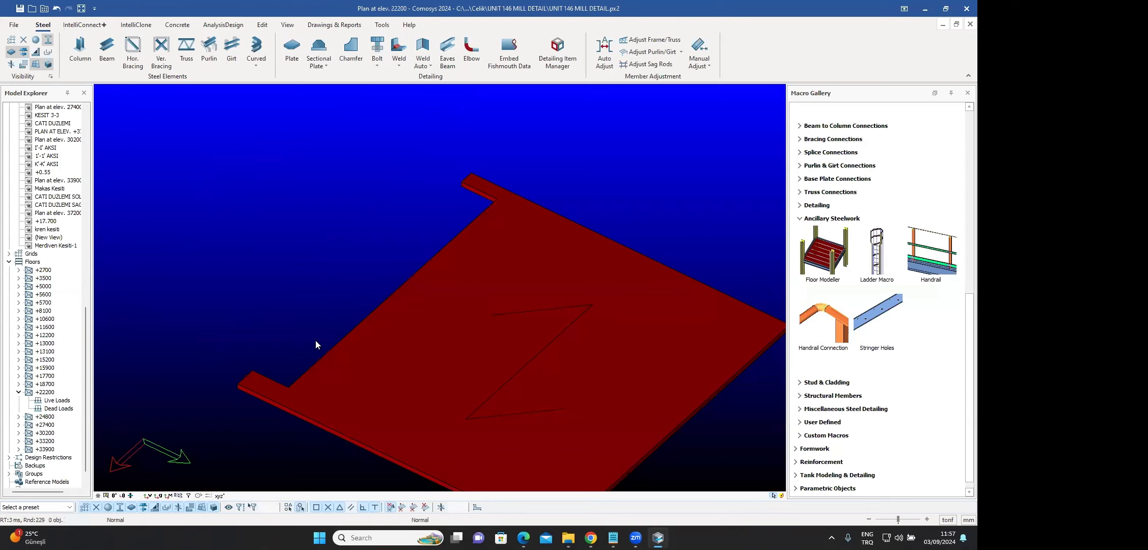
right_click(389, 141)
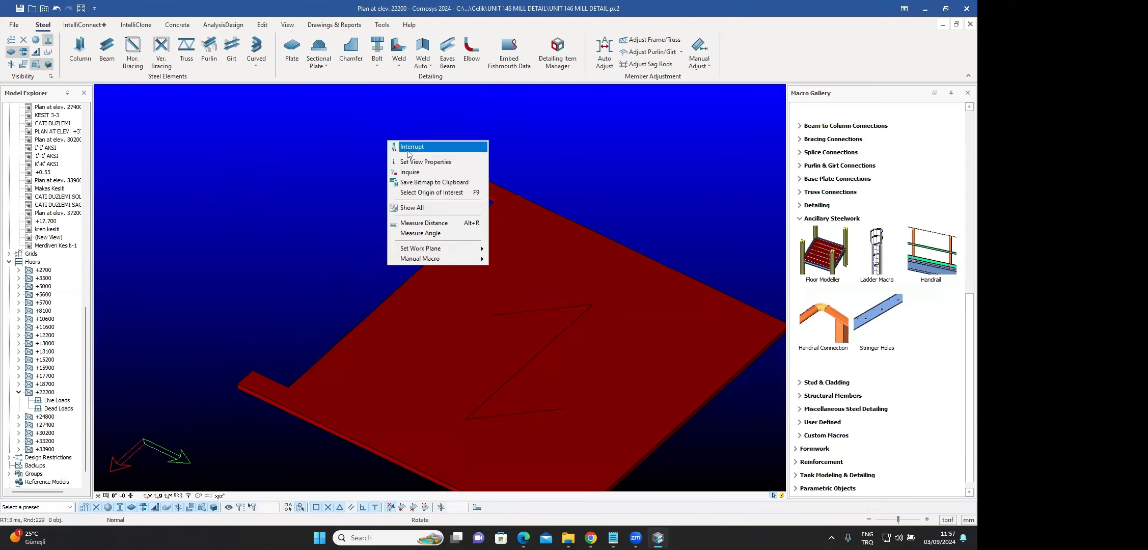
click(425, 211)
- Survey the whole grating floor from above, focusing on the panel layout at the far end around the corner columns
scroll(386, 183, down, 5)
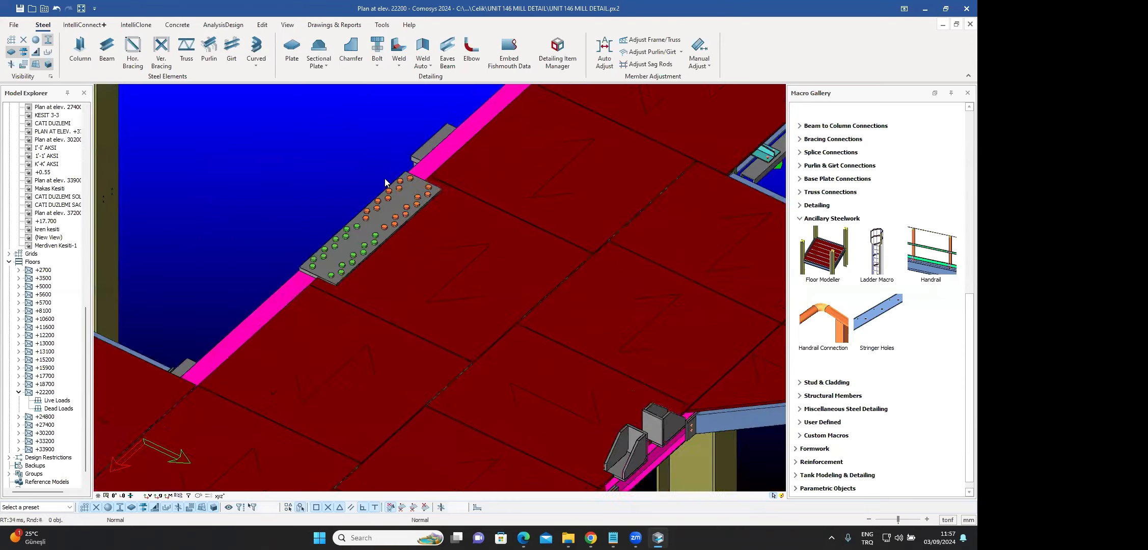
scroll(386, 184, down, 6)
middle_drag(385, 184, 317, 220)
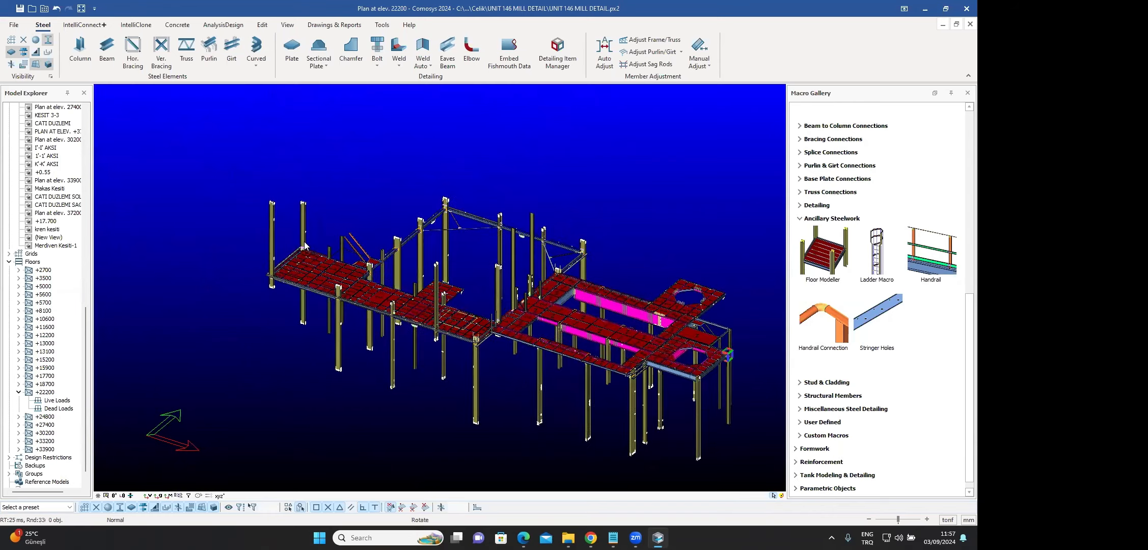
scroll(317, 220, up, 5)
scroll(322, 222, up, 11)
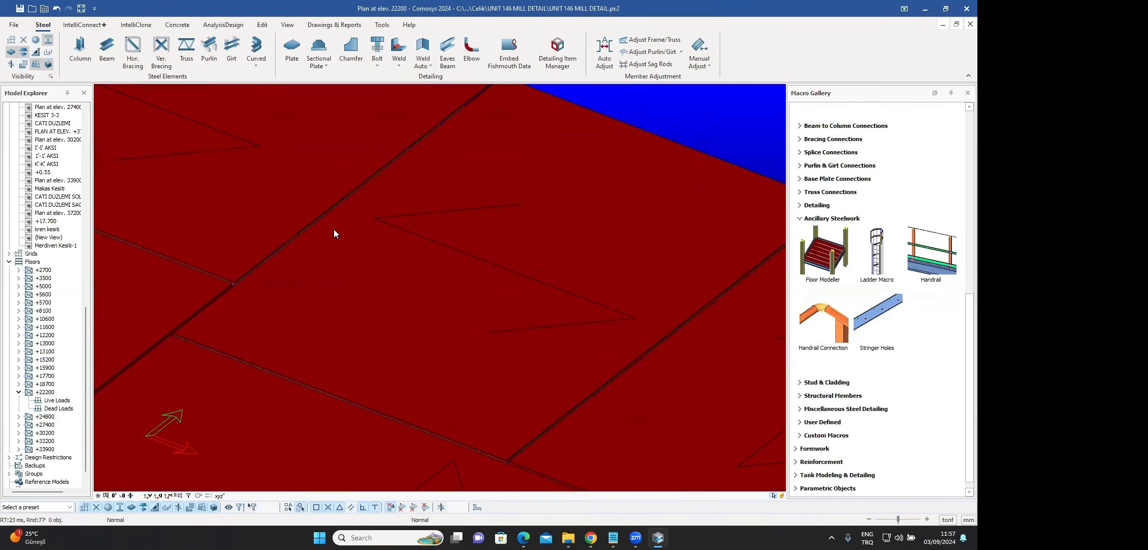
scroll(336, 231, down, 6)
scroll(335, 231, down, 5)
scroll(335, 230, up, 2)
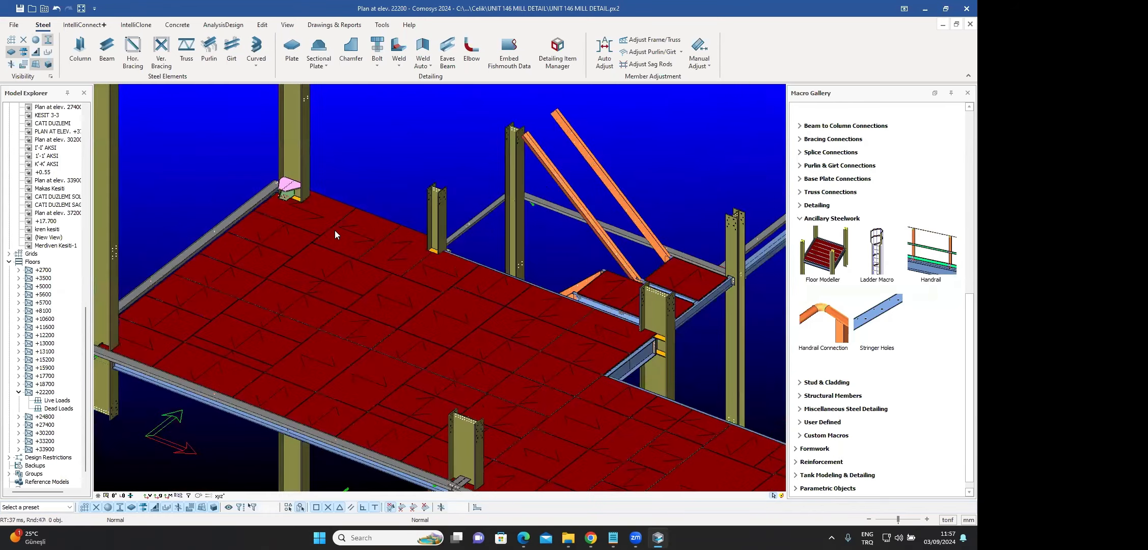
scroll(322, 221, up, 5)
scroll(312, 205, down, 4)
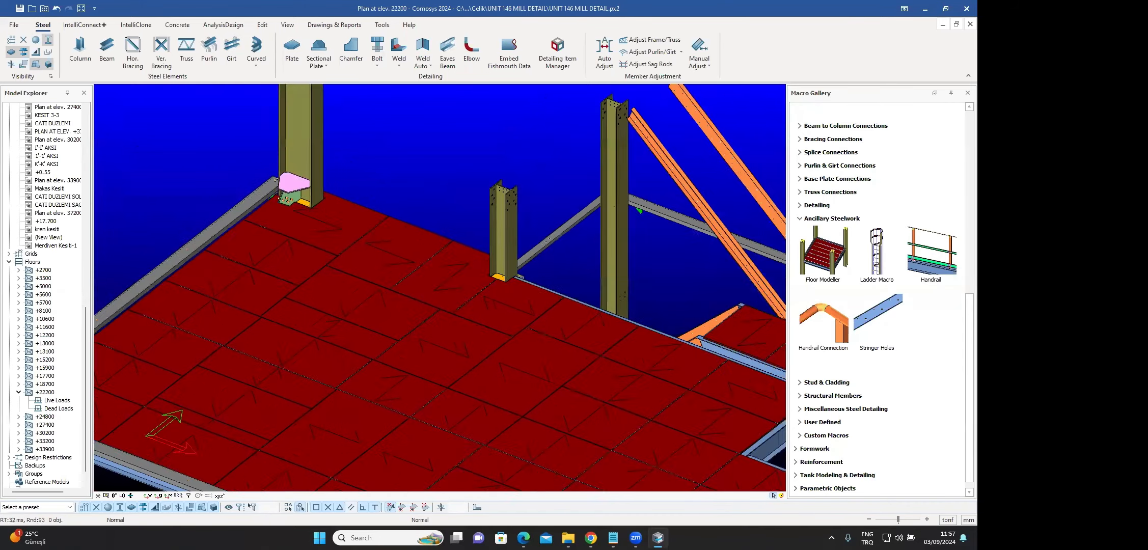
scroll(326, 222, down, 5)
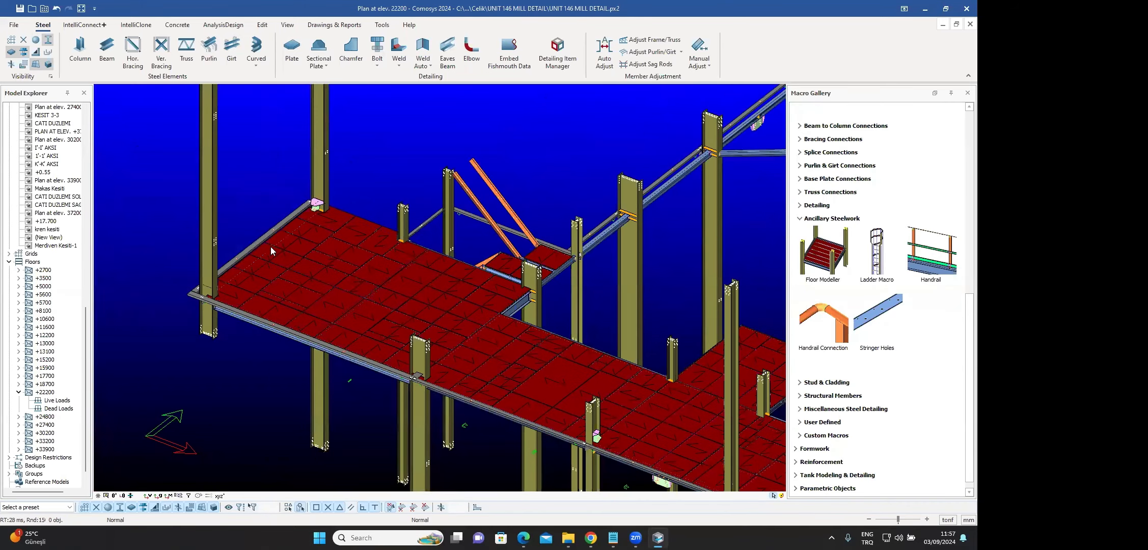
scroll(271, 247, up, 5)
- Select a grating panel along the floor's end edge and examine its supporting beams, braces and connection plates from below
click(266, 251)
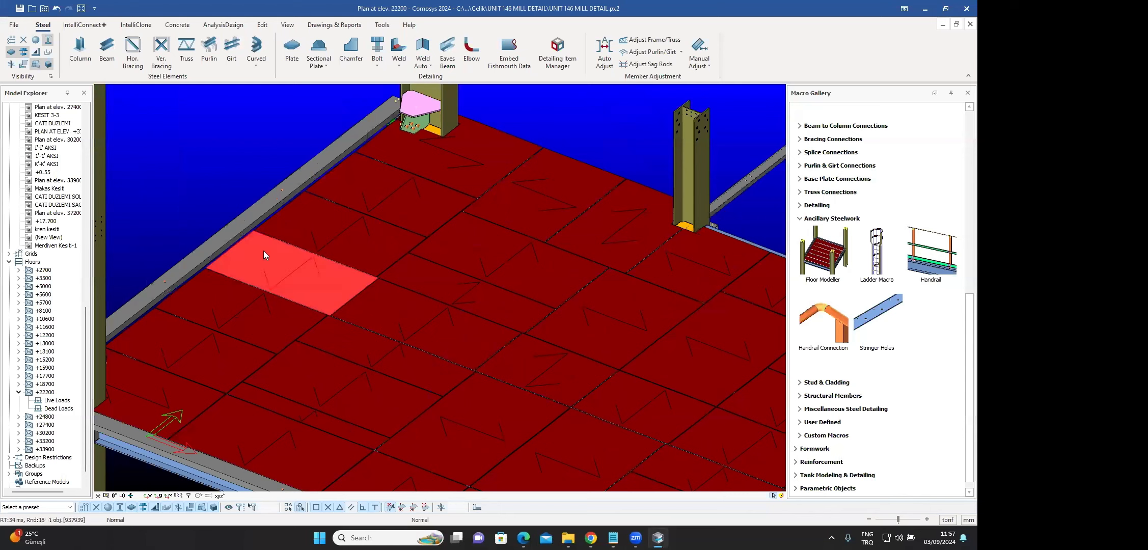
scroll(260, 264, down, 5)
mouse_move(260, 265)
middle_down()
mouse_move(283, 224)
mouse_move(258, 258)
mouse_move(265, 245)
middle_up()
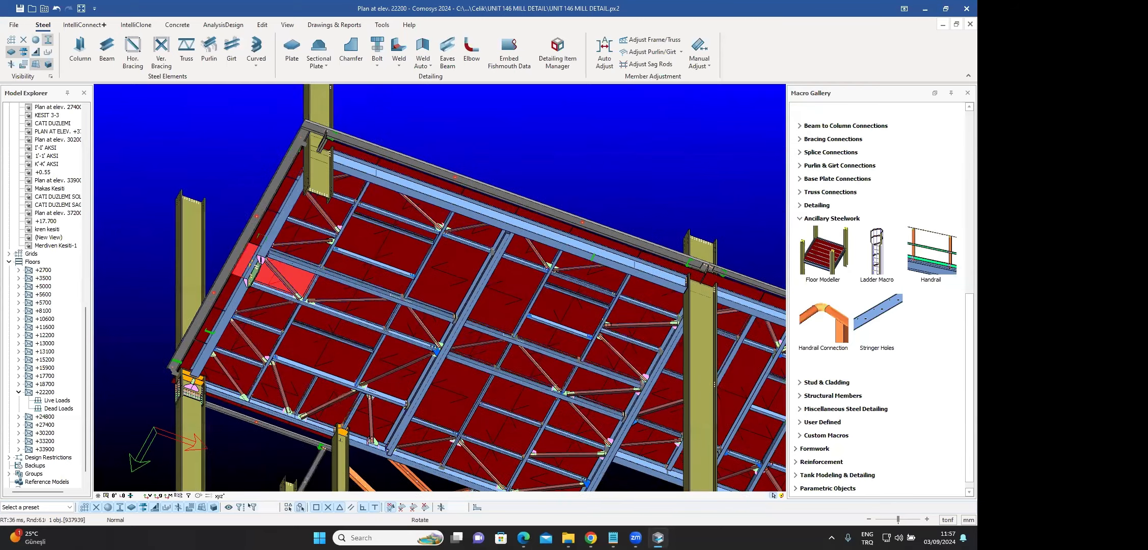
scroll(337, 200, up, 6)
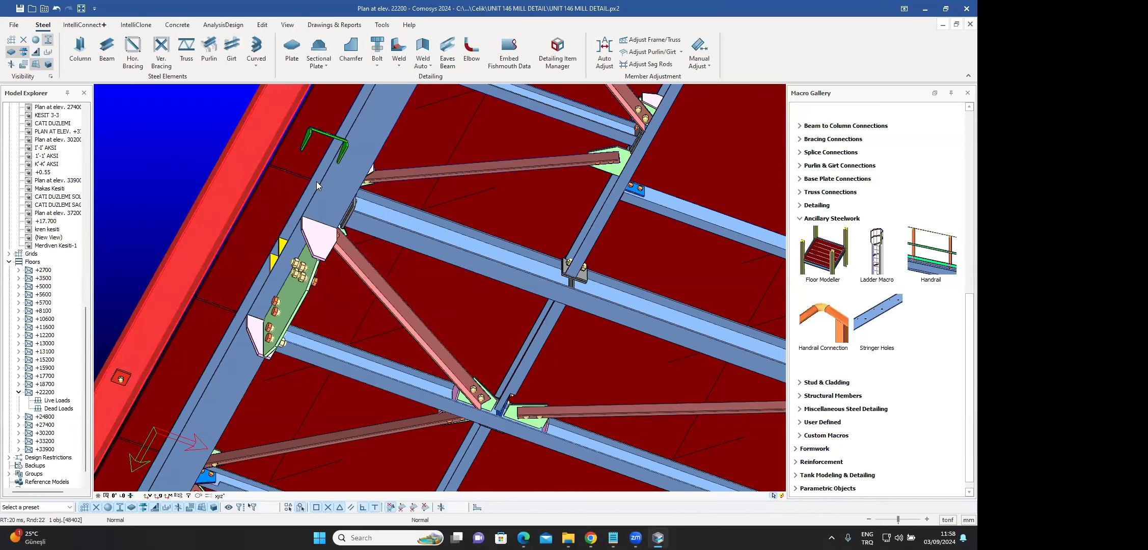
scroll(312, 183, down, 10)
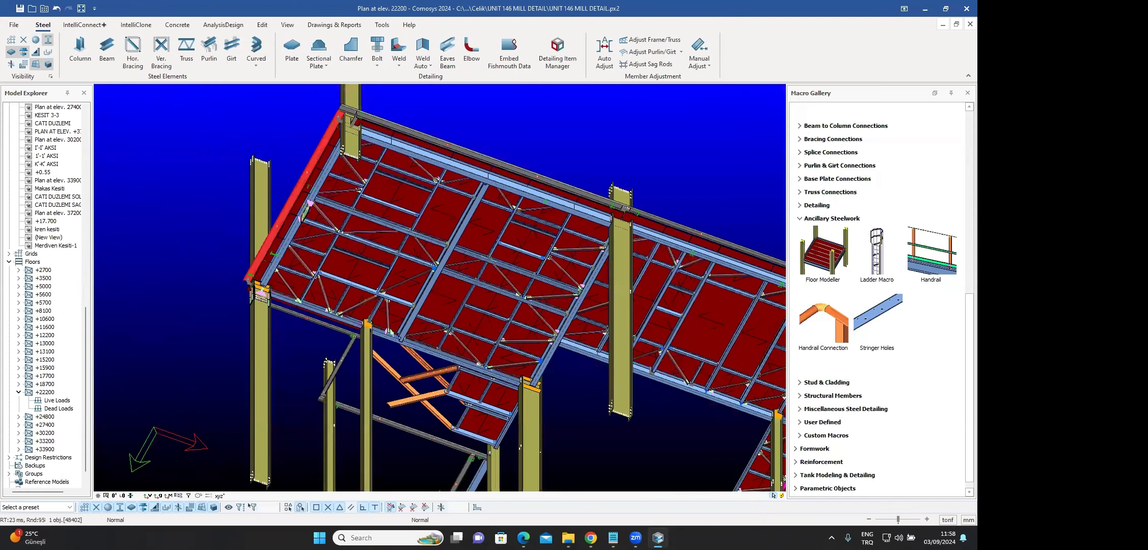
mouse_move(355, 231)
middle_down()
mouse_move(356, 218)
mouse_move(359, 232)
middle_up()
- Select an interior grating panel and examine from below how the gratings span between the end beam and the outer edge member
scroll(360, 234, up, 10)
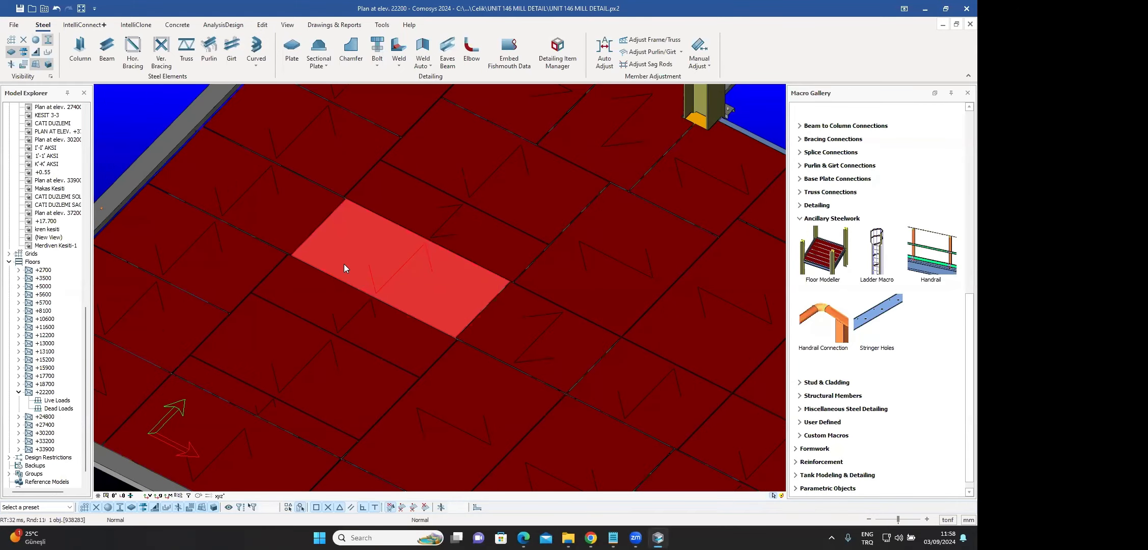
scroll(333, 233, down, 8)
middle_drag(329, 227, 347, 182)
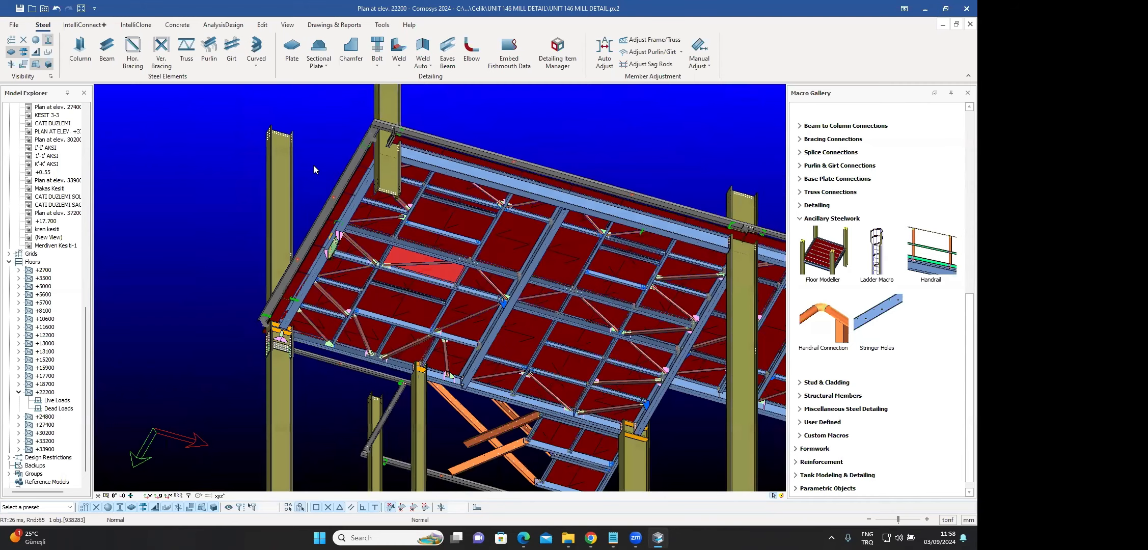
scroll(306, 165, up, 5)
scroll(298, 167, up, 2)
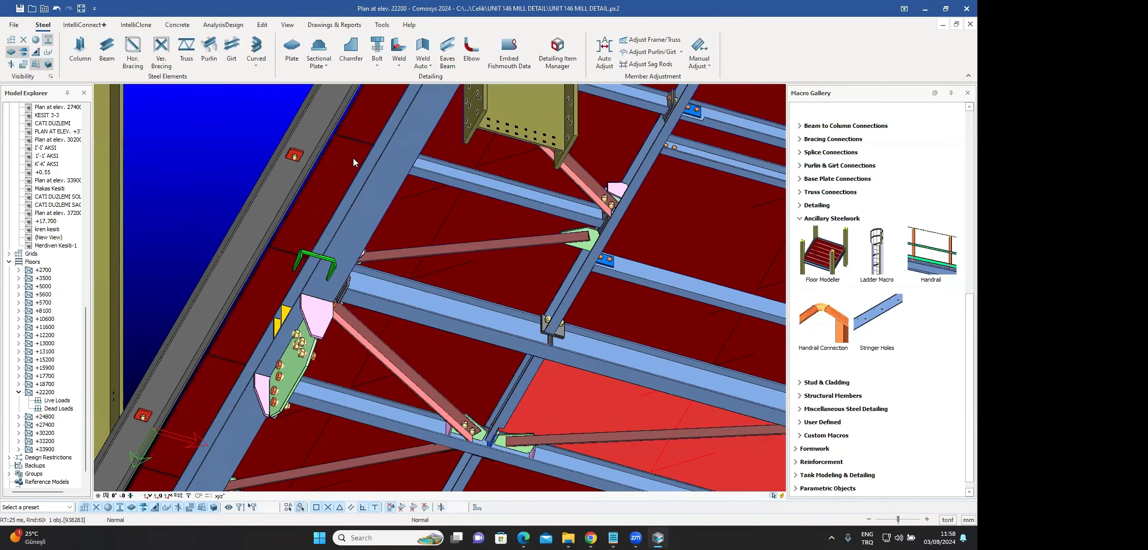
scroll(332, 120, up, 2)
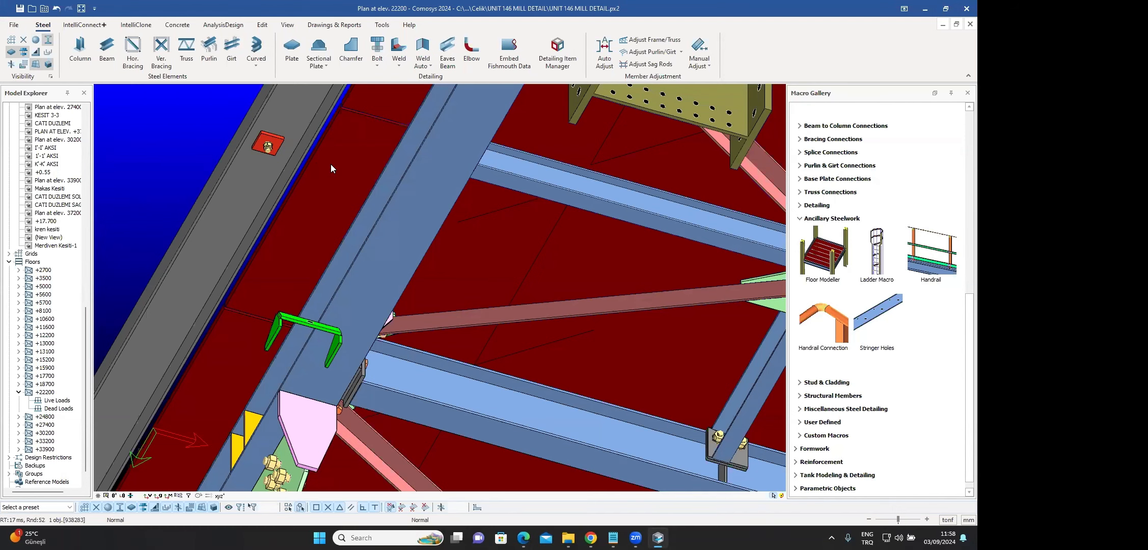
scroll(322, 190, down, 3)
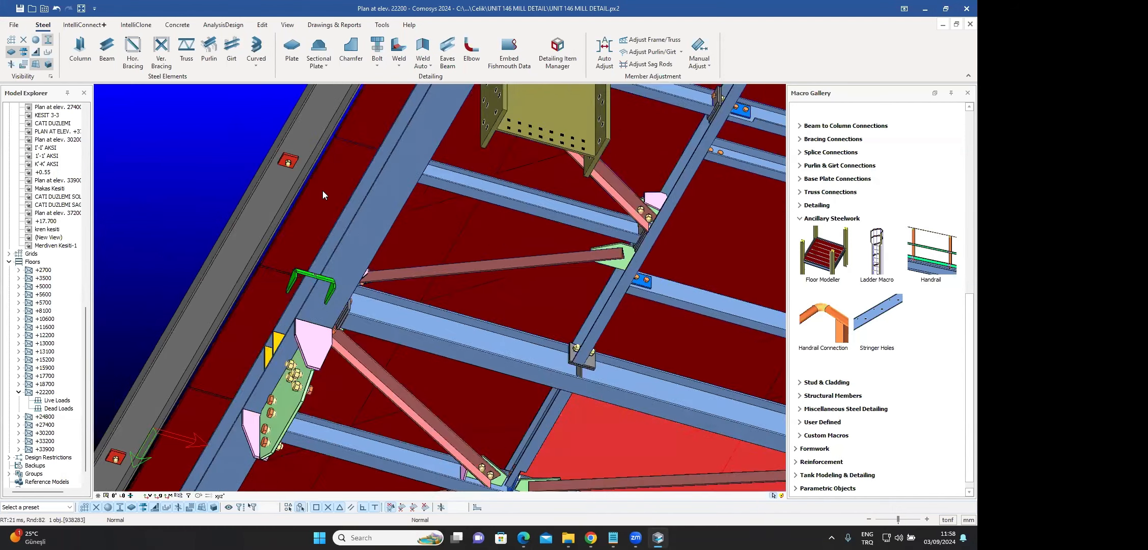
scroll(320, 195, down, 5)
middle_drag(362, 242, 291, 230)
scroll(319, 165, down, 3)
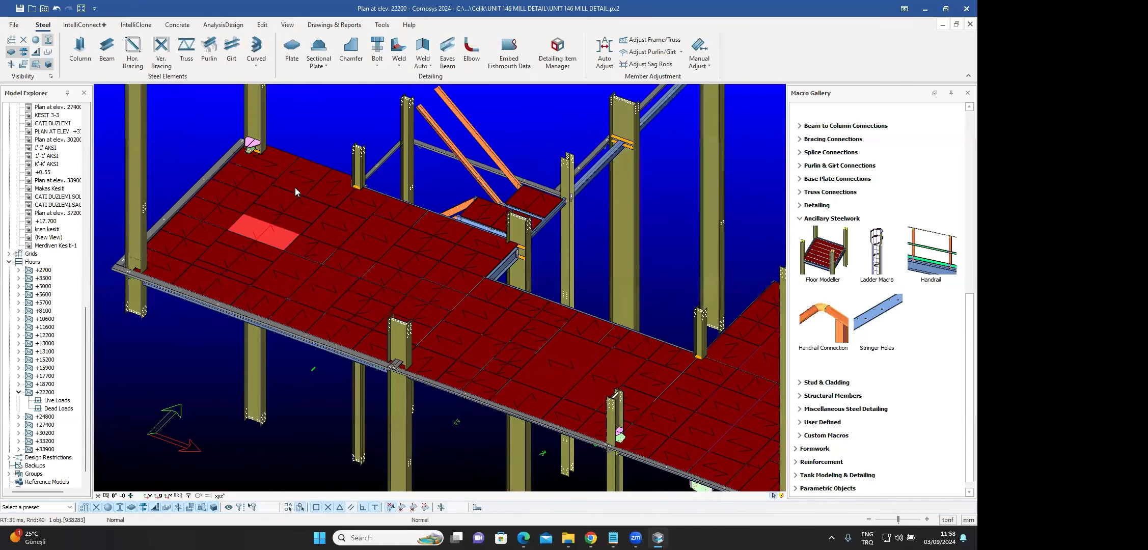
- Change the floor plate type of one grating panel near the far corner column to Chequered Plate, size 2/3
scroll(290, 192, down, 3)
key(Escape)
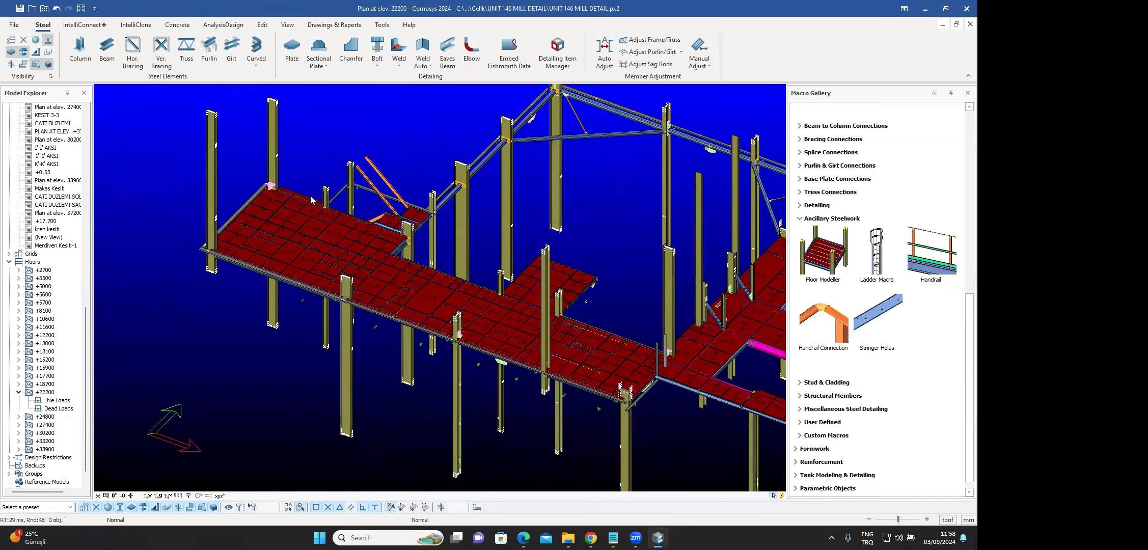
scroll(310, 196, up, 4)
scroll(323, 209, up, 3)
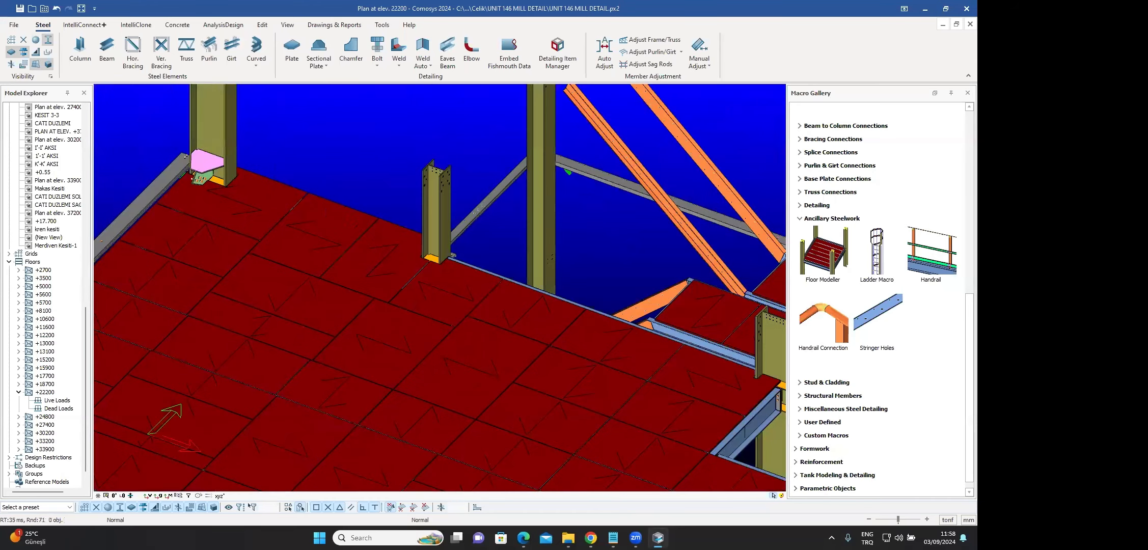
scroll(326, 209, down, 2)
scroll(326, 208, up, 2)
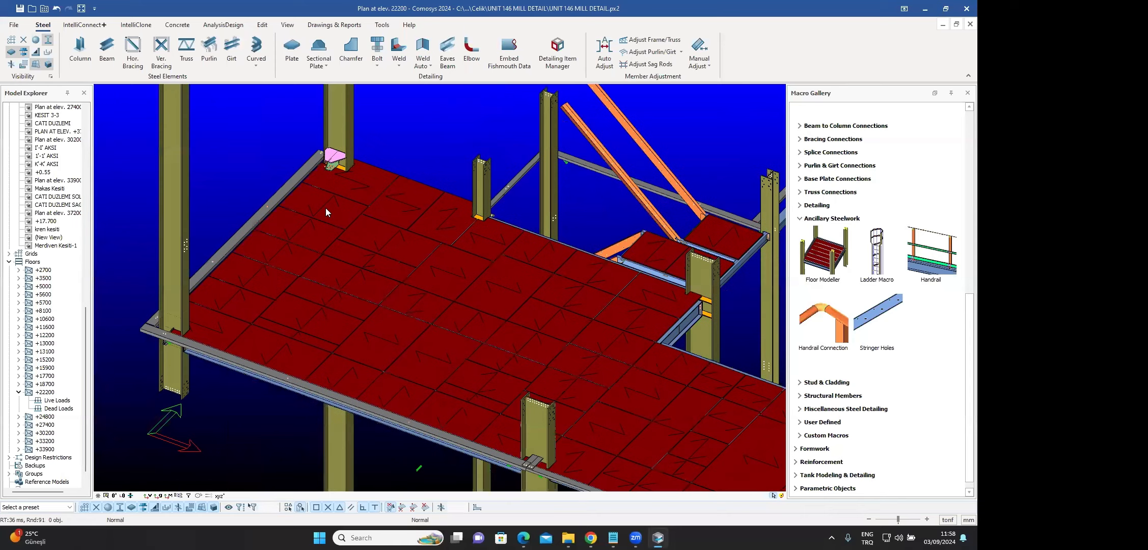
double_click(527, 188)
click(527, 193)
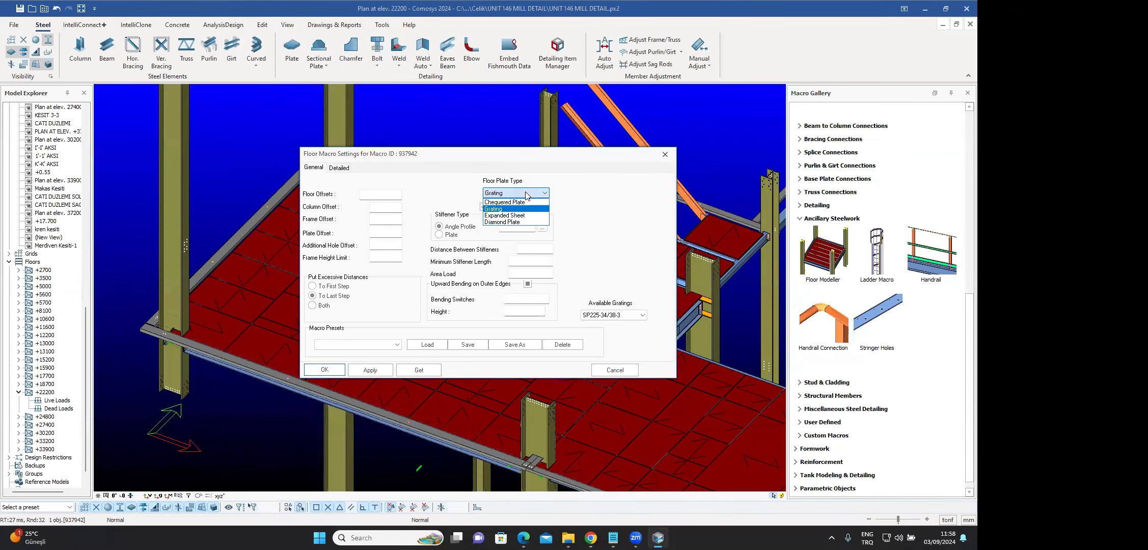
click(524, 203)
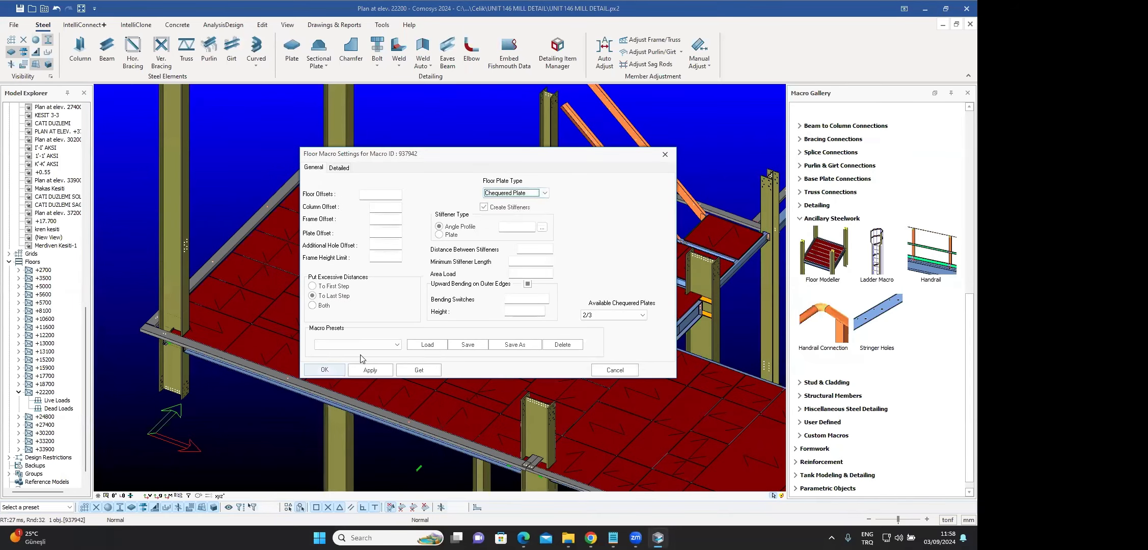
click(327, 372)
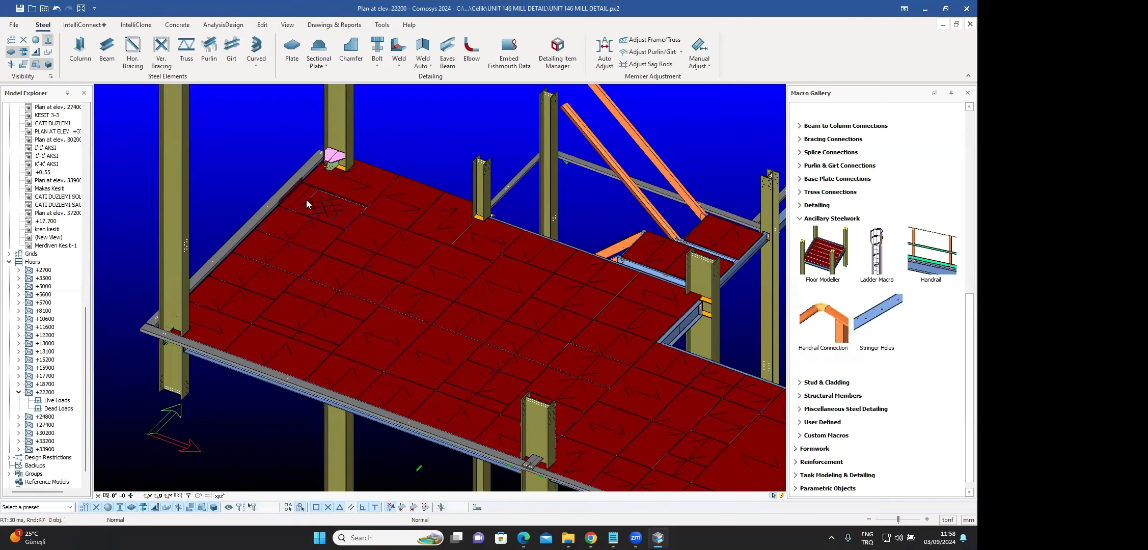
- Select the chequered plate panel near the far corner column and examine its upturned outer edge up close
scroll(307, 201, up, 2)
scroll(312, 203, up, 4)
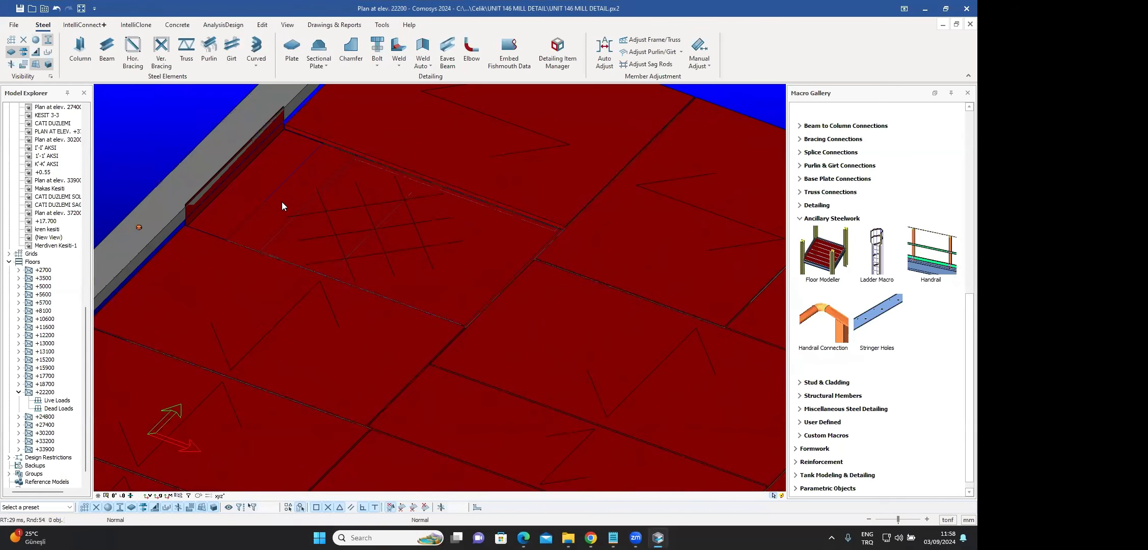
click(210, 186)
mouse_move(210, 186)
middle_down()
mouse_move(223, 177)
mouse_move(261, 205)
mouse_move(221, 182)
middle_up()
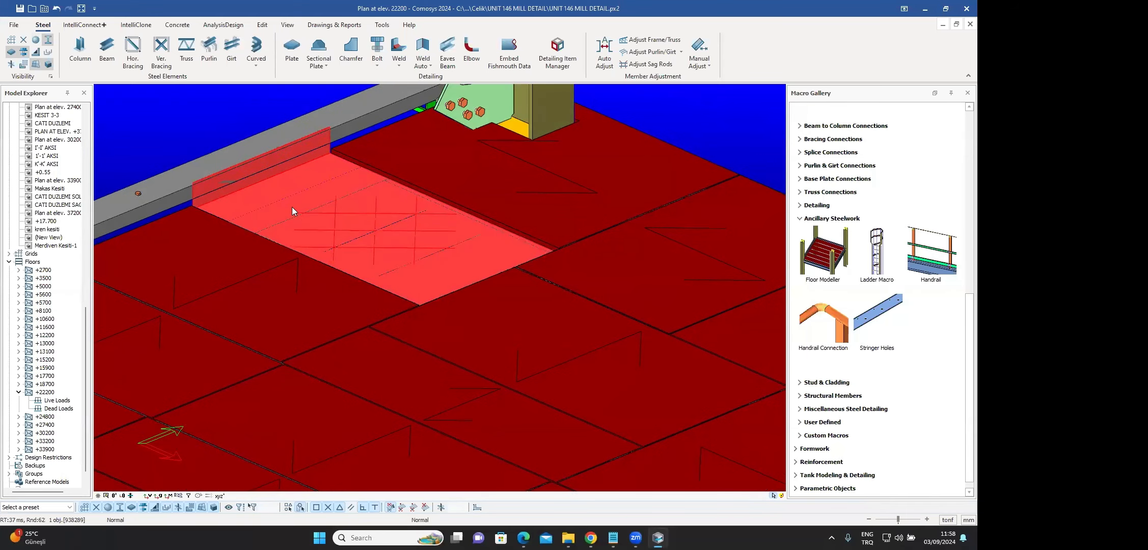
middle_drag(292, 210, 300, 200)
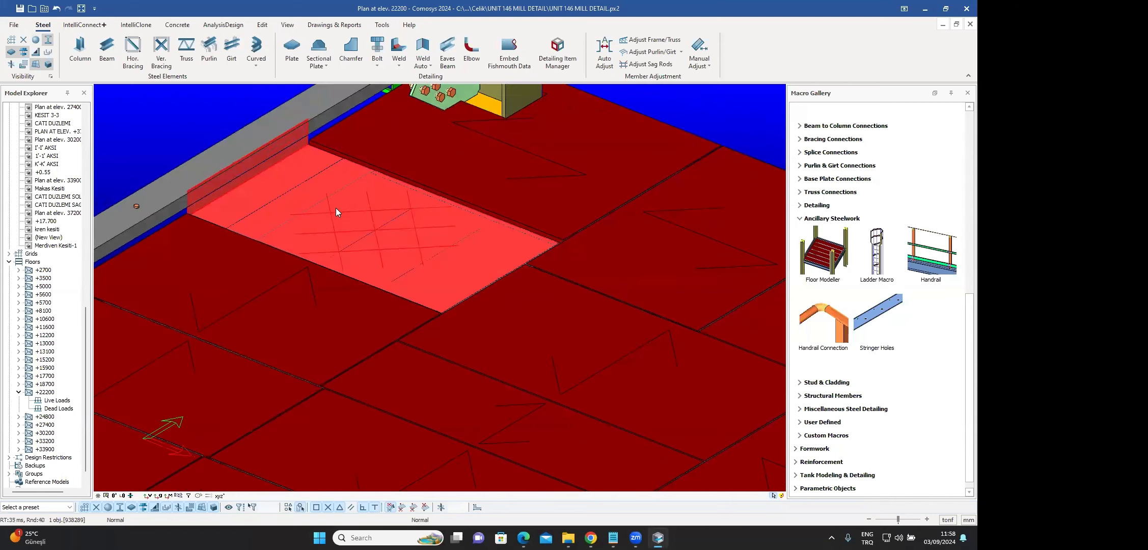
- Review the bending settings and Floor Plate Type options of the corner chequered panel's floor macro, and close its settings without changes
click(298, 211)
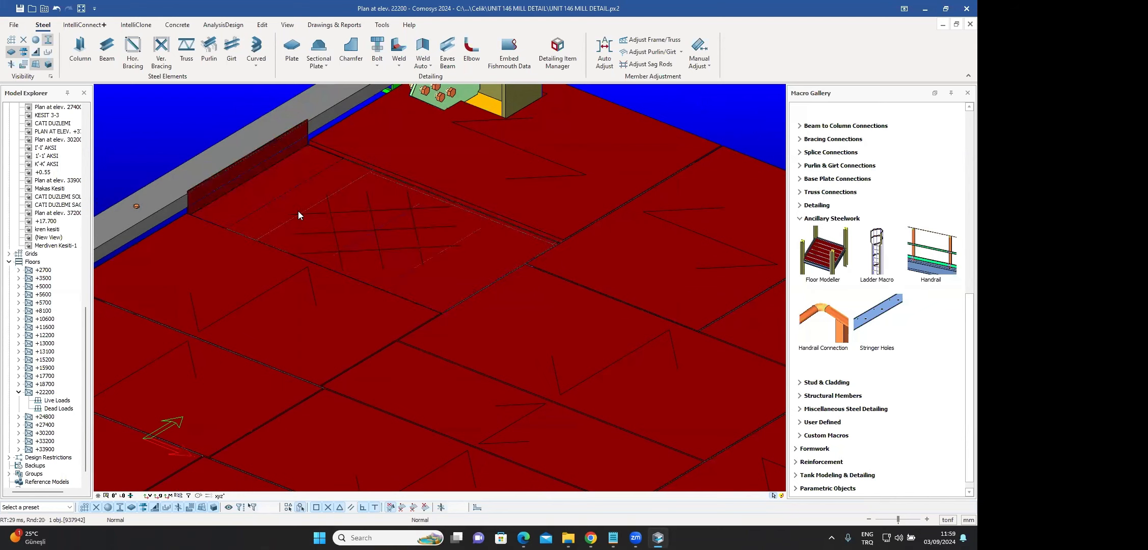
double_click(298, 211)
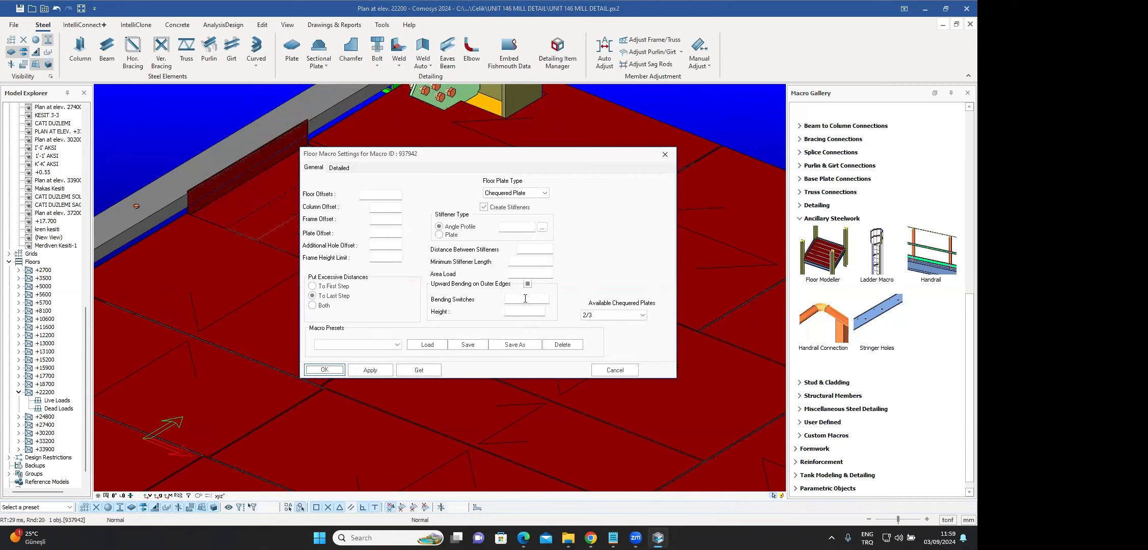
mouse_move(526, 299)
click(545, 194)
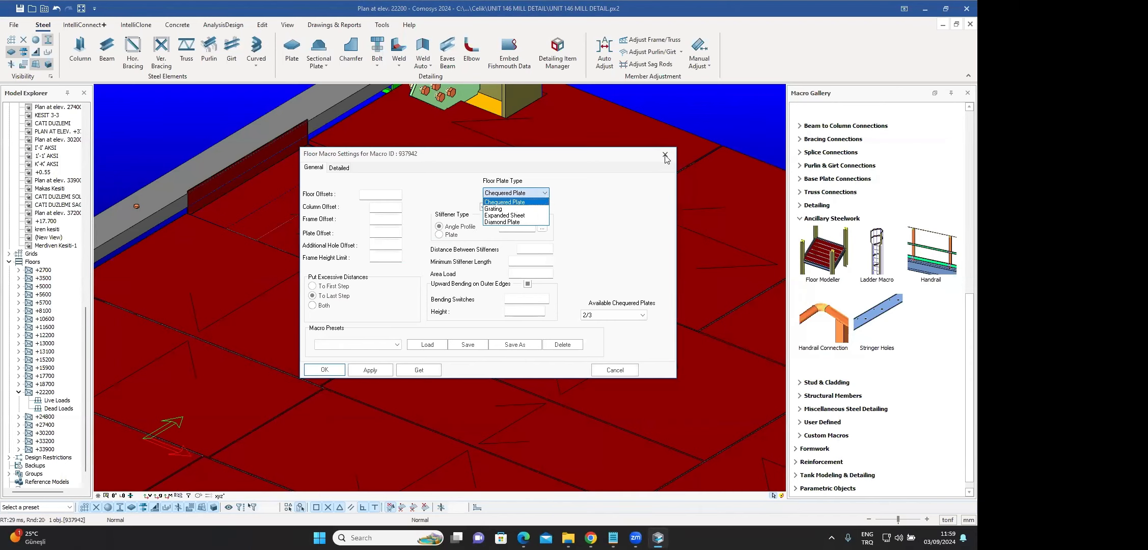
click(664, 136)
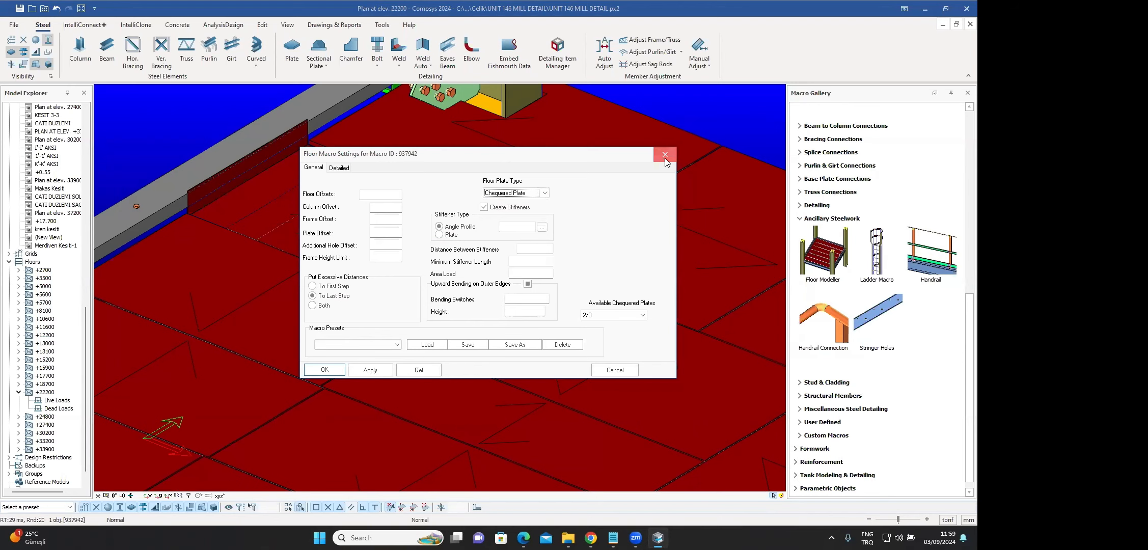
click(665, 155)
- Window-select the whole elevation 22200 floor structure and clear the selection again
scroll(515, 226, down, 7)
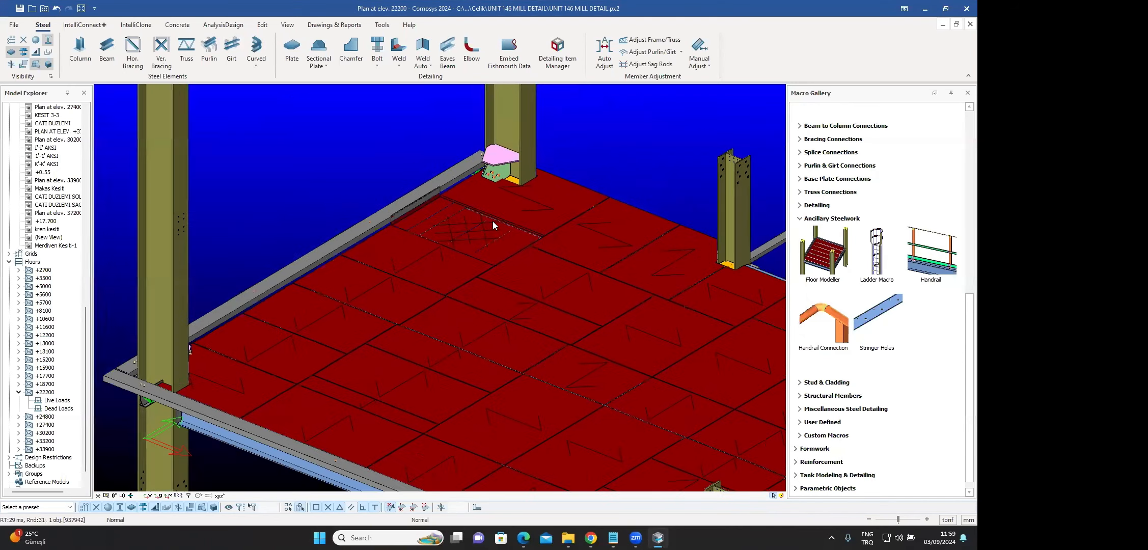
middle_drag(384, 194, 333, 185)
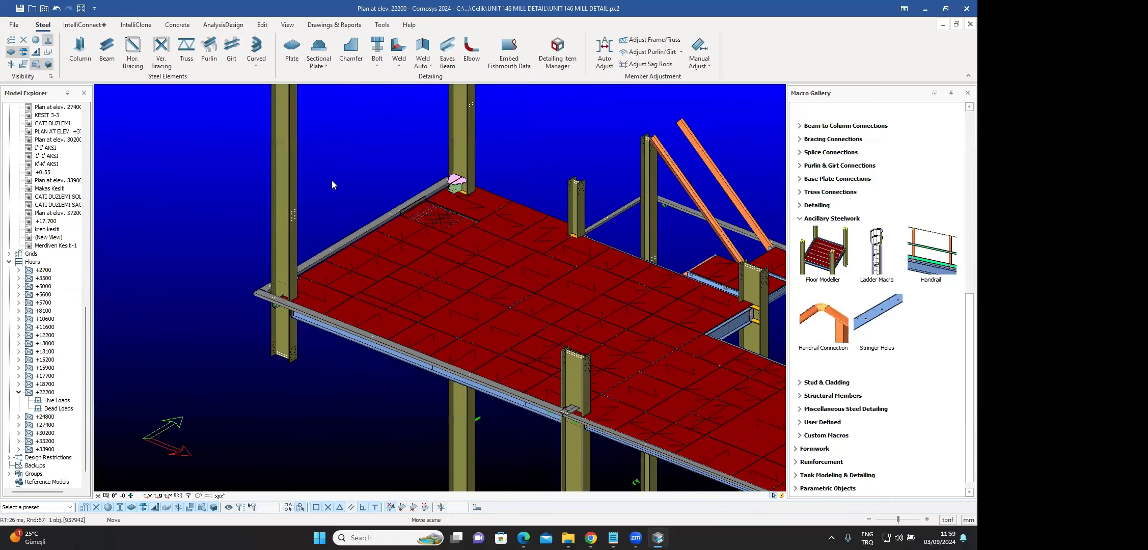
middle_drag(715, 244, 605, 217)
scroll(313, 127, down, 6)
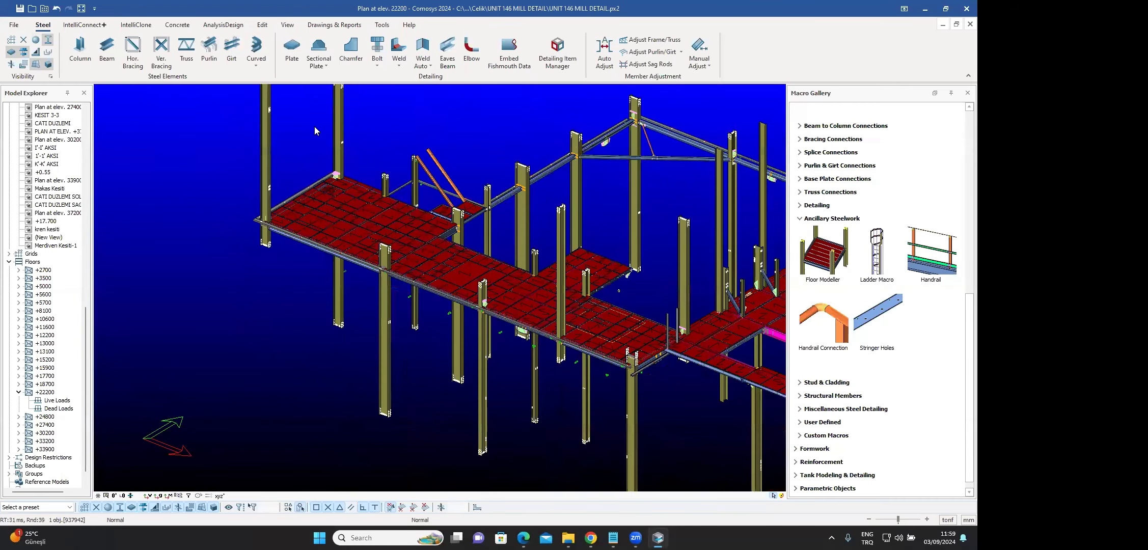
drag(289, 142, 746, 359)
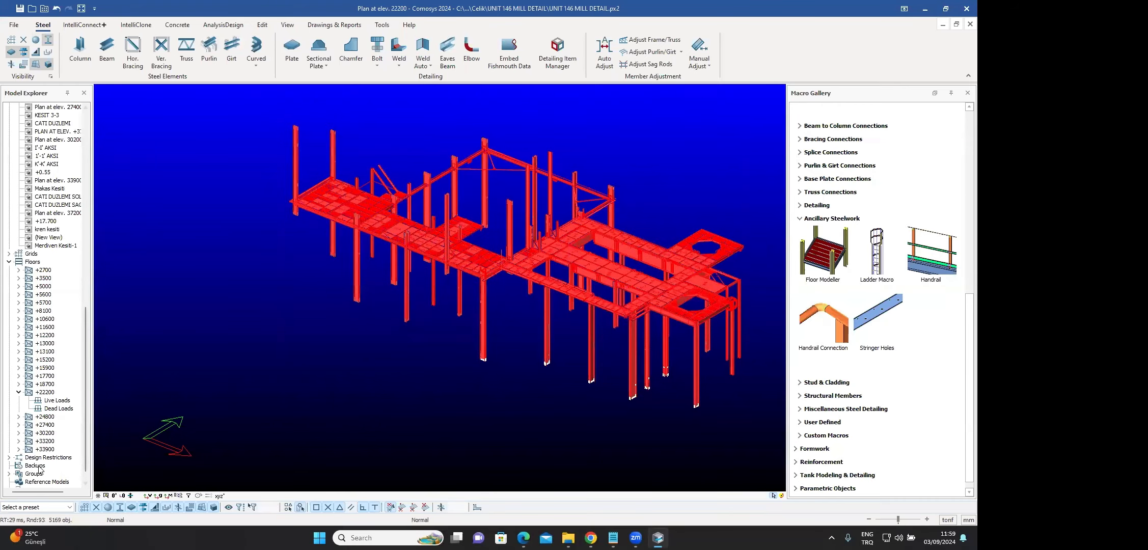
key(Escape)
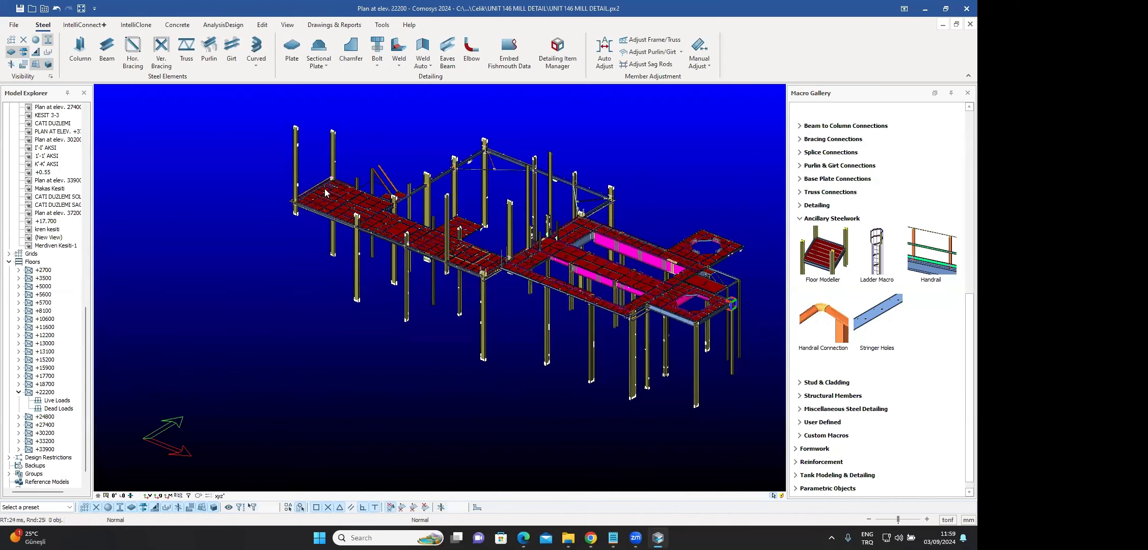
- Change the floor plate type of the interior grating panel diagonally adjacent to the corner chequered panel to Chequered Plate, size 2/3
scroll(327, 192, up, 6)
scroll(326, 190, up, 2)
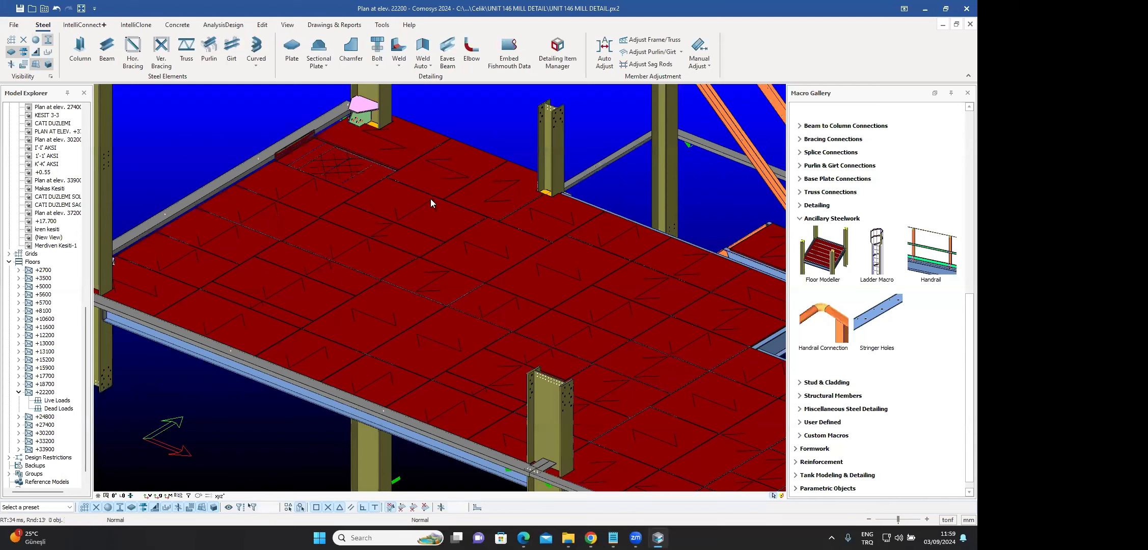
click(409, 204)
double_click(409, 204)
click(503, 194)
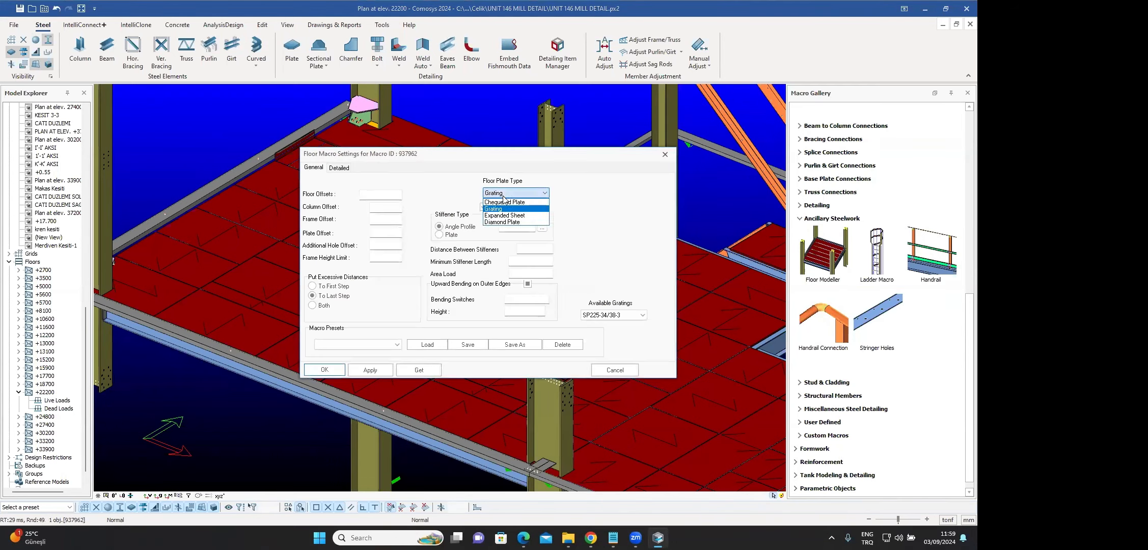
click(504, 202)
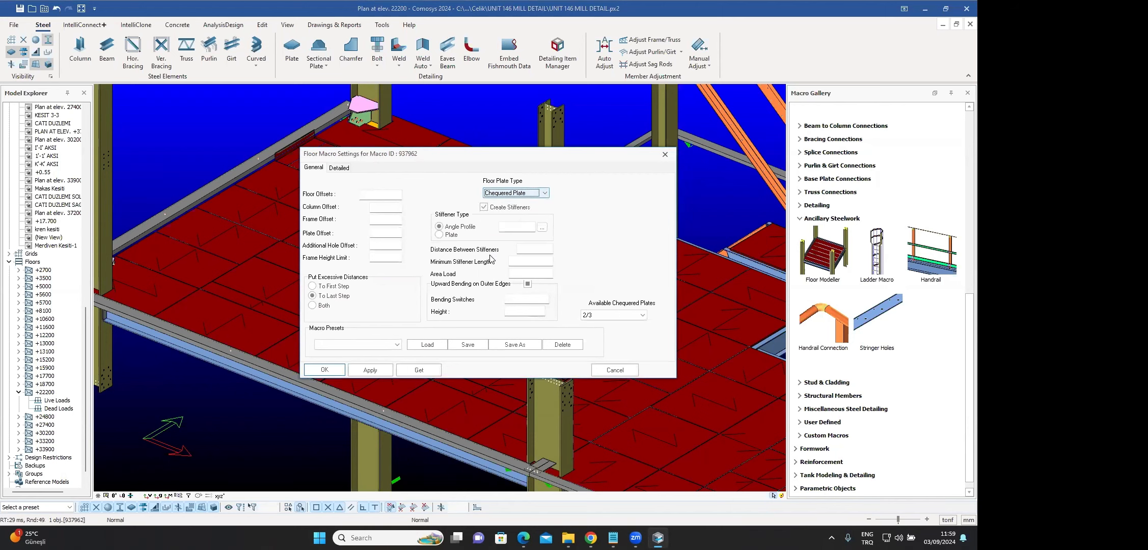
click(370, 371)
click(332, 370)
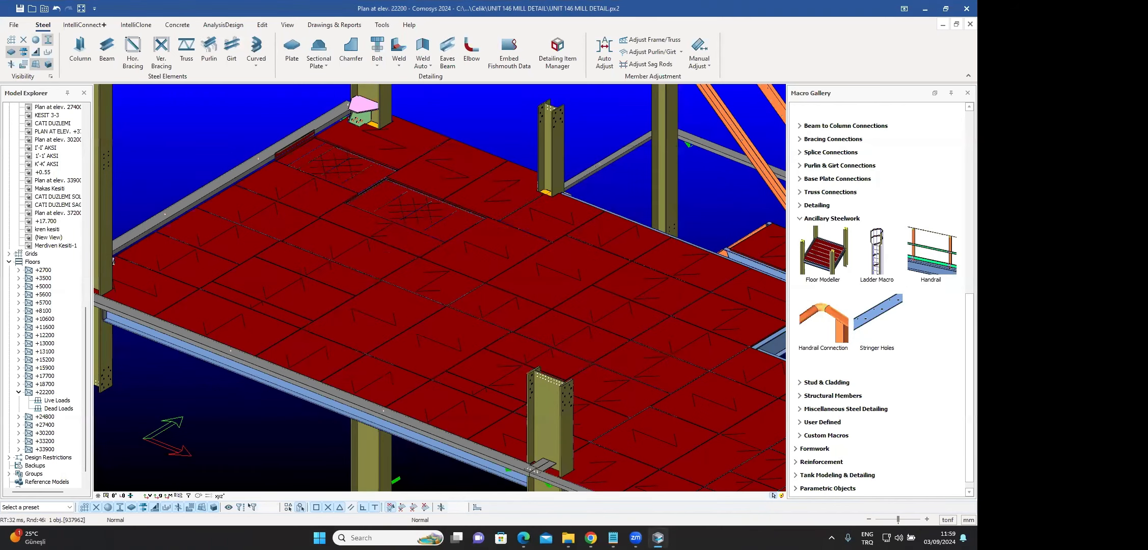
- Examine the interior chequered panel from below, inspecting its plate and the angle stiffeners between the floor beams
scroll(410, 248, down, 2)
ctrl+middle_drag(410, 247, 474, 175)
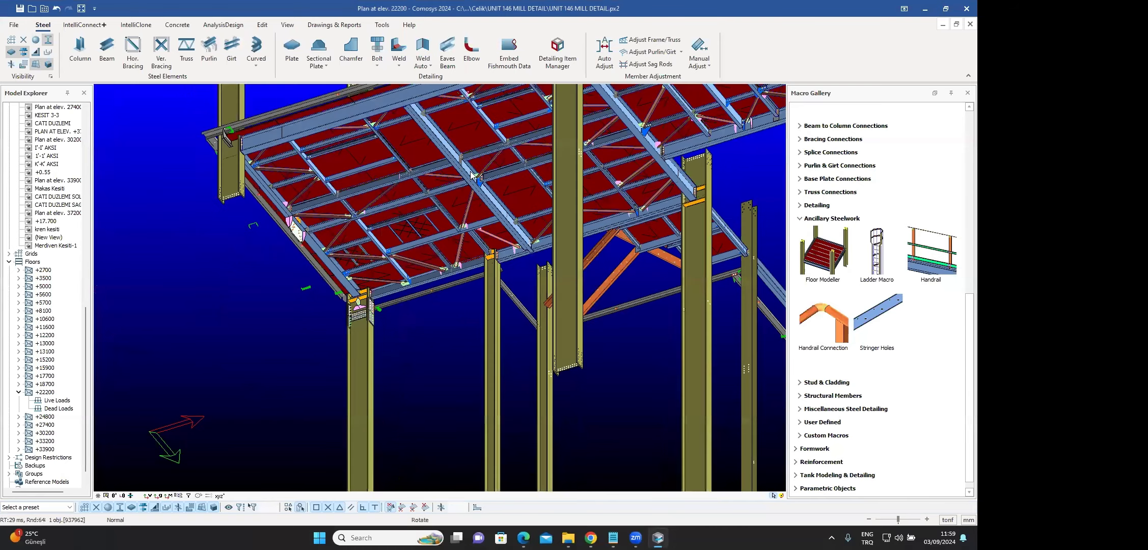
scroll(422, 203, up, 3)
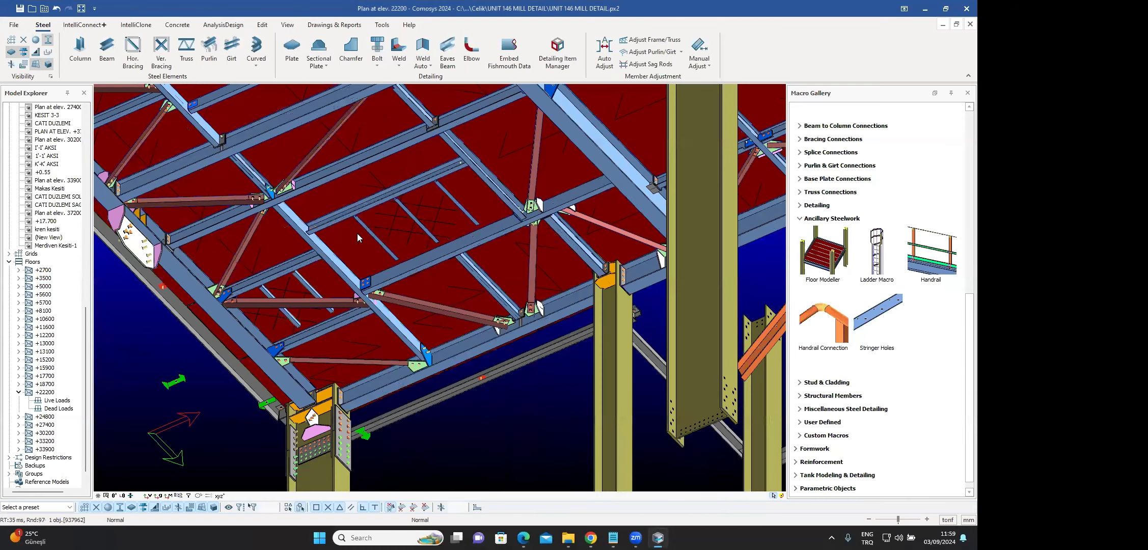
scroll(362, 229, up, 2)
scroll(356, 204, up, 2)
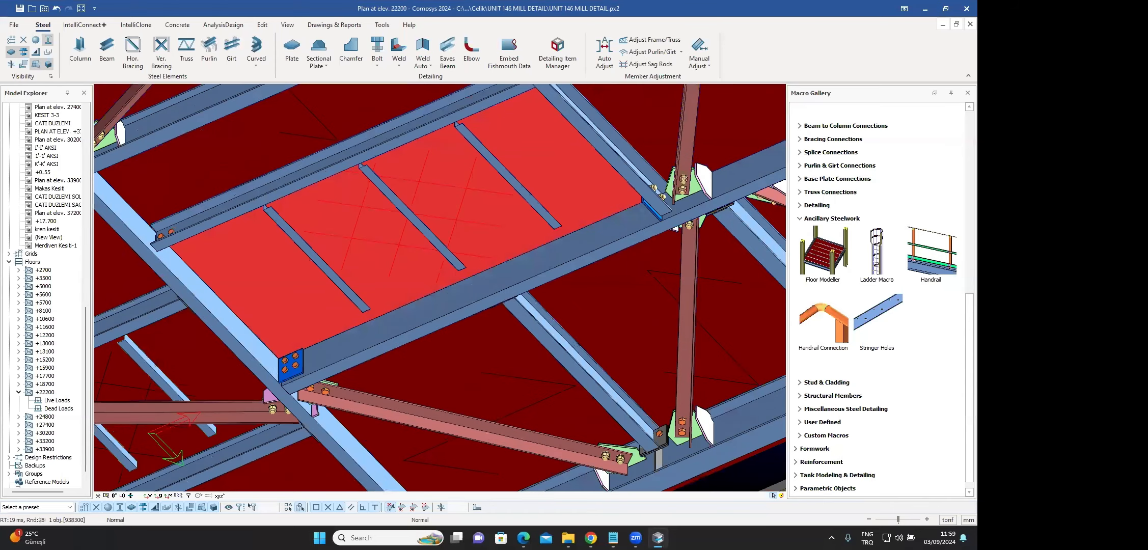
scroll(419, 163, down, 3)
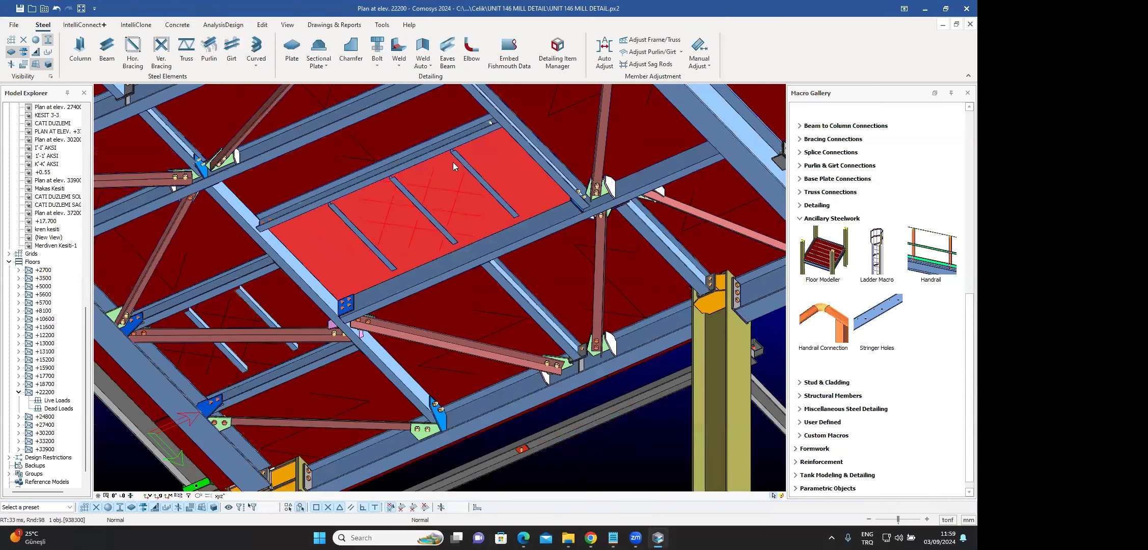
middle_drag(453, 163, 453, 162)
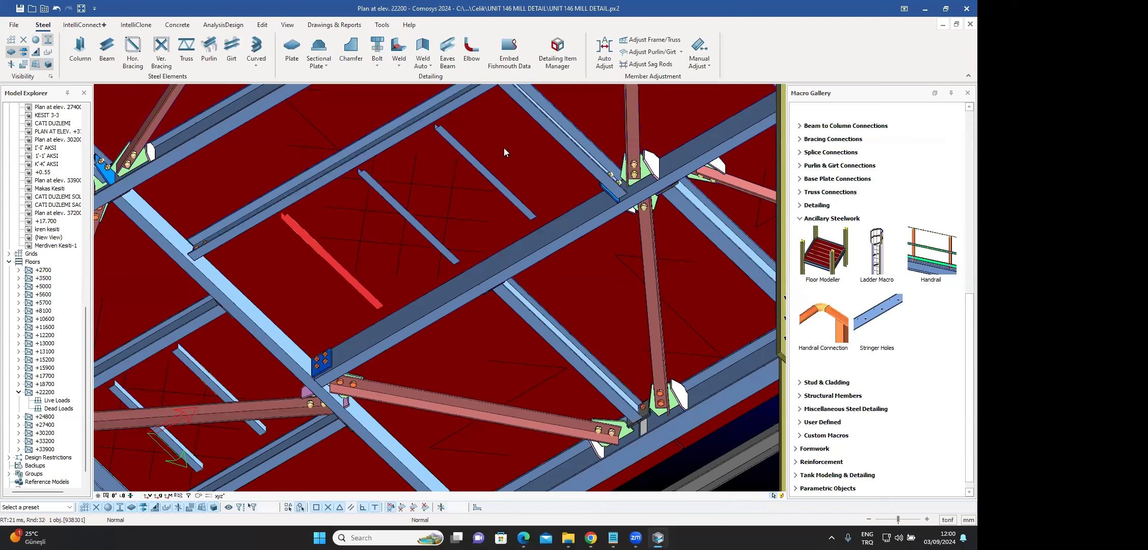
- Try the Plate stiffener type on the interior chequered panel, and restore its Angle Profile stiffeners
click(478, 171)
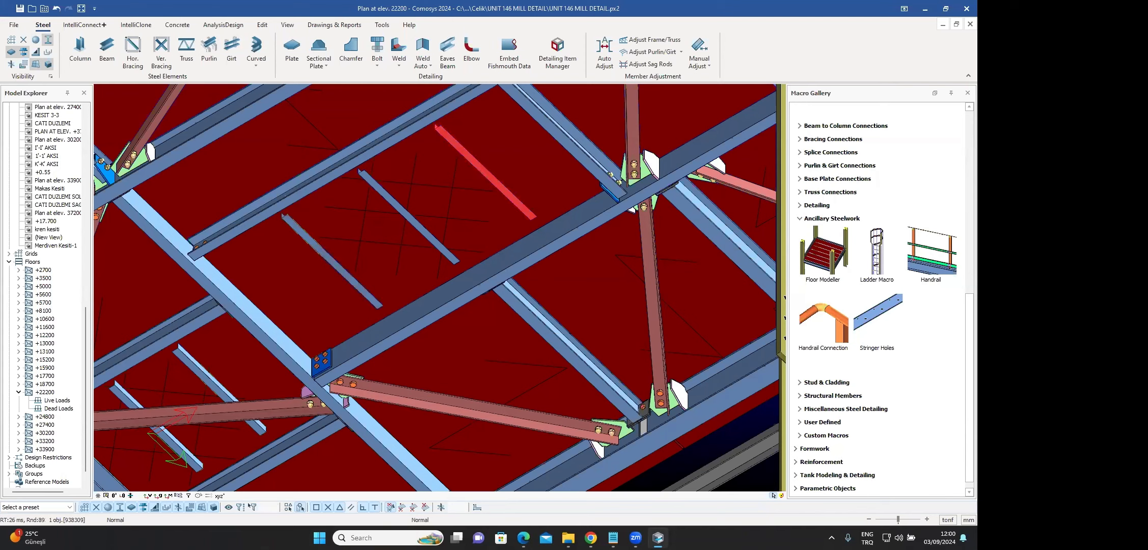
double_click(478, 173)
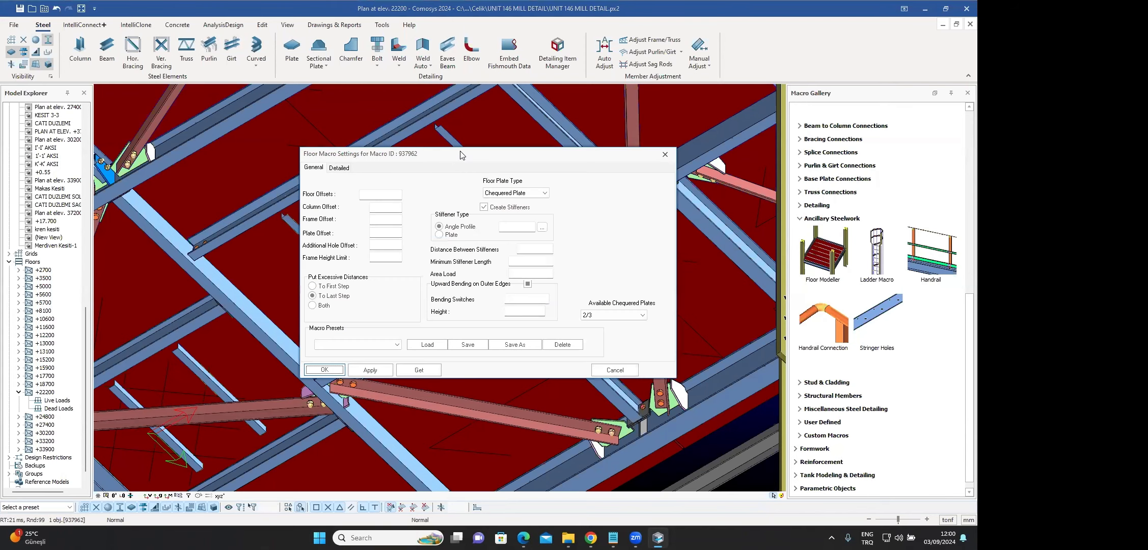
drag(461, 154, 593, 90)
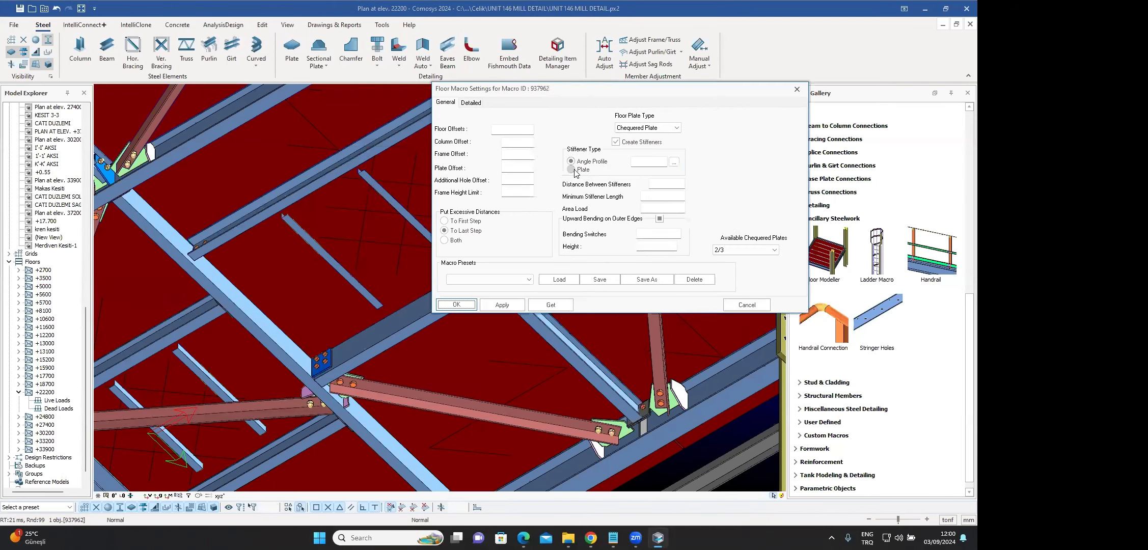
click(573, 170)
click(502, 306)
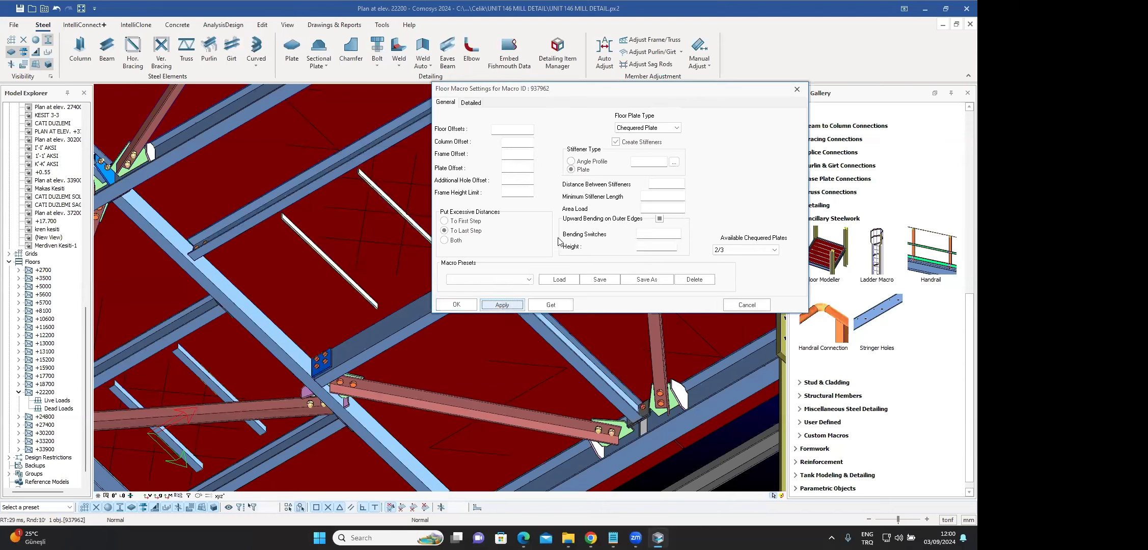
click(571, 161)
click(502, 305)
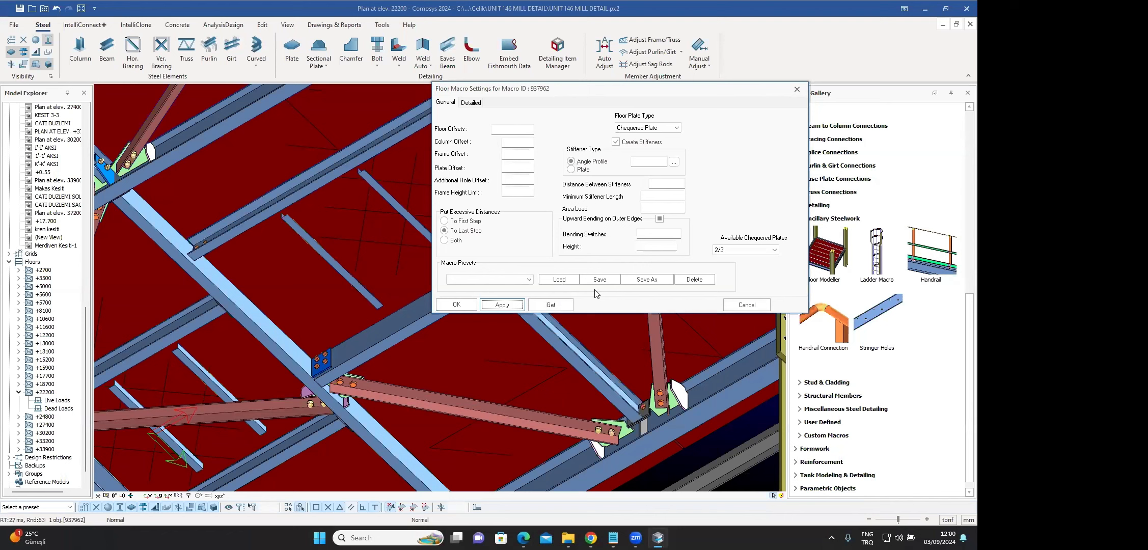
click(740, 305)
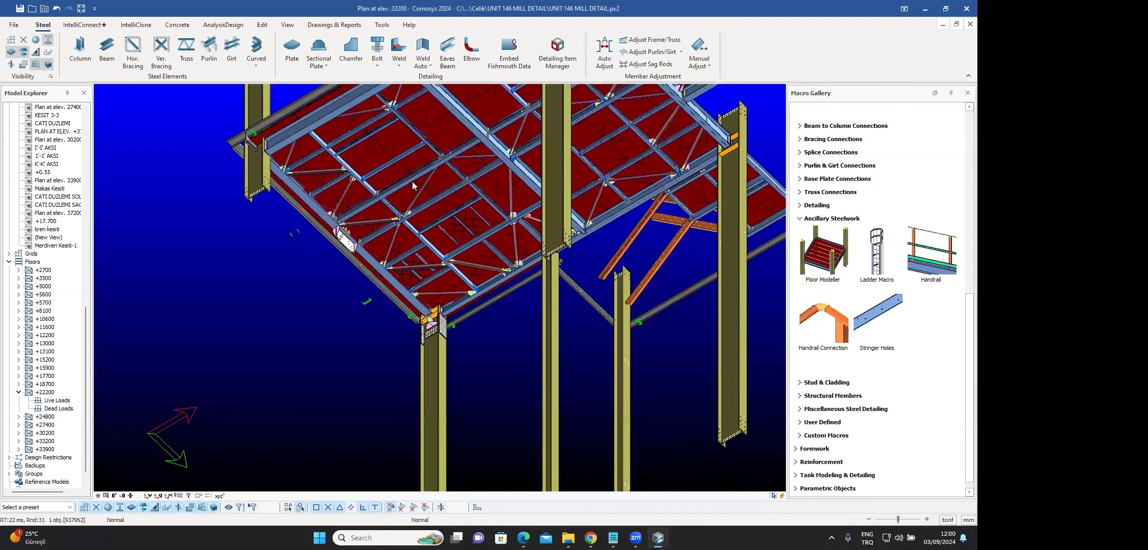
- Perform numbering of the modified parts for group 0 with the existing numbering options, and return to the 3D model
scroll(412, 182, up, 5)
scroll(407, 203, down, 6)
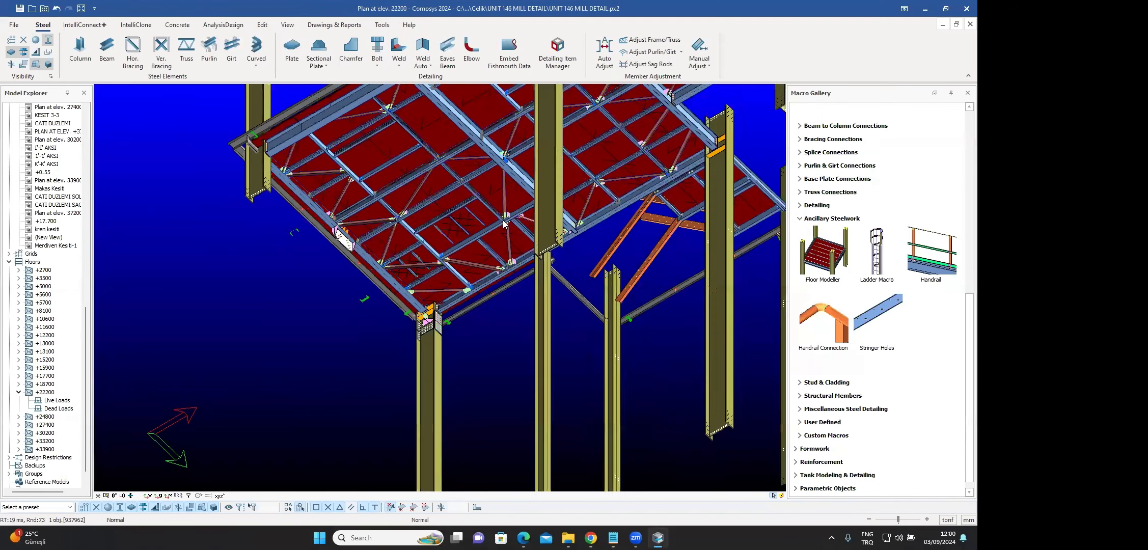
middle_drag(355, 216, 370, 181)
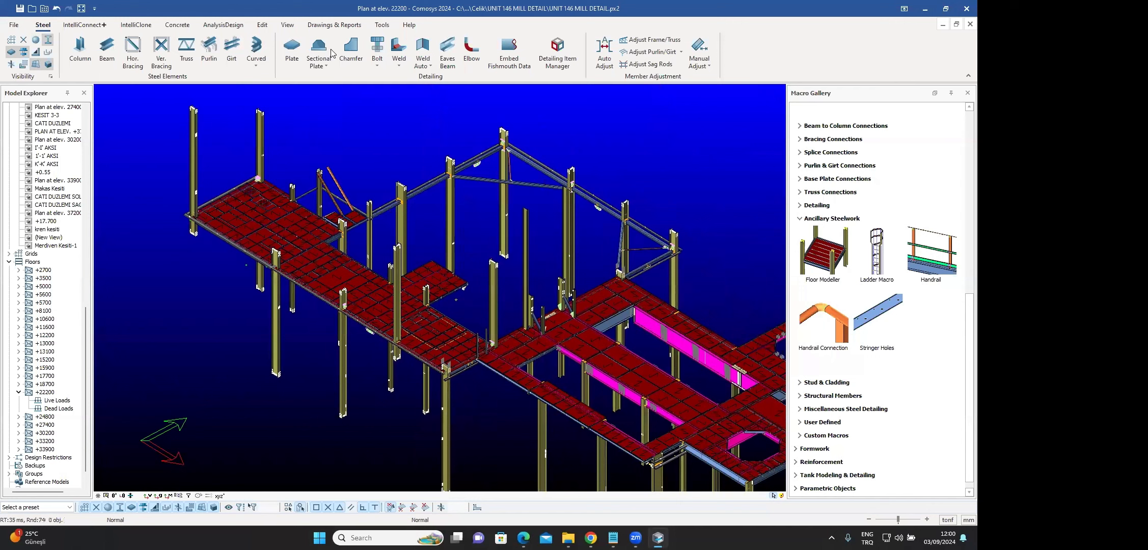
click(332, 27)
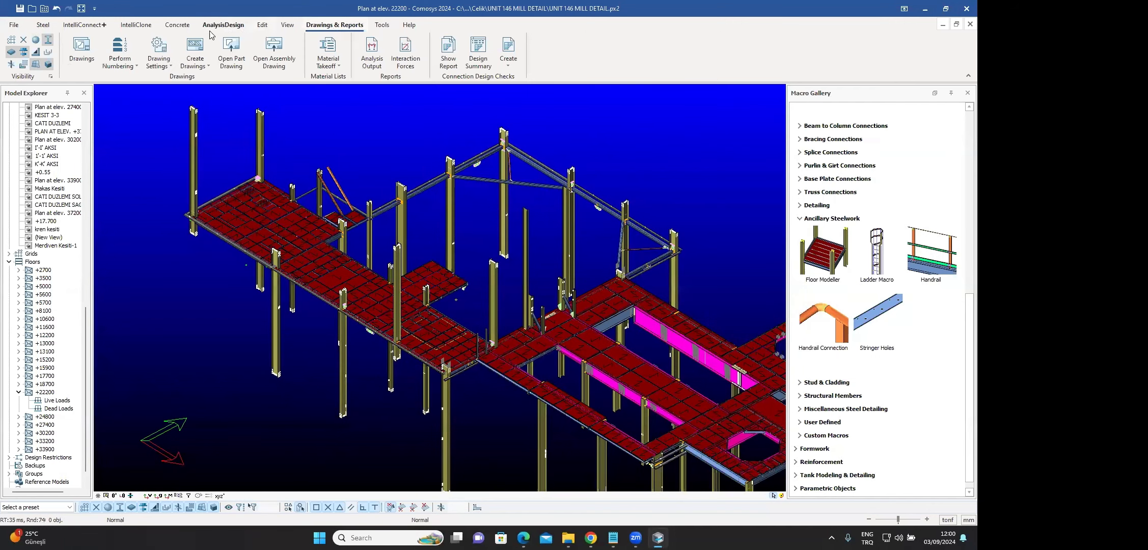
click(135, 64)
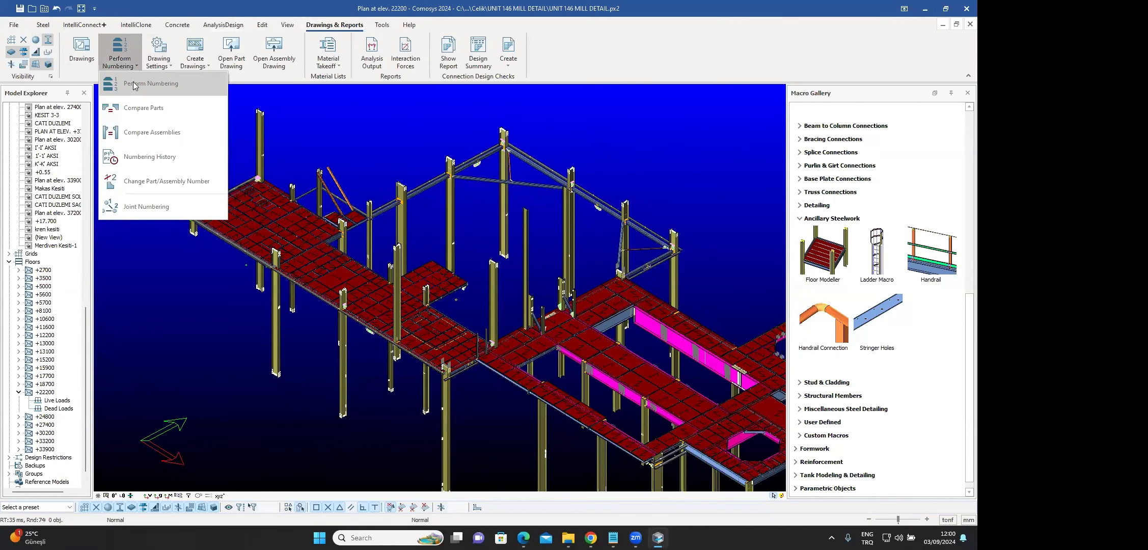
click(136, 84)
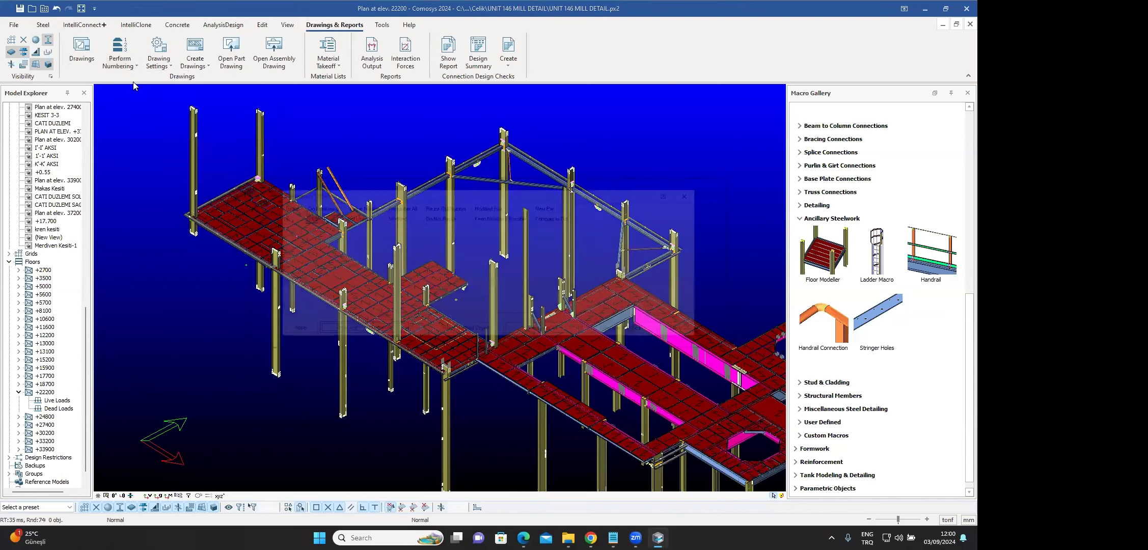
click(317, 338)
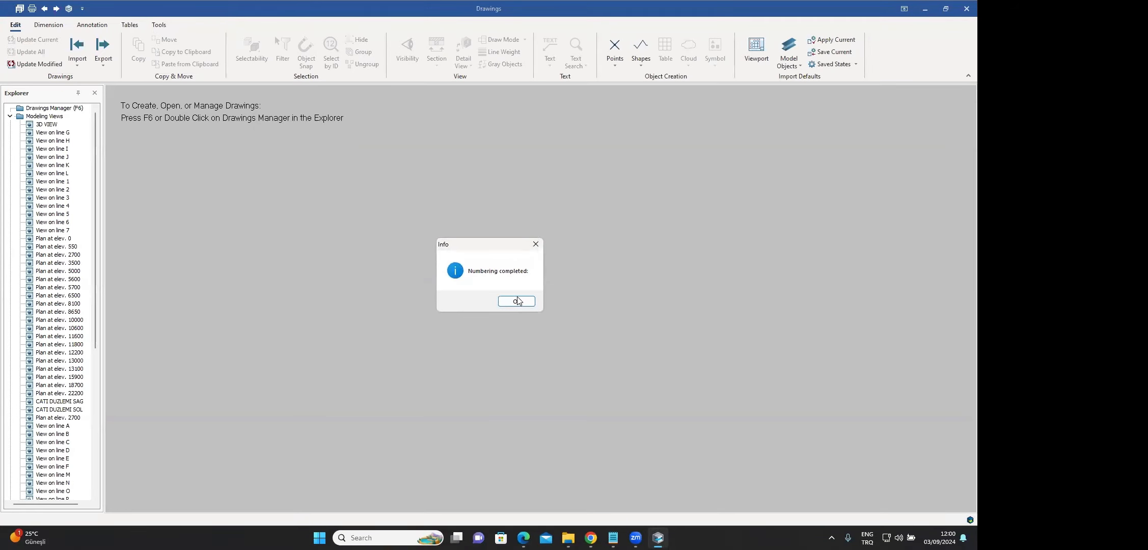
click(517, 301)
click(967, 8)
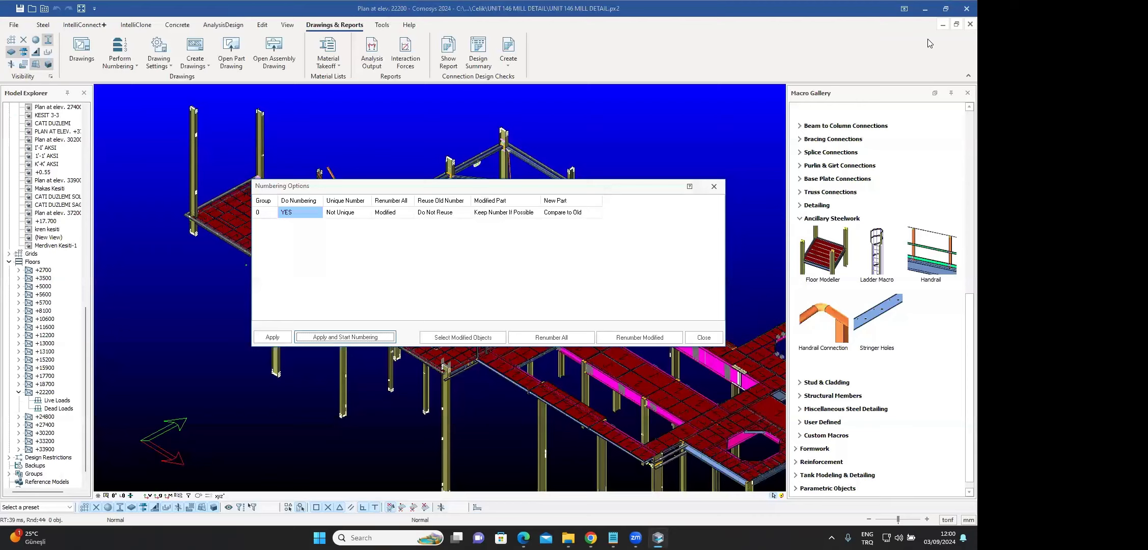
click(704, 337)
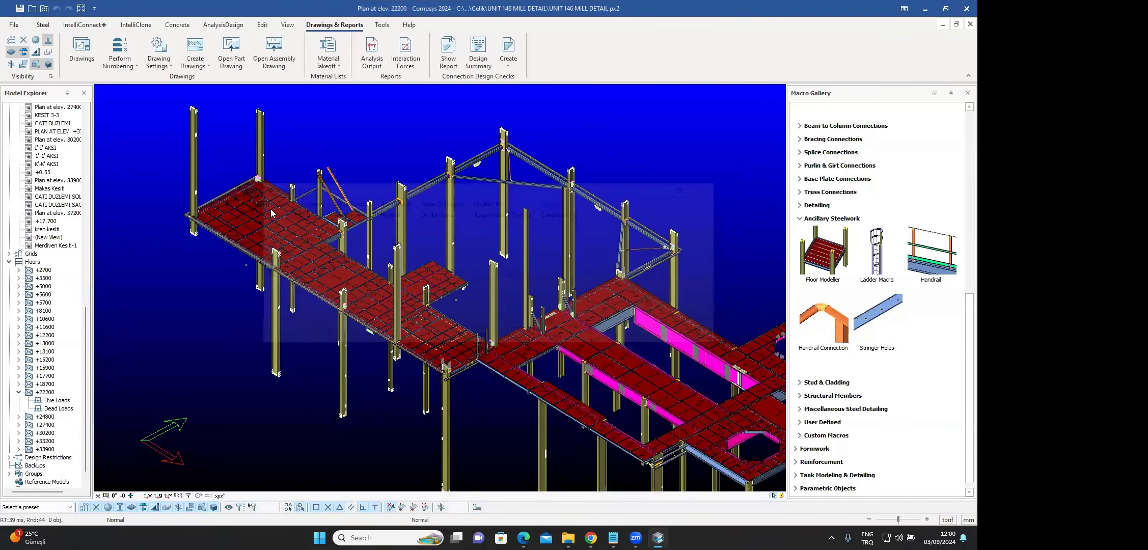
- Select floor panels around the two chequered panels at the far end of the elevation 22200 floor
scroll(271, 209, up, 10)
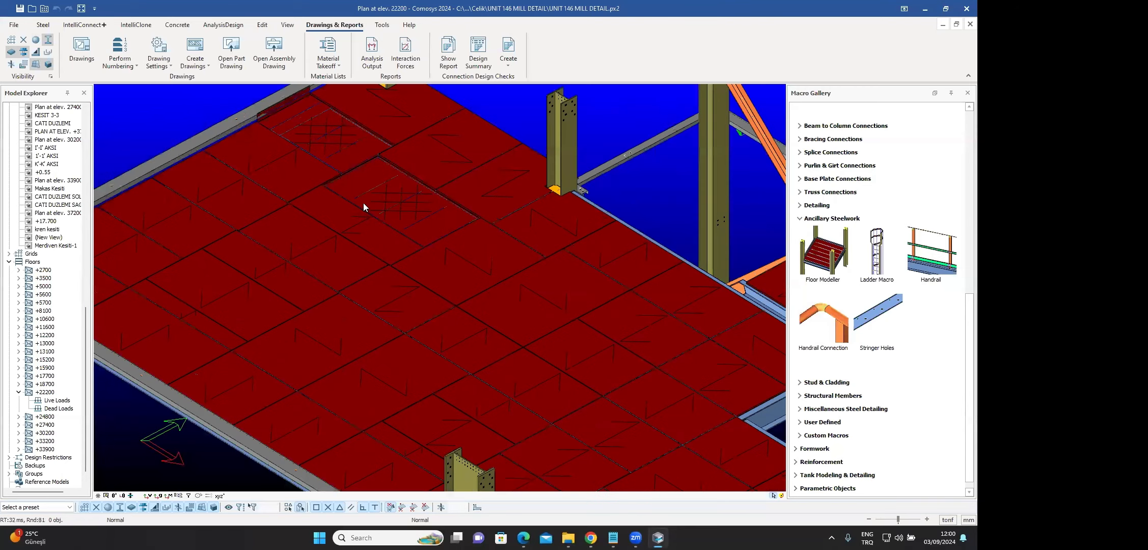
middle_drag(397, 257, 530, 283)
click(405, 188)
click(356, 214)
click(405, 294)
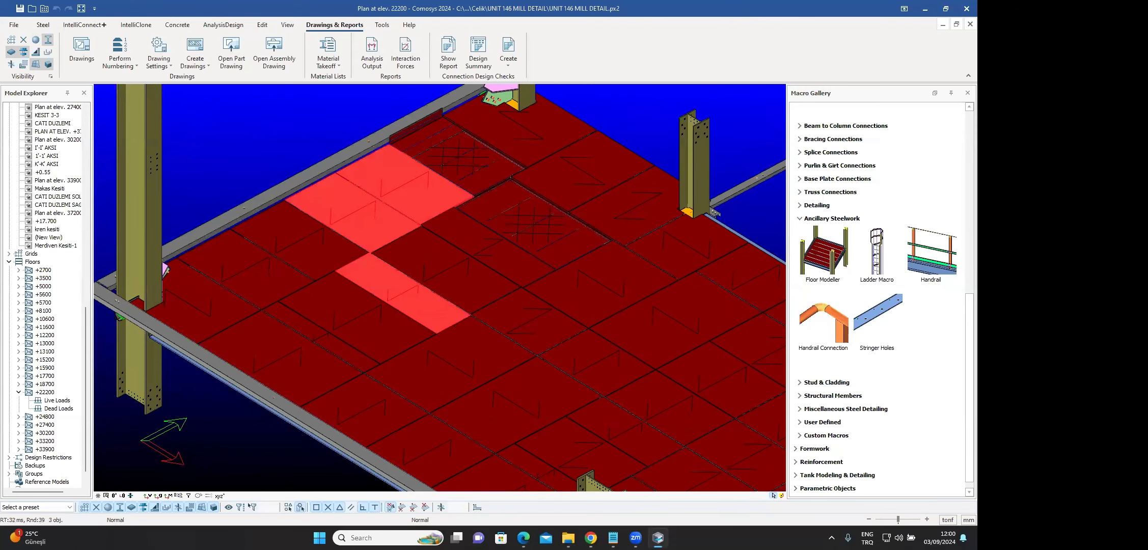
click(443, 270)
click(584, 167)
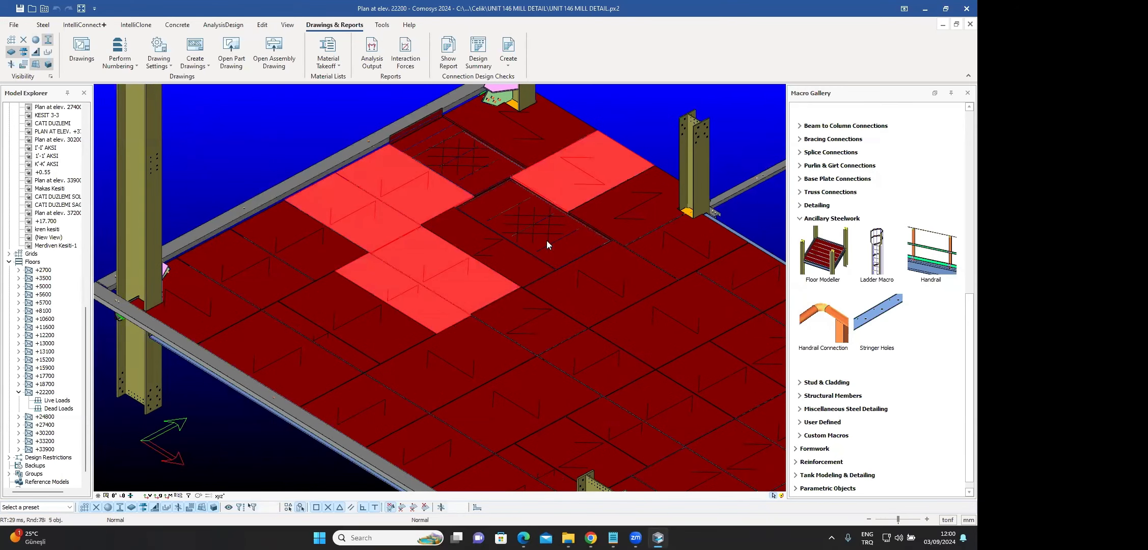
click(520, 129)
scroll(670, 268, down, 3)
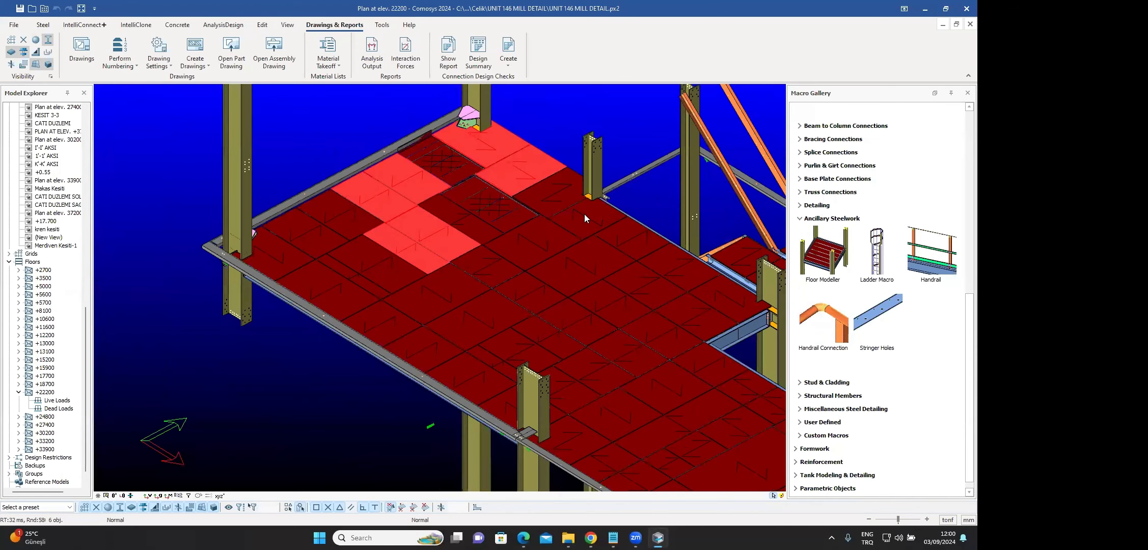
click(585, 216)
scroll(550, 186, down, 3)
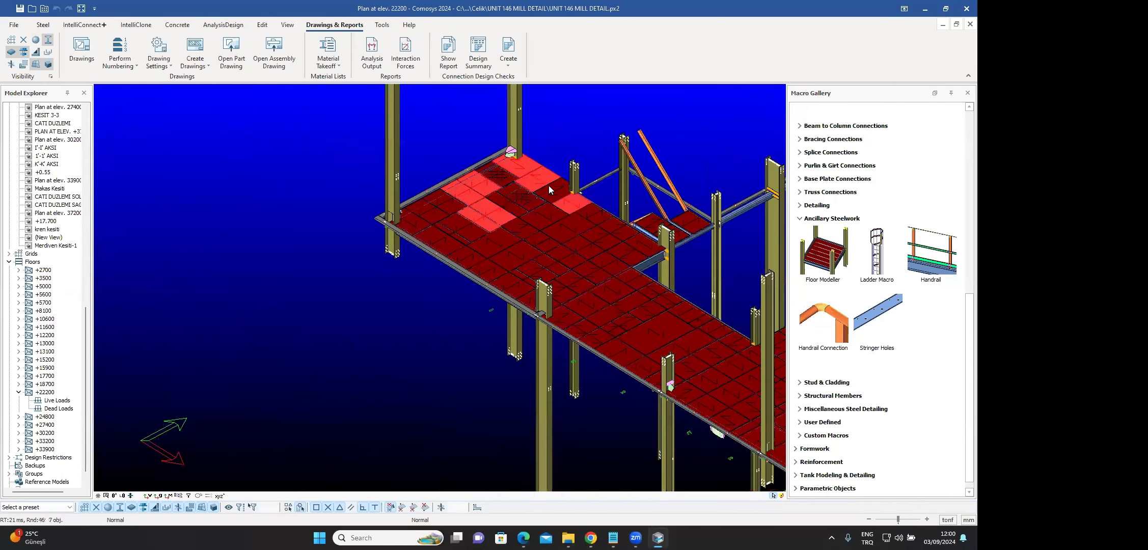
- Add further floor panels, including those near the octagonal opening, to the selection and create assembly drawings of all selected panels
scroll(510, 186, down, 2)
scroll(508, 185, down, 2)
scroll(619, 165, up, 8)
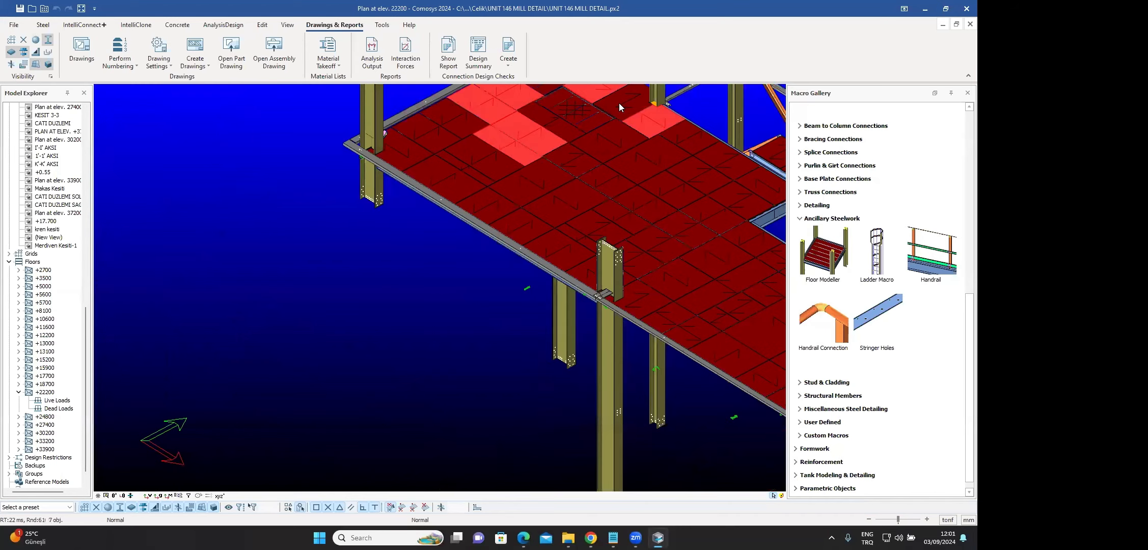
scroll(760, 118, down, 10)
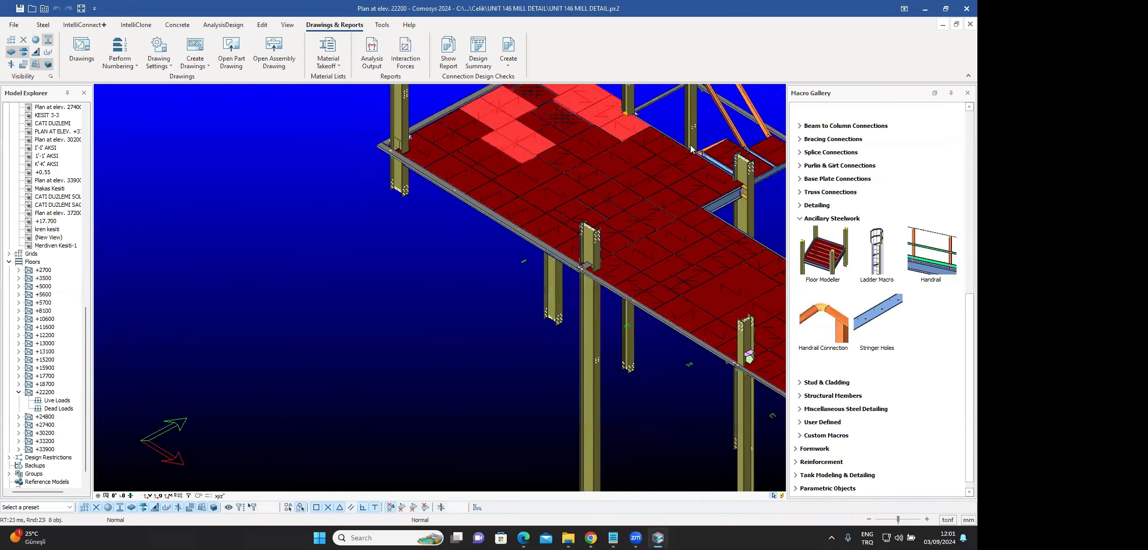
scroll(489, 229, up, 6)
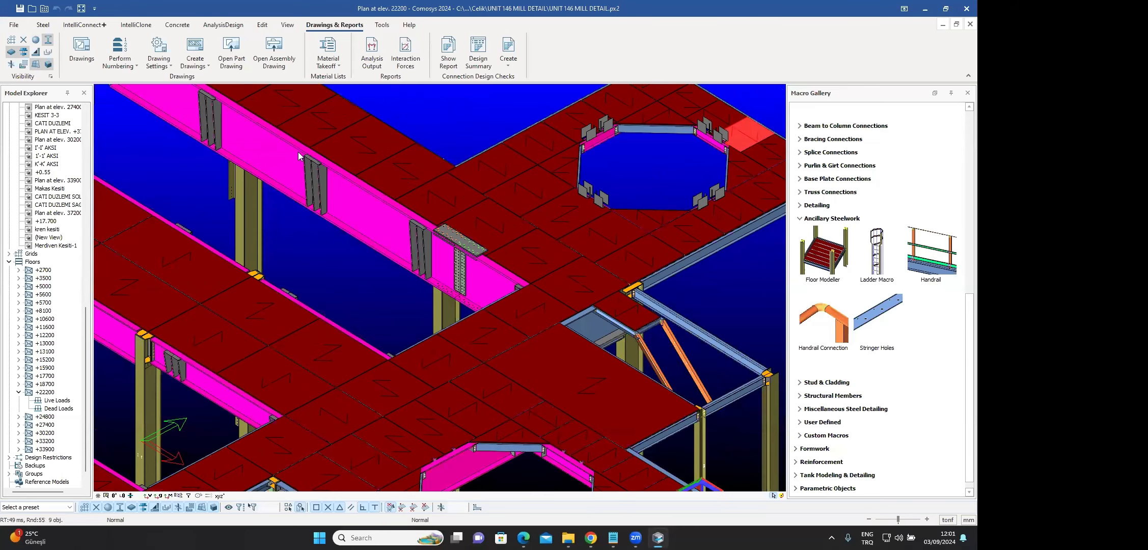
scroll(299, 153, down, 10)
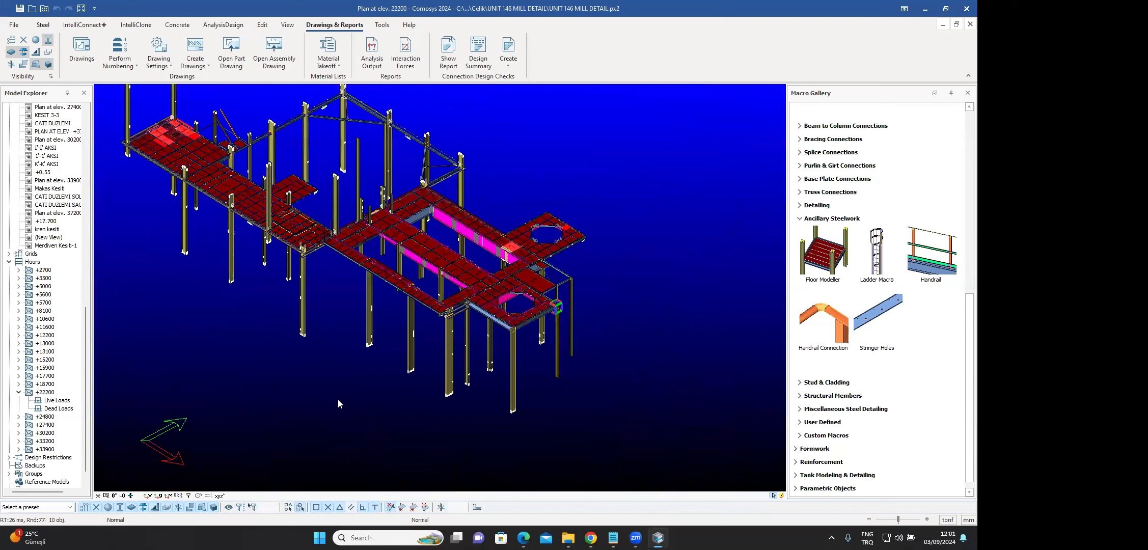
right_click(338, 404)
mouse_move(367, 397)
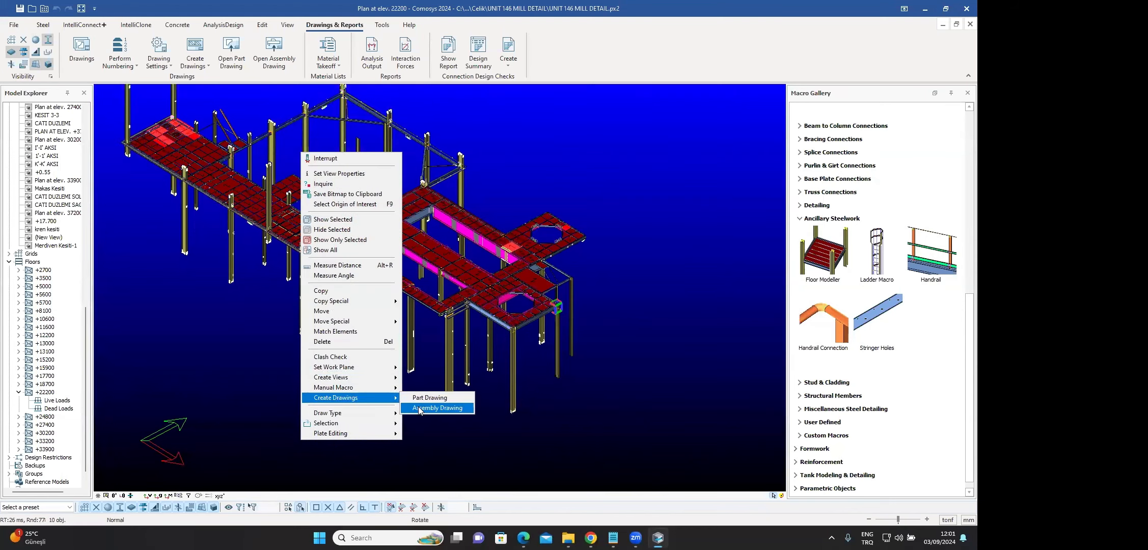
click(419, 409)
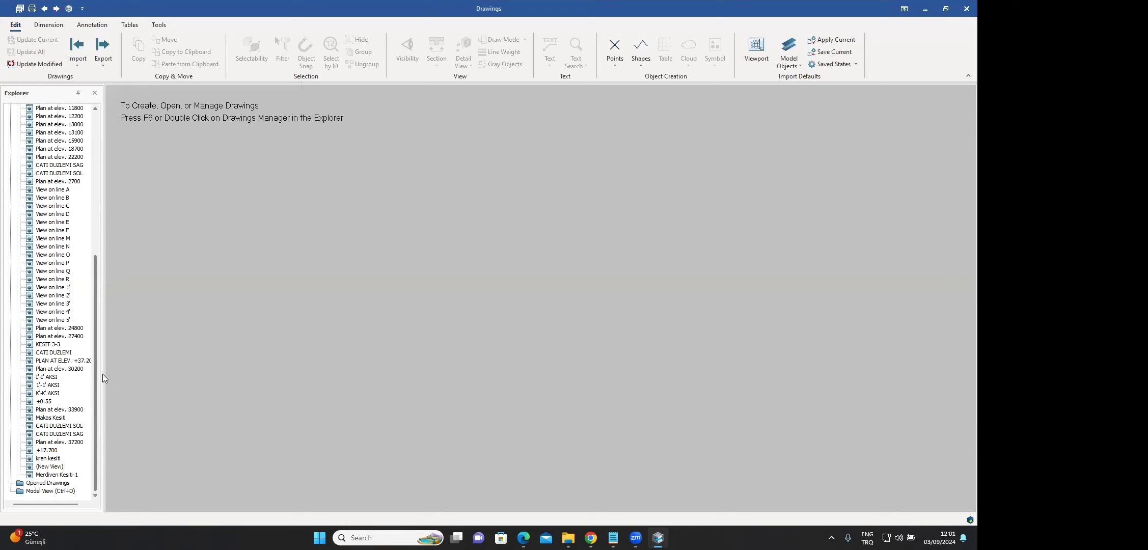
- Open drawing 835-156-CE-001 from the Drawings Manager and close the manager
click(97, 114)
click(47, 108)
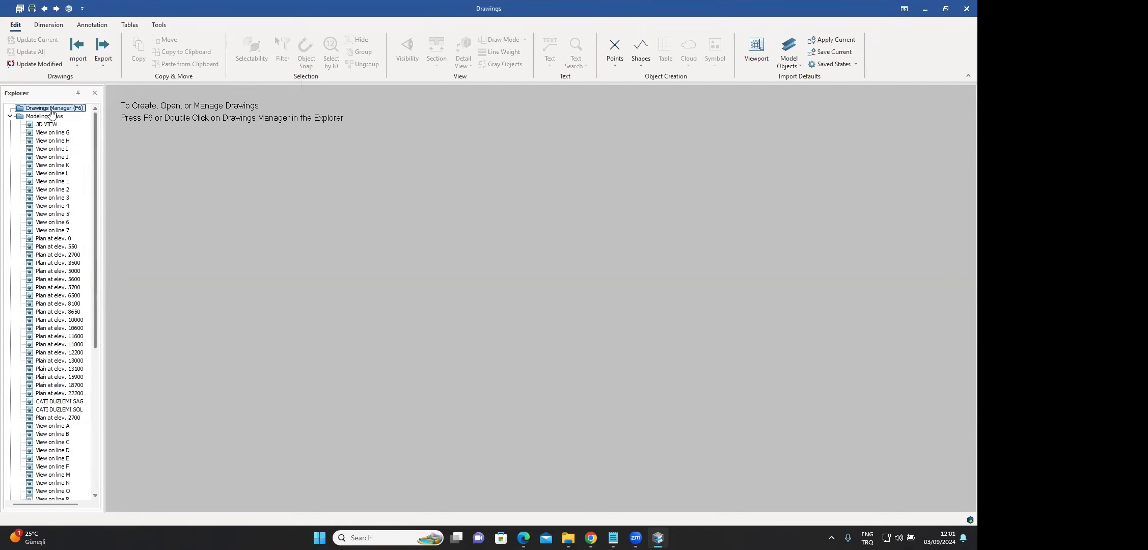
double_click(47, 108)
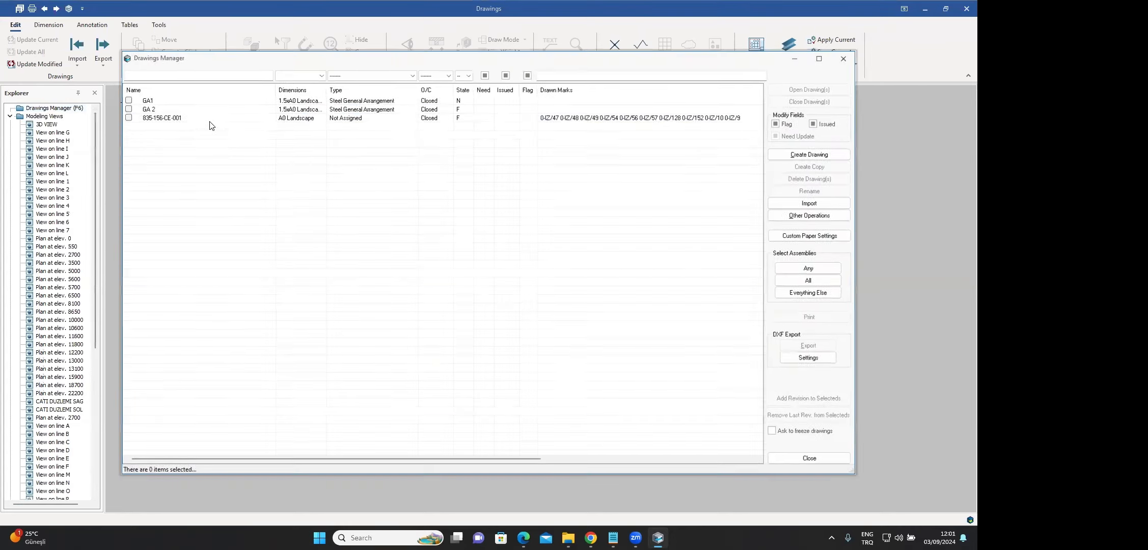
double_click(168, 119)
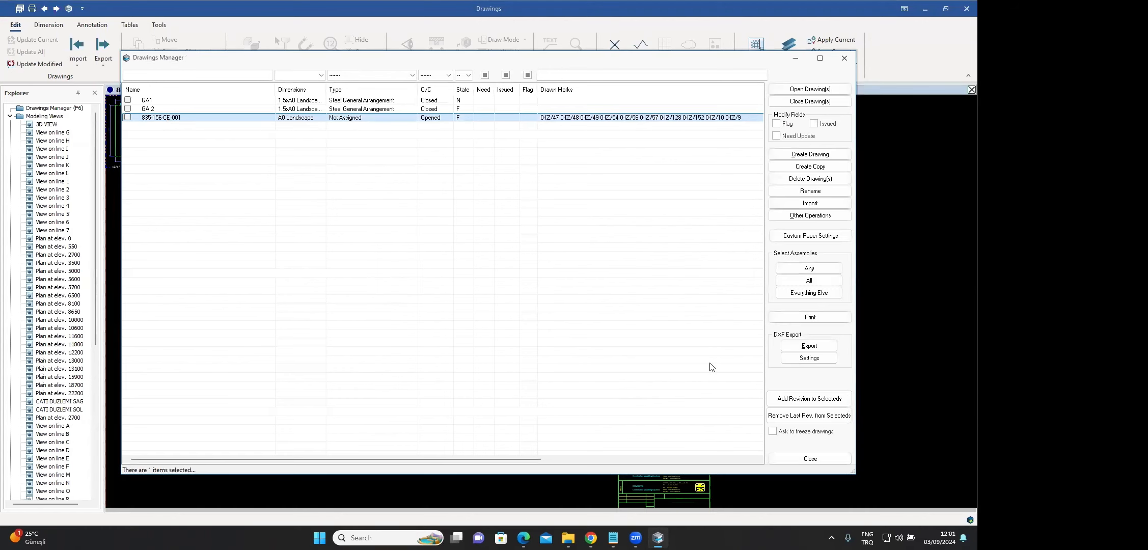
click(811, 458)
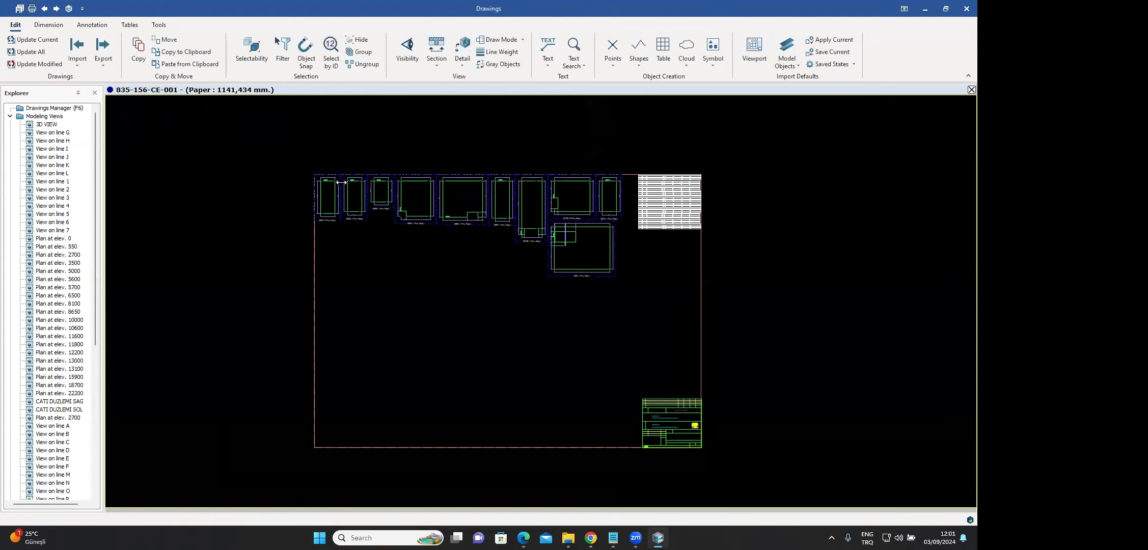
- Examine the dimensioned assembly views of the floor panels across the sheet, starting from IZ/47
scroll(369, 189, up, 5)
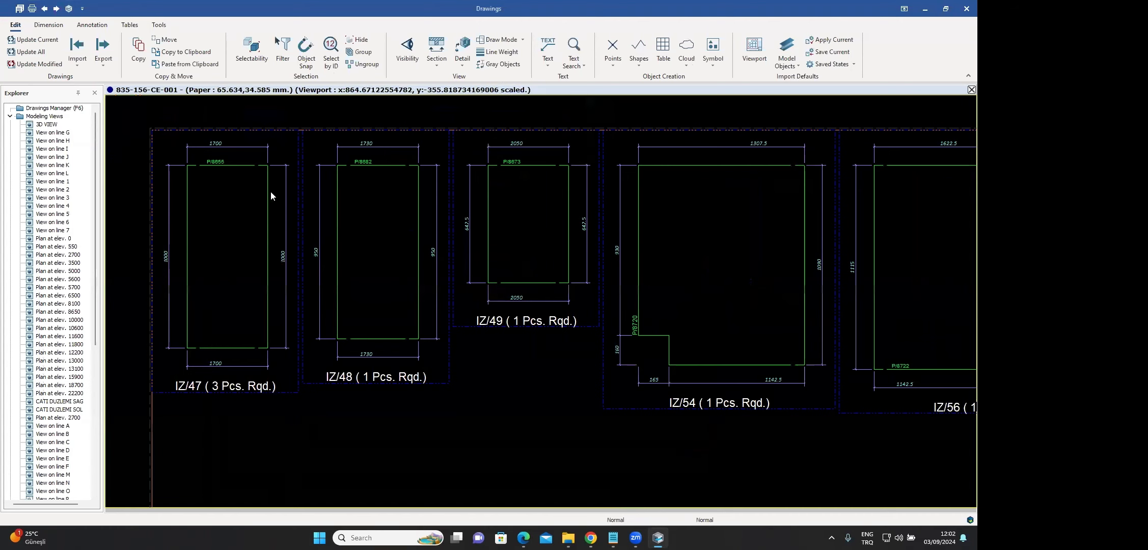
middle_drag(353, 209, 260, 209)
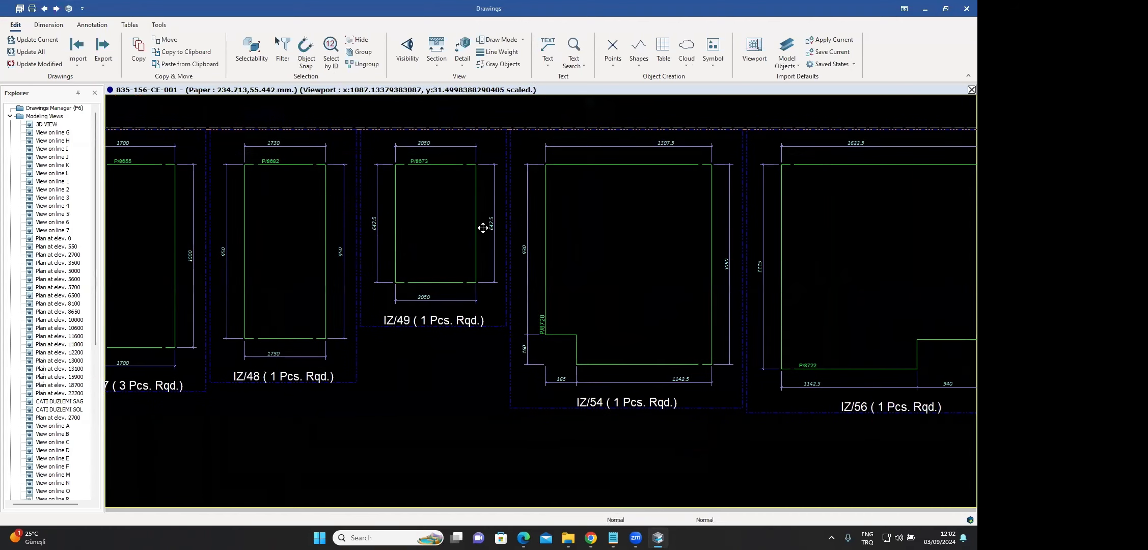
middle_drag(483, 228, 338, 214)
middle_drag(522, 233, 317, 219)
middle_drag(419, 234, 309, 223)
scroll(309, 222, down, 1)
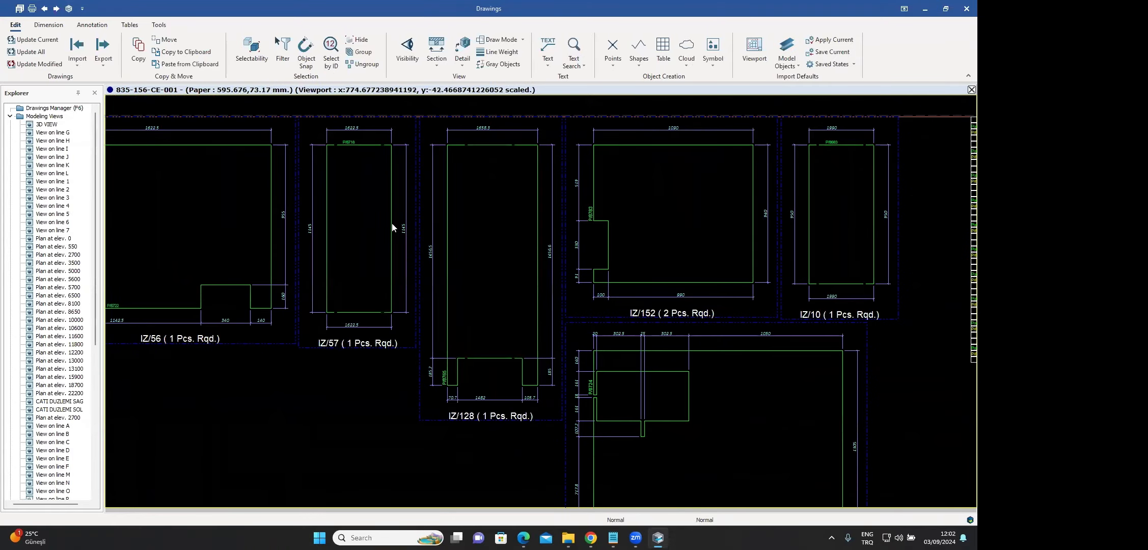
middle_drag(392, 228, 253, 210)
scroll(508, 343, up, 3)
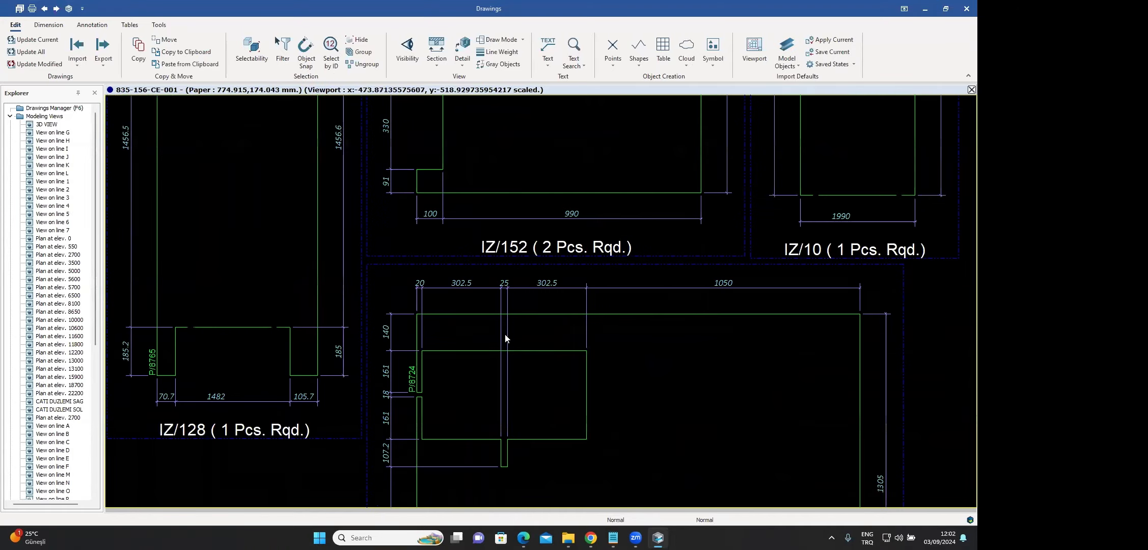
scroll(506, 339, down, 5)
- Examine the material lists of the panel assemblies and the title block of the sheet
scroll(820, 247, up, 5)
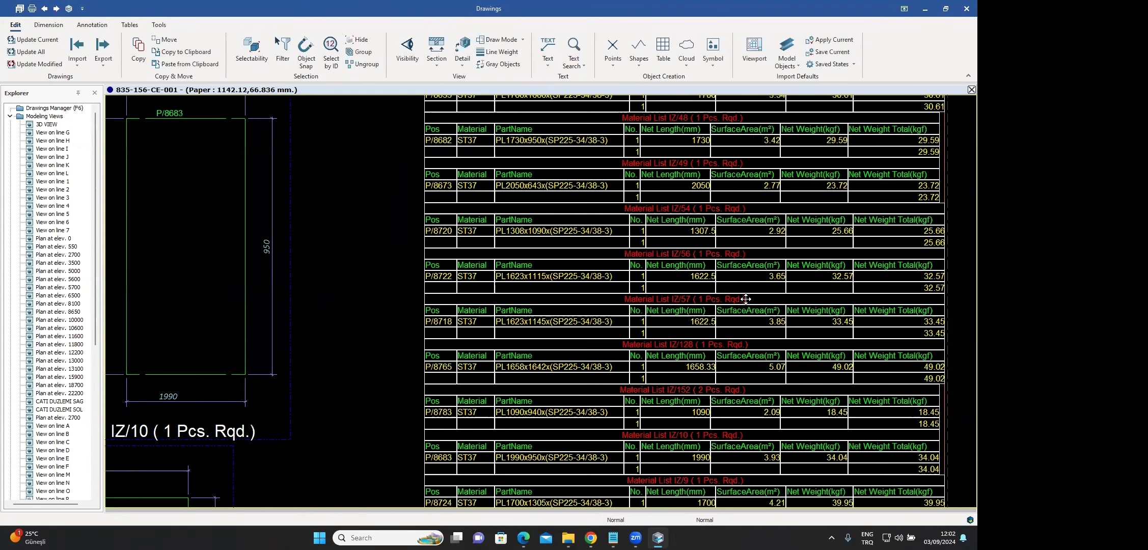
middle_drag(749, 256, 741, 270)
middle_drag(759, 377, 738, 446)
scroll(745, 251, down, 5)
middle_drag(717, 502, 736, 239)
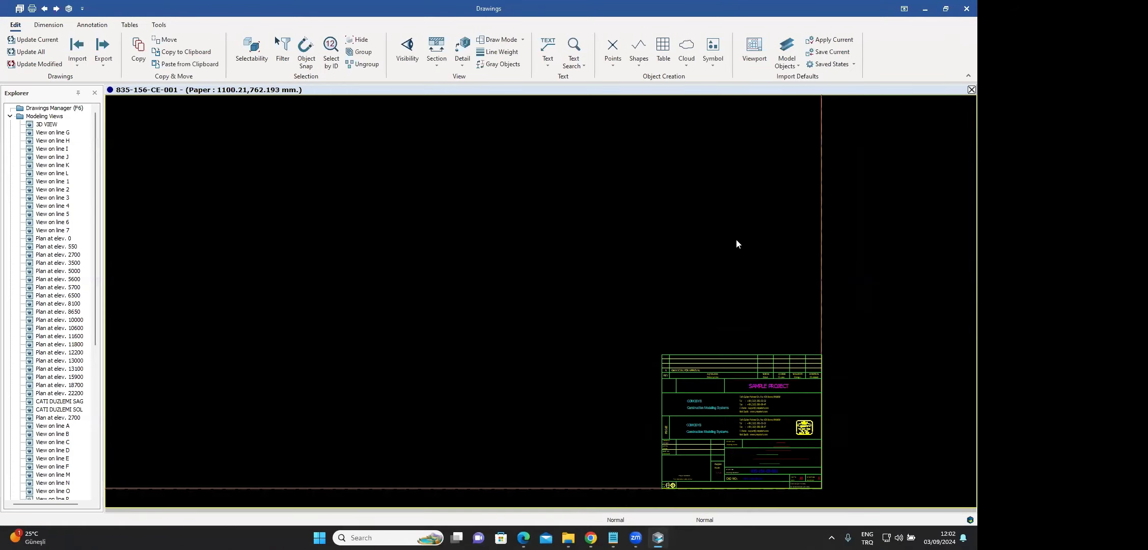
- Set the grating symbol of the plate in assembly view IZ/47 to draw, and inspect the symbol on the panel
scroll(737, 243, down, 5)
scroll(672, 200, up, 3)
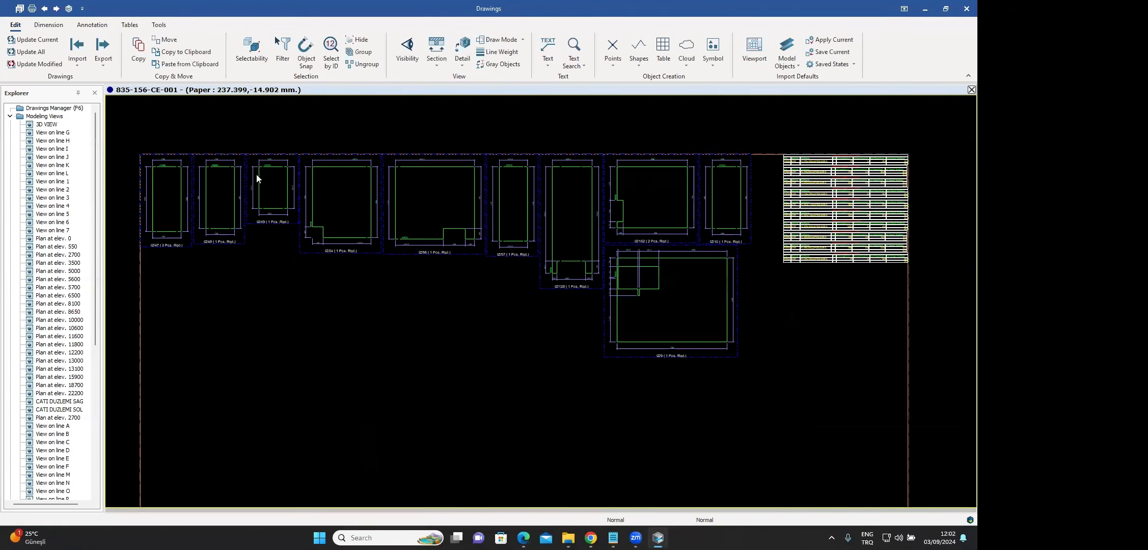
scroll(494, 223, down, 2)
scroll(325, 219, up, 5)
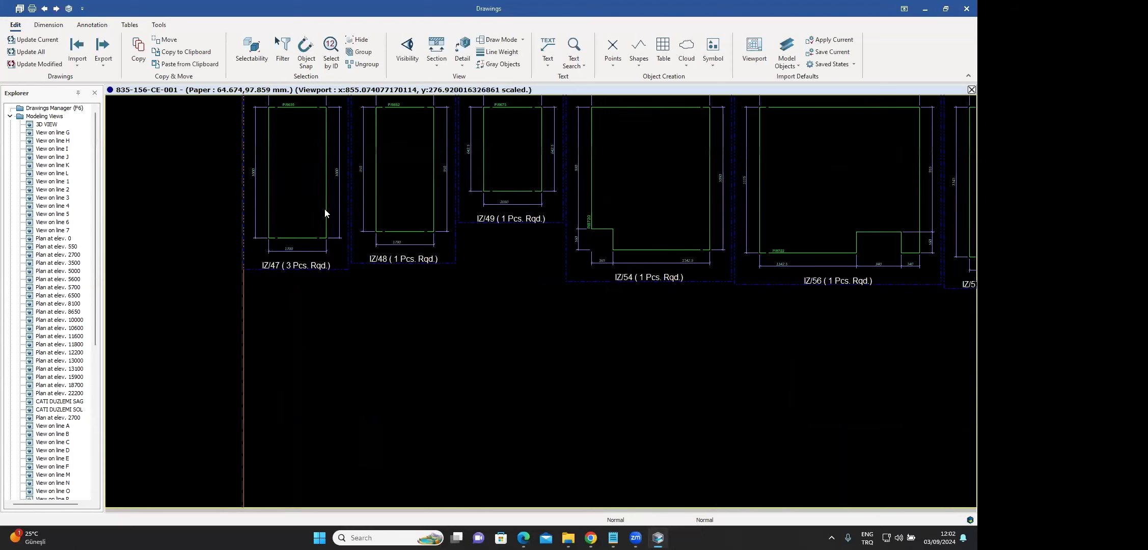
double_click(326, 197)
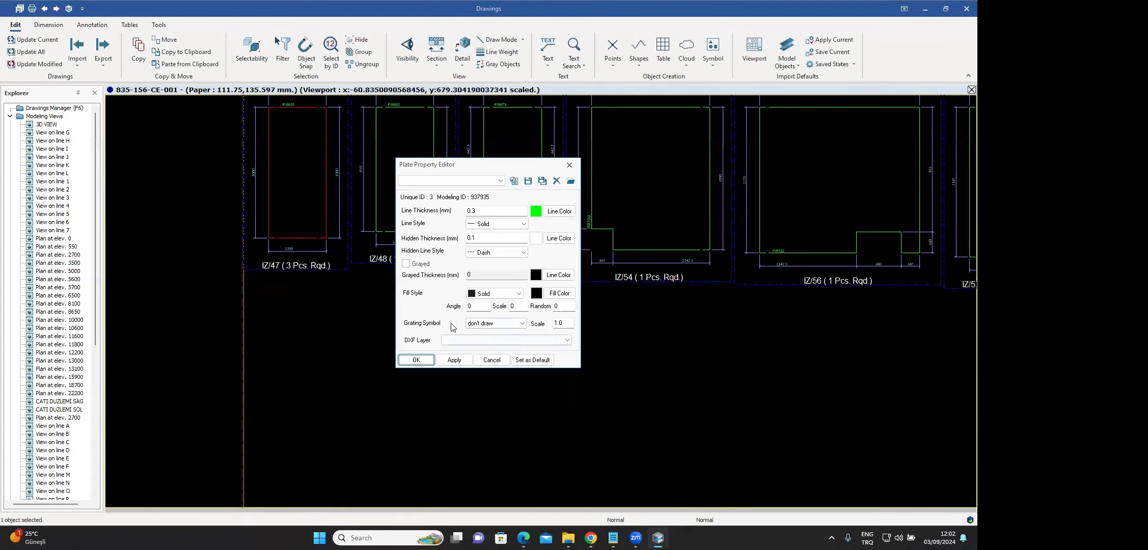
click(491, 324)
click(473, 339)
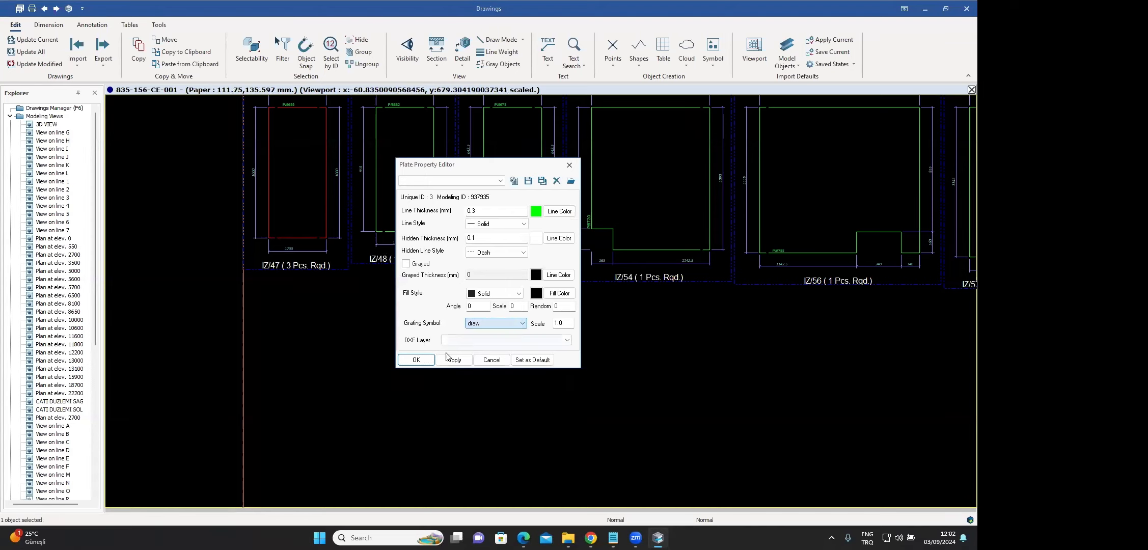
click(416, 360)
click(387, 358)
scroll(305, 153, up, 5)
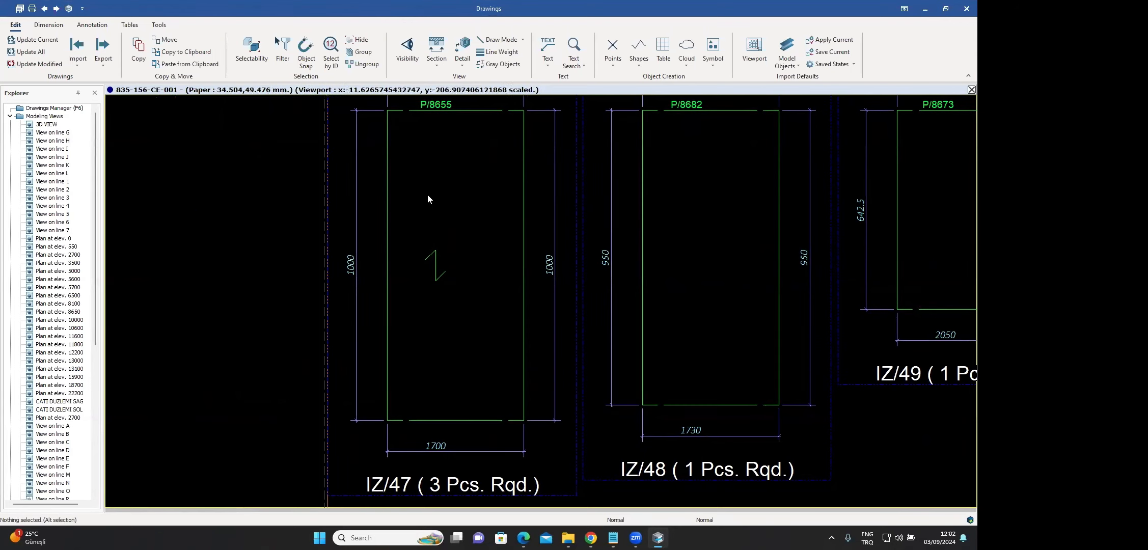
scroll(428, 194, down, 3)
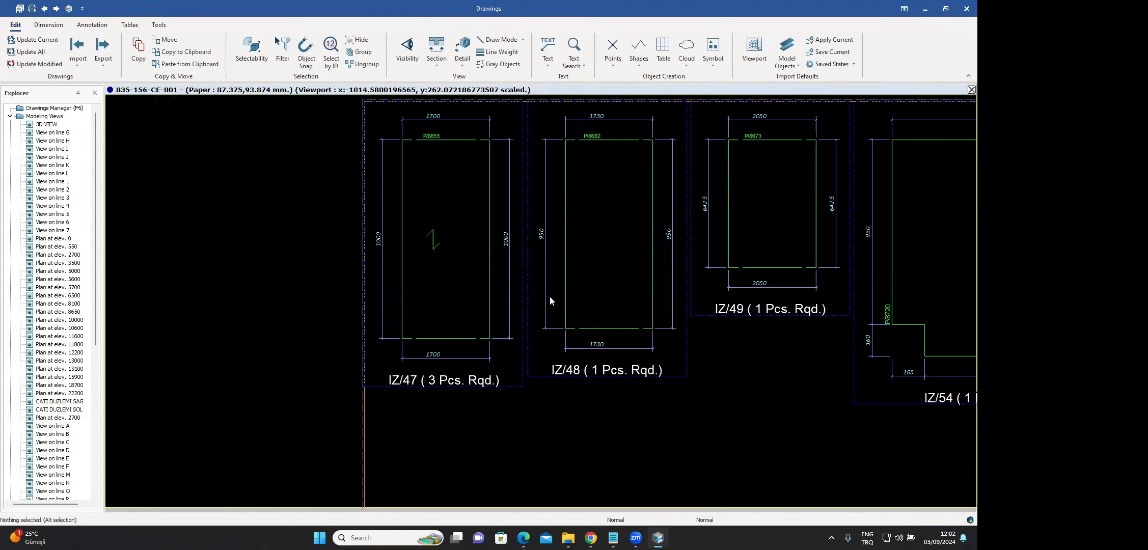
- Close the drawings without saving them, return to the 3D model and clear the panel selection
scroll(549, 301, down, 6)
middle_drag(627, 267, 380, 229)
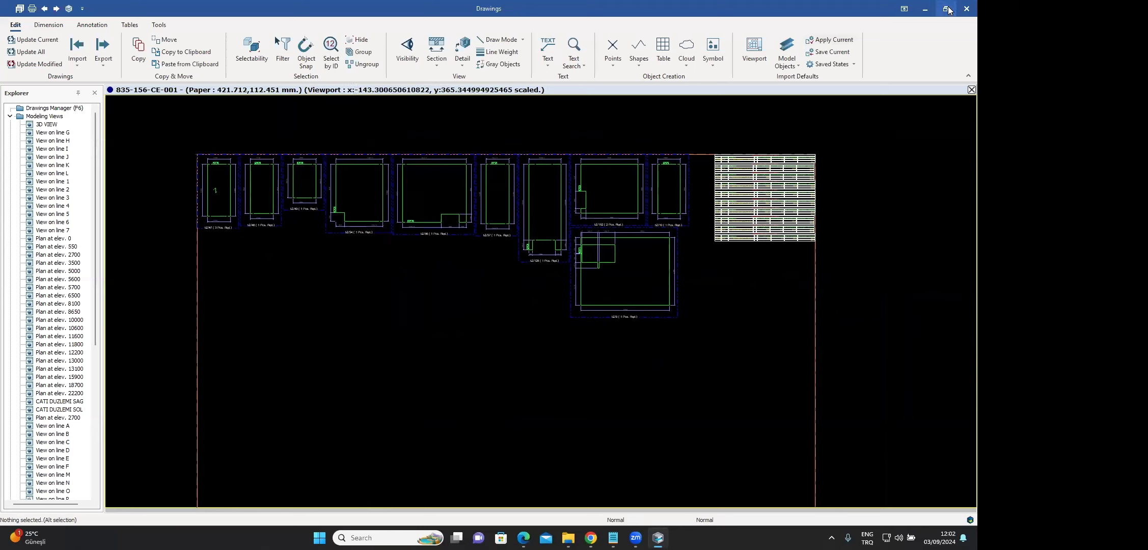
click(966, 9)
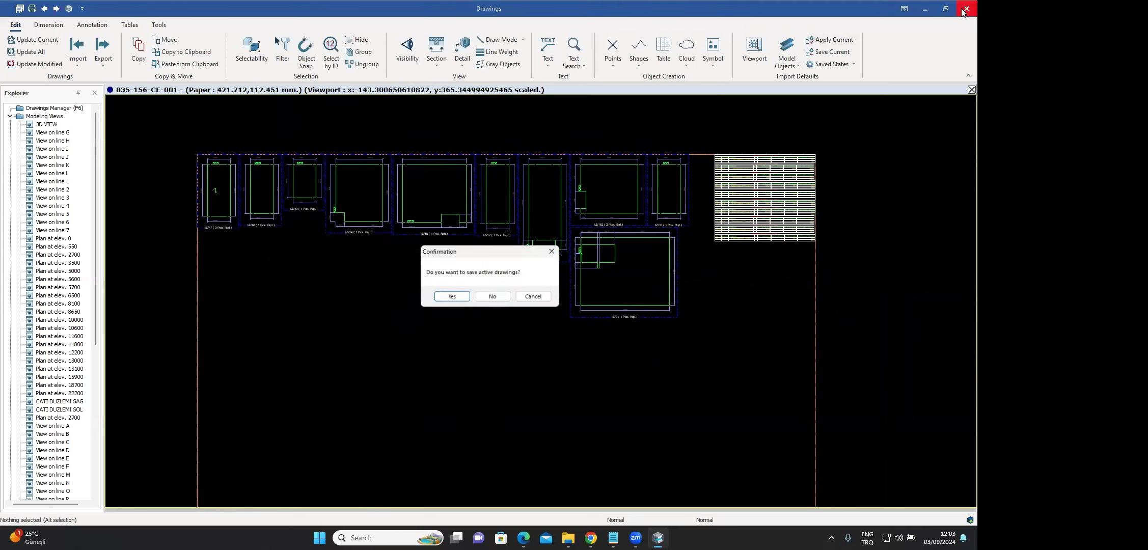
click(502, 295)
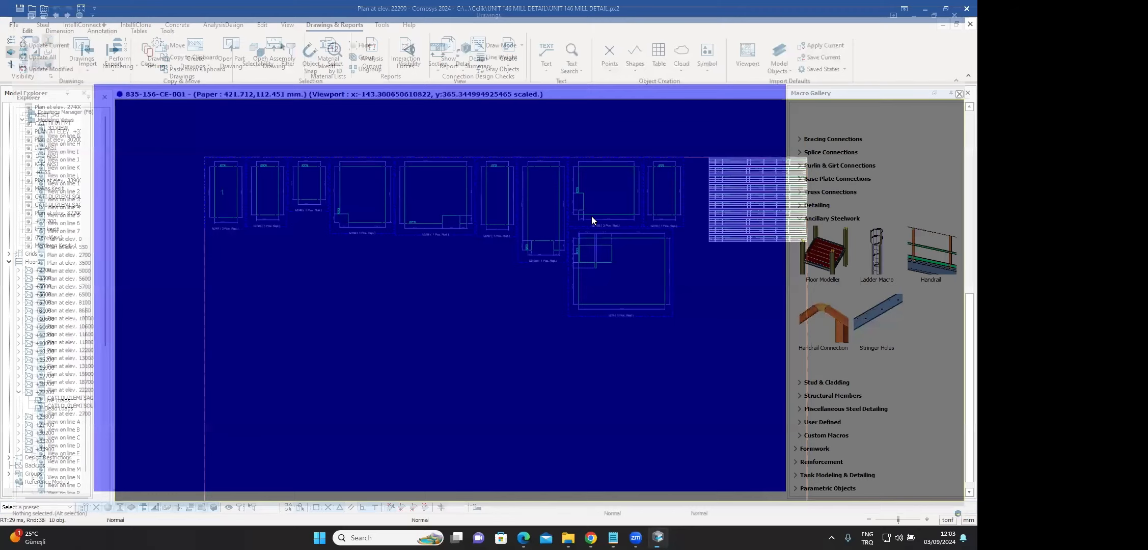
shift+middle_drag(596, 286, 650, 260)
middle_drag(601, 155, 635, 195)
click(635, 198)
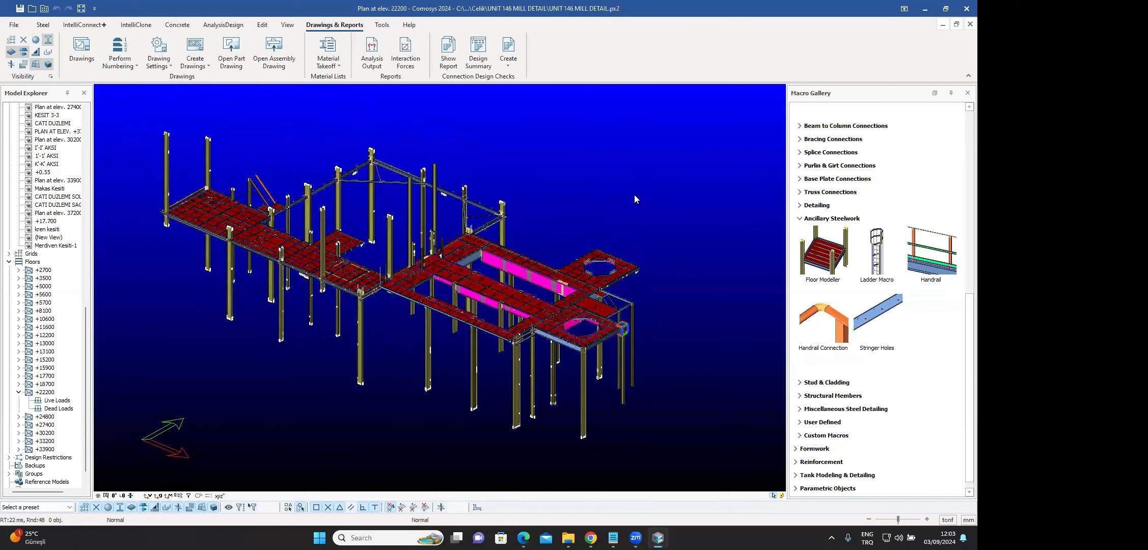